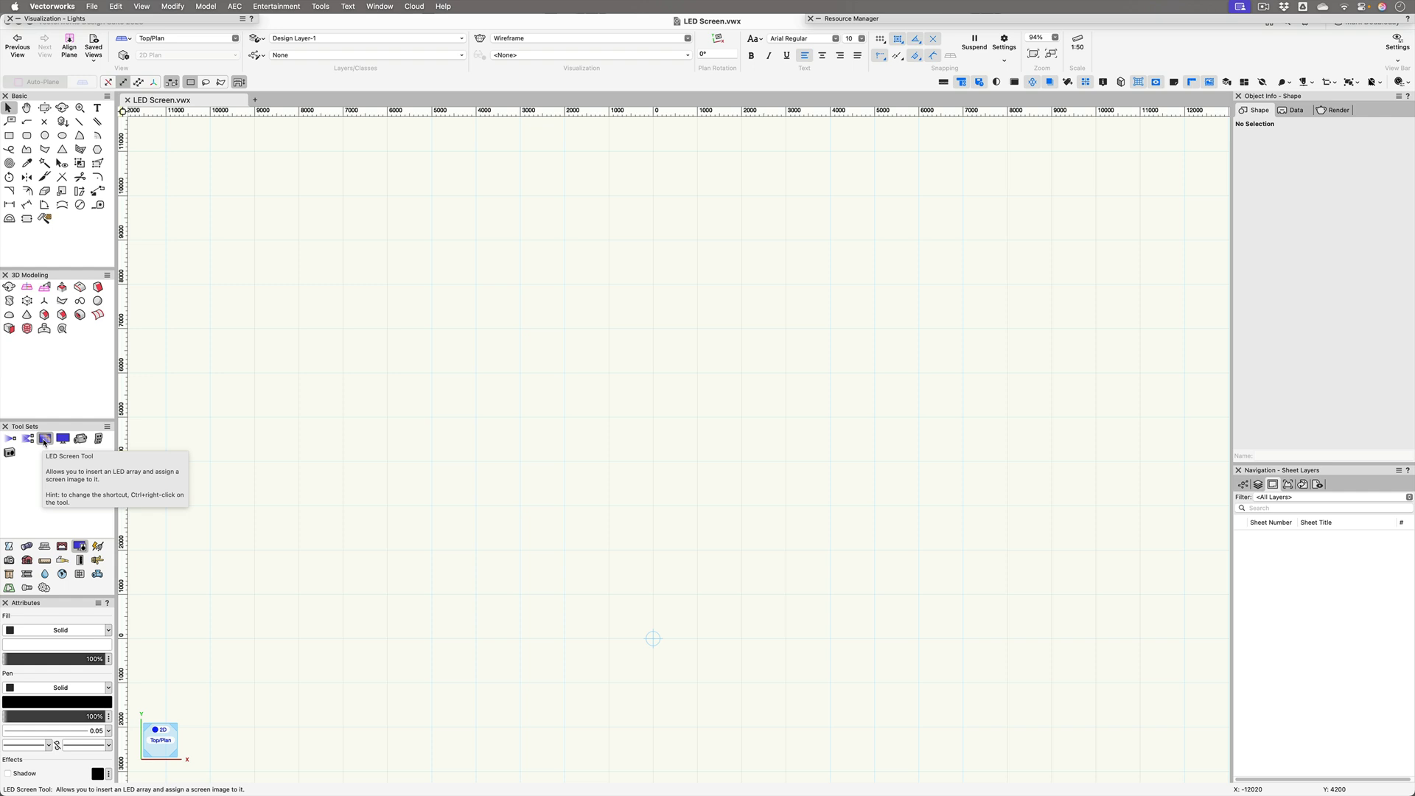
Draw a 10 m diameter circle starting at the origin, centred at X 0, Y 5000.
{"action": "left_click", "coordinate": [44, 136]}
{"action": "left_click", "coordinate": [653, 638]}
{"action": "type", "text": "10m"}
{"action": "key", "text": "Return"}
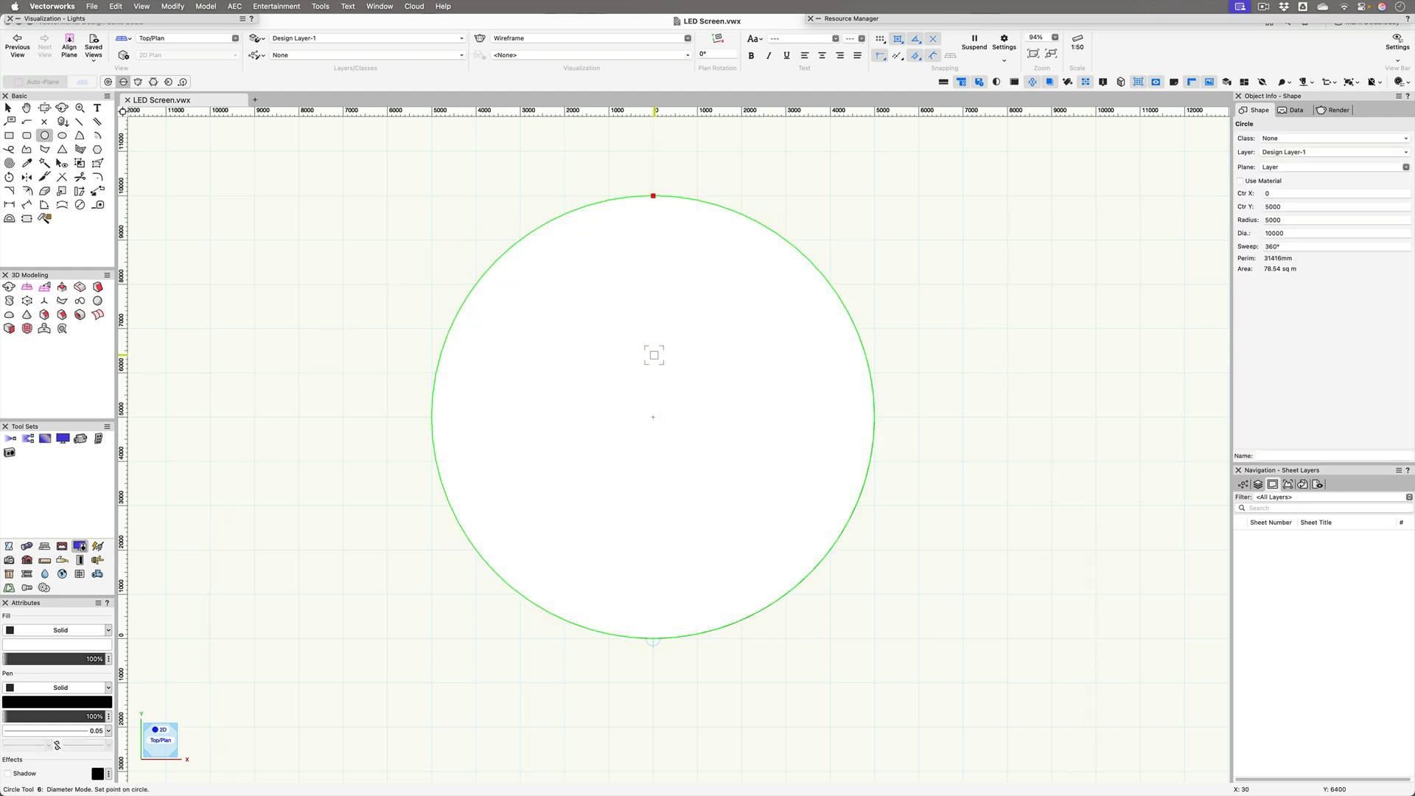
{"action": "key", "text": "x"}
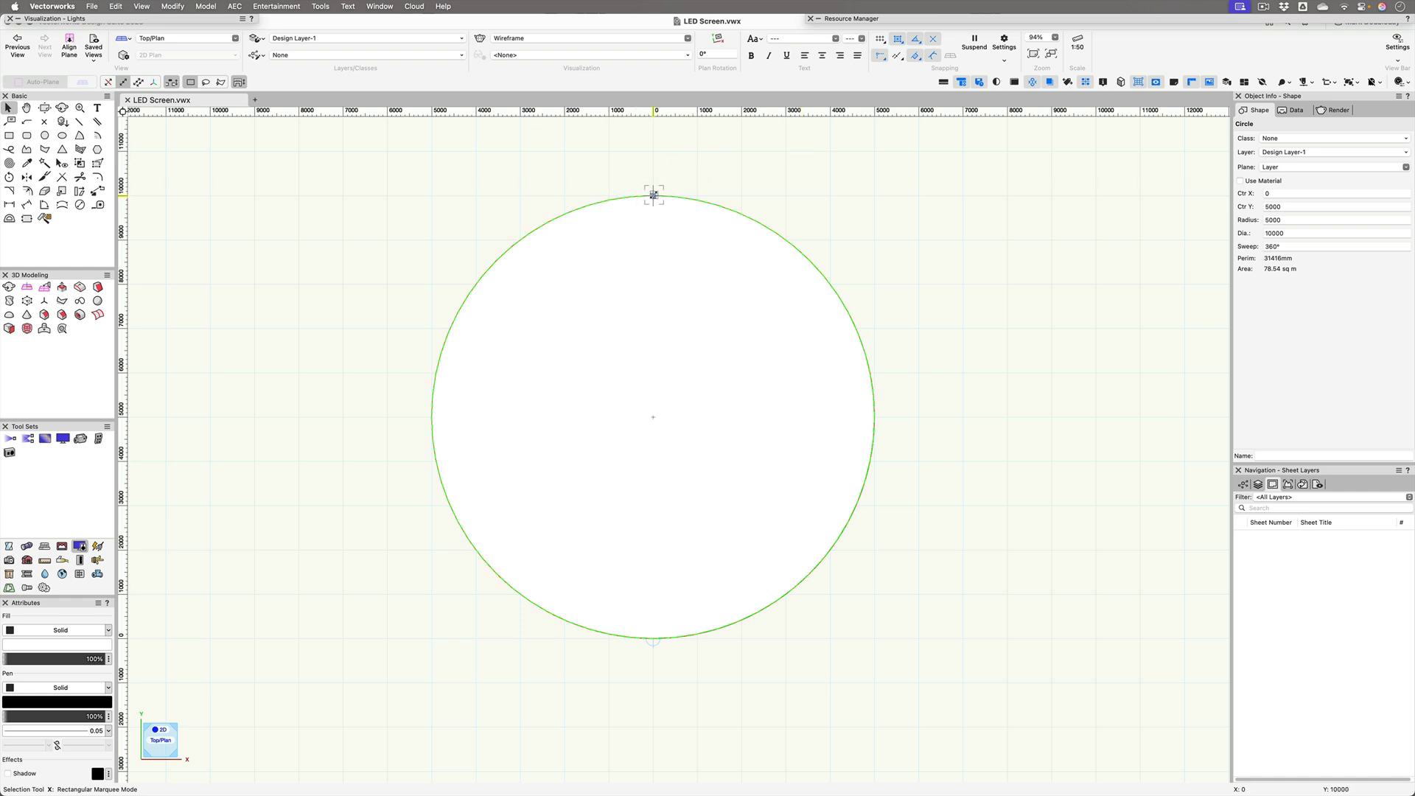
{"action": "left_click_drag", "start_coordinate": [654, 195], "coordinate": [875, 417]}
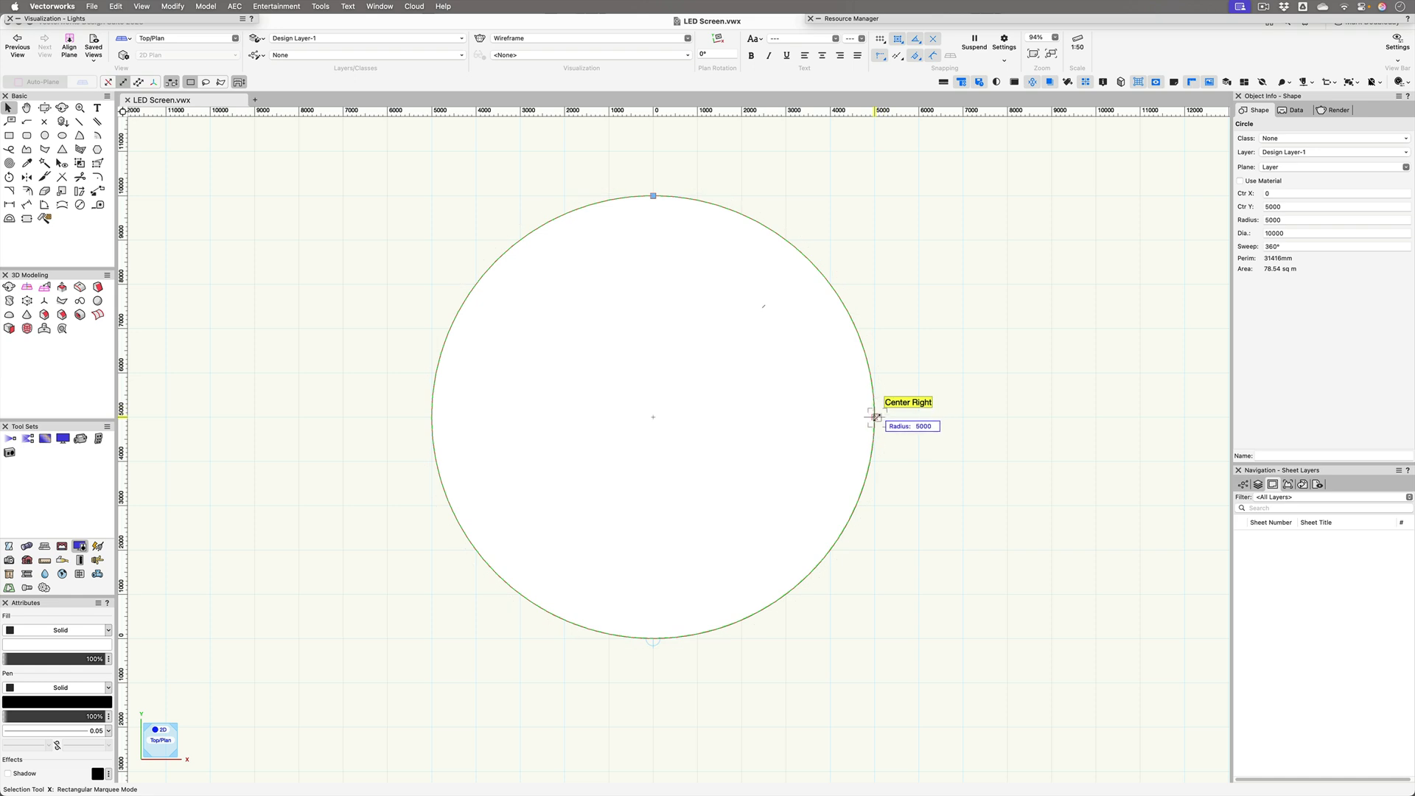
{"action": "left_click", "coordinate": [940, 374]}
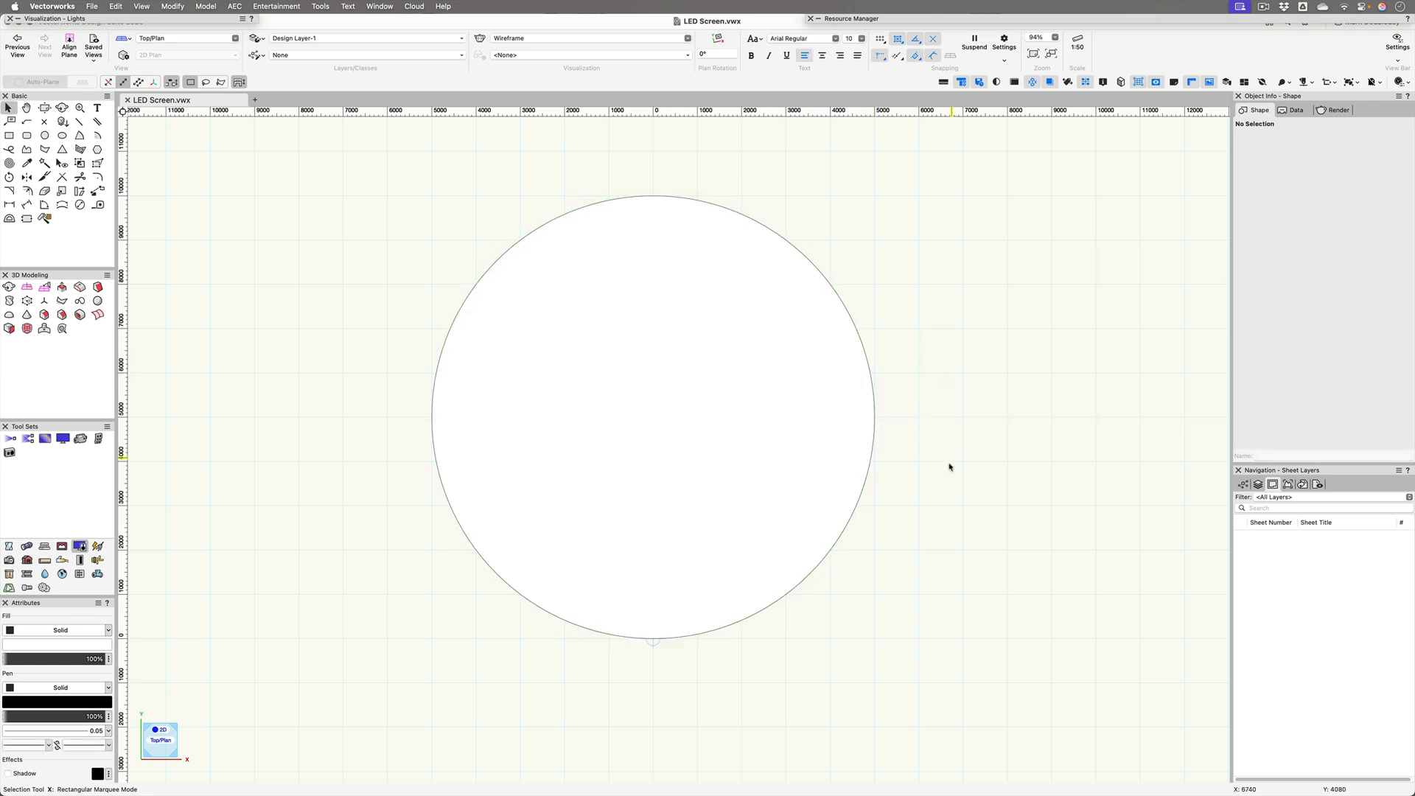
{"action": "left_click", "coordinate": [816, 434]}
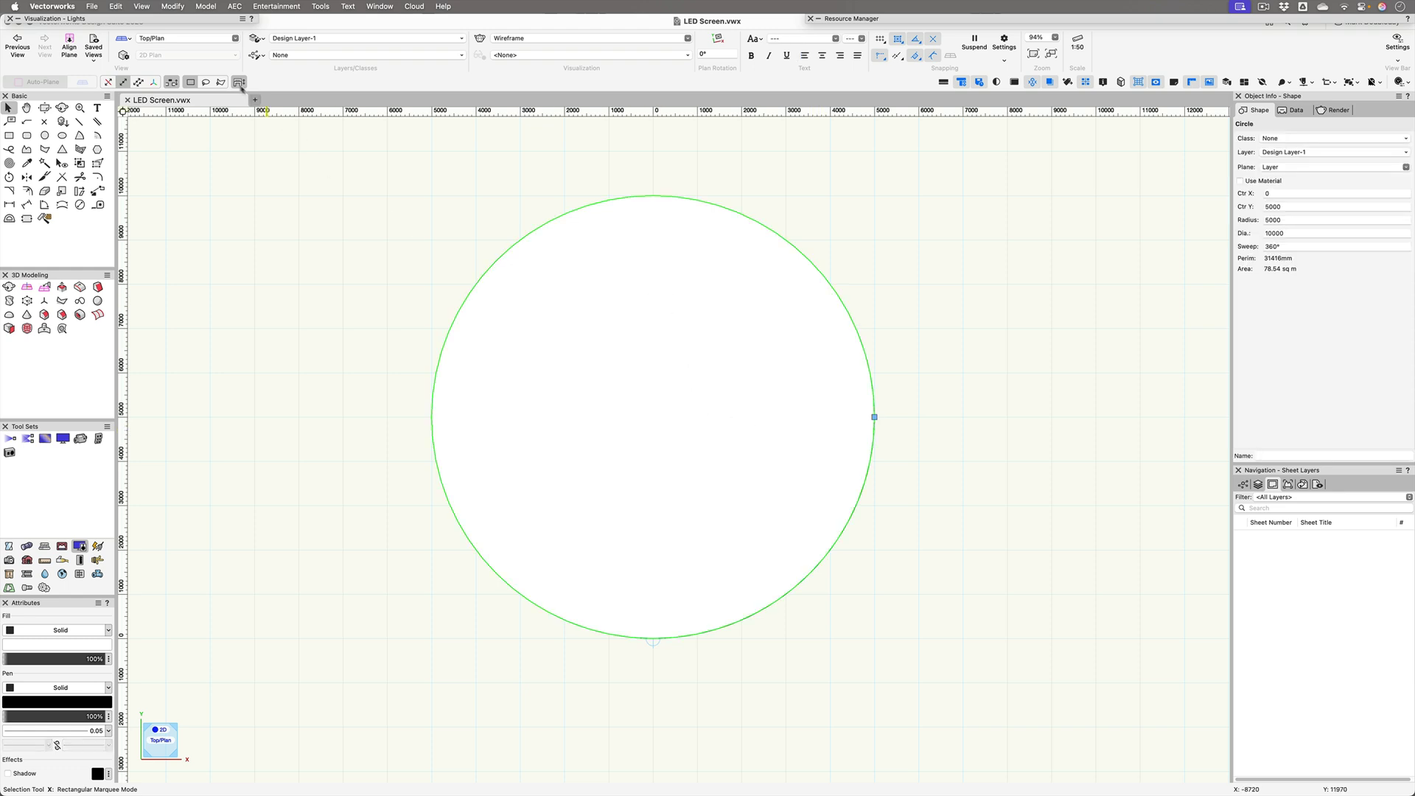
Convert the circle with Arc into Segments using 500 mm segment length and Draw Polygon.
{"action": "left_click", "coordinate": [173, 6]}
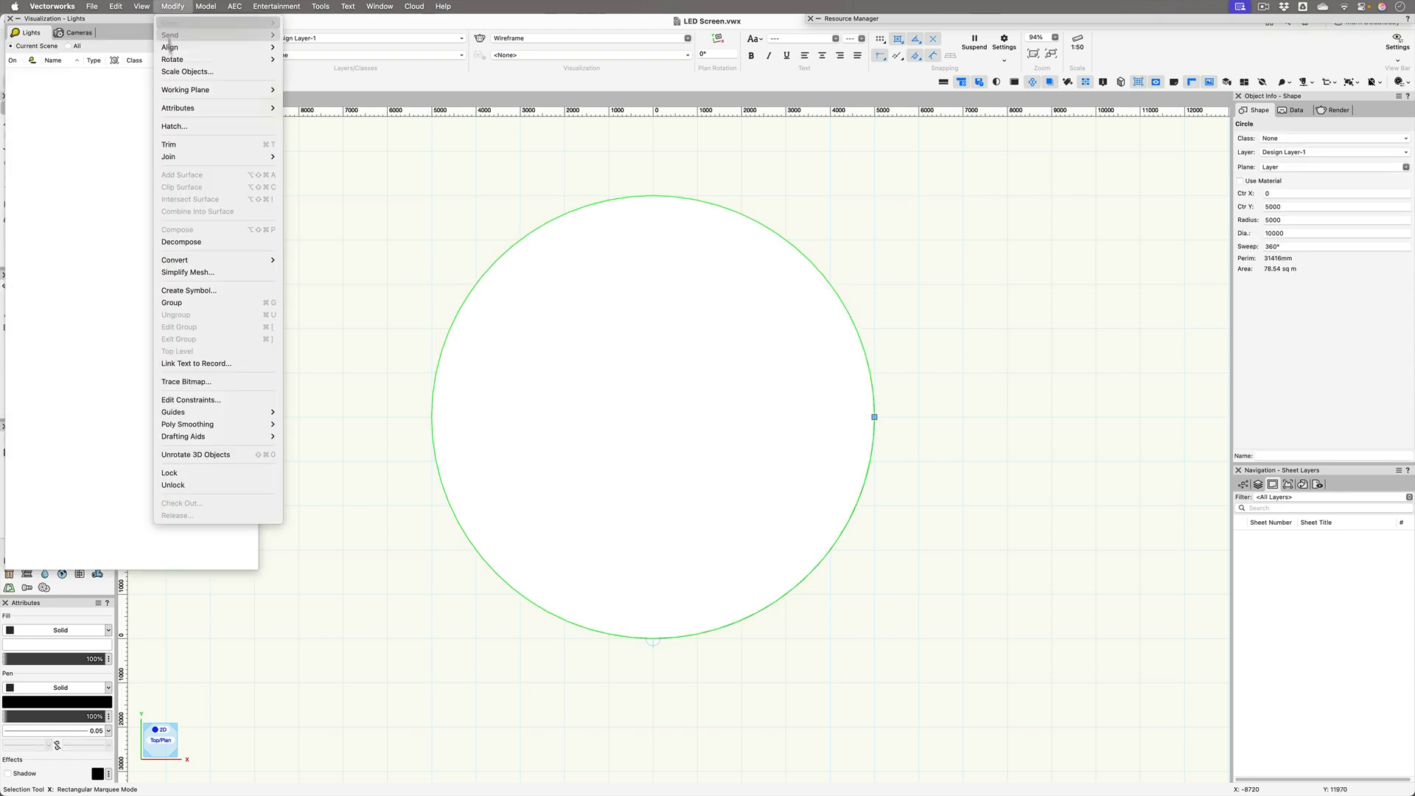
{"action": "mouse_move", "coordinate": [221, 436]}
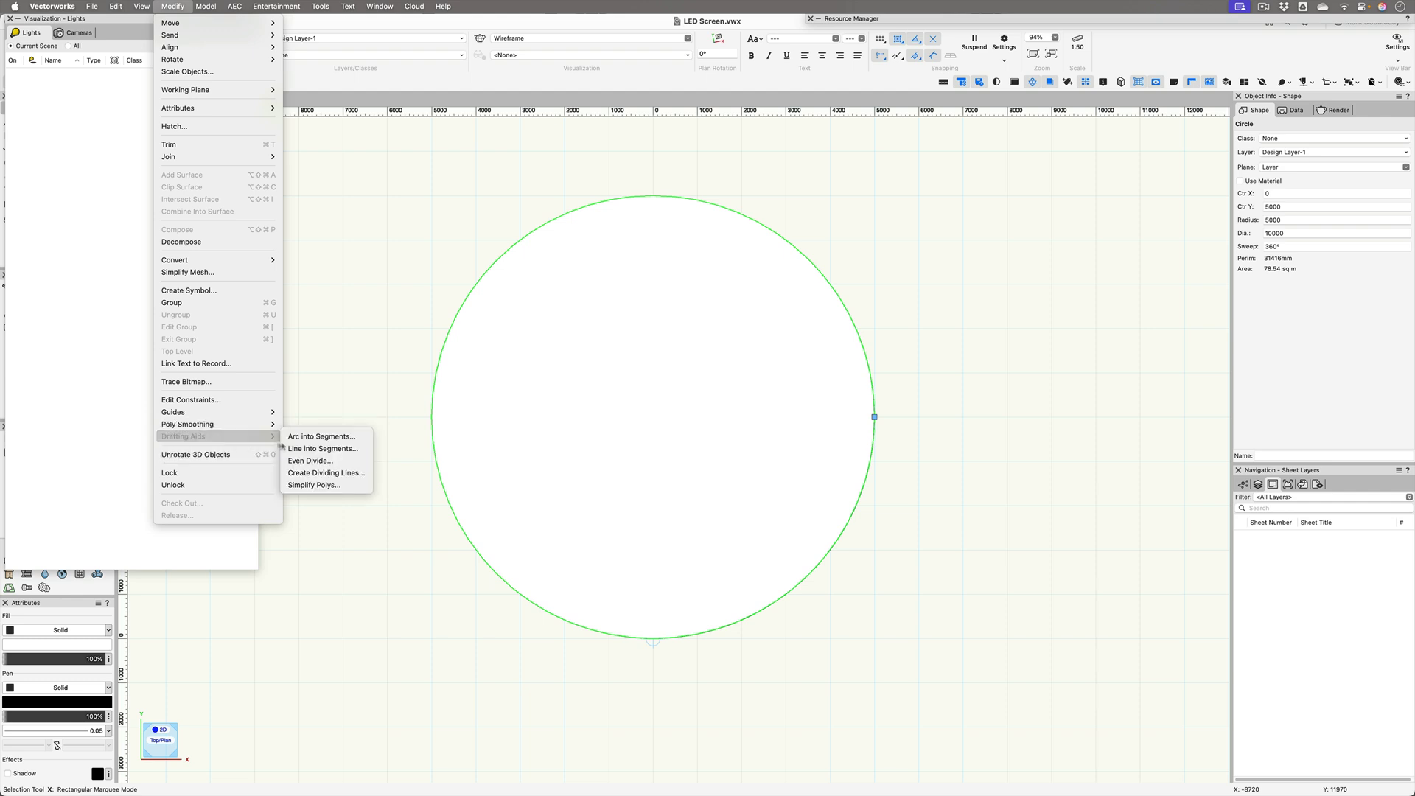
{"action": "left_click", "coordinate": [321, 436]}
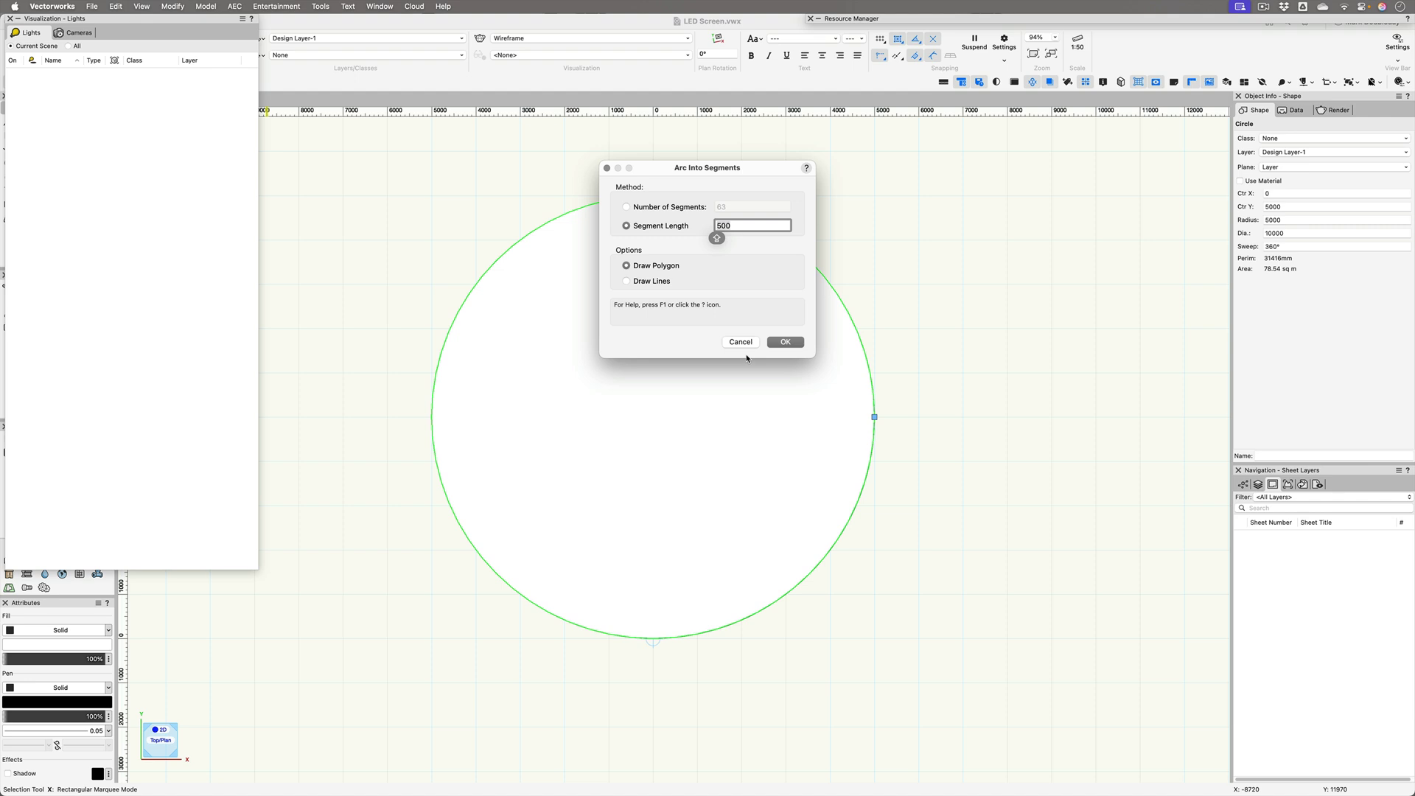
{"action": "left_click", "coordinate": [785, 342]}
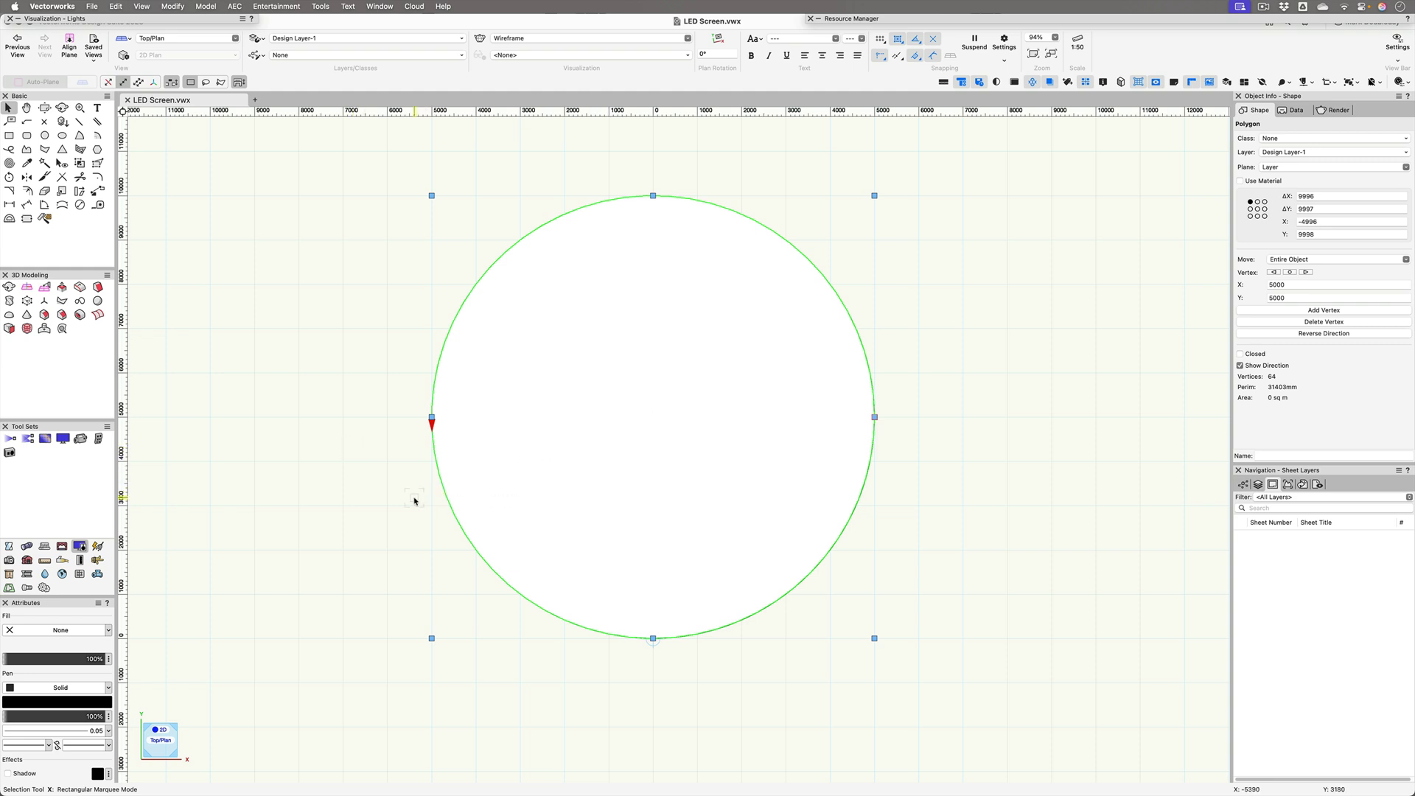
Place a 2D locus at the circle's centre, X 0, Y 5000.
{"action": "left_click", "coordinate": [391, 502]}
{"action": "left_click", "coordinate": [535, 413]}
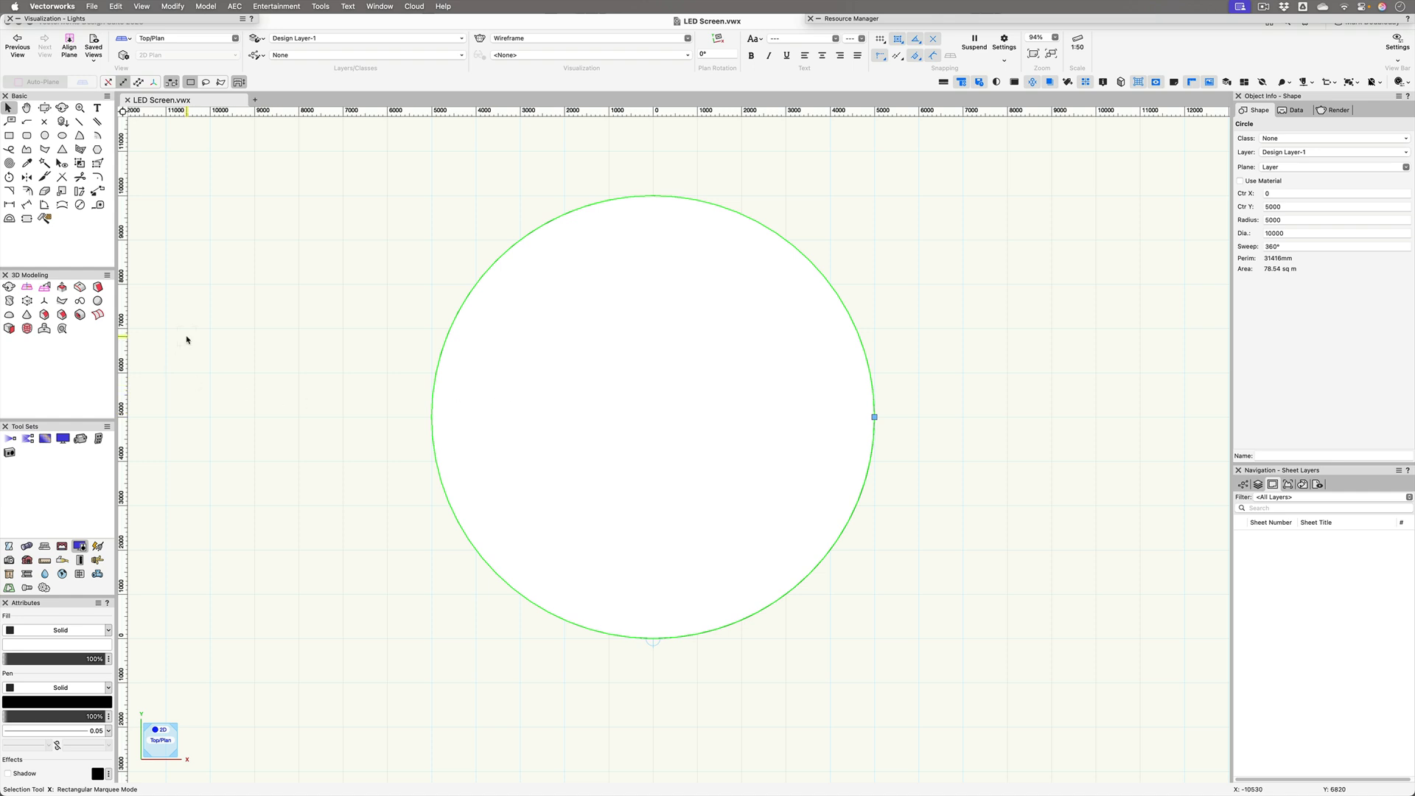
{"action": "left_click", "coordinate": [44, 123]}
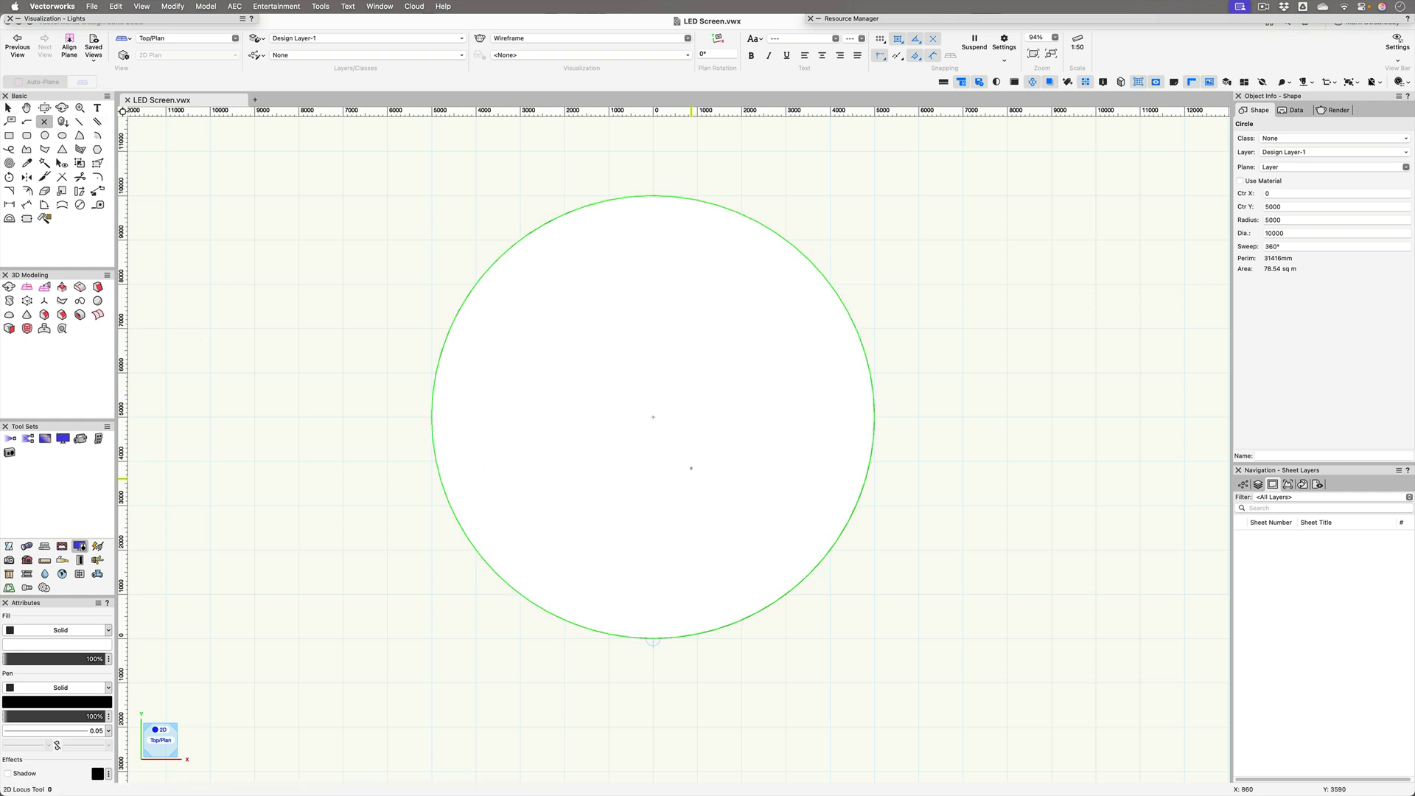
{"action": "left_click", "coordinate": [652, 417]}
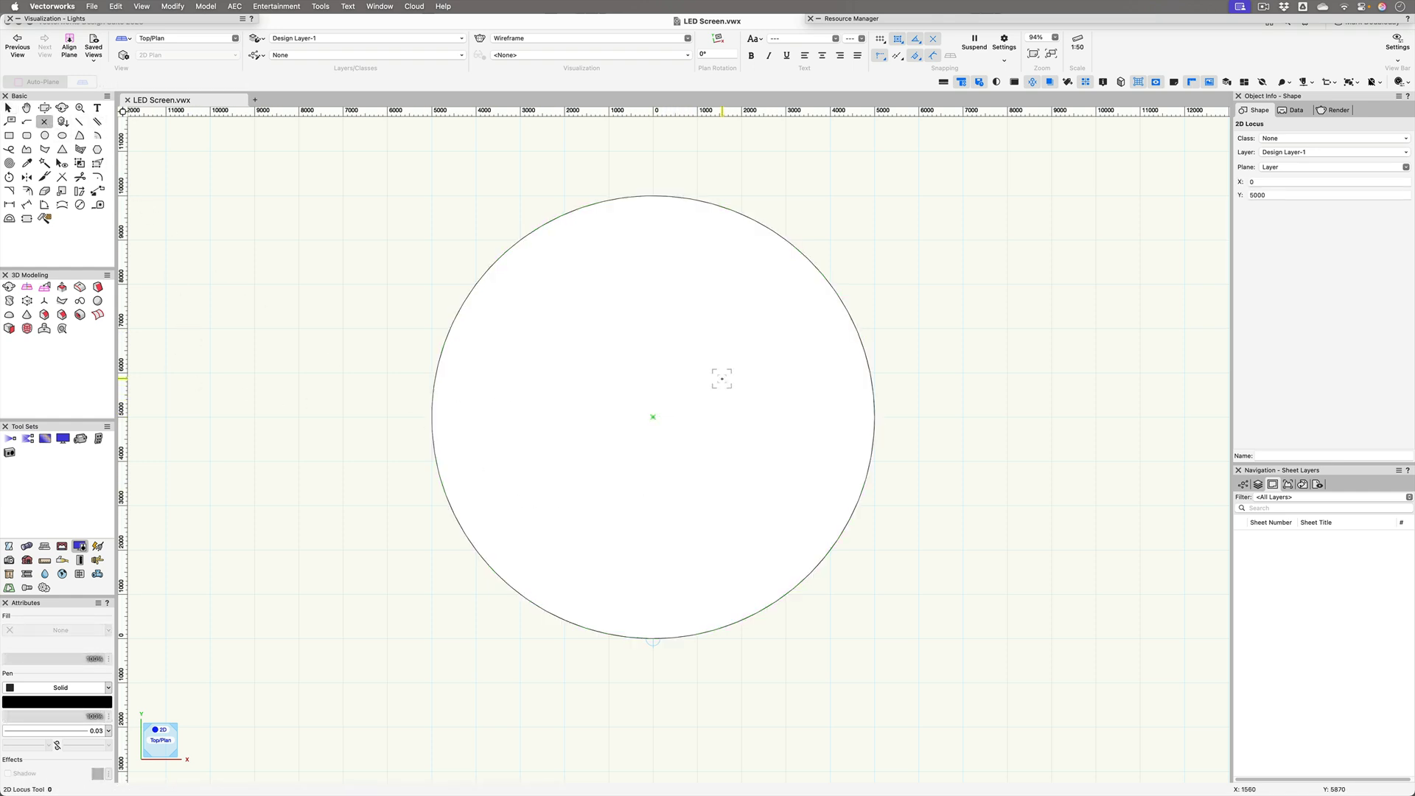
{"action": "key", "text": "x"}
{"action": "left_click", "coordinate": [721, 343]}
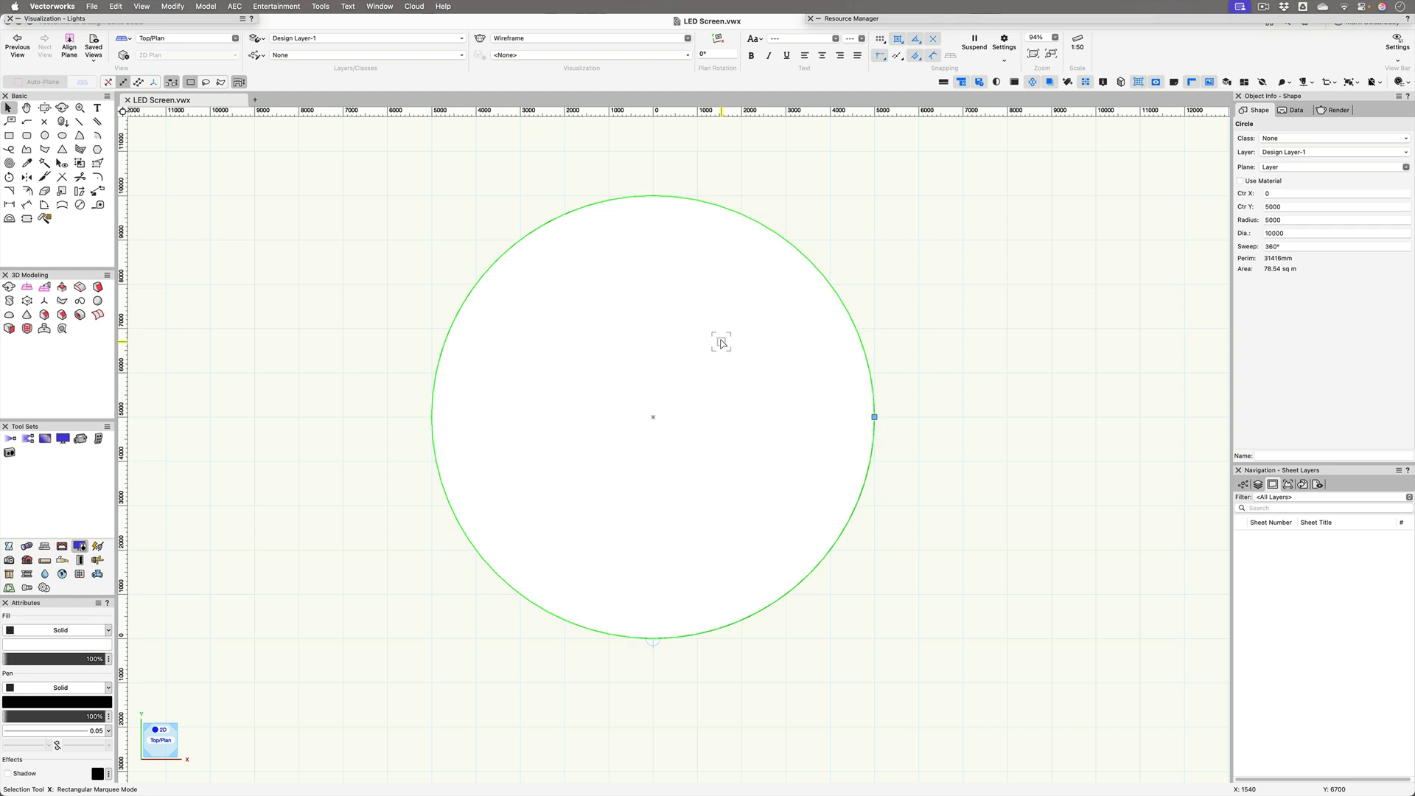
{"action": "key", "text": "Escape"}
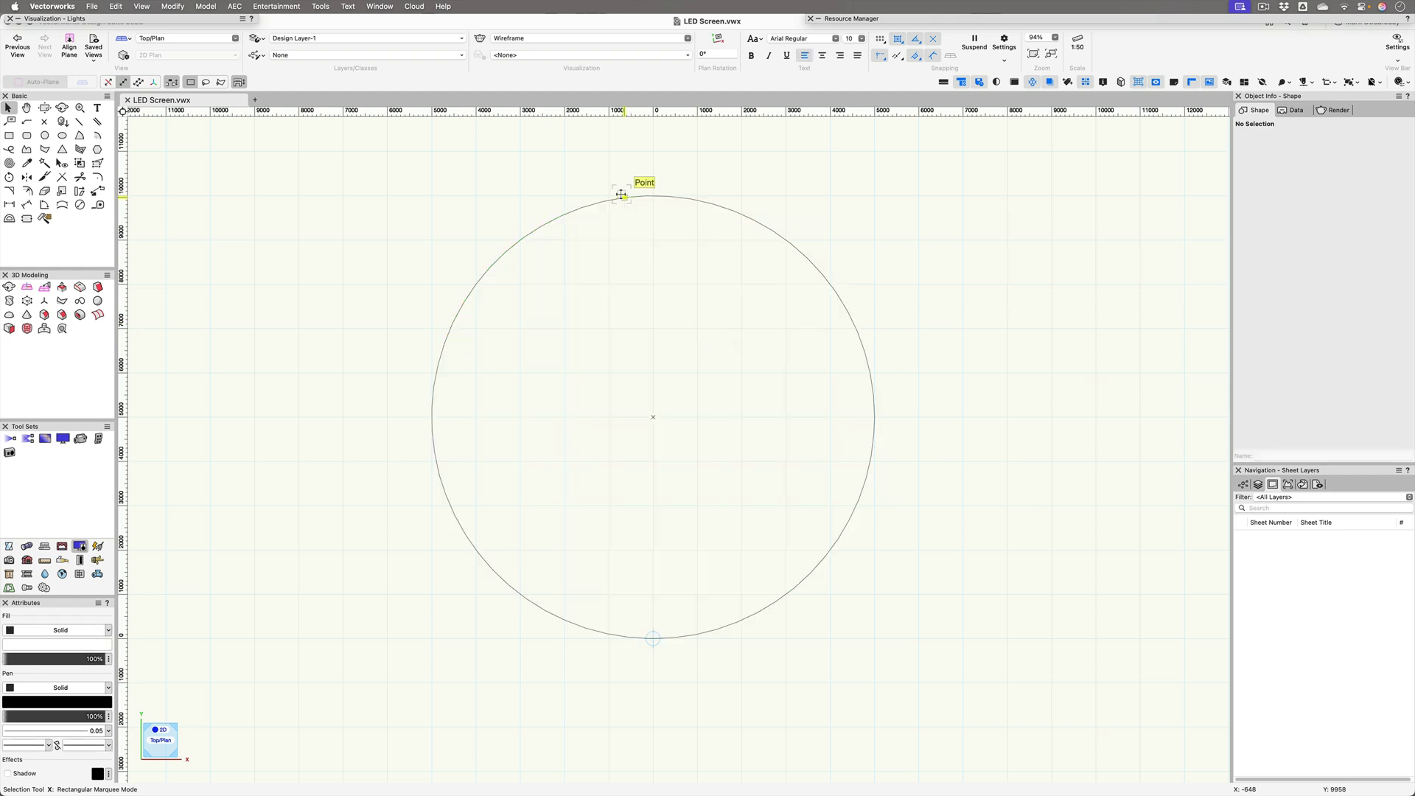
Give the segmented polygon a thicker line weight in Attributes.
{"action": "scroll", "coordinate": [622, 193], "scroll_direction": "up", "scroll_amount": 3}
{"action": "scroll", "coordinate": [641, 187], "scroll_direction": "up", "scroll_amount": 8}
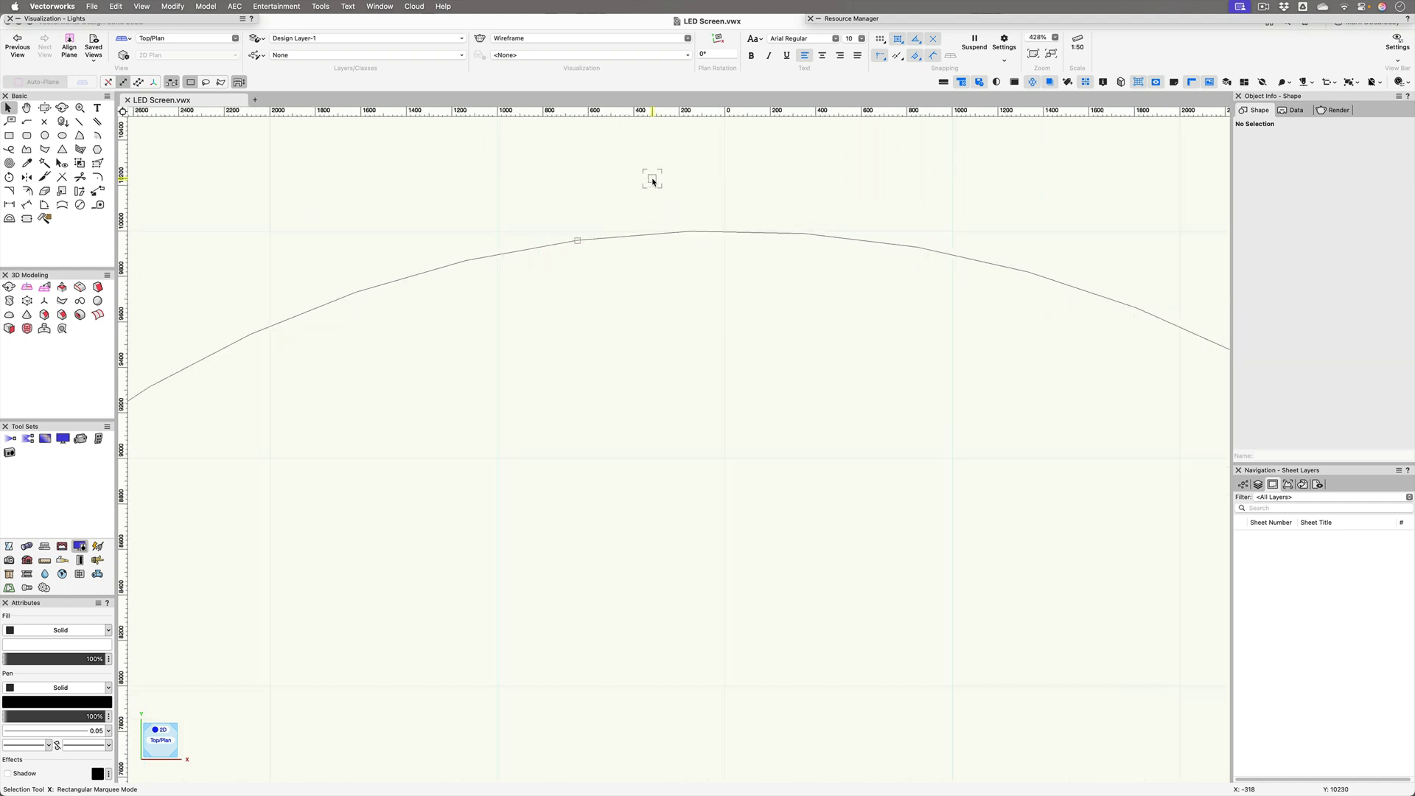
{"action": "key", "text": "h"}
{"action": "left_click_drag", "start_coordinate": [676, 190], "coordinate": [601, 347]}
{"action": "left_click", "coordinate": [663, 395]}
{"action": "left_click", "coordinate": [88, 730]}
{"action": "left_click", "coordinate": [86, 775]}
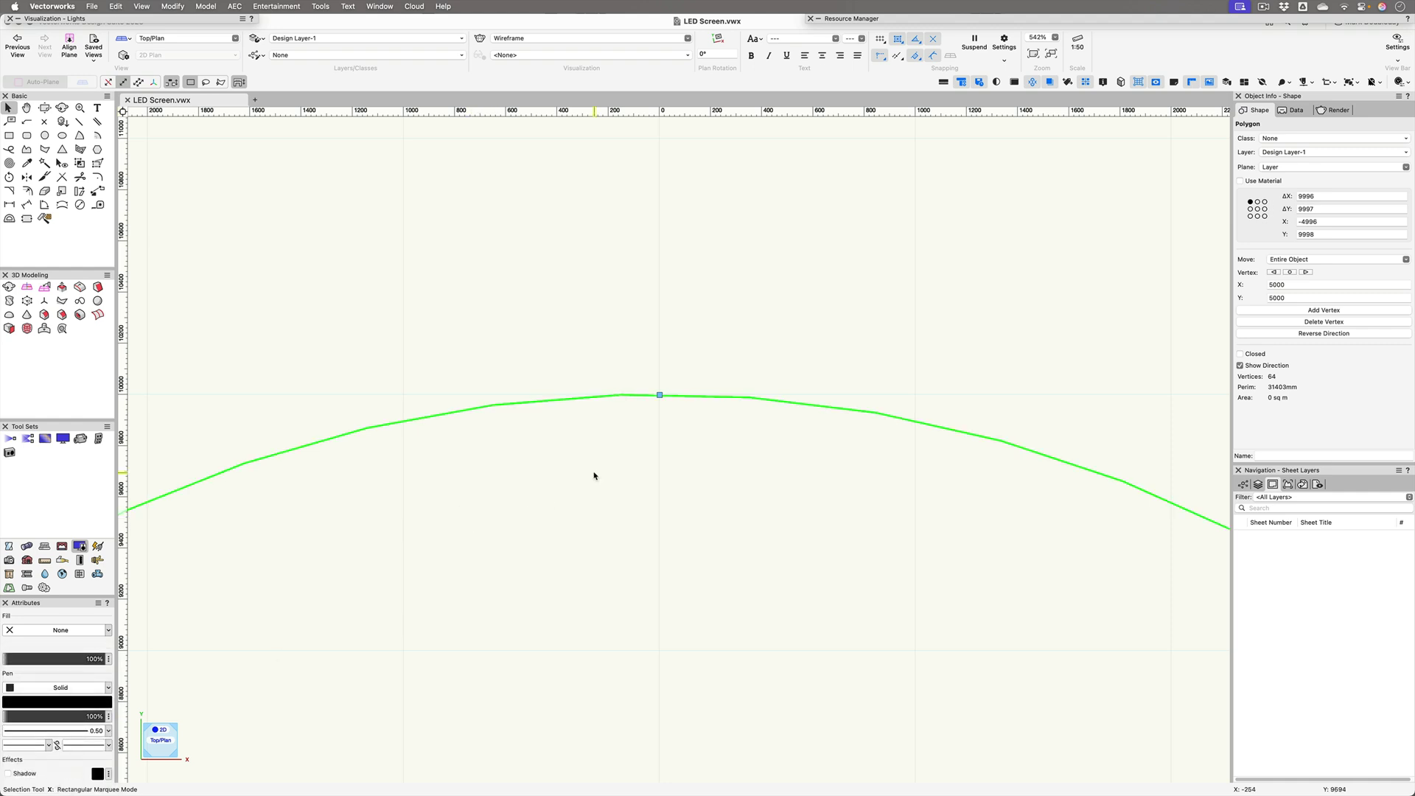
{"action": "left_click", "coordinate": [636, 459]}
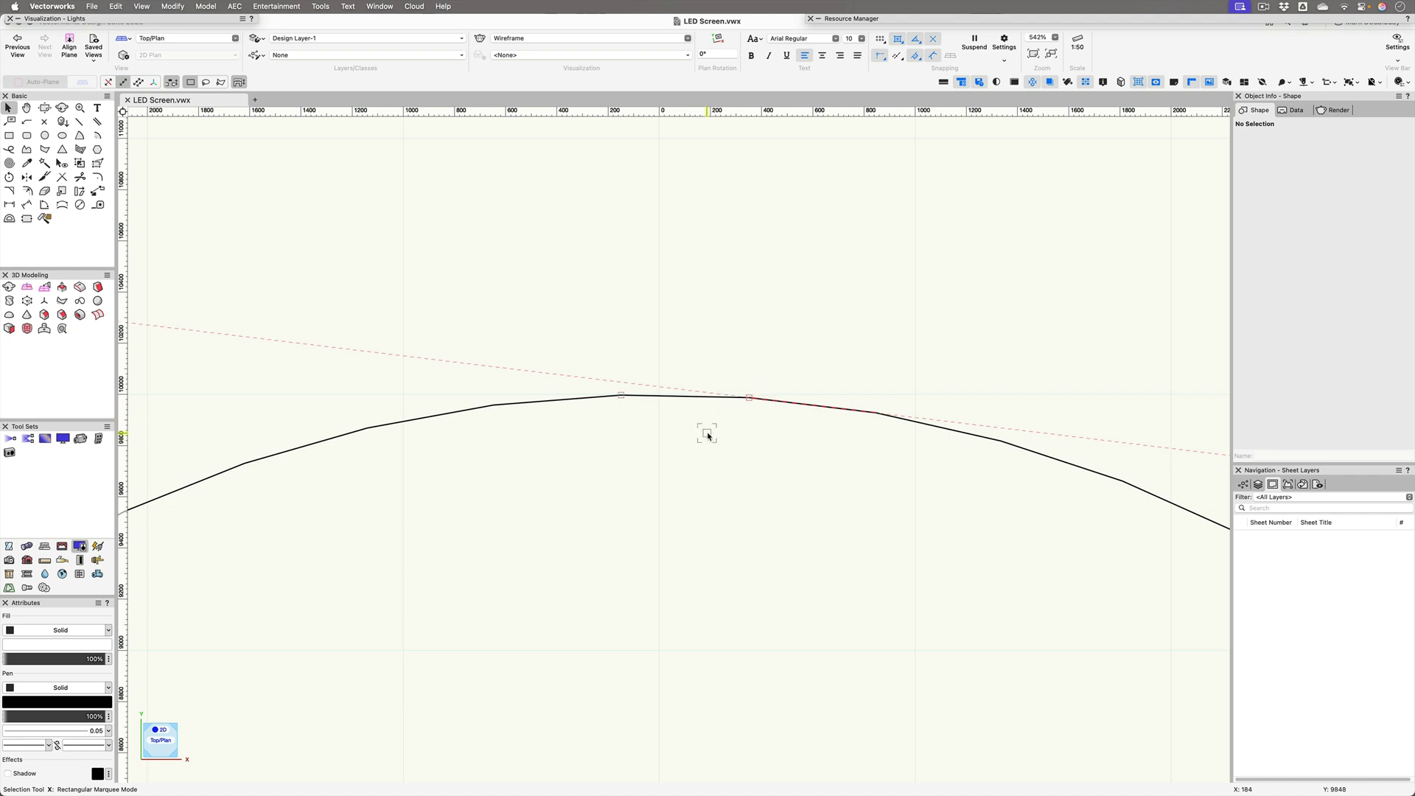
{"action": "left_click", "coordinate": [684, 397]}
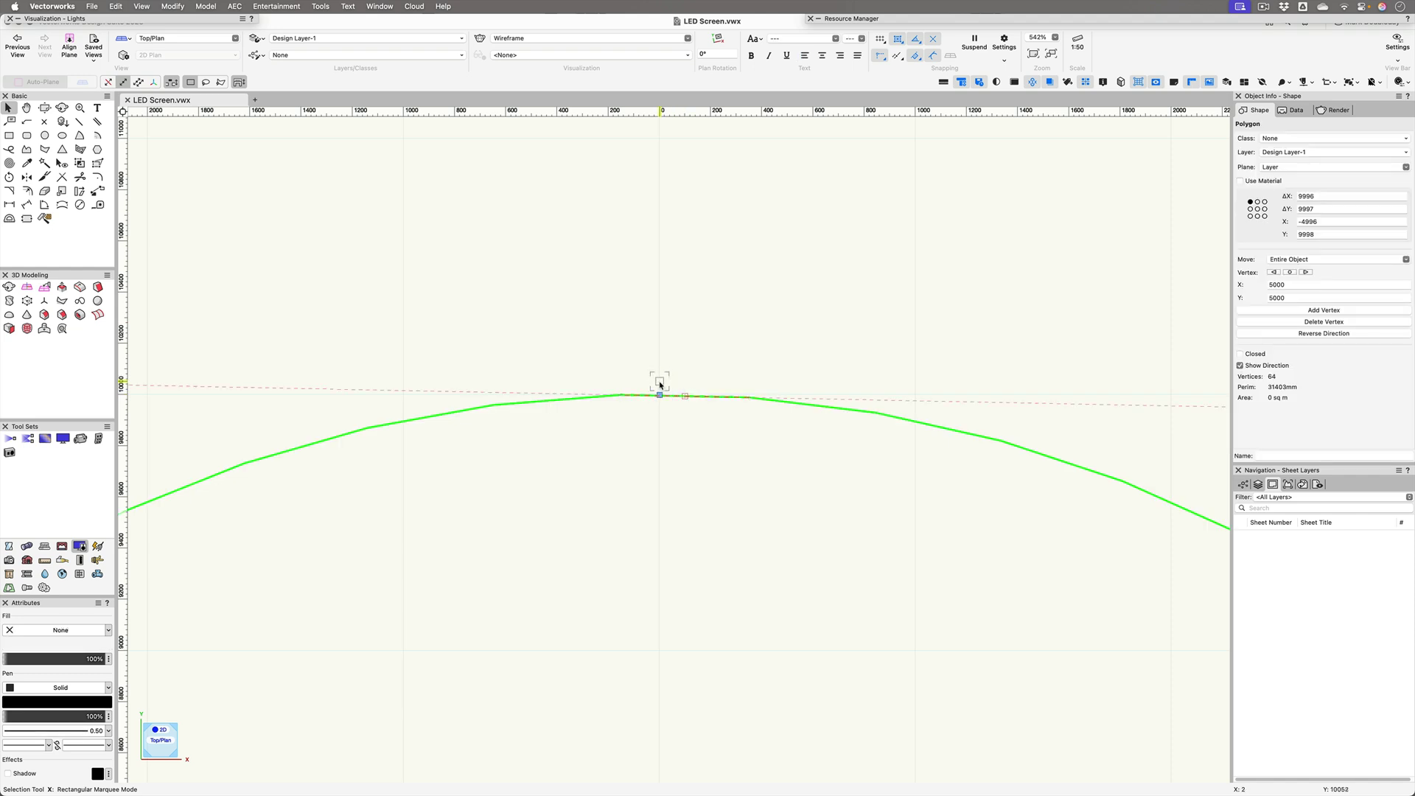
{"action": "scroll", "coordinate": [703, 404], "scroll_direction": "down", "scroll_amount": 1}
Rotate the polygon about the circle's centre until its top segment lies level.
{"action": "scroll", "coordinate": [703, 404], "scroll_direction": "down", "scroll_amount": 5}
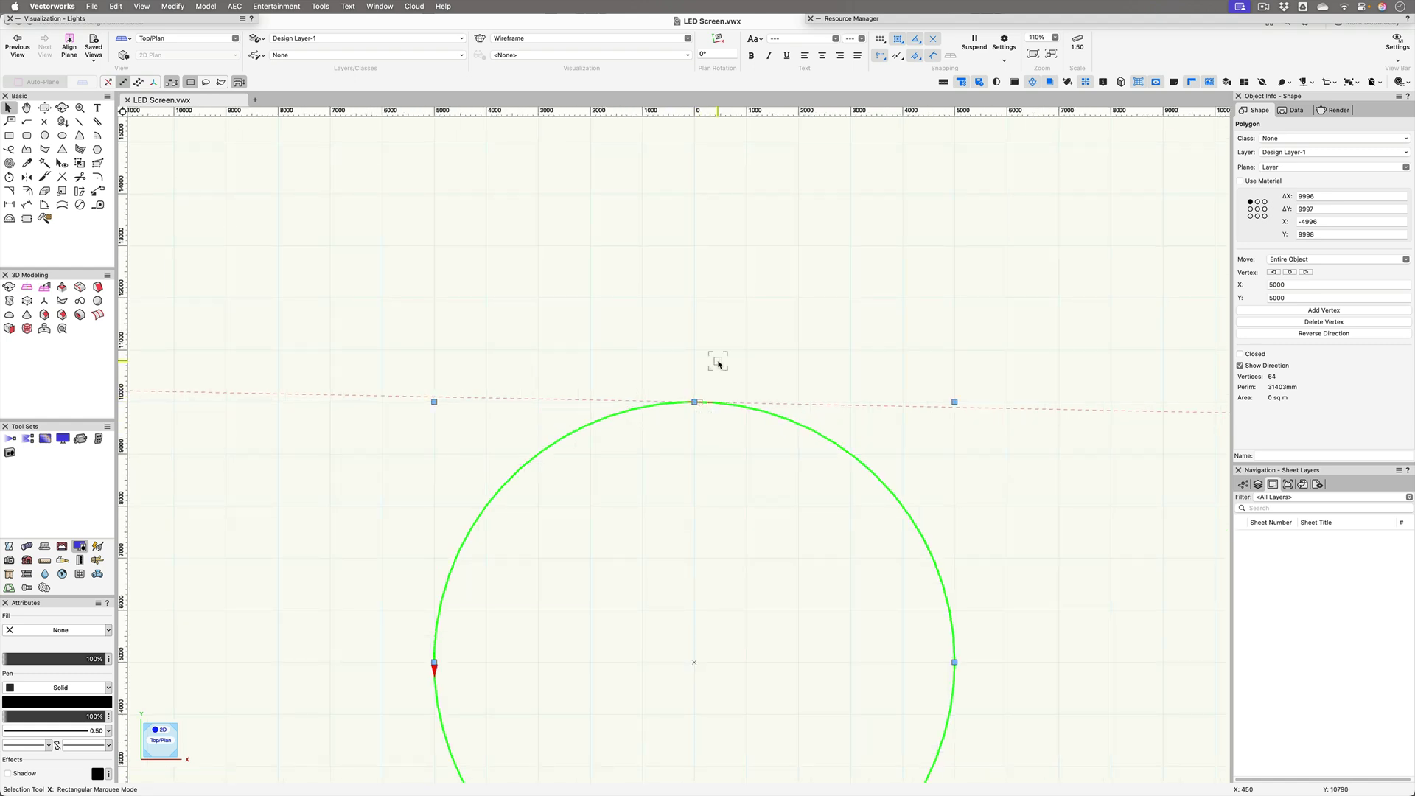
{"action": "key", "text": "shift+r"}
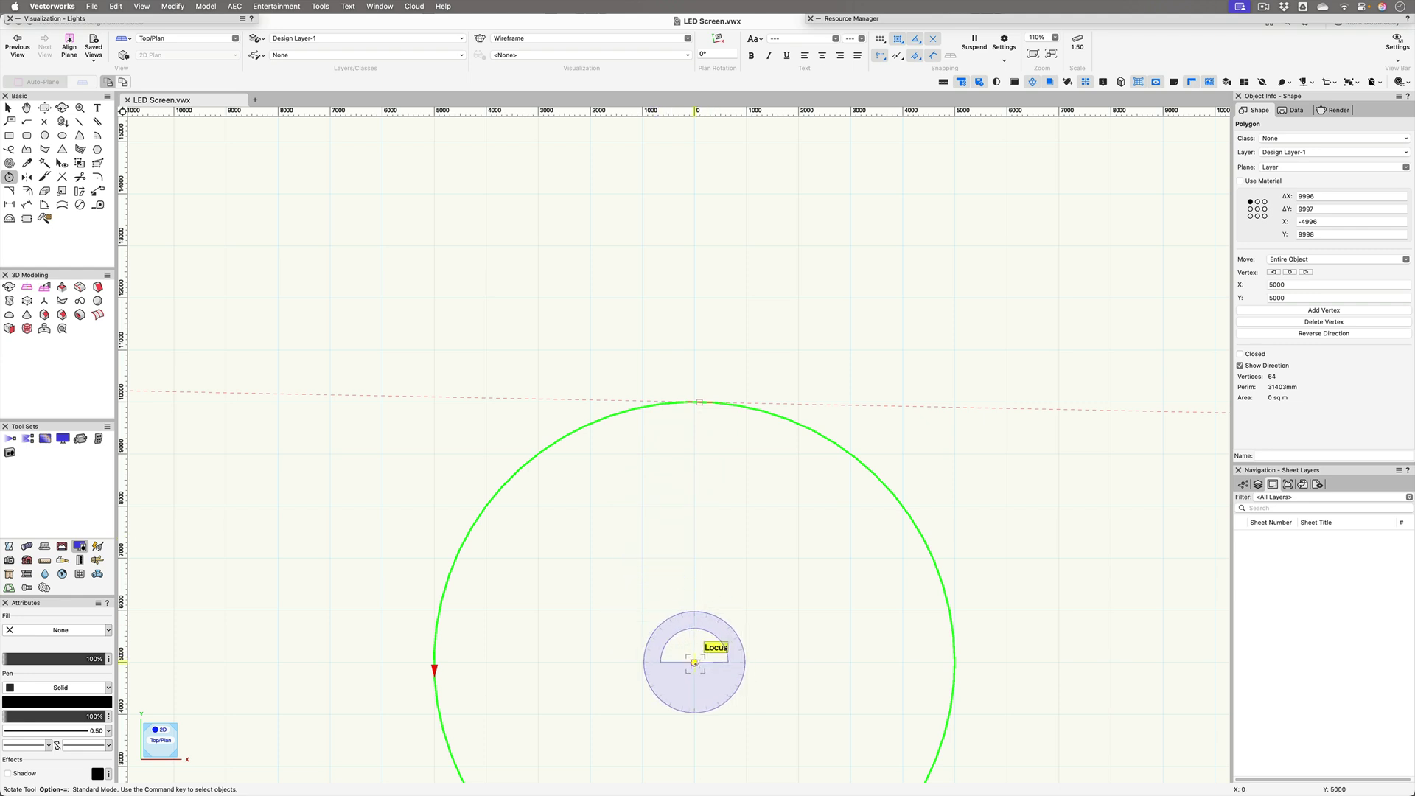
{"action": "left_click", "coordinate": [694, 662]}
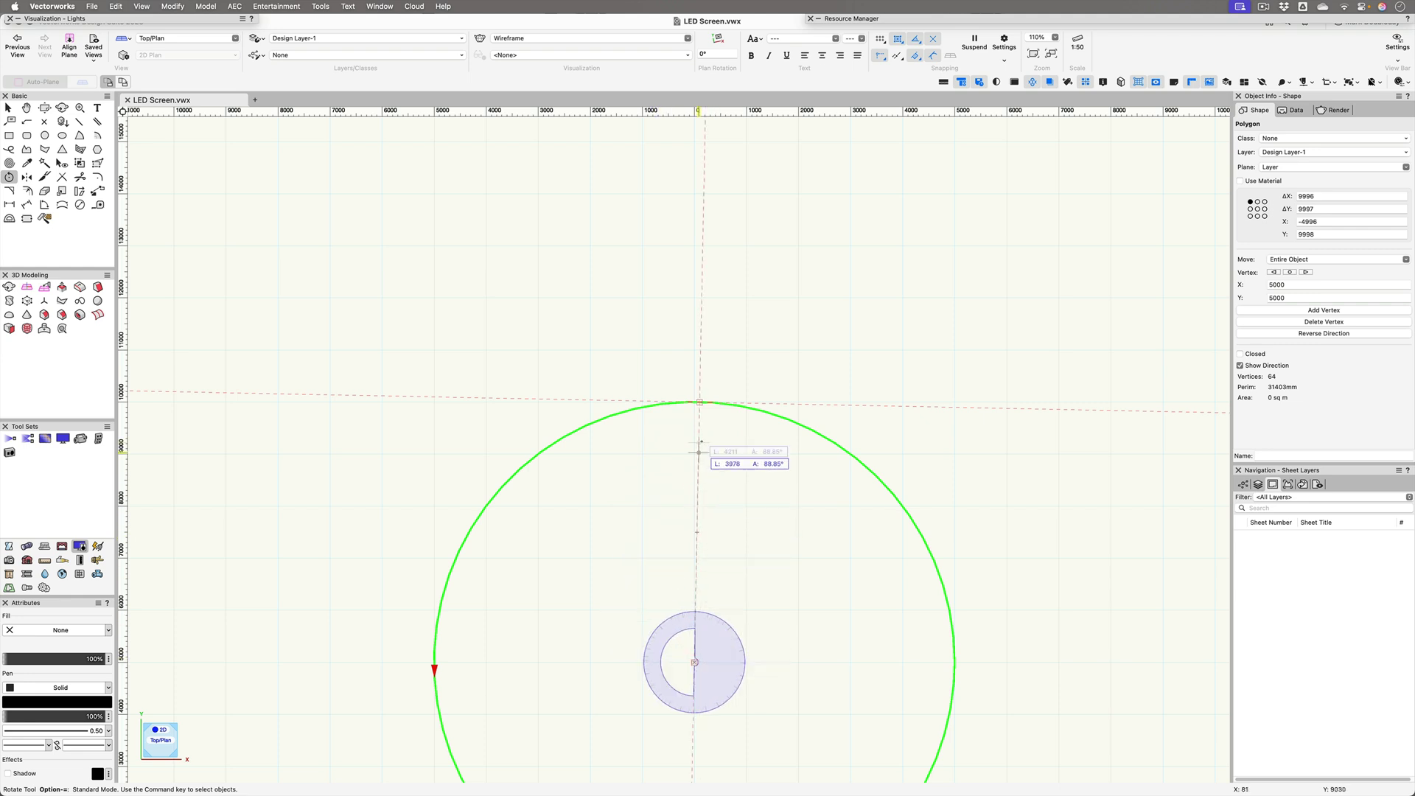
{"action": "scroll", "coordinate": [699, 404], "scroll_direction": "up", "scroll_amount": 4}
{"action": "scroll", "coordinate": [698, 424], "scroll_direction": "up", "scroll_amount": 4}
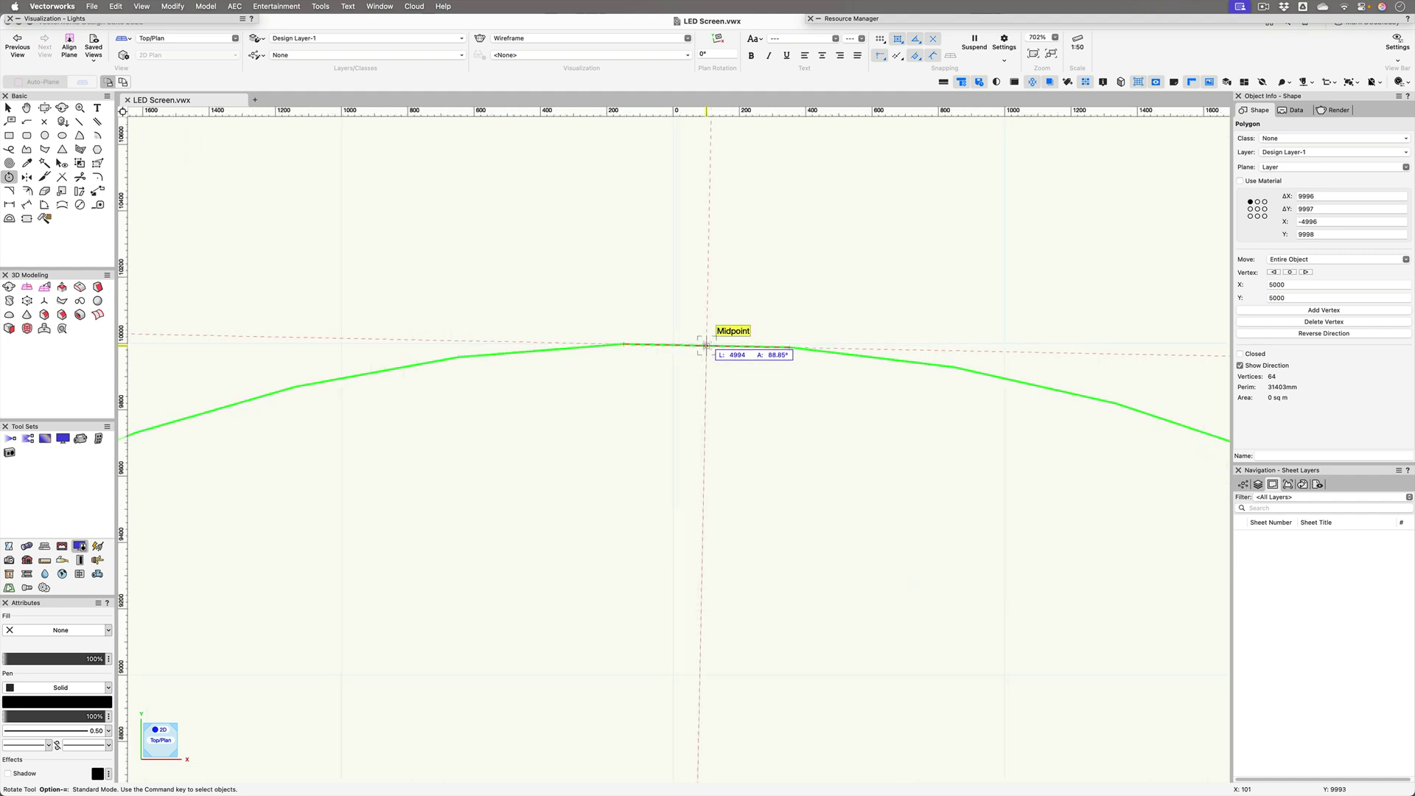
{"action": "left_click", "coordinate": [705, 345]}
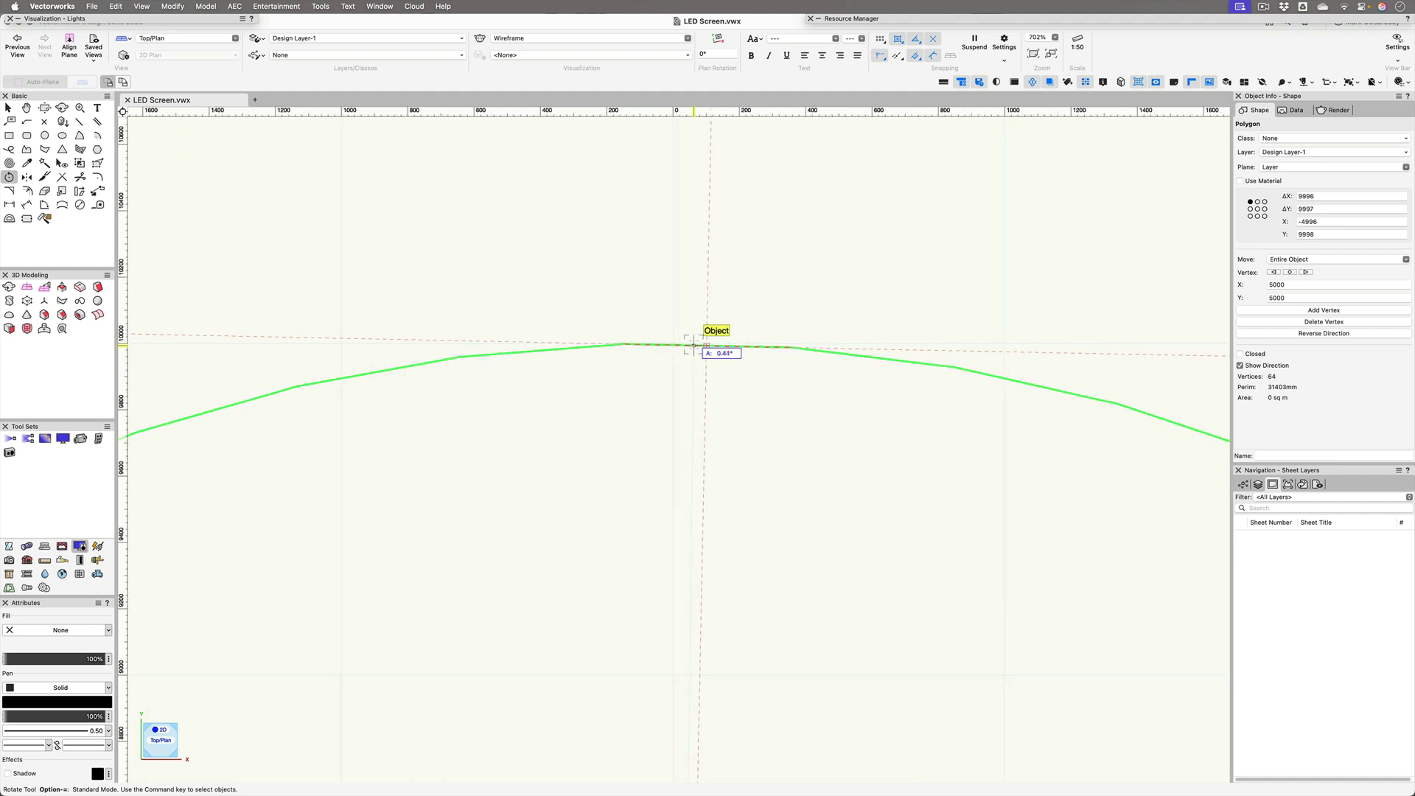
{"action": "left_click", "coordinate": [673, 319]}
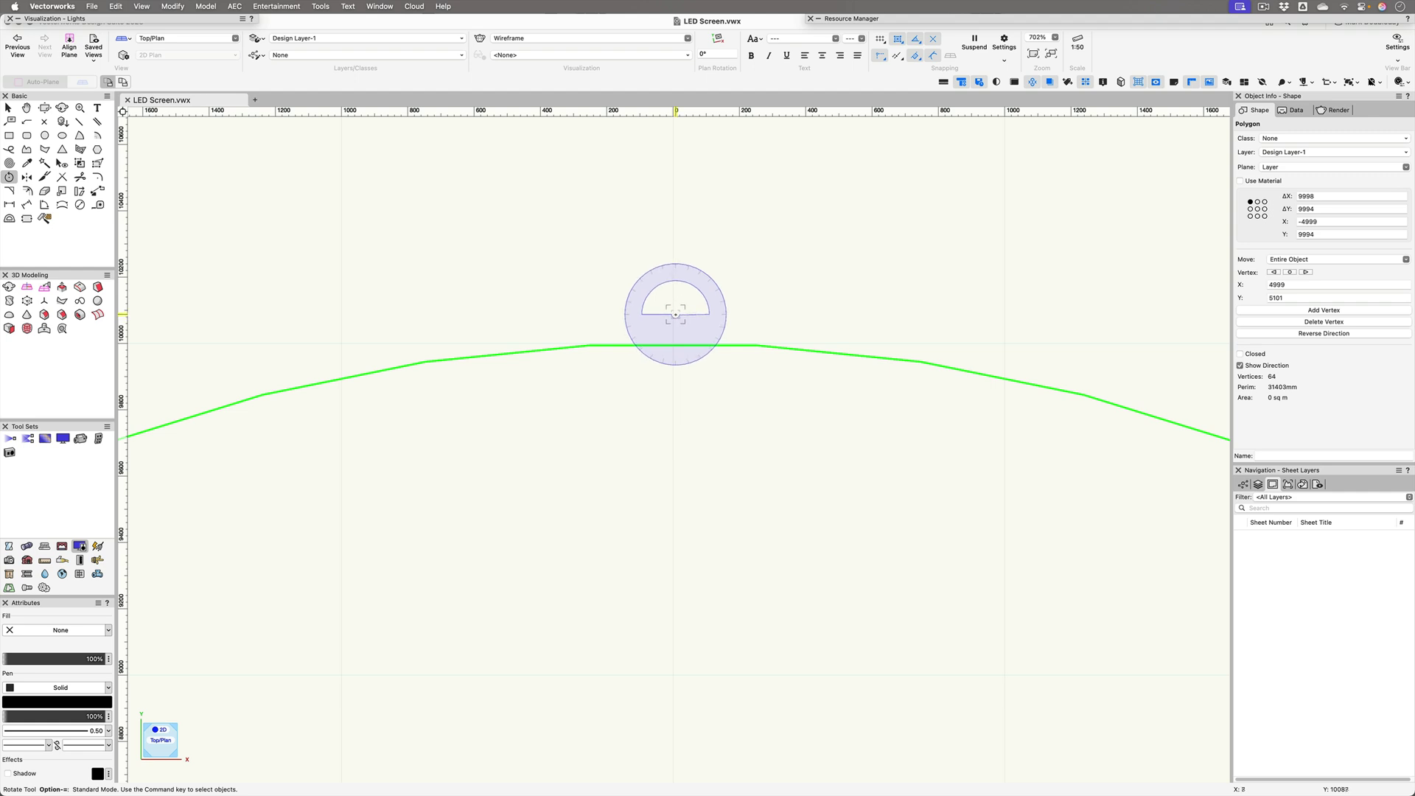
{"action": "key", "text": "x"}
{"action": "scroll", "coordinate": [676, 317], "scroll_direction": "down", "scroll_amount": 2}
{"action": "scroll", "coordinate": [677, 319], "scroll_direction": "down", "scroll_amount": 2}
{"action": "key", "text": "h"}
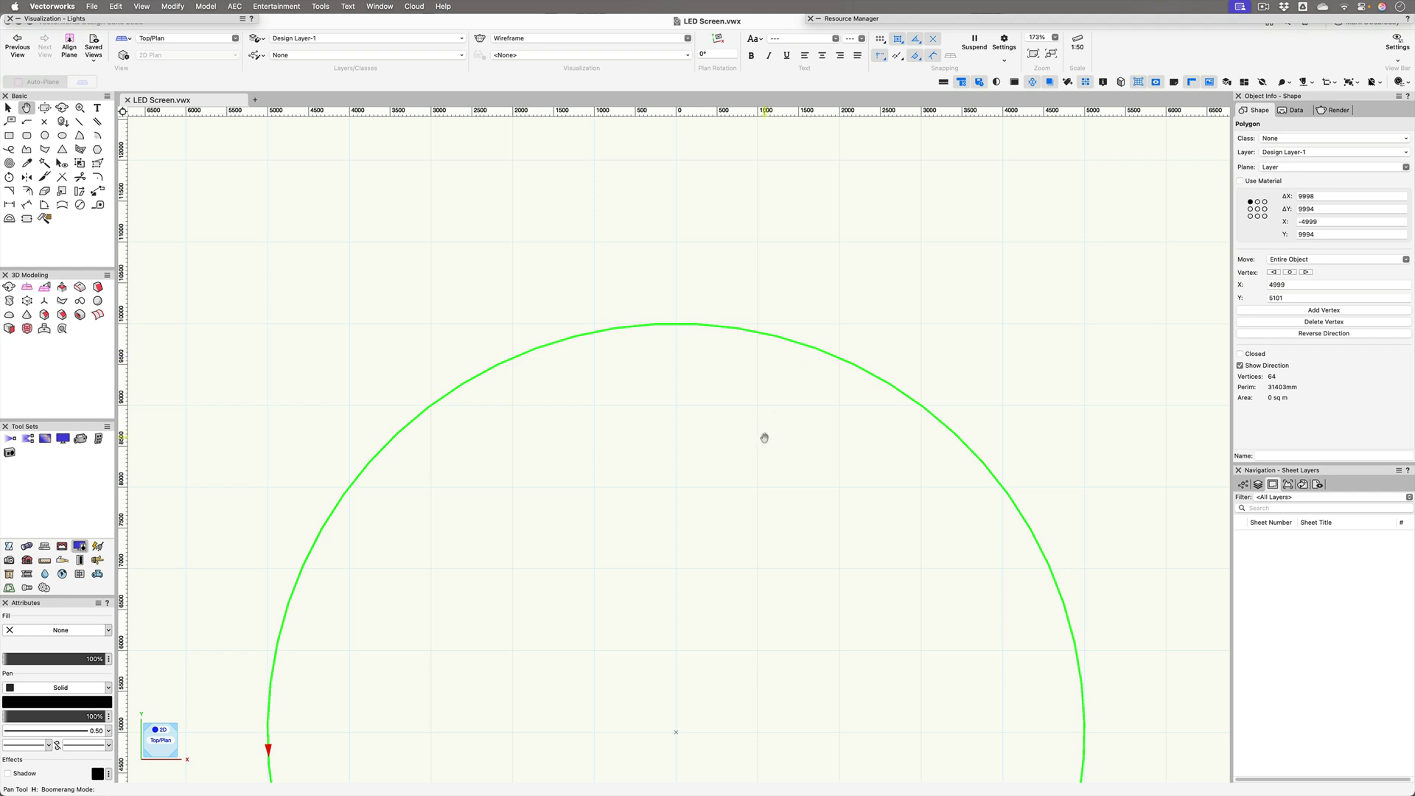
{"action": "left_click_drag", "start_coordinate": [764, 439], "coordinate": [761, 401]}
{"action": "key", "text": "x"}
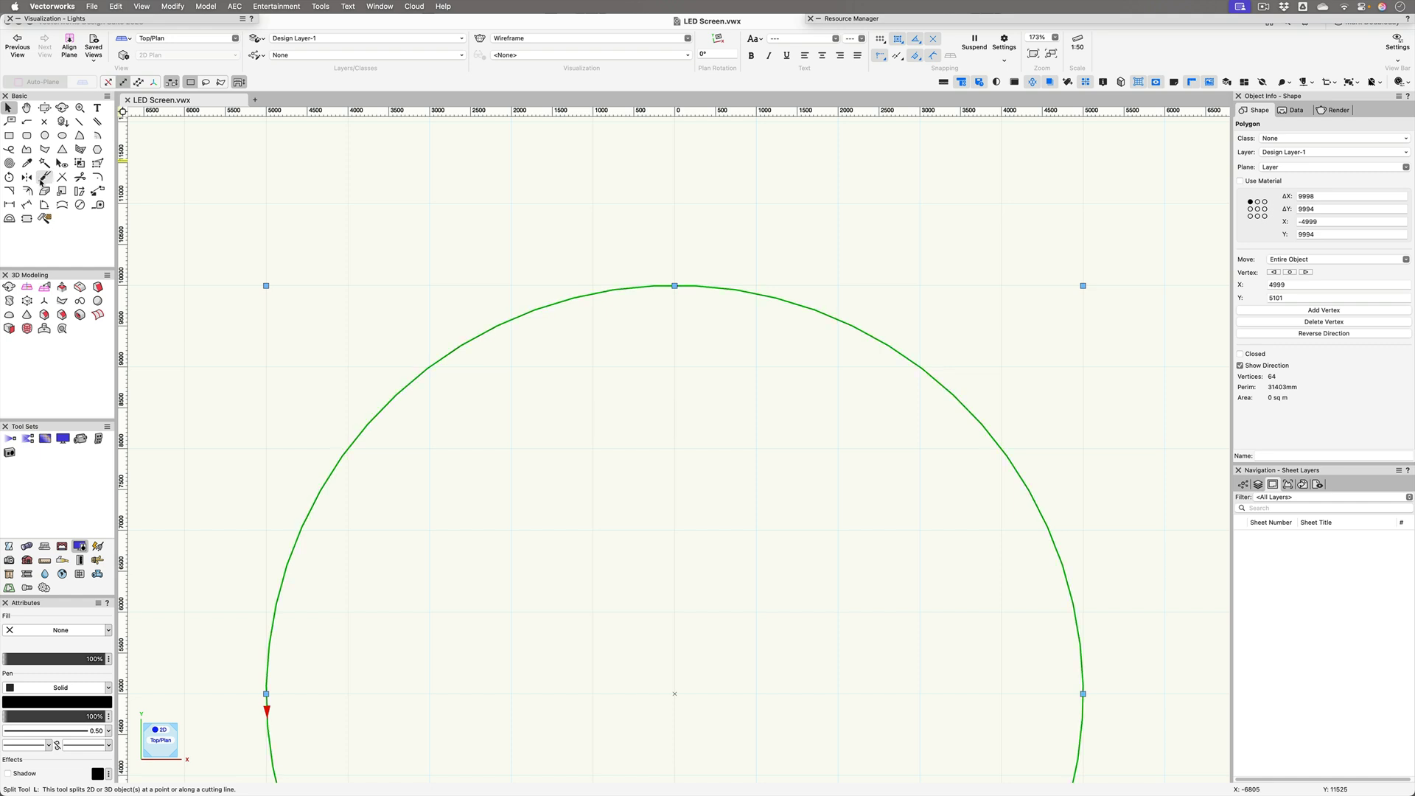
Split the polygon with a horizontal cut, keeping the upper 15-vertex arc of 6500 mm.
{"action": "left_click", "coordinate": [44, 178]}
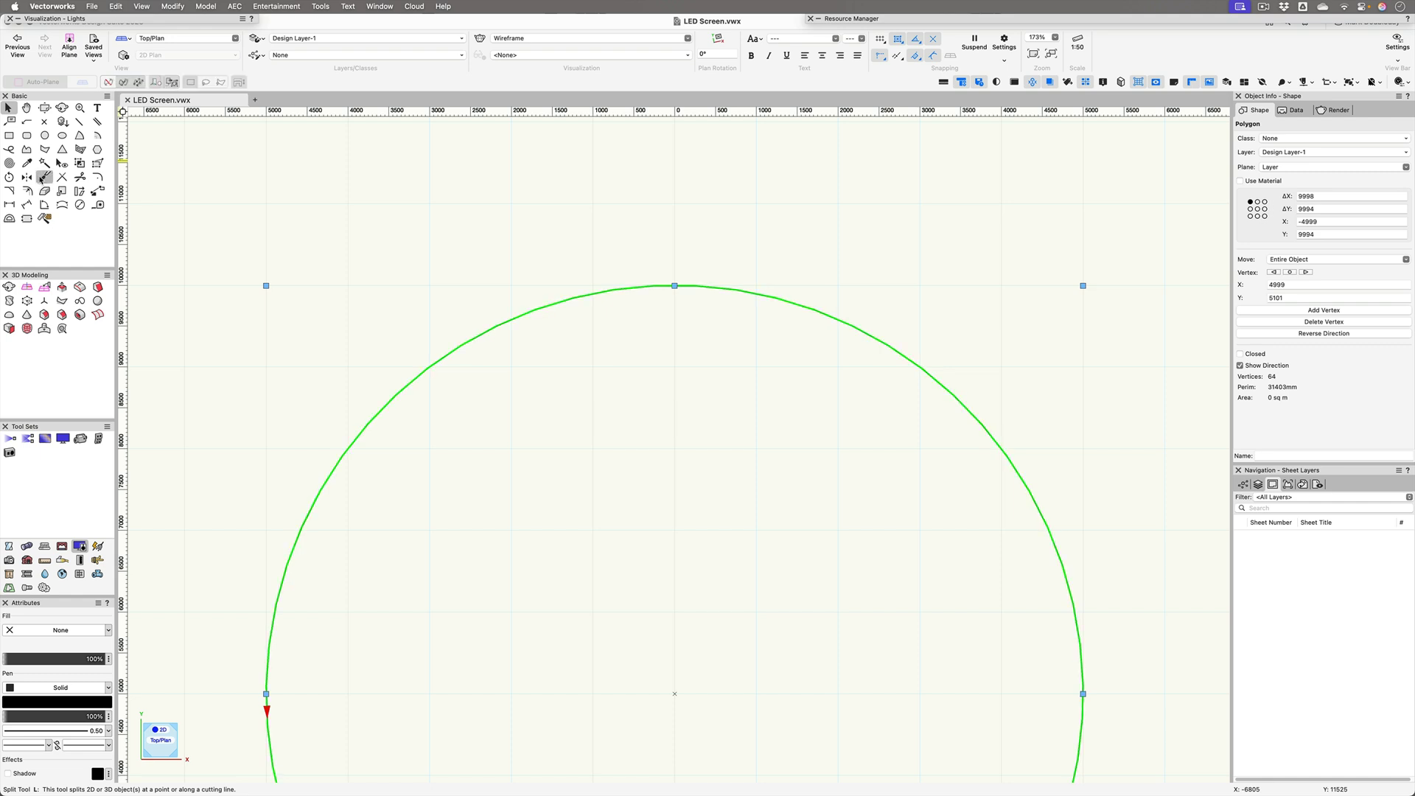
{"action": "left_click", "coordinate": [479, 336]}
{"action": "left_click", "coordinate": [509, 328]}
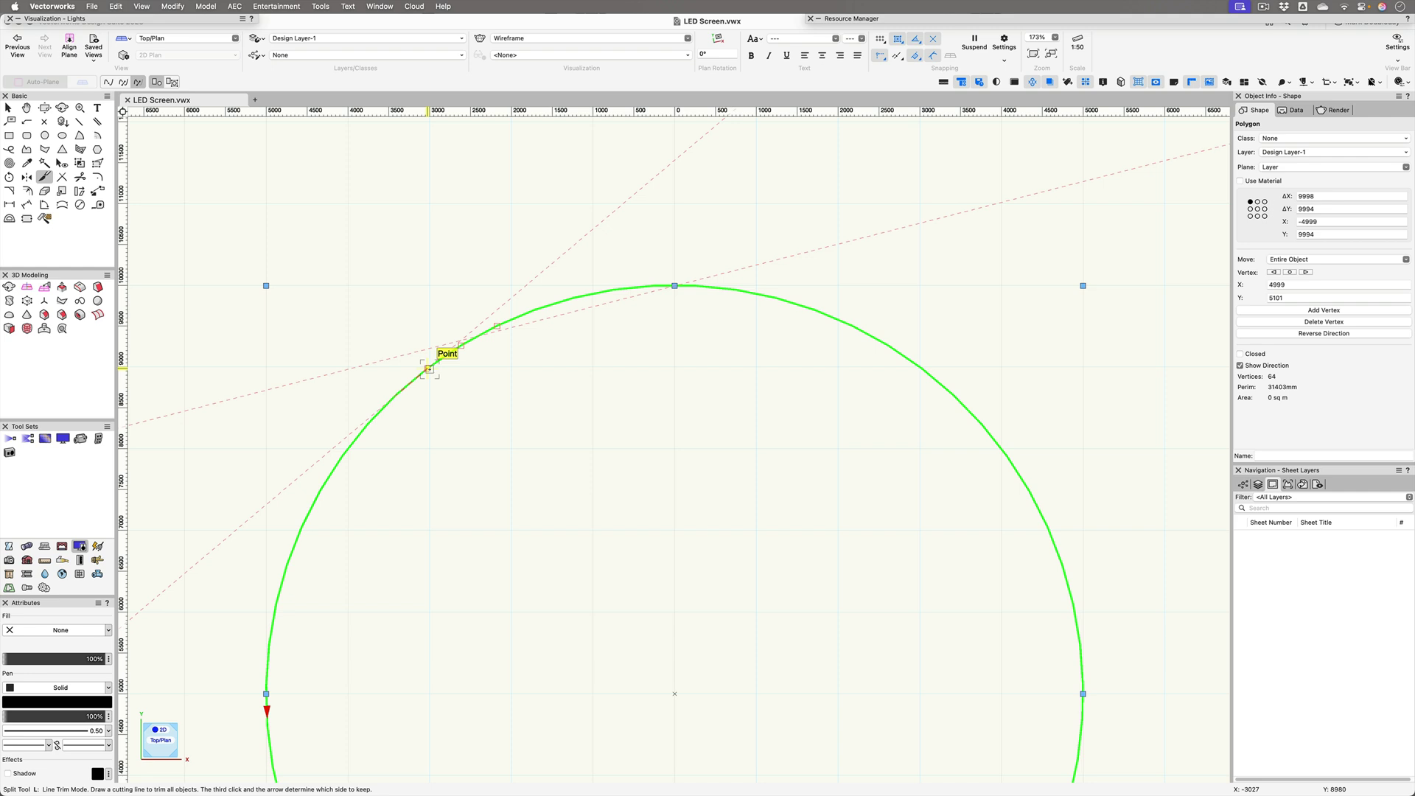
{"action": "left_click", "coordinate": [430, 369]}
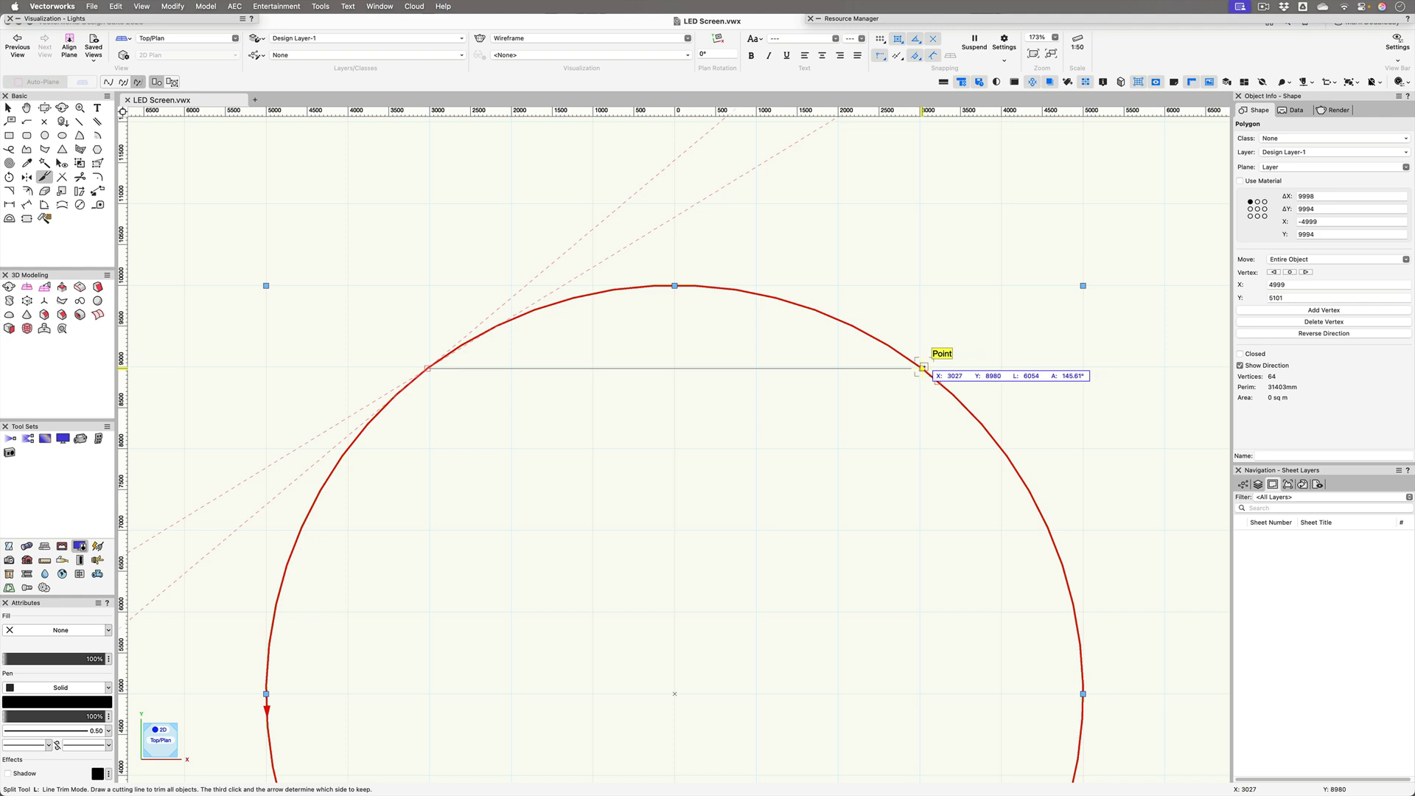
{"action": "left_click", "coordinate": [922, 367]}
{"action": "left_click", "coordinate": [926, 315]}
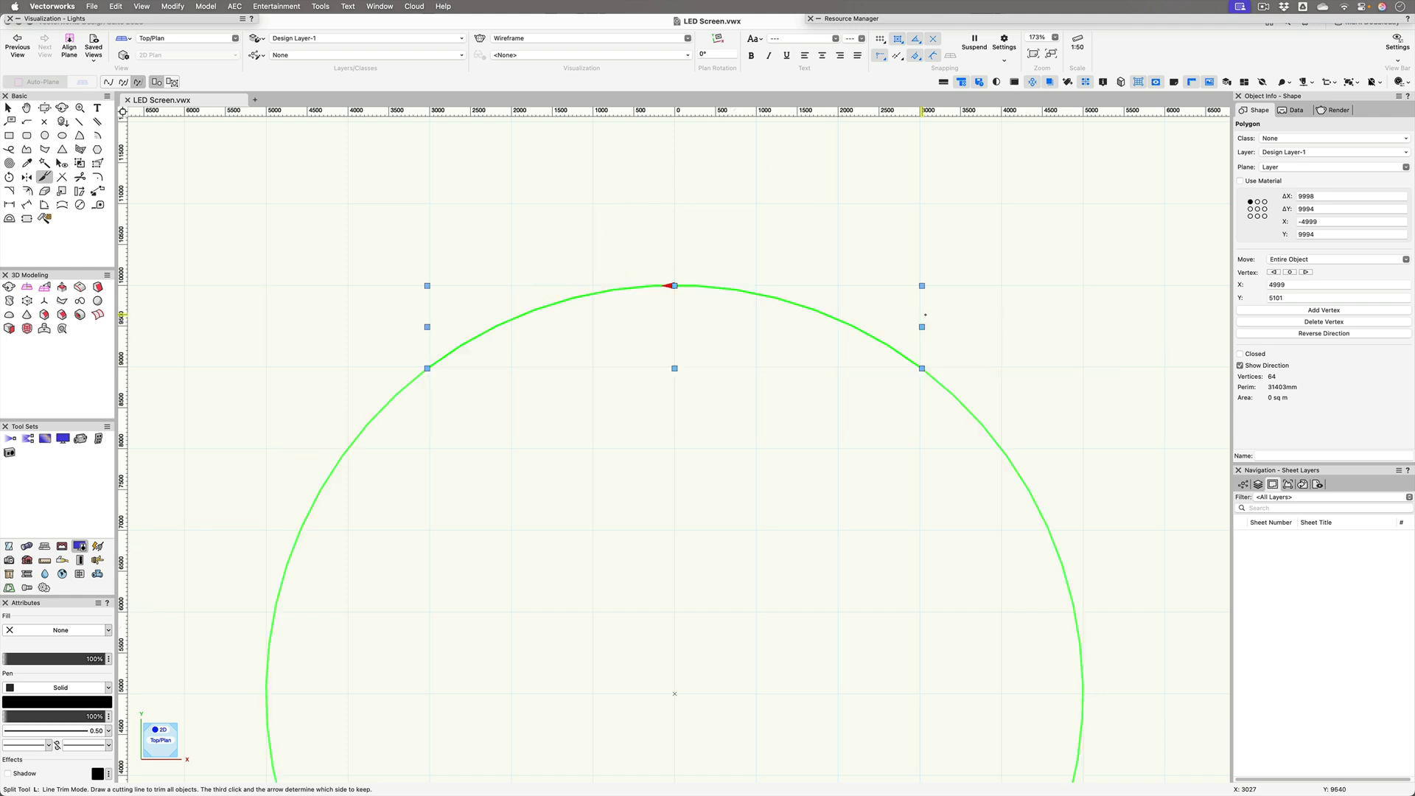
{"action": "key", "text": "x"}
{"action": "left_click", "coordinate": [966, 351]}
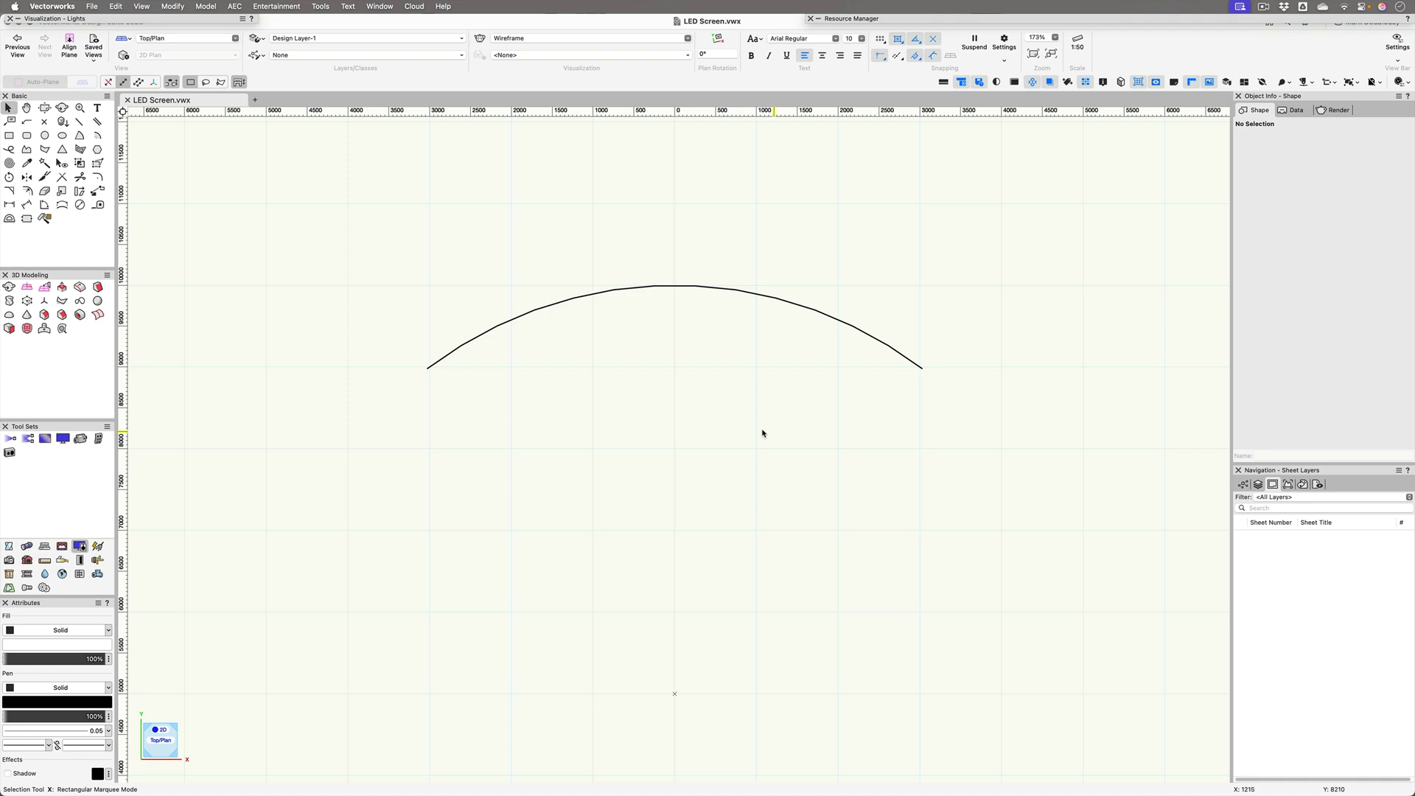
{"action": "left_click", "coordinate": [635, 290]}
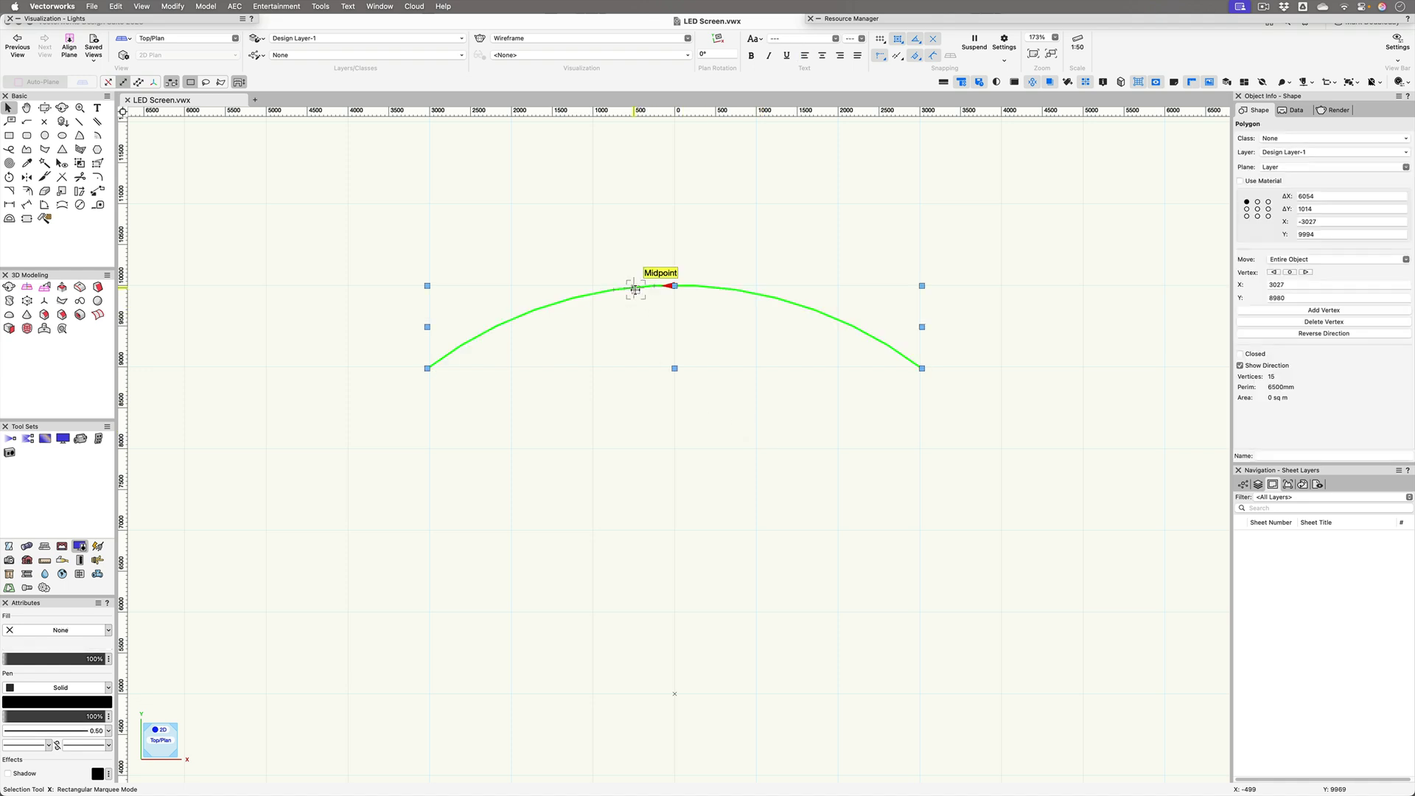
{"action": "scroll", "coordinate": [601, 254], "scroll_direction": "up", "scroll_amount": 2}
{"action": "key", "text": "h"}
{"action": "left_click_drag", "start_coordinate": [610, 255], "coordinate": [587, 348]}
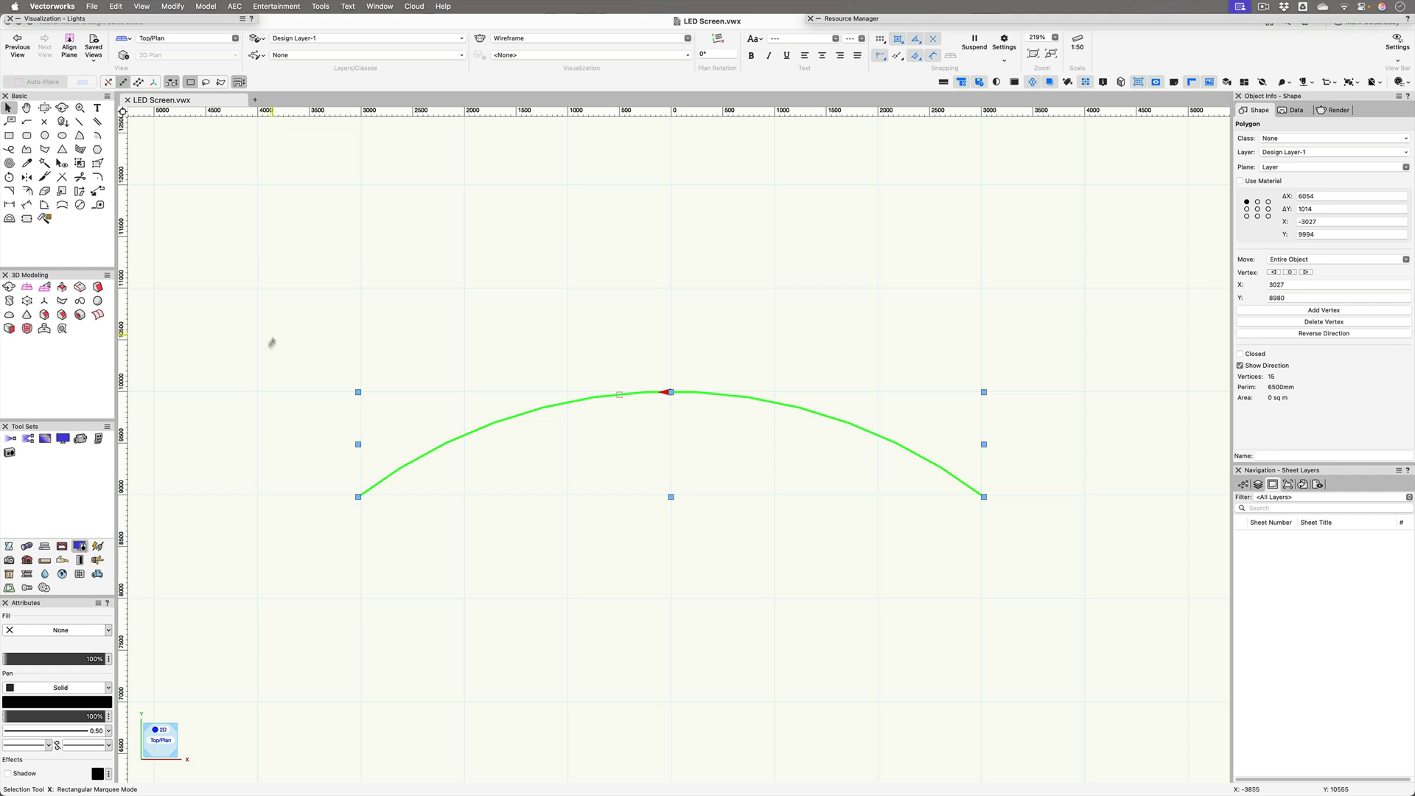
Insert a 500 × 500 mm LED Screen module at the arc's left endpoint.
{"action": "left_click", "coordinate": [44, 440]}
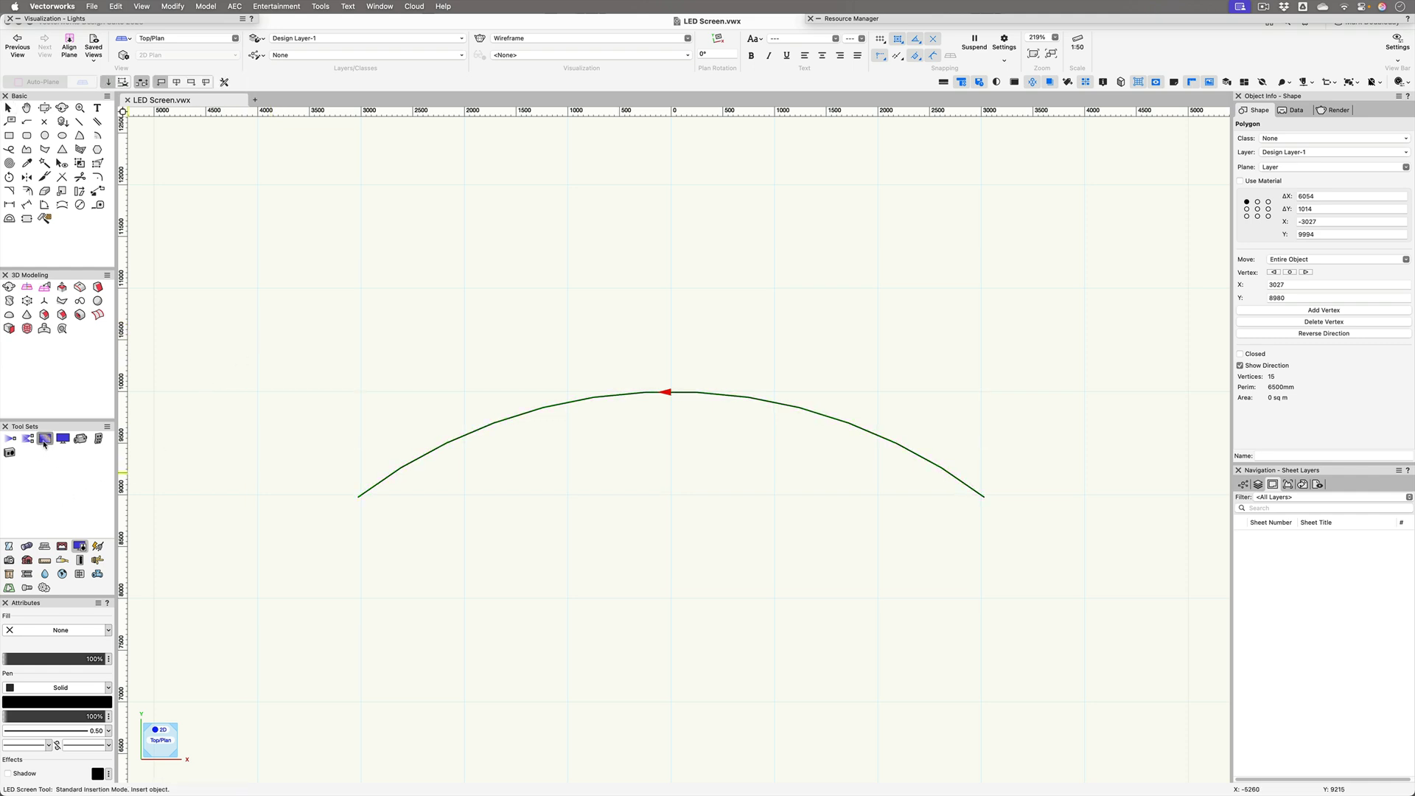
{"action": "double_click", "coordinate": [44, 440]}
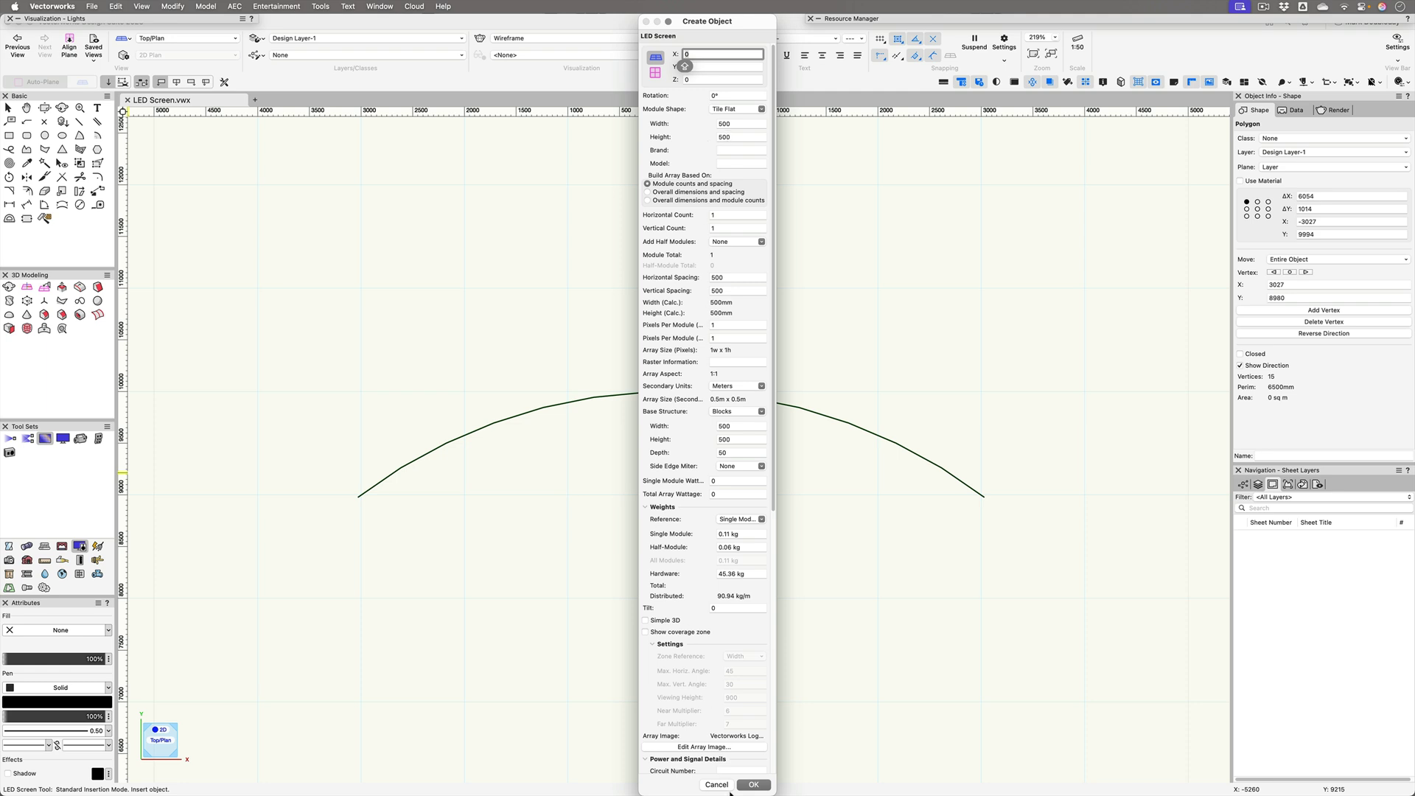
{"action": "left_click", "coordinate": [753, 784]}
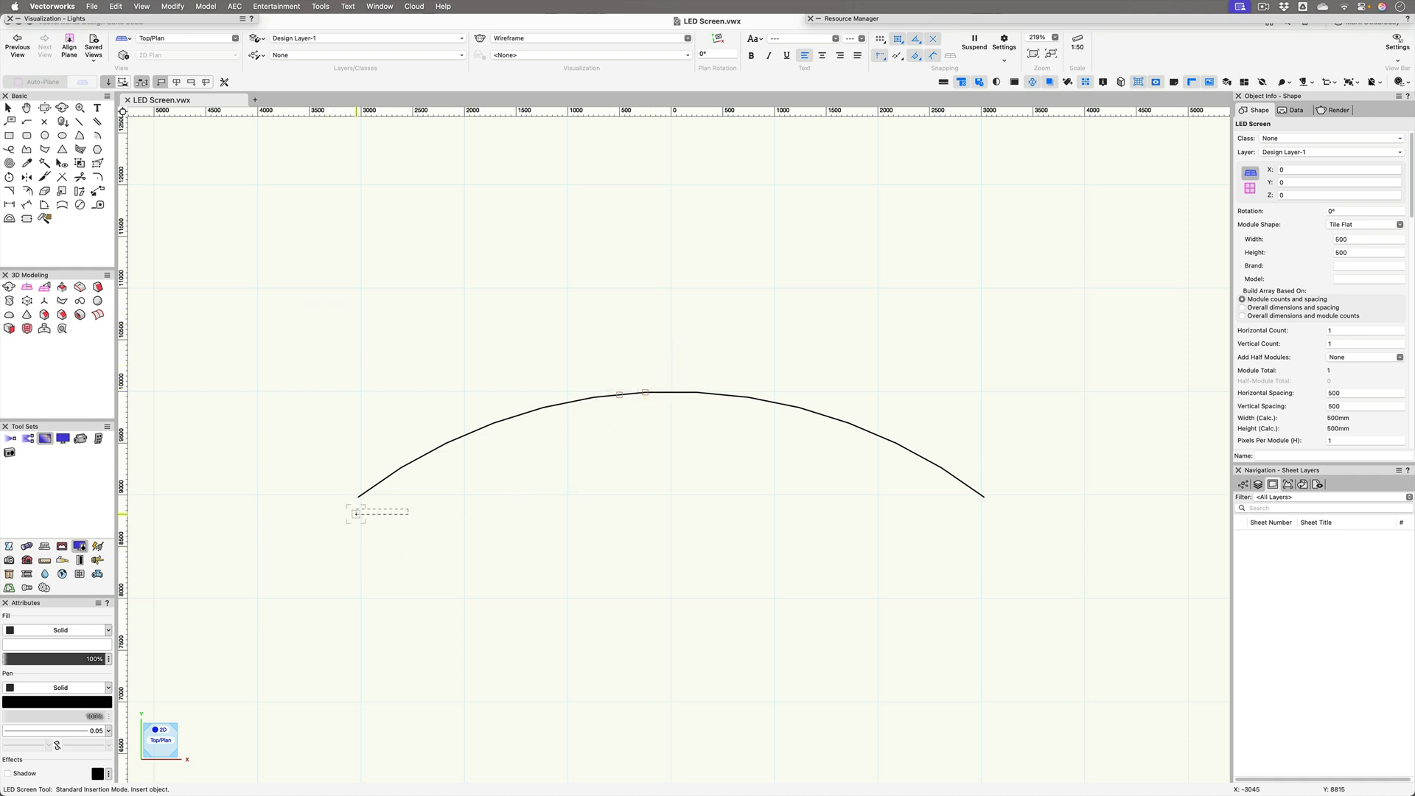
{"action": "scroll", "coordinate": [342, 479], "scroll_direction": "up", "scroll_amount": 2}
{"action": "scroll", "coordinate": [338, 470], "scroll_direction": "up", "scroll_amount": 7}
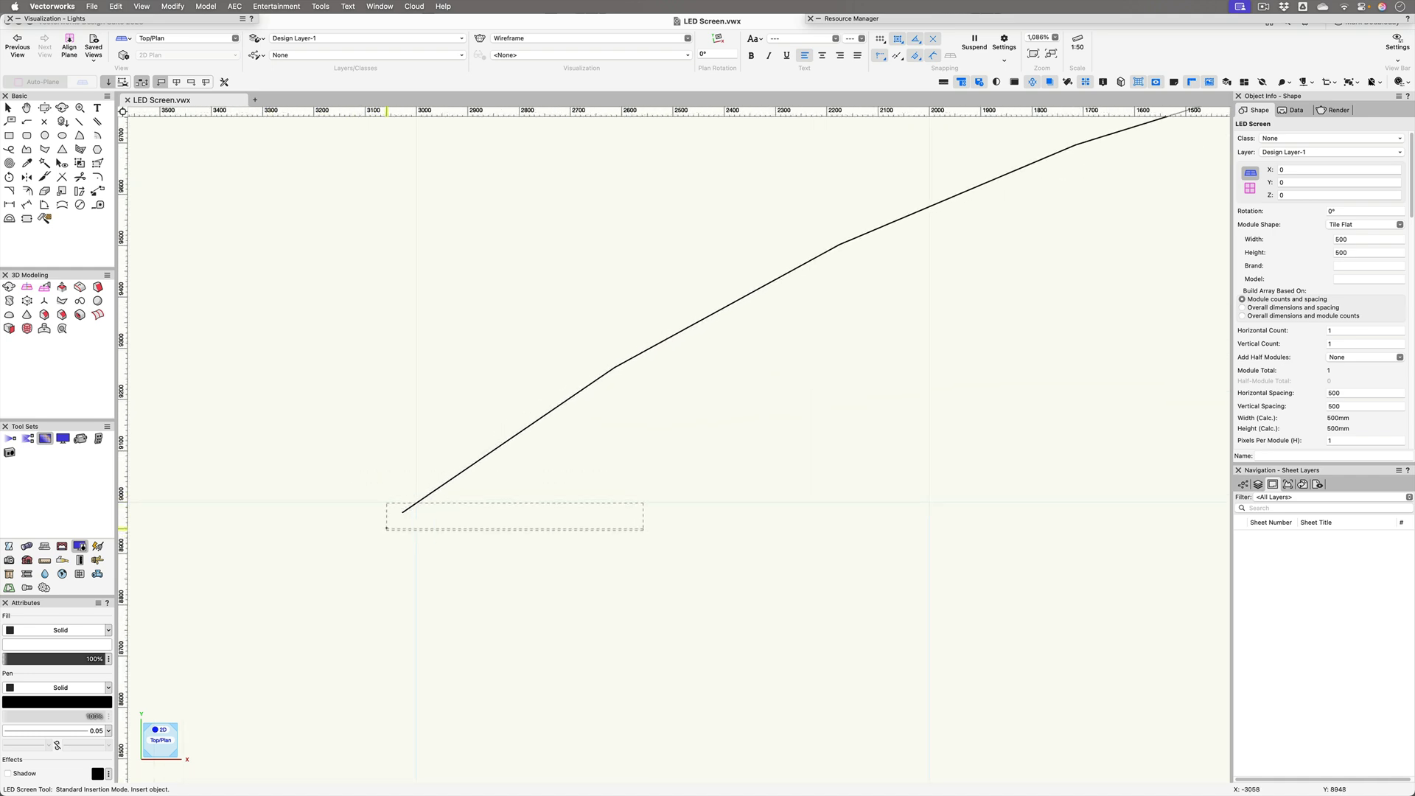
{"action": "left_click", "coordinate": [400, 513]}
{"action": "key", "text": "x"}
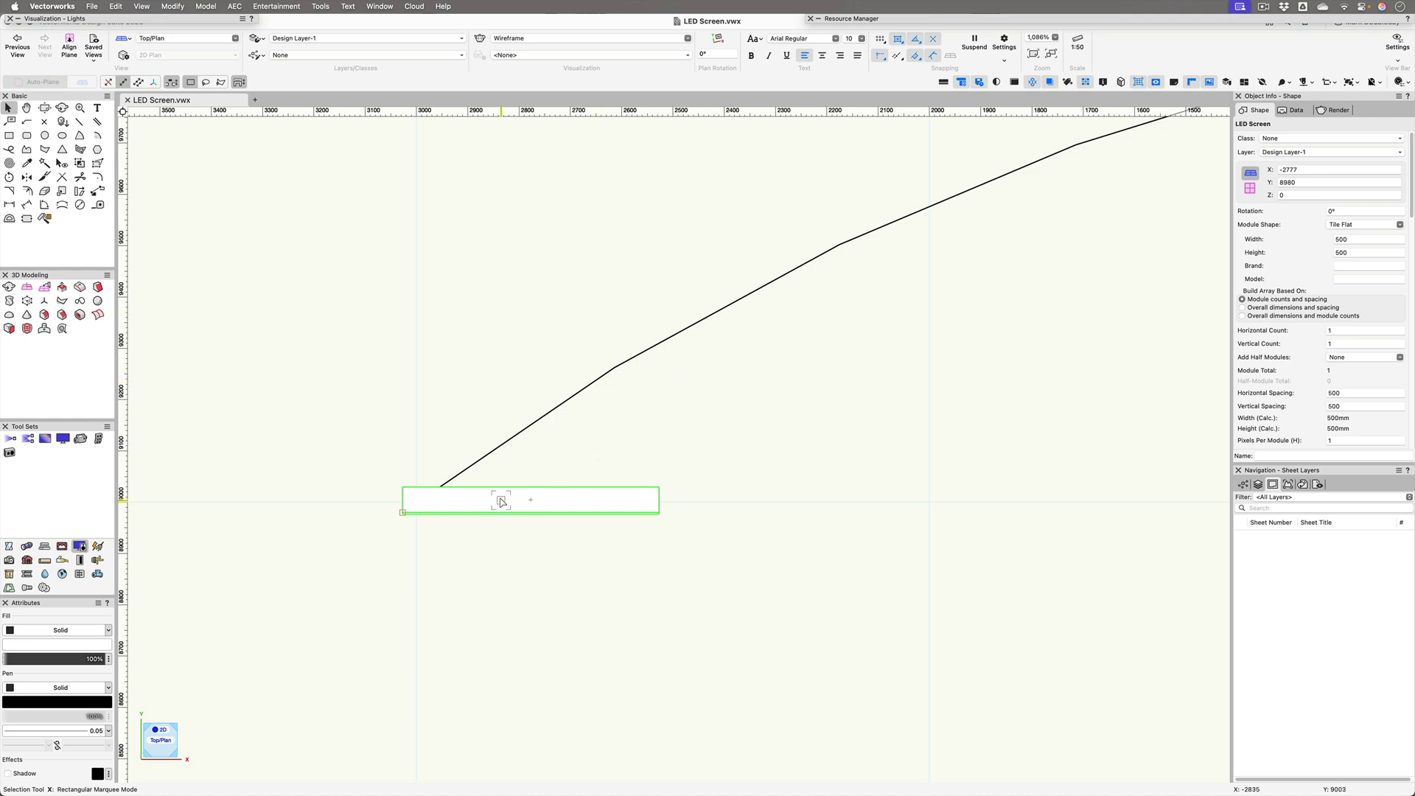
Show the LED module in Left Isometric view with Shaded rendering.
{"action": "key", "text": "1"}
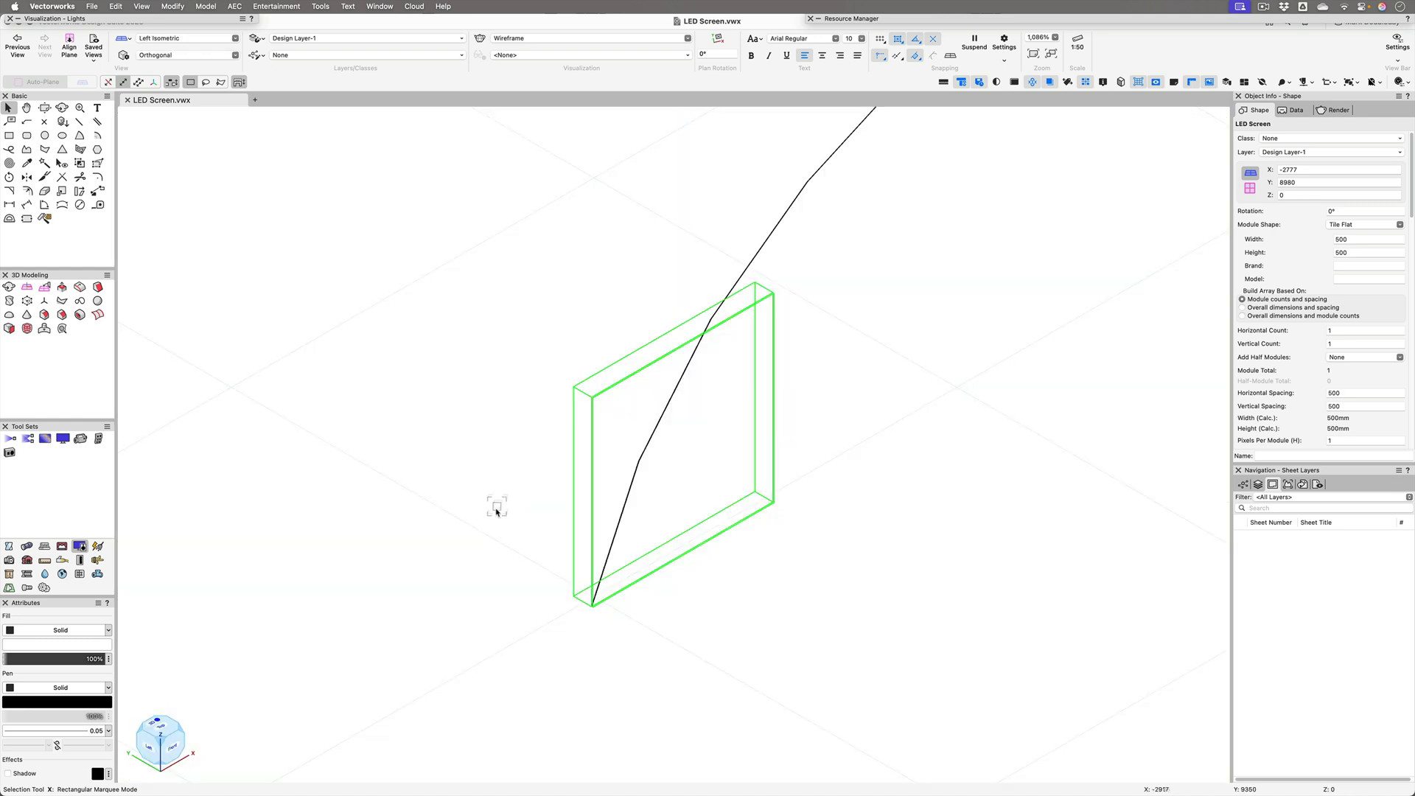
{"action": "key", "text": "h"}
{"action": "left_click_drag", "start_coordinate": [492, 515], "coordinate": [411, 539]}
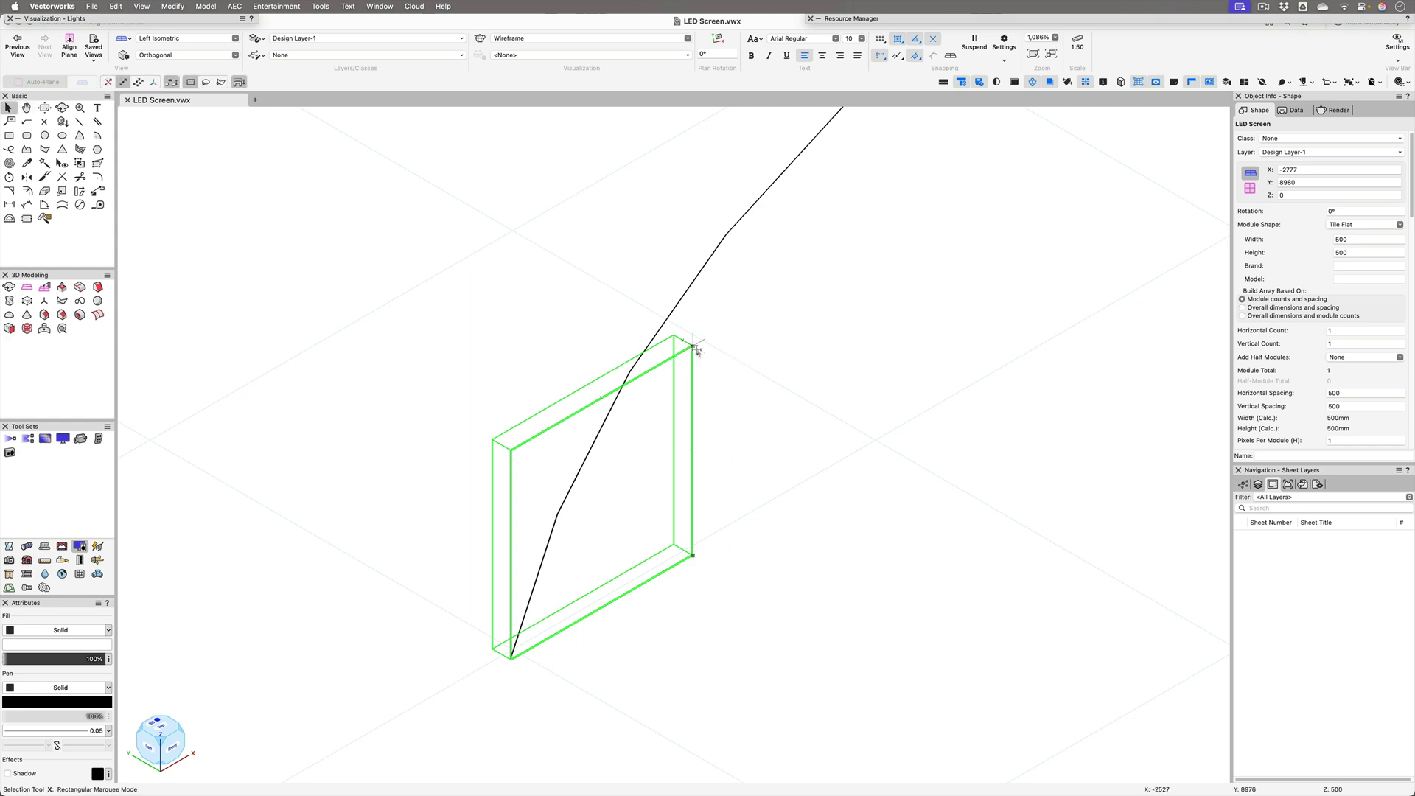
{"action": "left_click", "coordinate": [379, 274]}
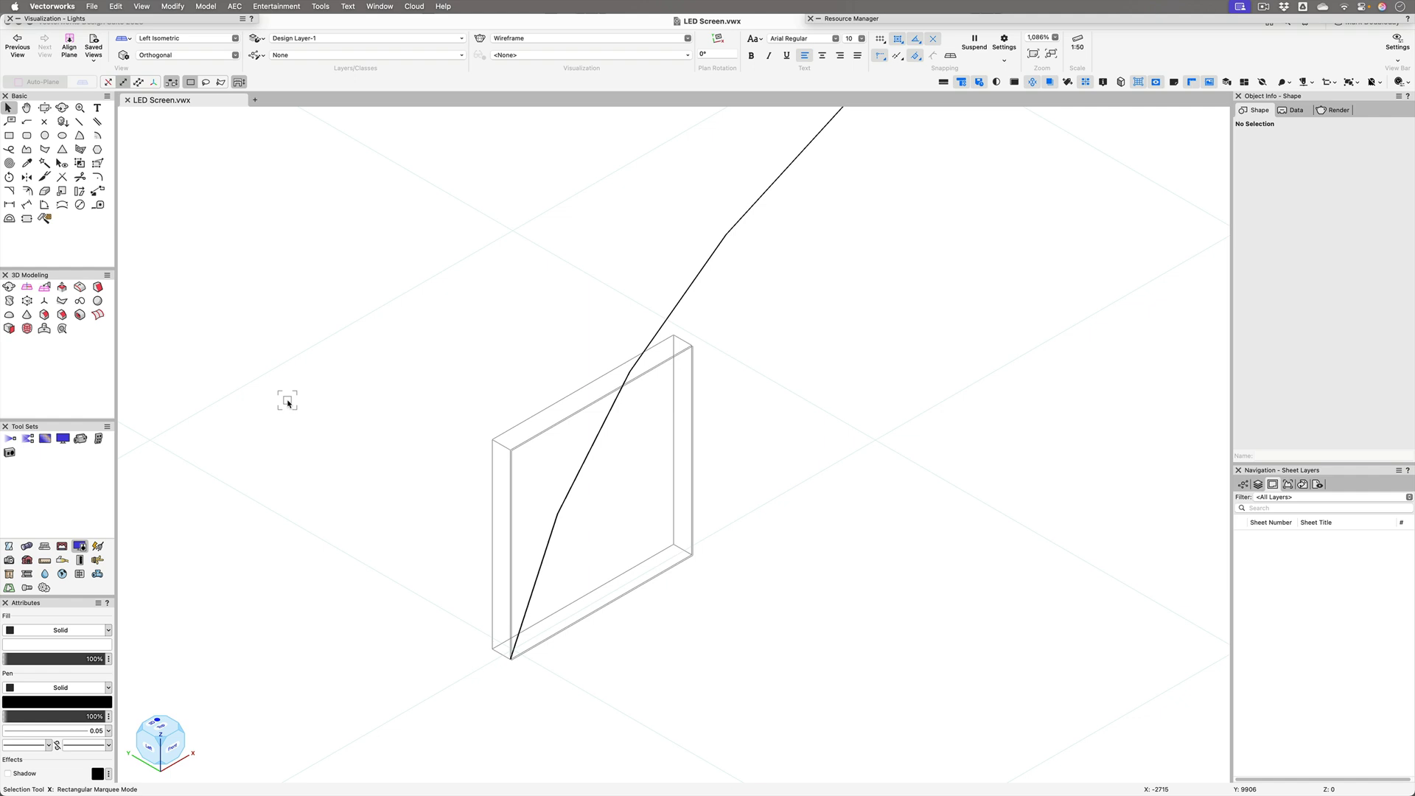
{"action": "key", "text": "super+shift+g"}
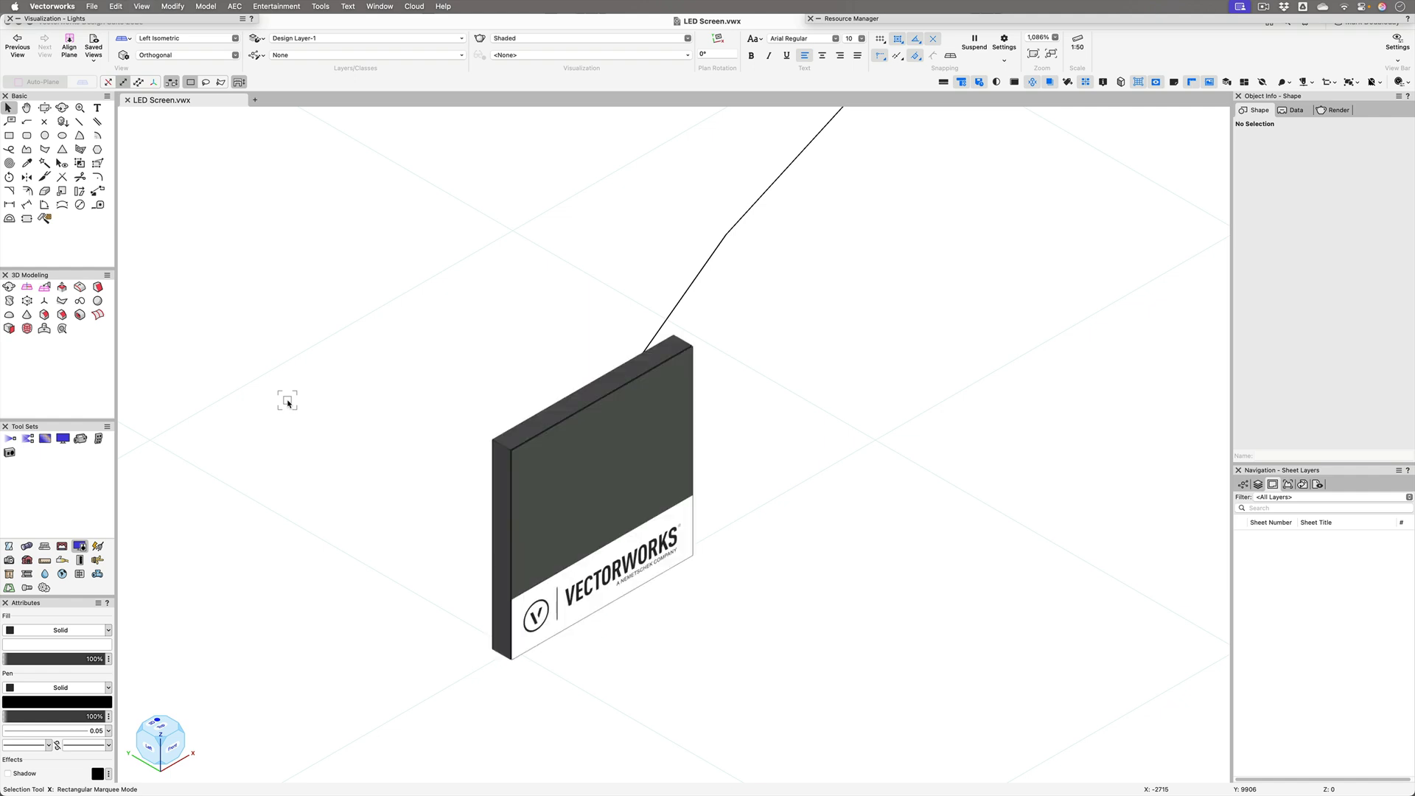
{"action": "left_click", "coordinate": [623, 487]}
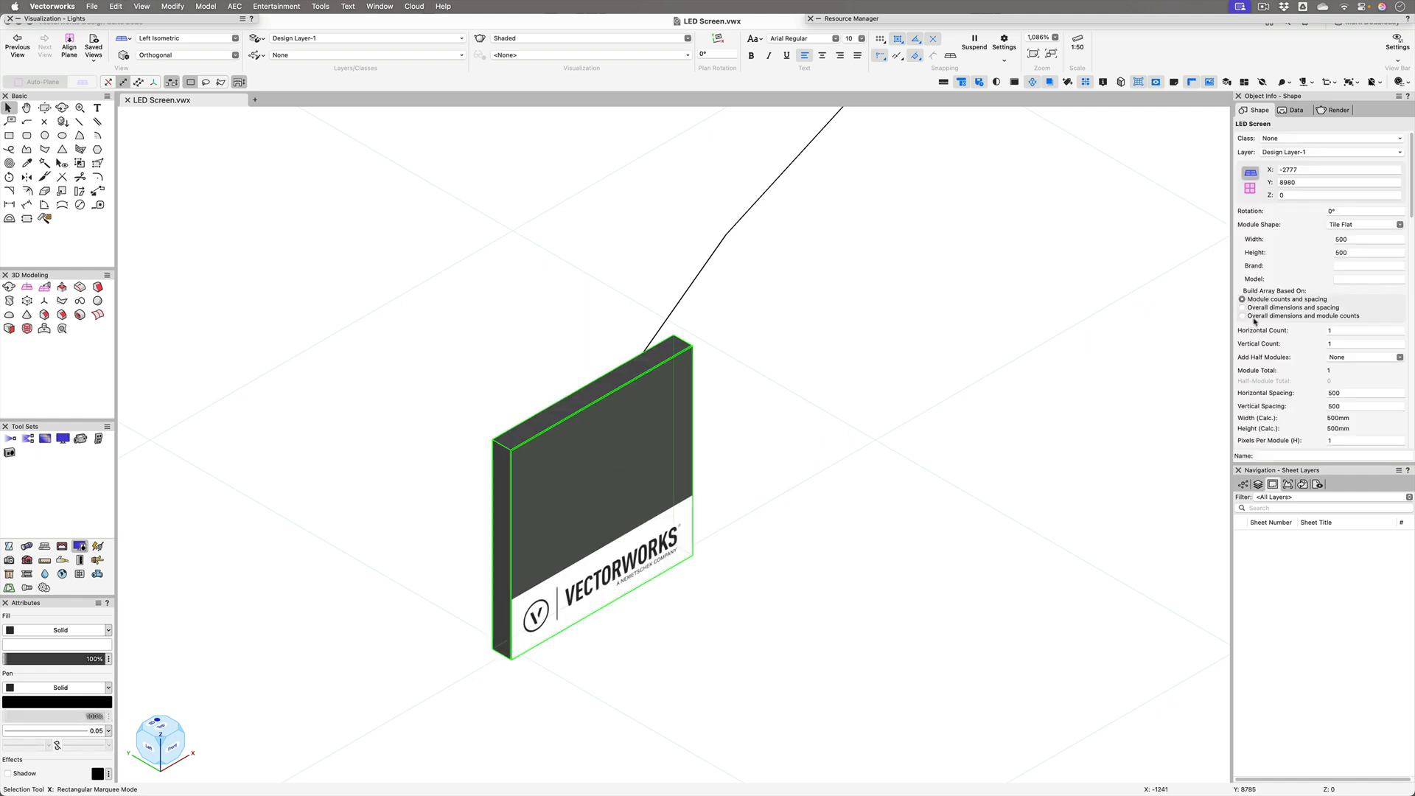
Set the LED screen's Vertical Count to 5 to stack five modules.
{"action": "double_click", "coordinate": [1337, 343]}
{"action": "type", "text": "5"}
{"action": "key", "text": "Return"}
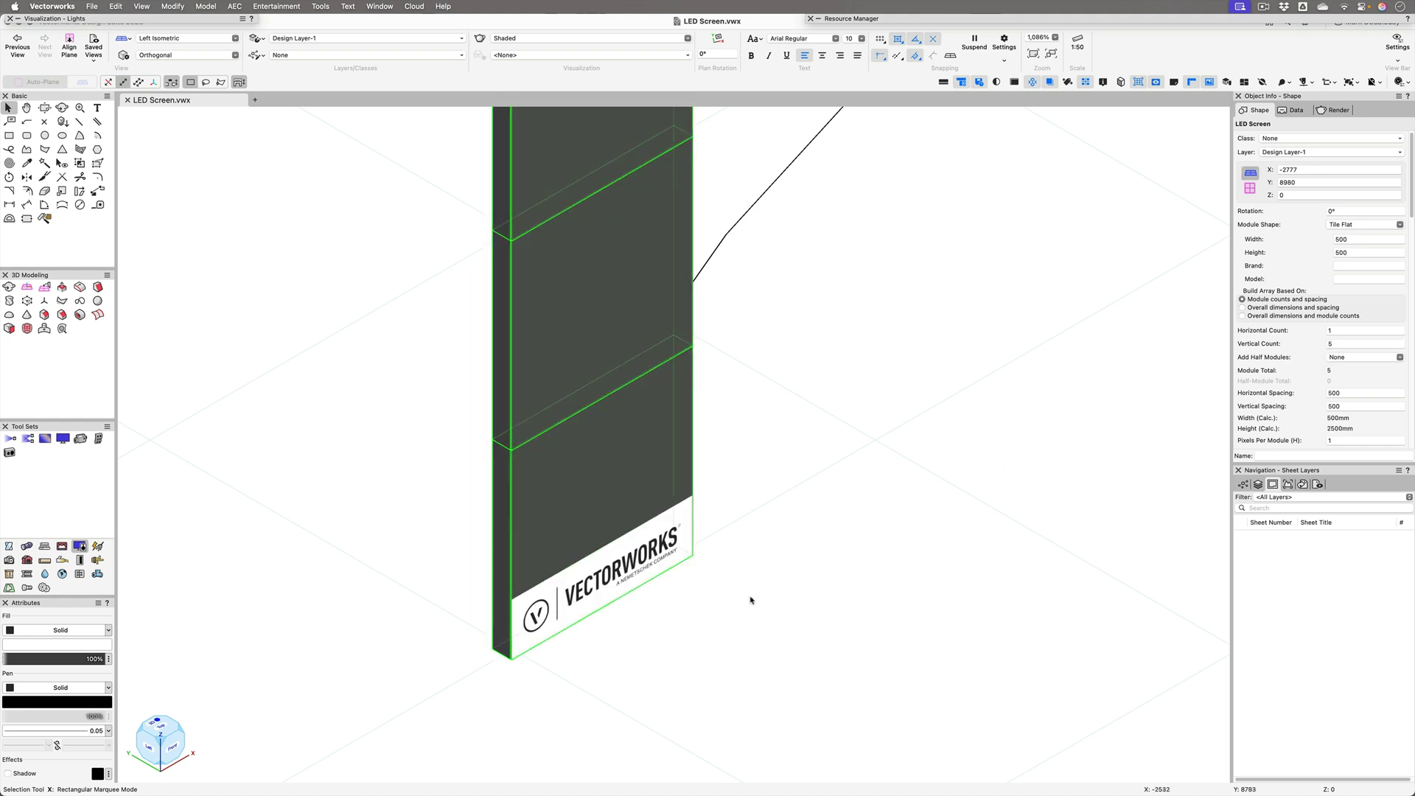
{"action": "scroll", "coordinate": [750, 599], "scroll_direction": "down", "scroll_amount": 3}
{"action": "key", "text": "h"}
{"action": "left_click_drag", "start_coordinate": [803, 489], "coordinate": [722, 582]}
{"action": "key", "text": "x"}
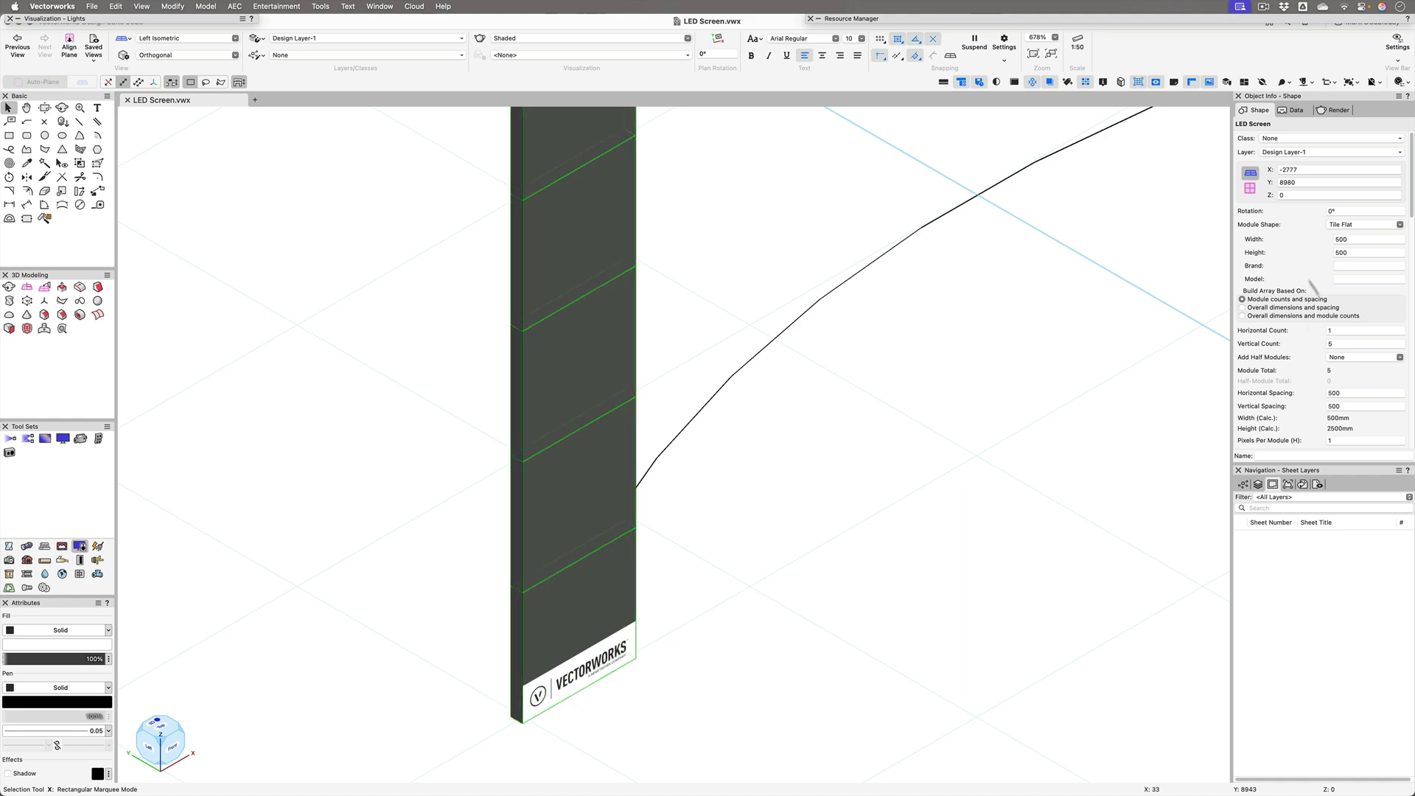
Set the Vertical Count back to 1.
{"action": "left_click", "coordinate": [1340, 343]}
{"action": "type", "text": "1"}
{"action": "key", "text": "Tab"}
{"action": "left_click", "coordinate": [687, 664]}
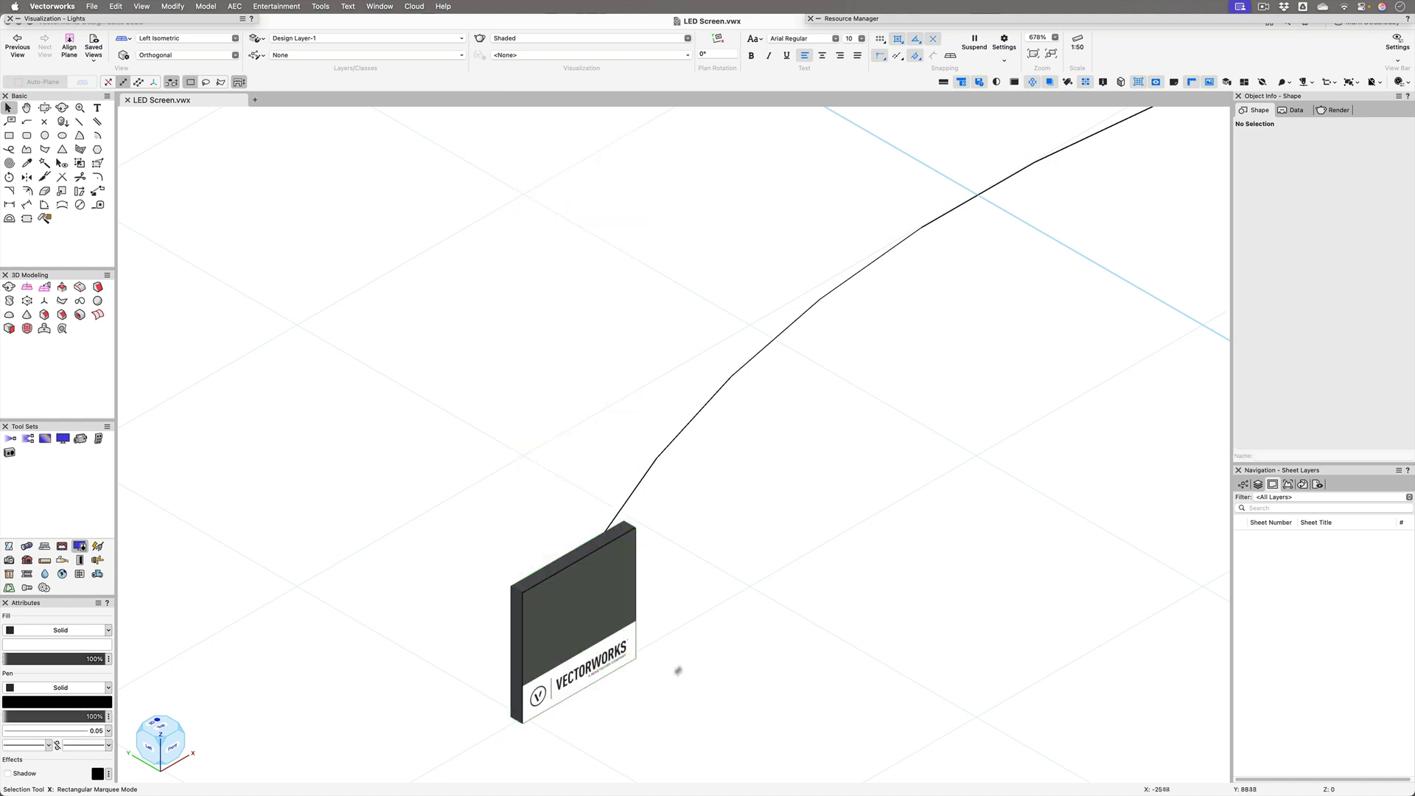
{"action": "left_click", "coordinate": [602, 598]}
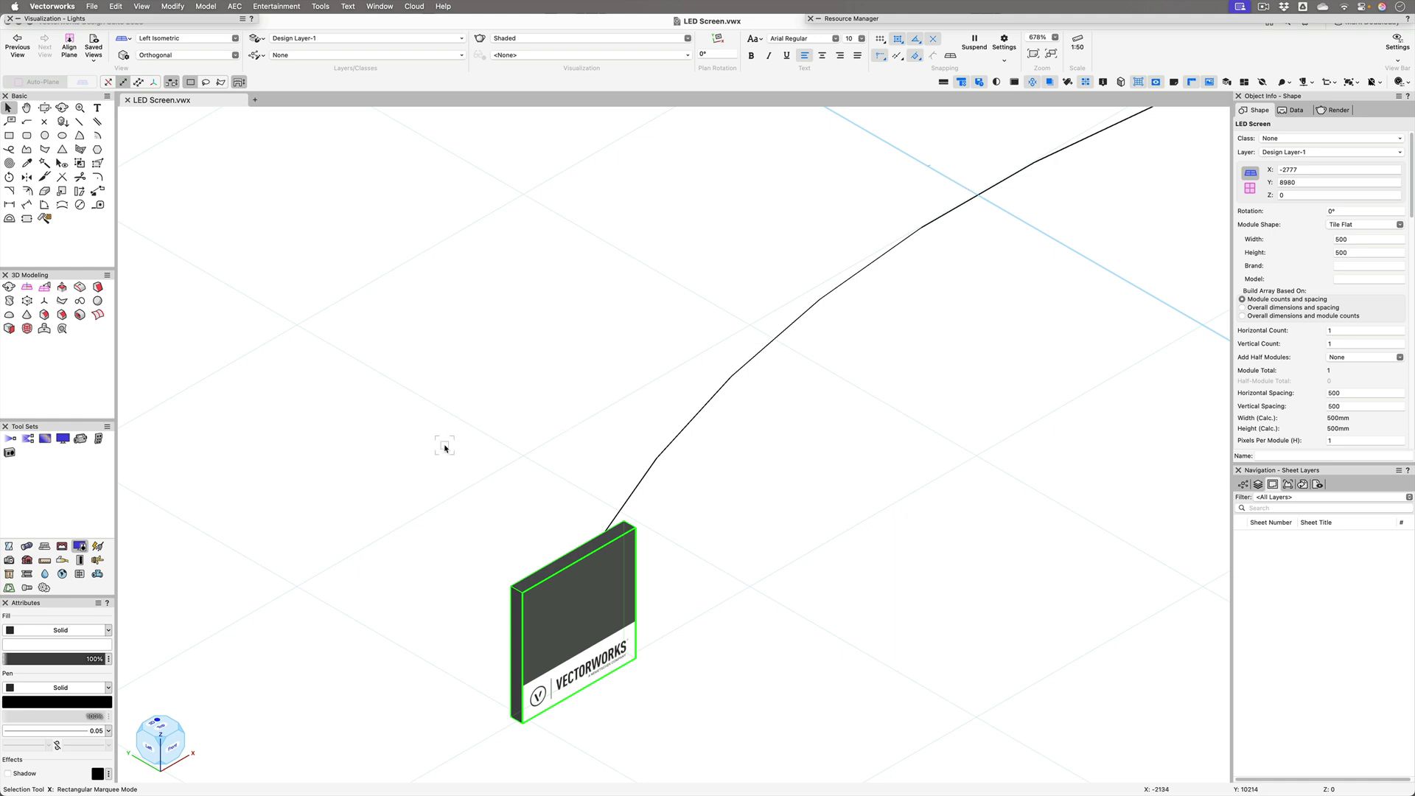
Extract the module's front face as a surface and group it with the LED box.
{"action": "left_click", "coordinate": [9, 328]}
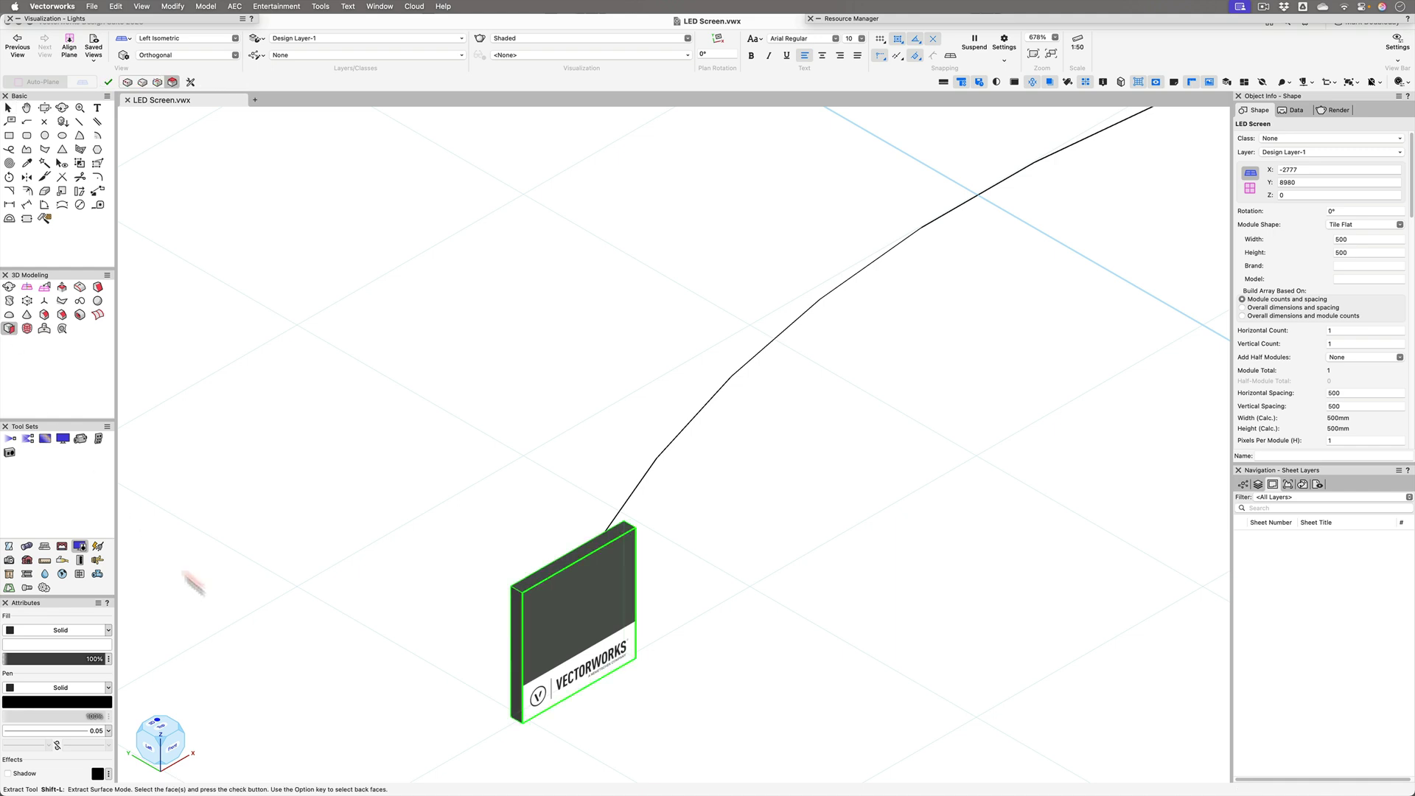
{"action": "left_click", "coordinate": [579, 623]}
{"action": "key", "text": "Return"}
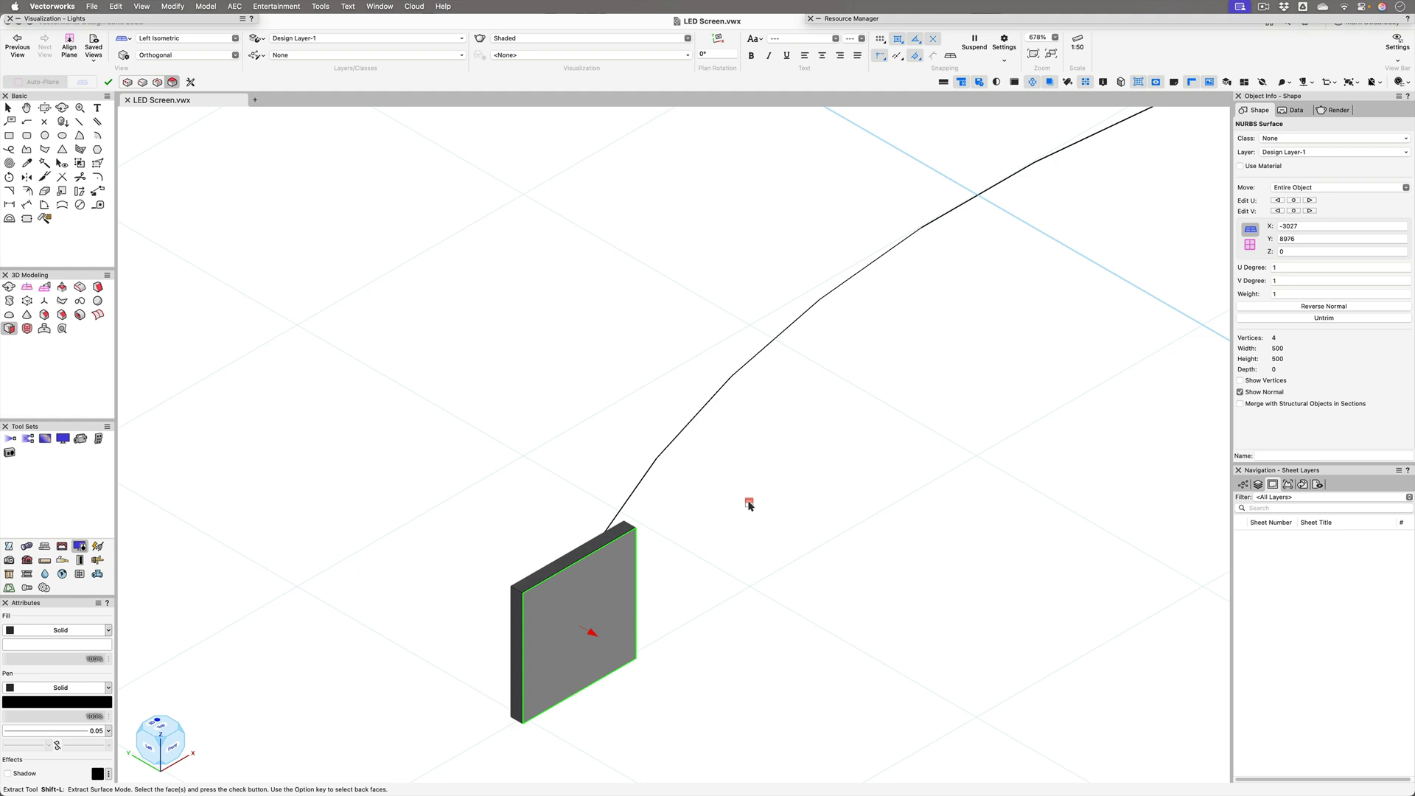
{"action": "key", "text": "x"}
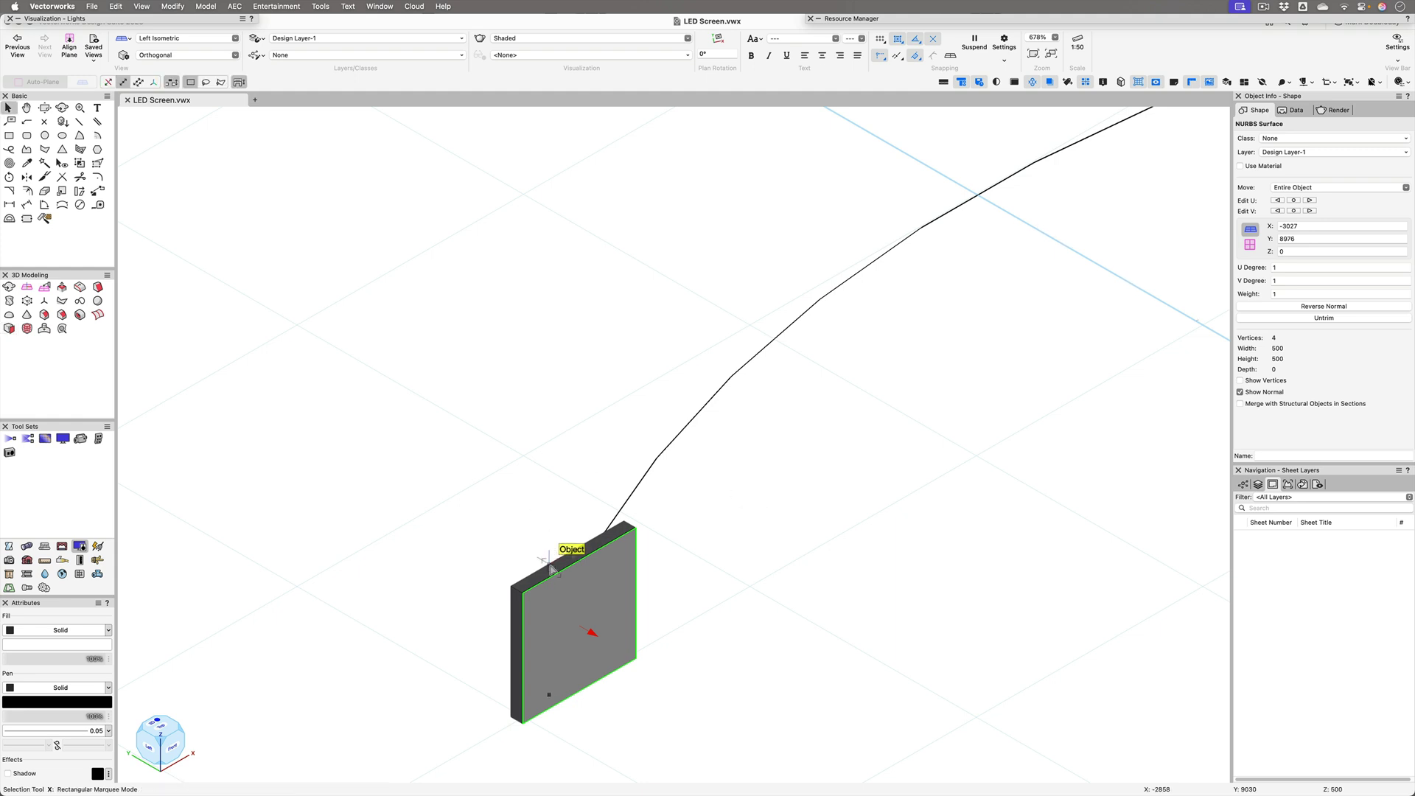
{"action": "left_click", "coordinate": [562, 545], "text": "shift"}
{"action": "key", "text": "super+g"}
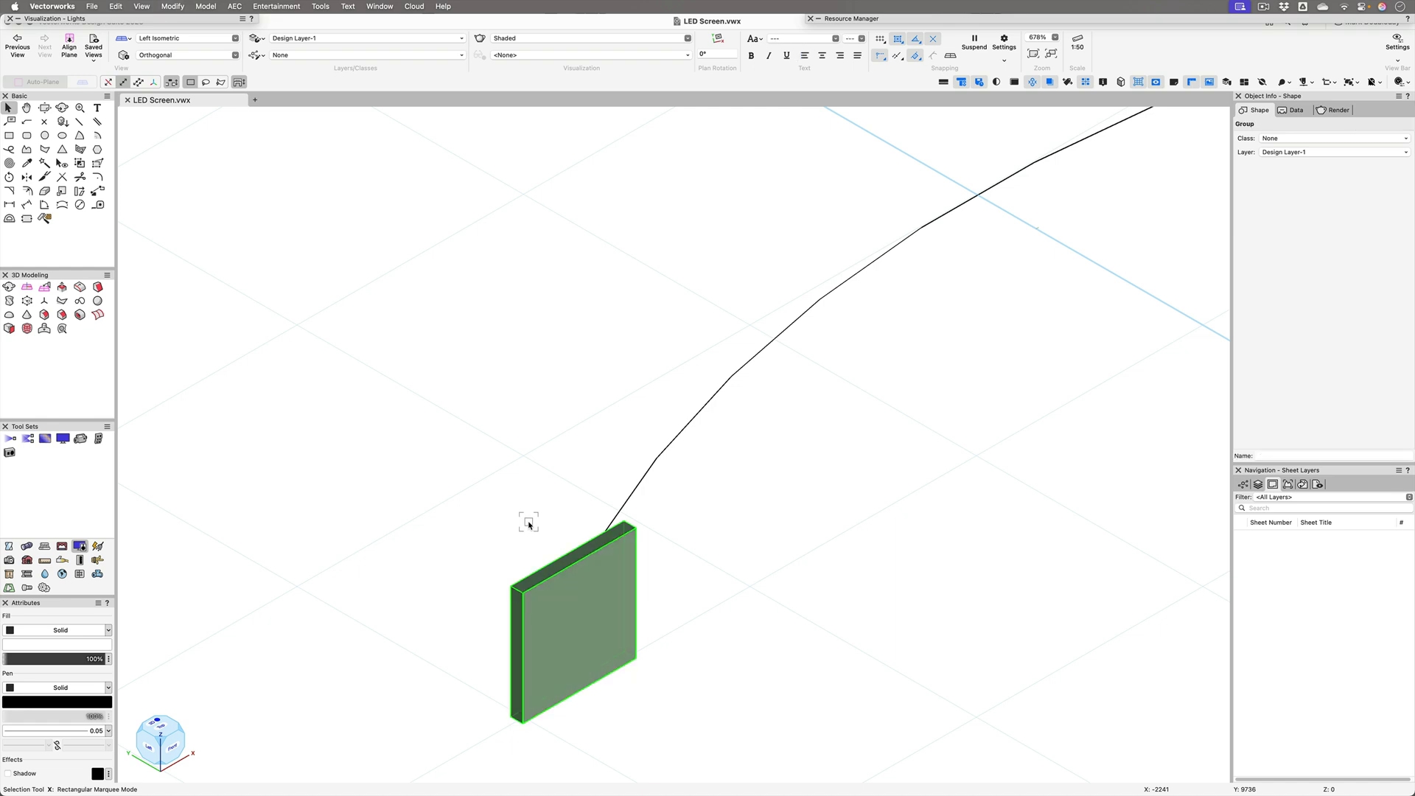
Stack four copies upward, group all five panels, and return to Top/Plan view.
{"action": "key", "text": "shift+m"}
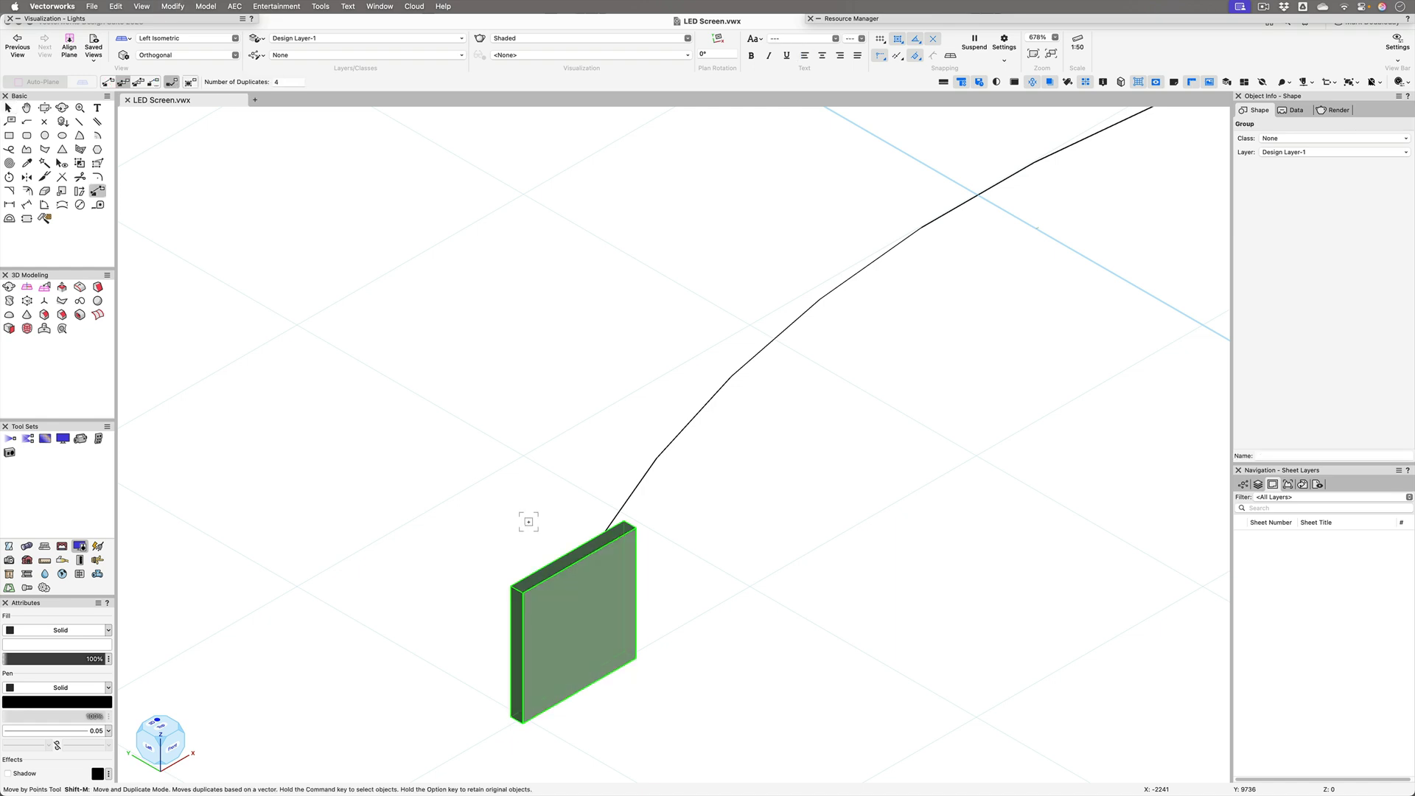
{"action": "left_click", "coordinate": [573, 687]}
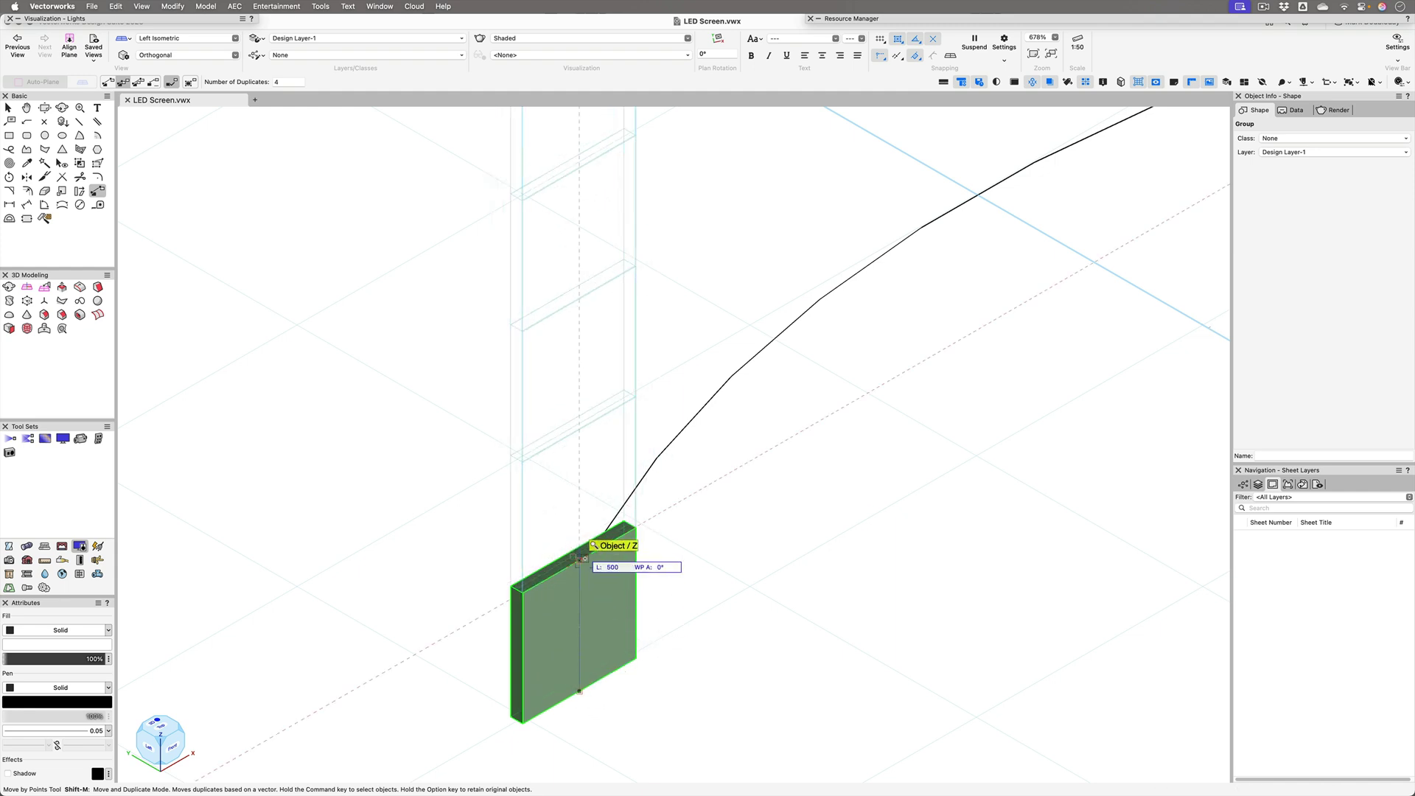
{"action": "left_click", "coordinate": [579, 558]}
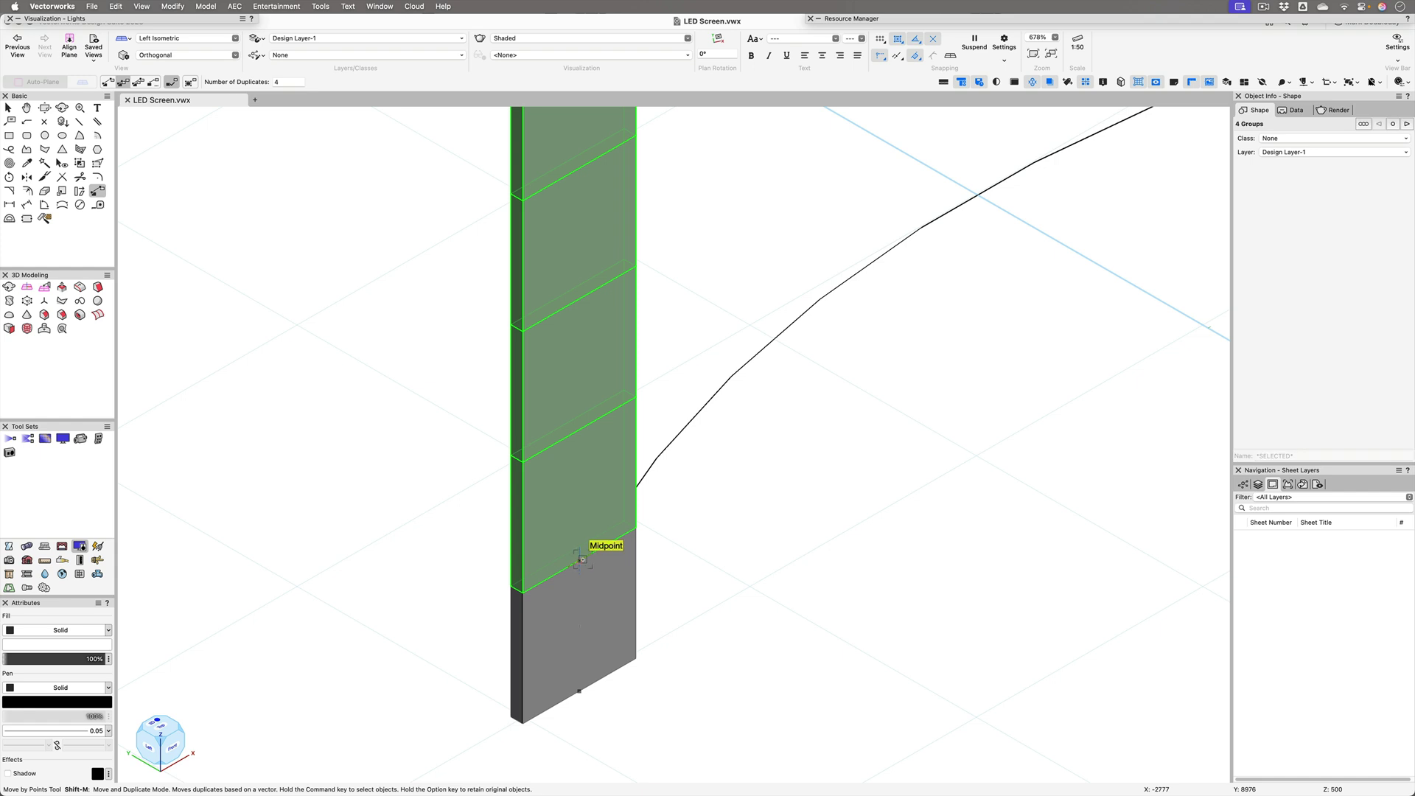
{"action": "key", "text": "x"}
{"action": "left_click", "coordinate": [736, 577]}
{"action": "scroll", "coordinate": [722, 589], "scroll_direction": "down", "scroll_amount": 3}
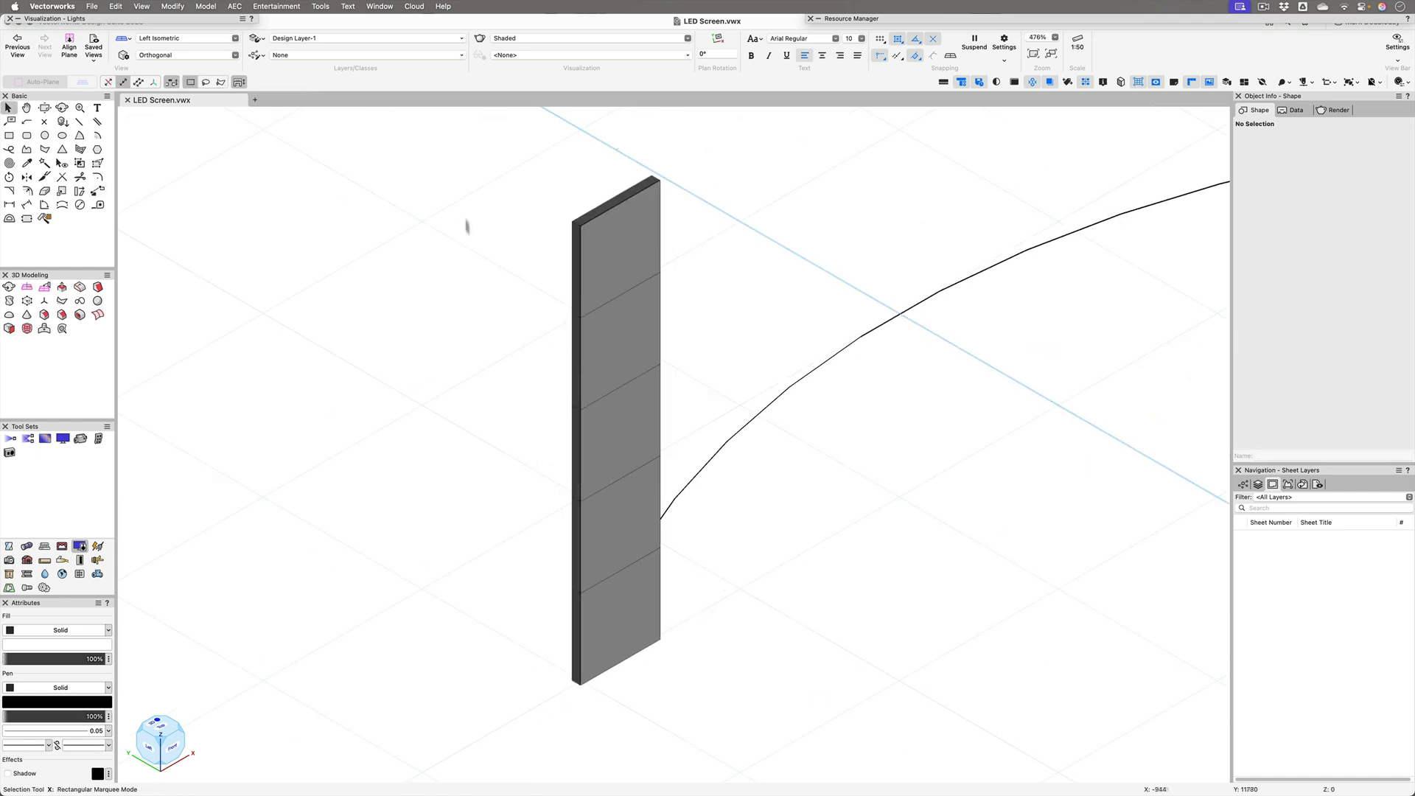
{"action": "left_click_drag", "start_coordinate": [497, 144], "coordinate": [678, 703]}
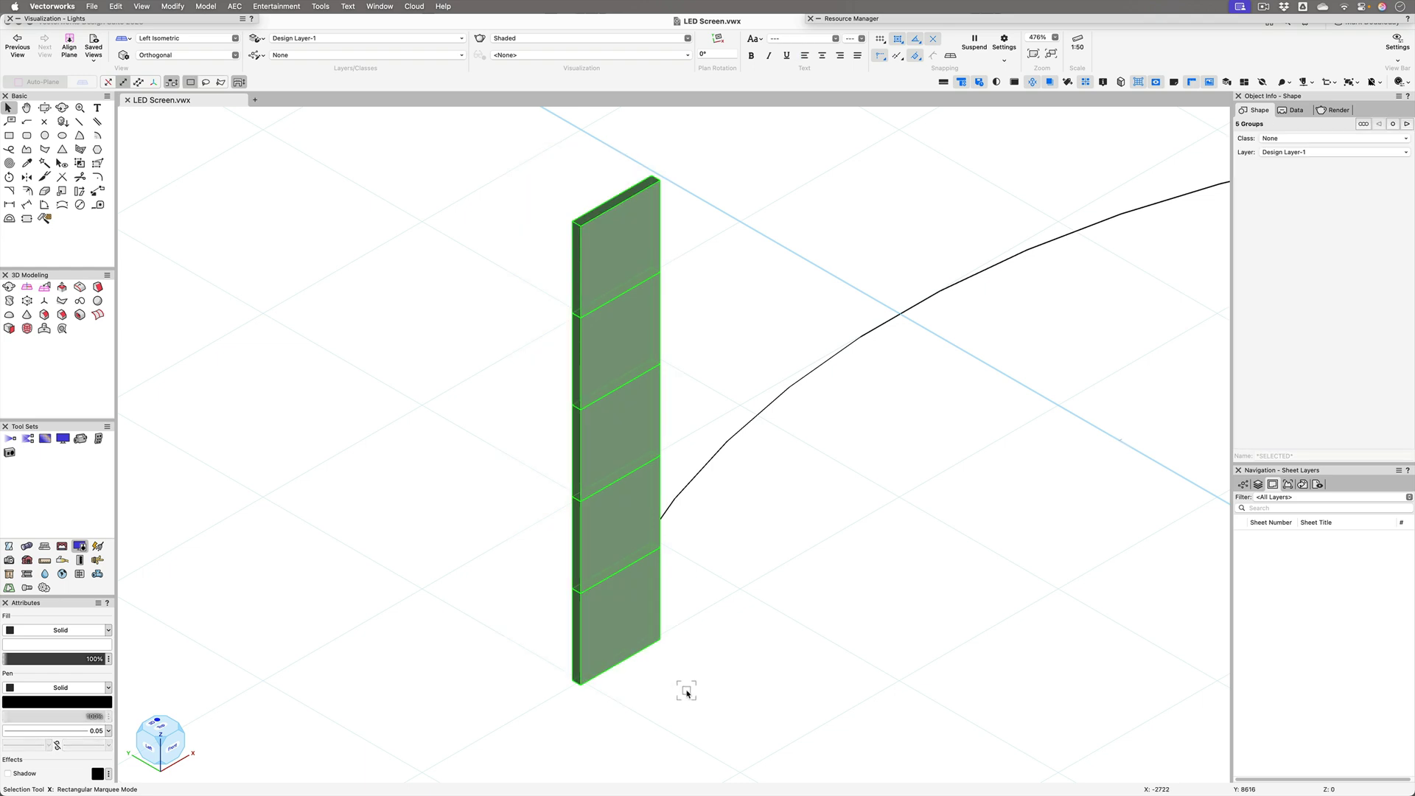
{"action": "key", "text": "super+g"}
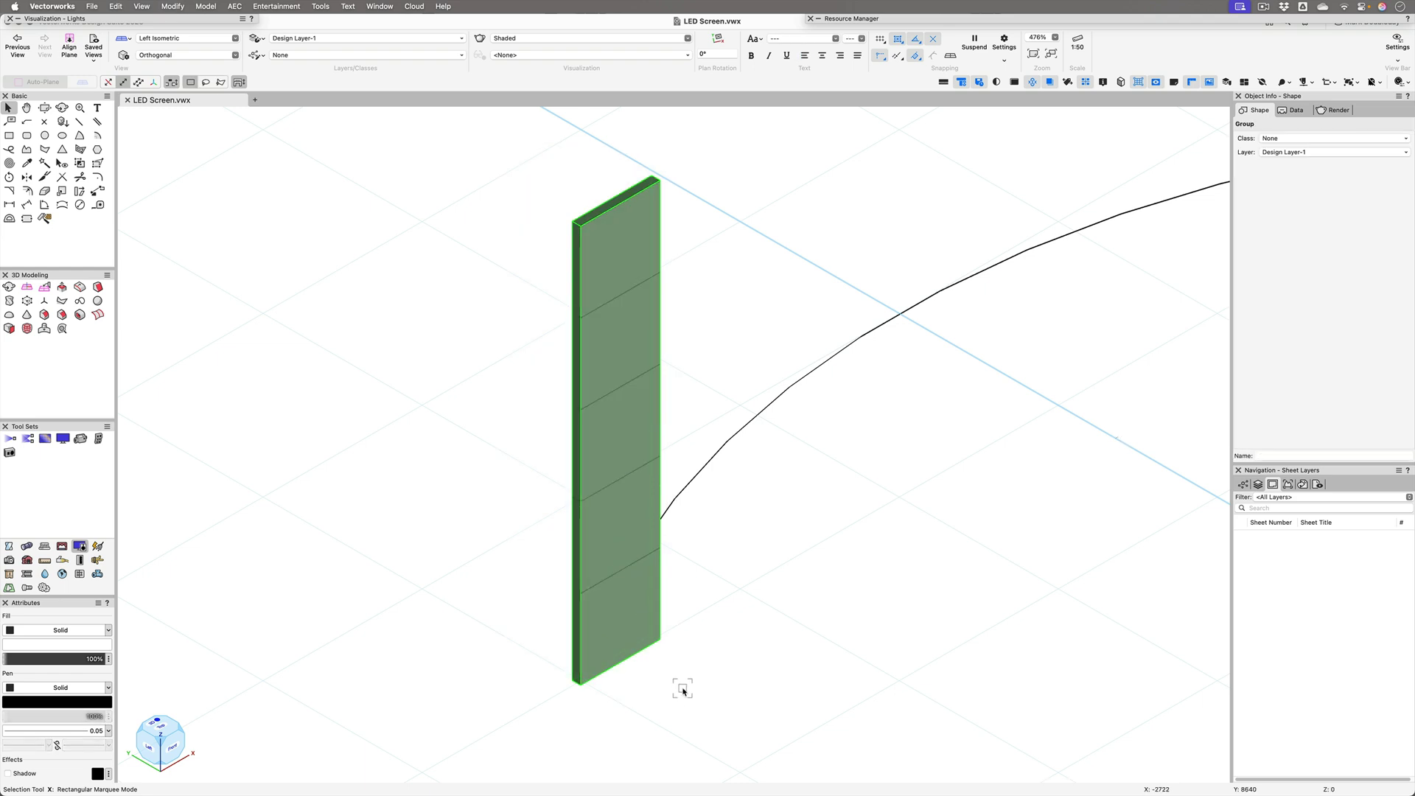
{"action": "key", "text": "F5"}
{"action": "scroll", "coordinate": [657, 427], "scroll_direction": "up", "scroll_amount": 1}
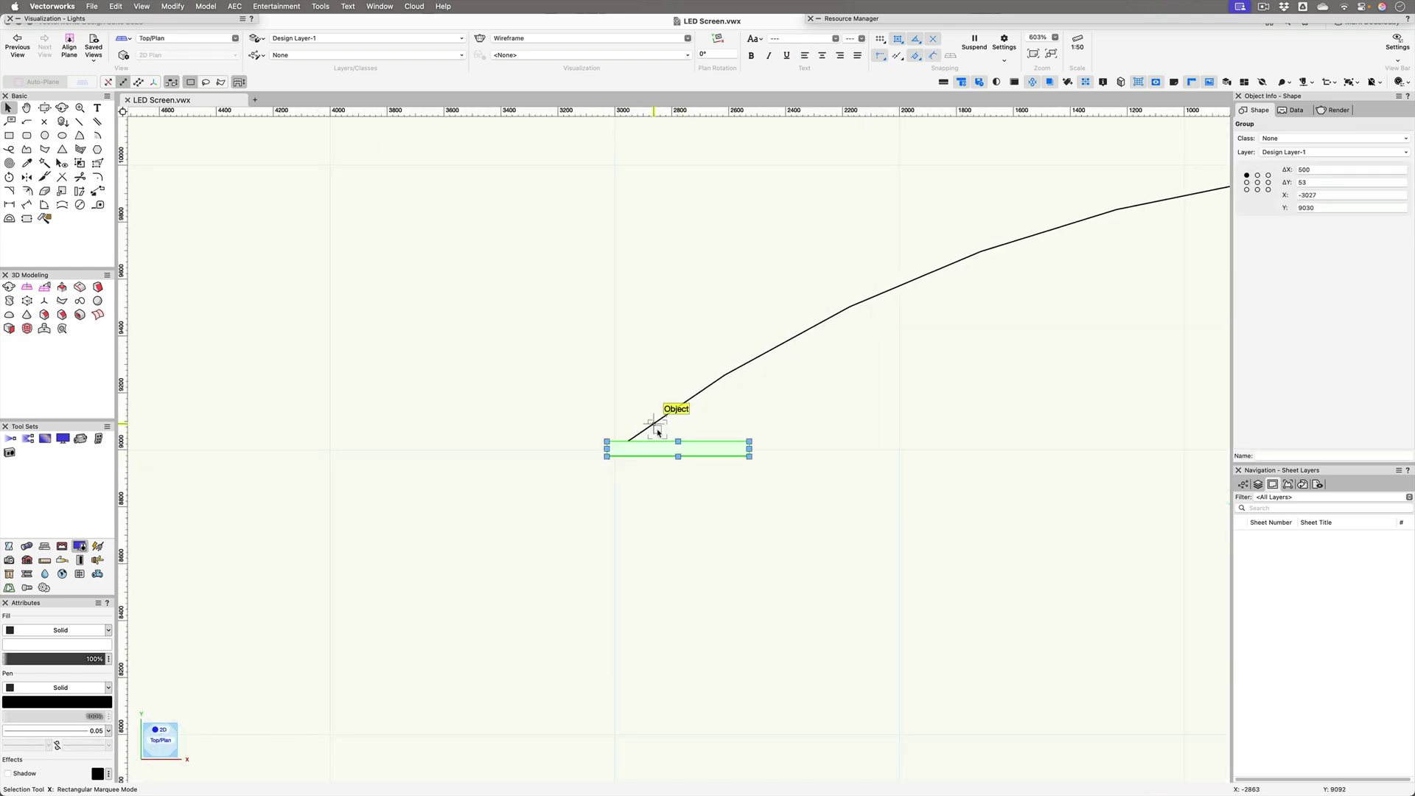
Duplicate the panel column along the arc path with Duplicate Along Path.
{"action": "left_click", "coordinate": [689, 402], "text": "shift"}
{"action": "key", "text": "h"}
{"action": "left_click_drag", "start_coordinate": [855, 404], "coordinate": [540, 594]}
{"action": "key", "text": "x"}
{"action": "right_click", "coordinate": [435, 382]}
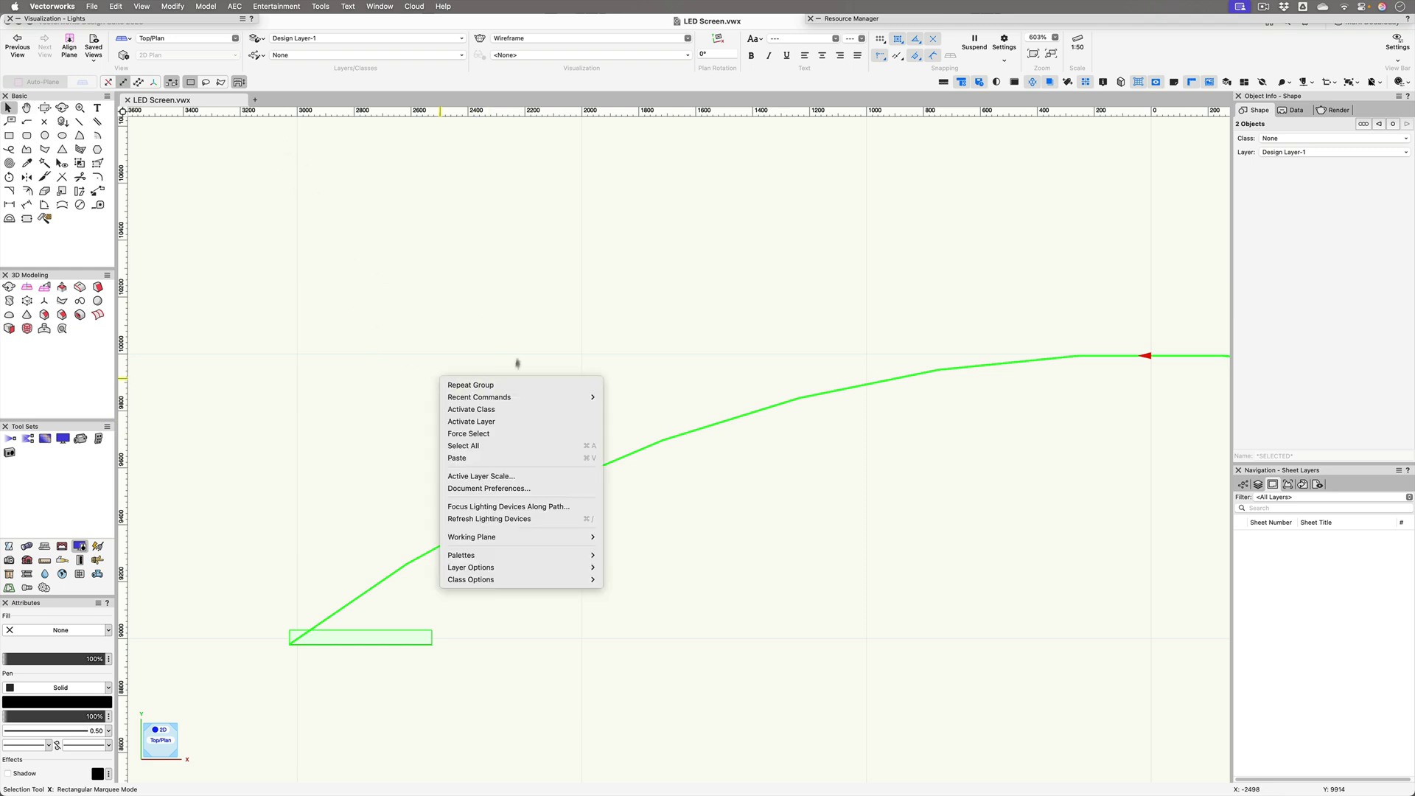
{"action": "mouse_move", "coordinate": [515, 398]}
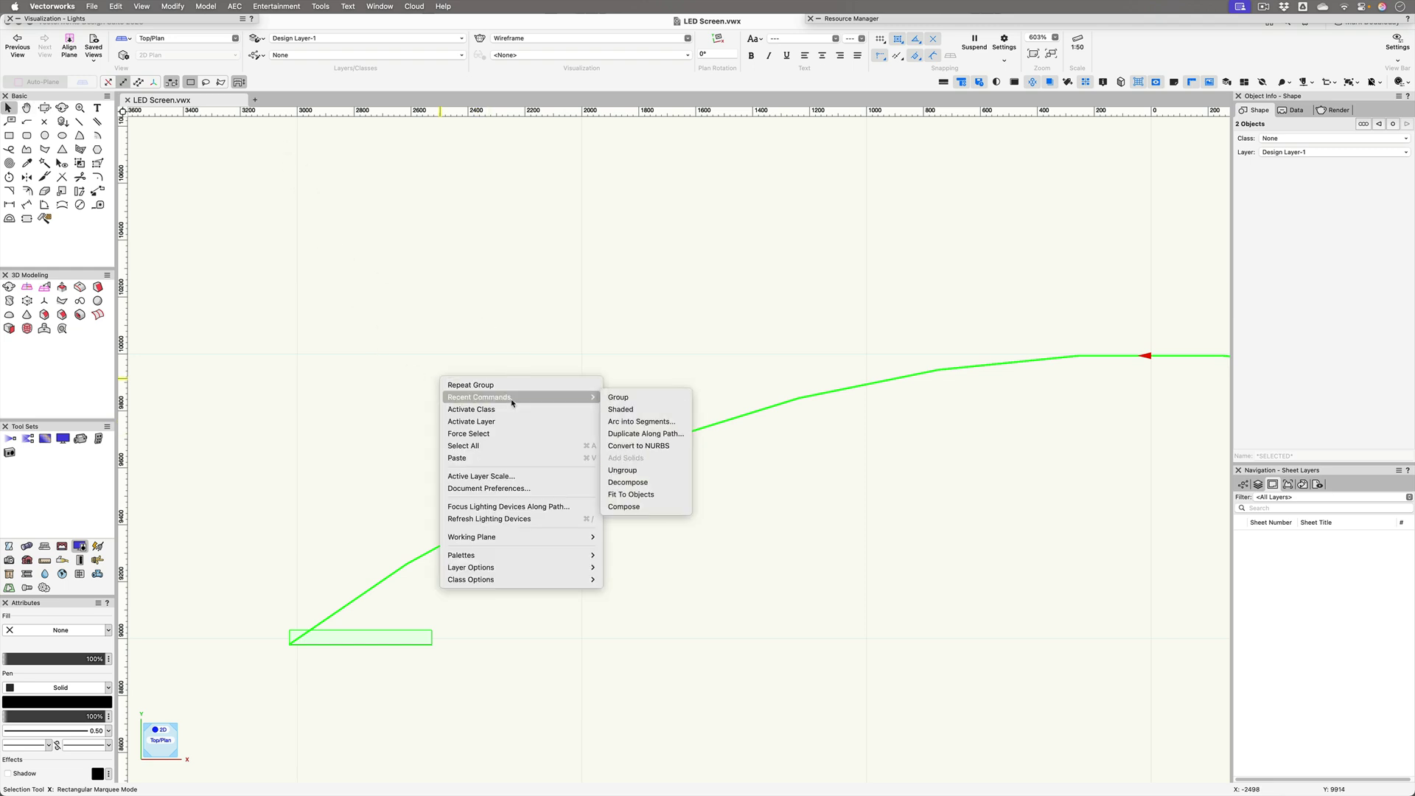
{"action": "left_click", "coordinate": [631, 436]}
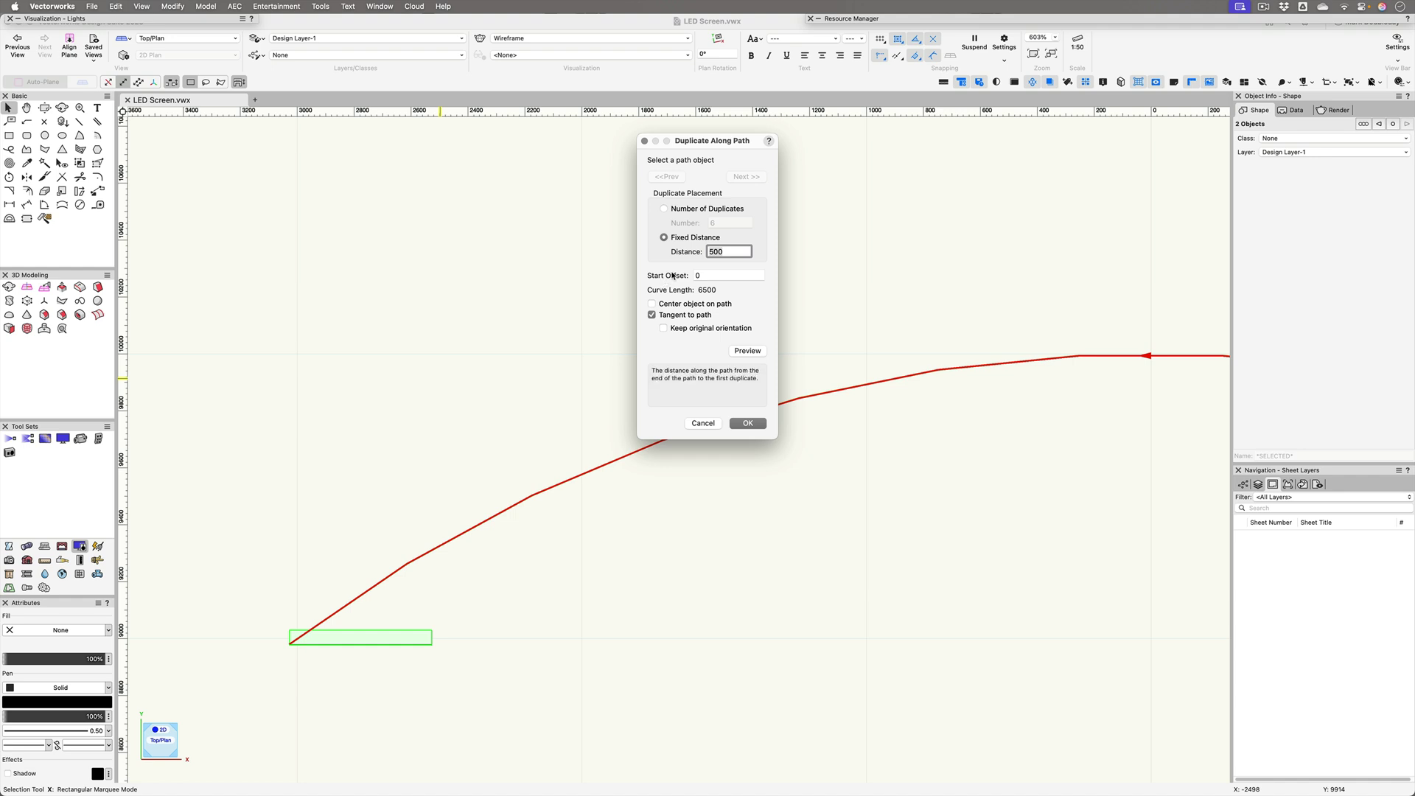
{"action": "left_click", "coordinate": [746, 350]}
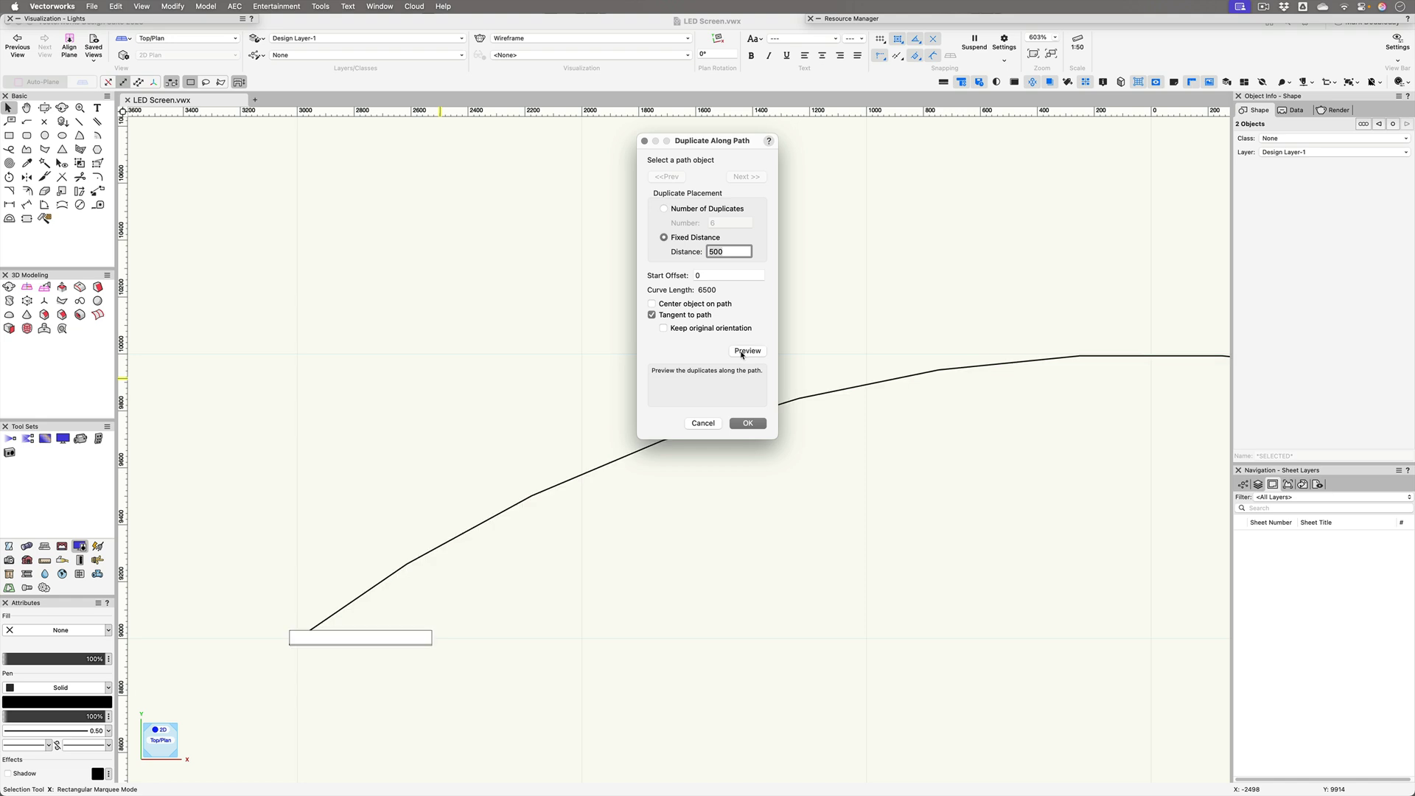
{"action": "left_click", "coordinate": [748, 423]}
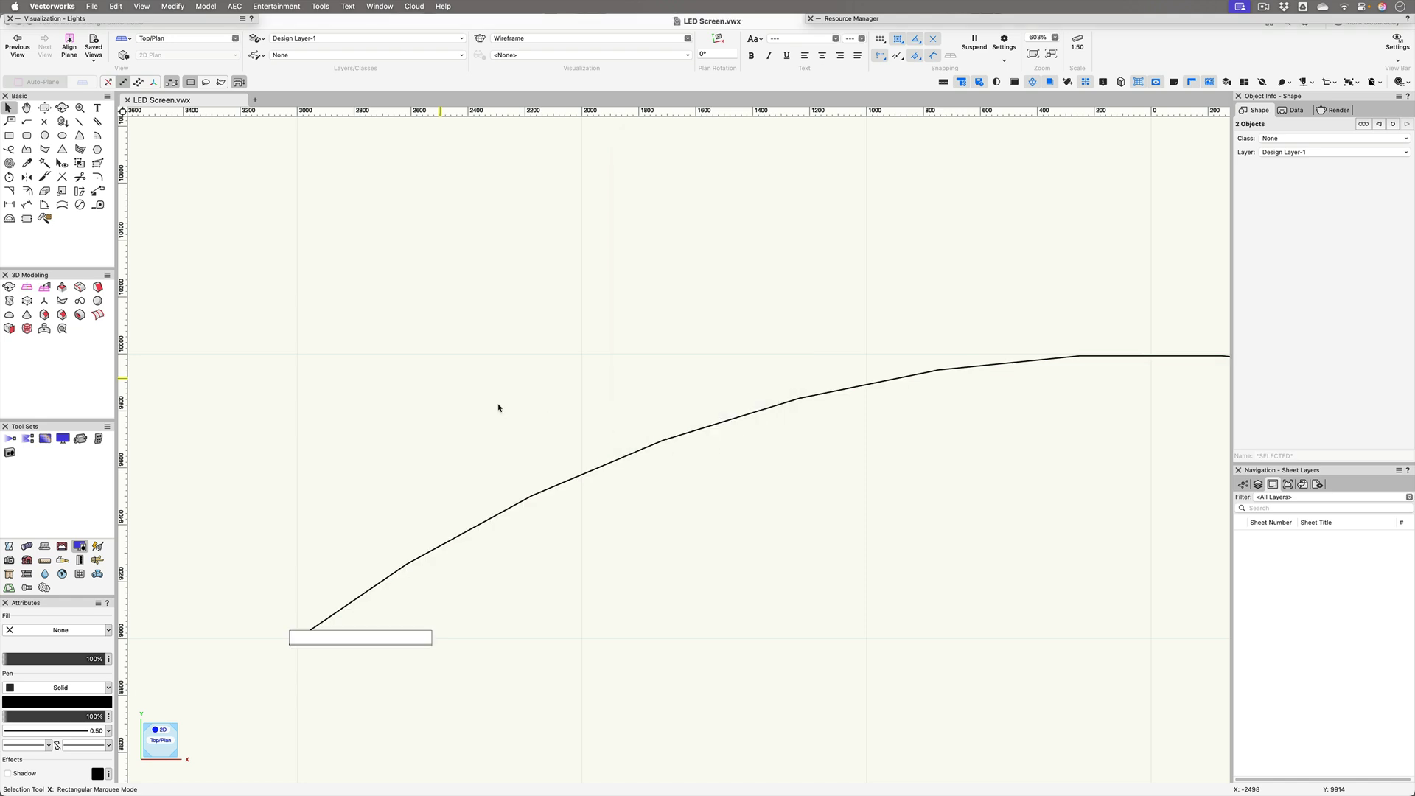
Zoom out and check the 14 copies sitting offset up and right of the arc.
{"action": "scroll", "coordinate": [498, 407], "scroll_direction": "down", "scroll_amount": 6}
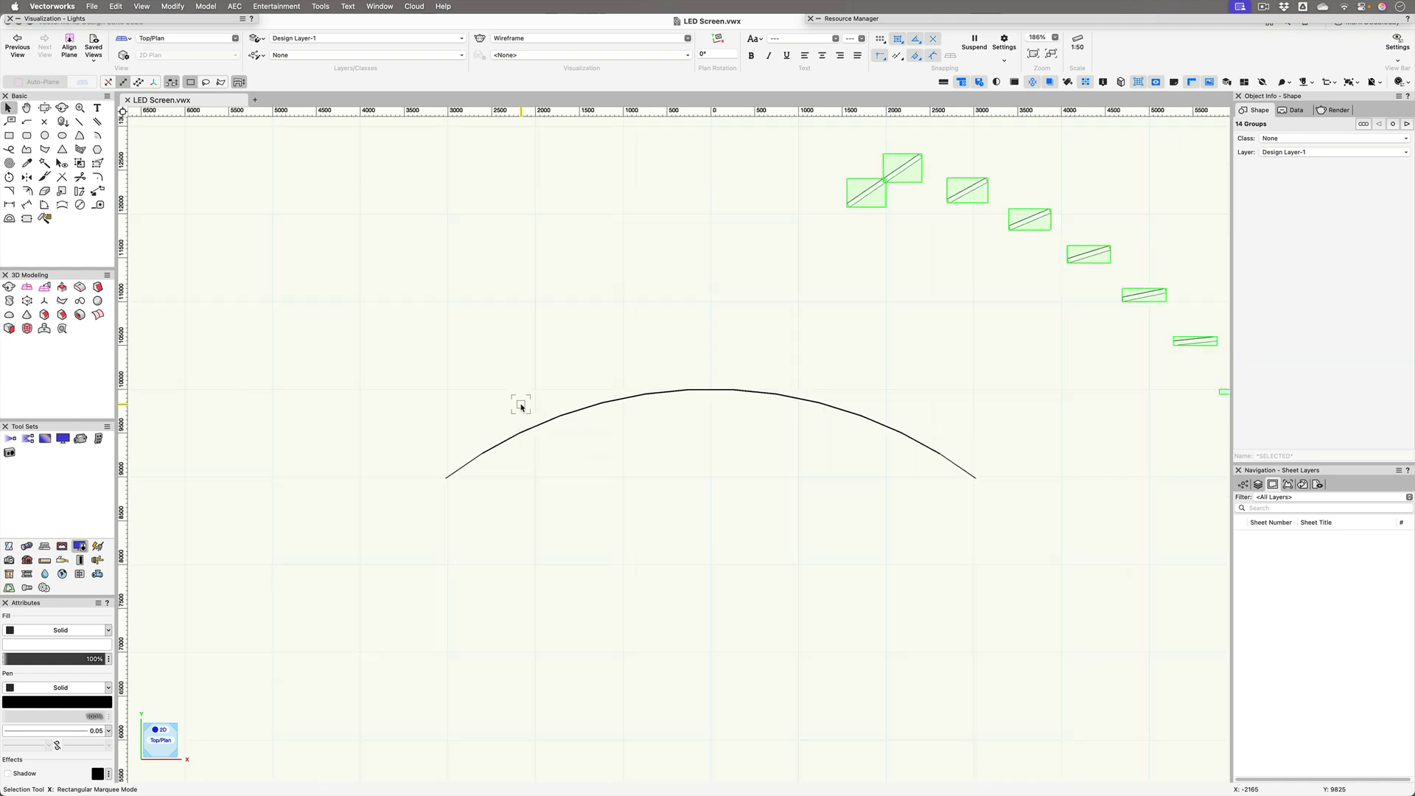
{"action": "scroll", "coordinate": [862, 320], "scroll_direction": "down", "scroll_amount": 1}
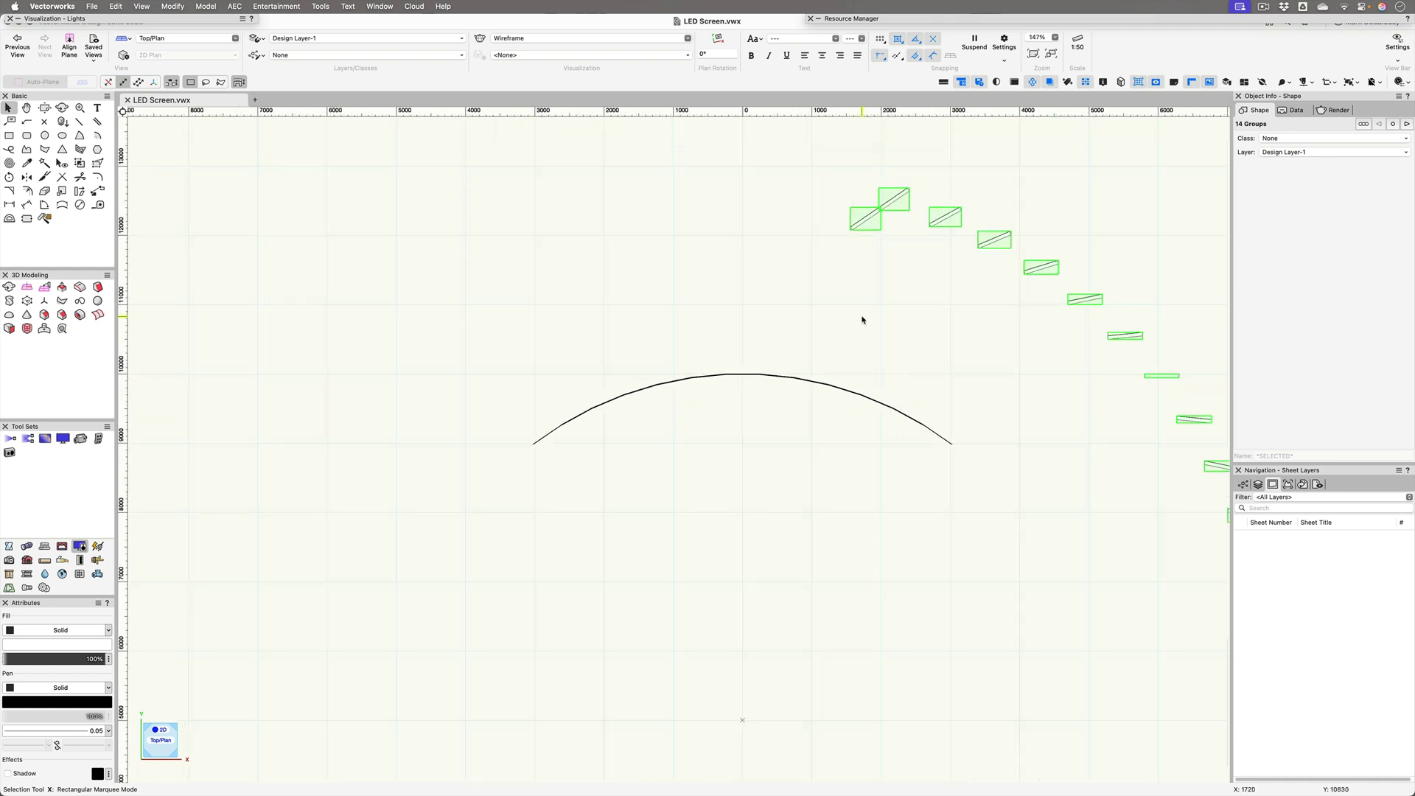
{"action": "left_click", "coordinate": [810, 377]}
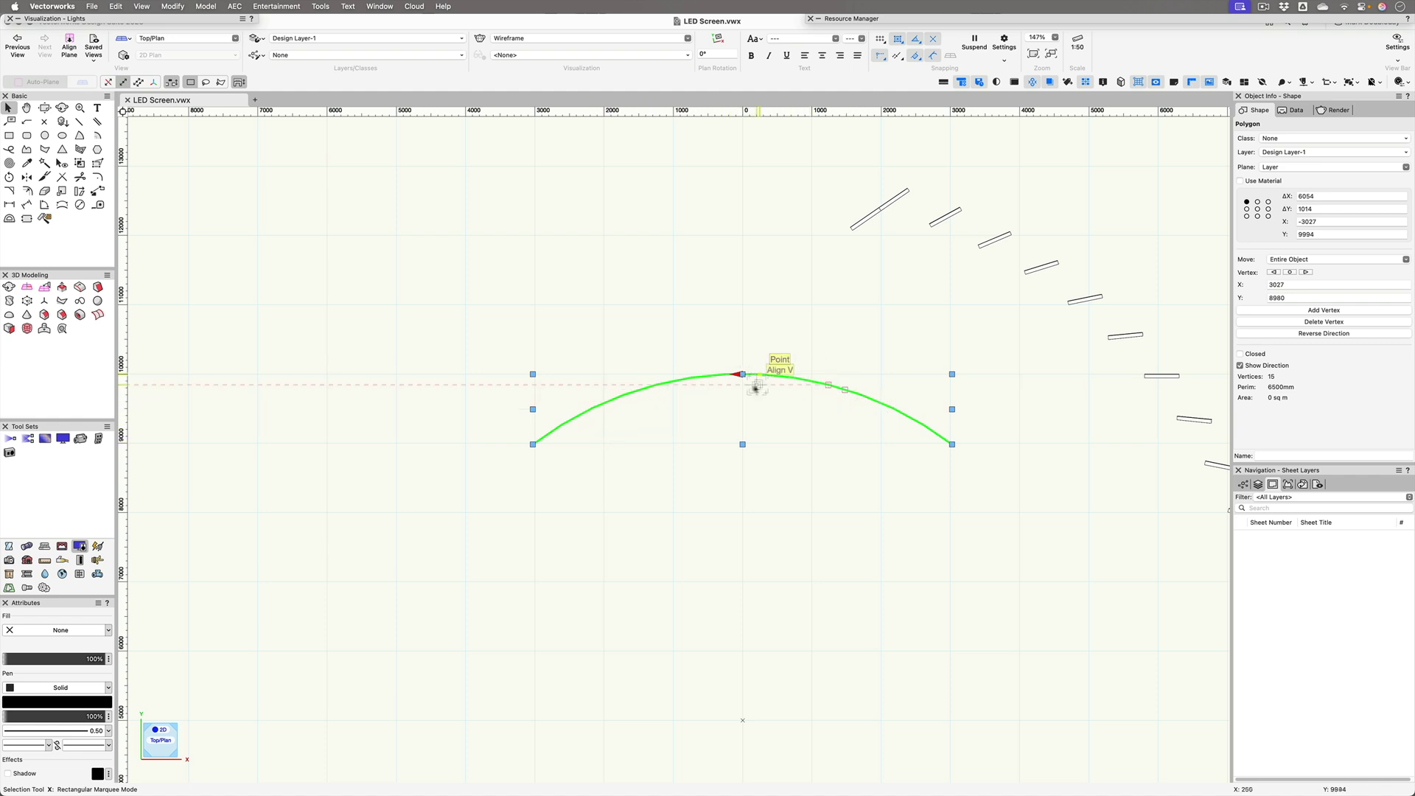
{"action": "left_click", "coordinate": [679, 433]}
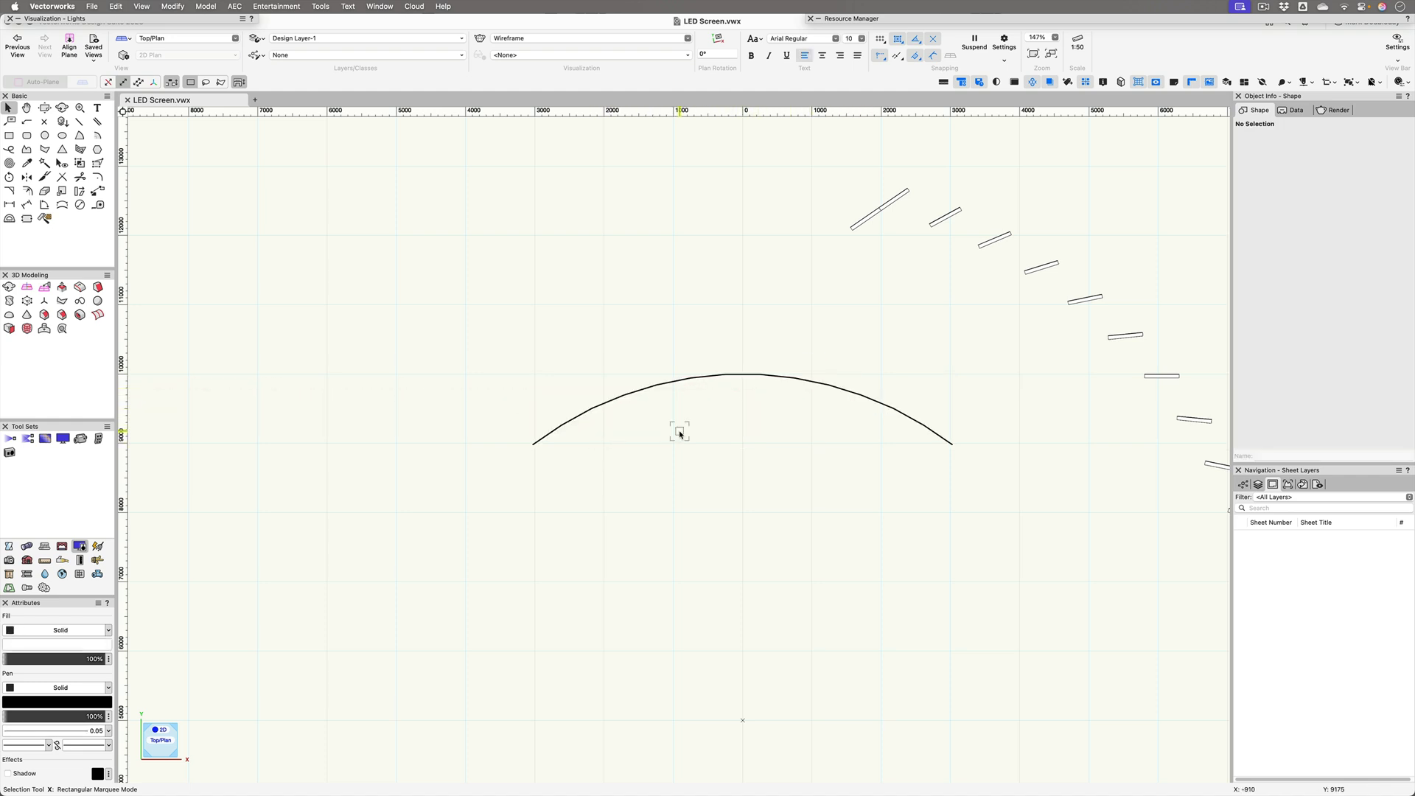
Undo the misplaced duplication and reverse the arc path's direction.
{"action": "scroll", "coordinate": [679, 433], "scroll_direction": "up", "scroll_amount": 5}
{"action": "key", "text": "super+a"}
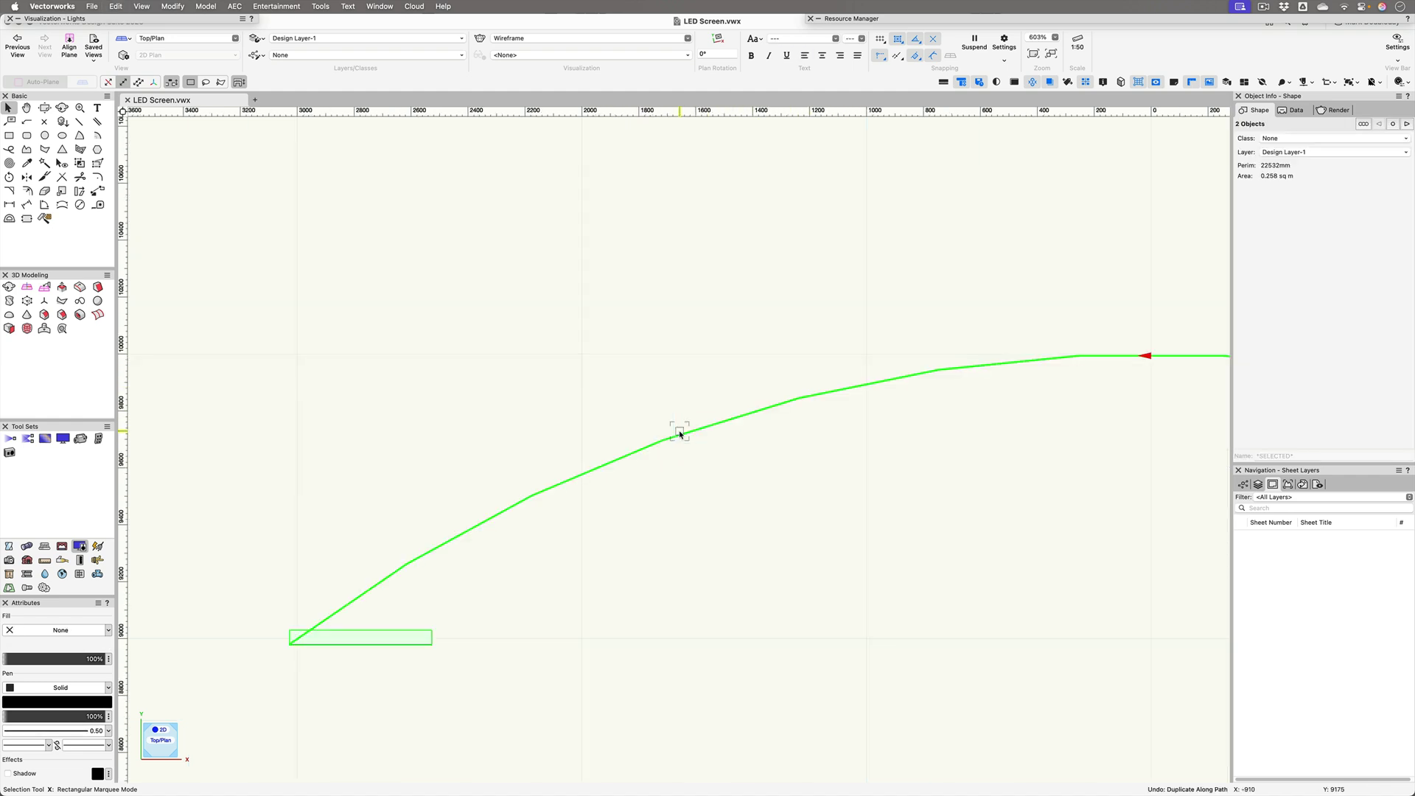
{"action": "left_click", "coordinate": [892, 446]}
{"action": "left_click", "coordinate": [848, 384]}
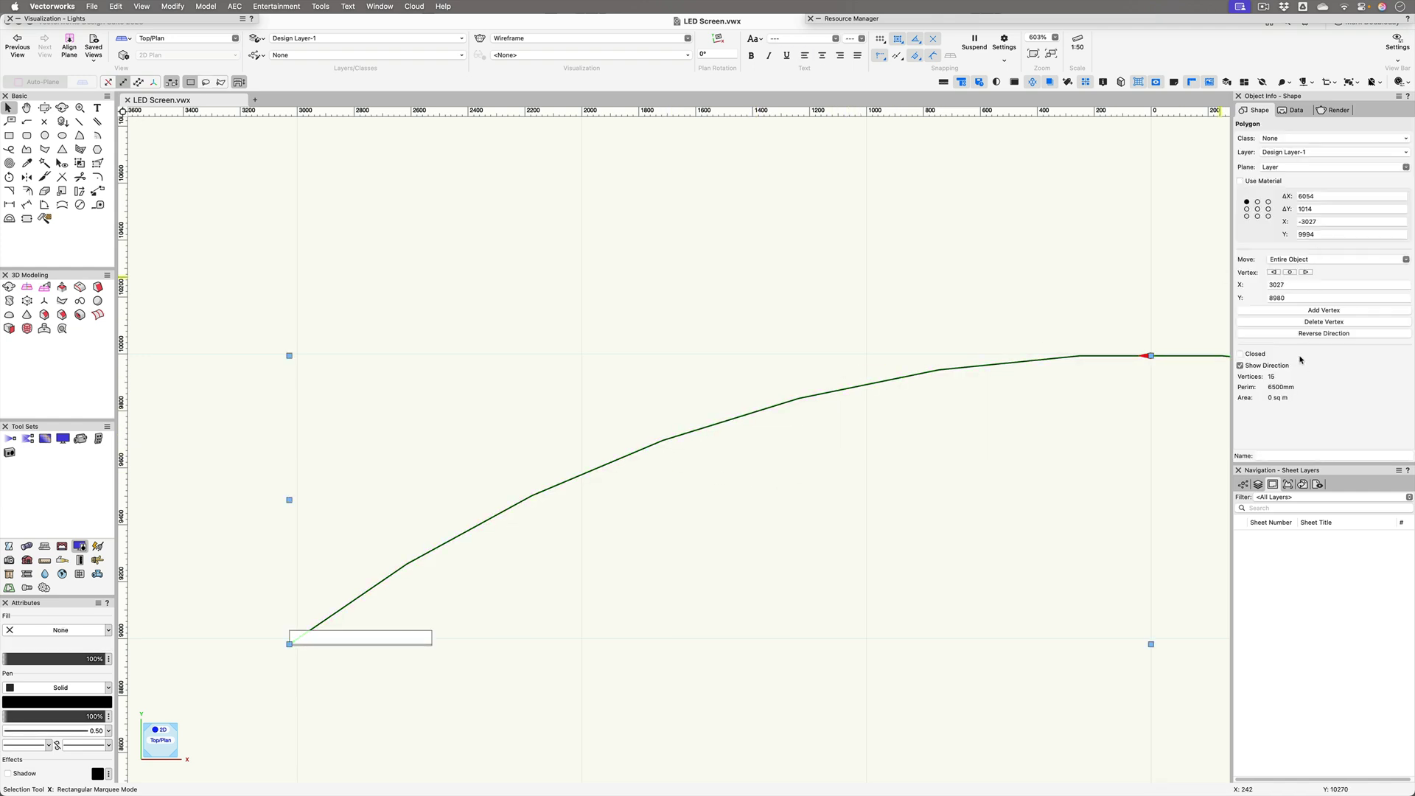
{"action": "left_click", "coordinate": [1304, 333]}
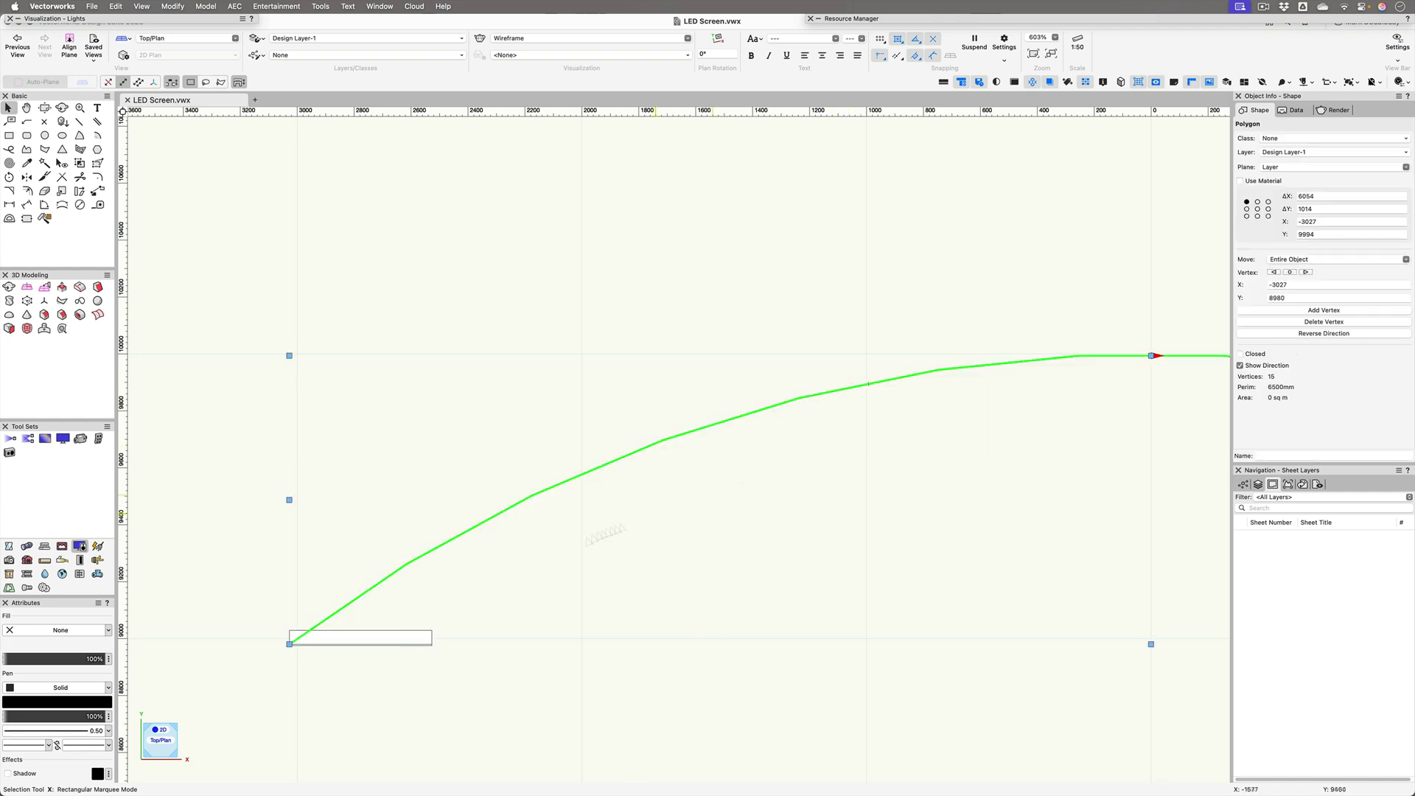
Repeat Duplicate Along Path at fixed 500 mm tangent spacing so panels follow the arc.
{"action": "left_click", "coordinate": [358, 643]}
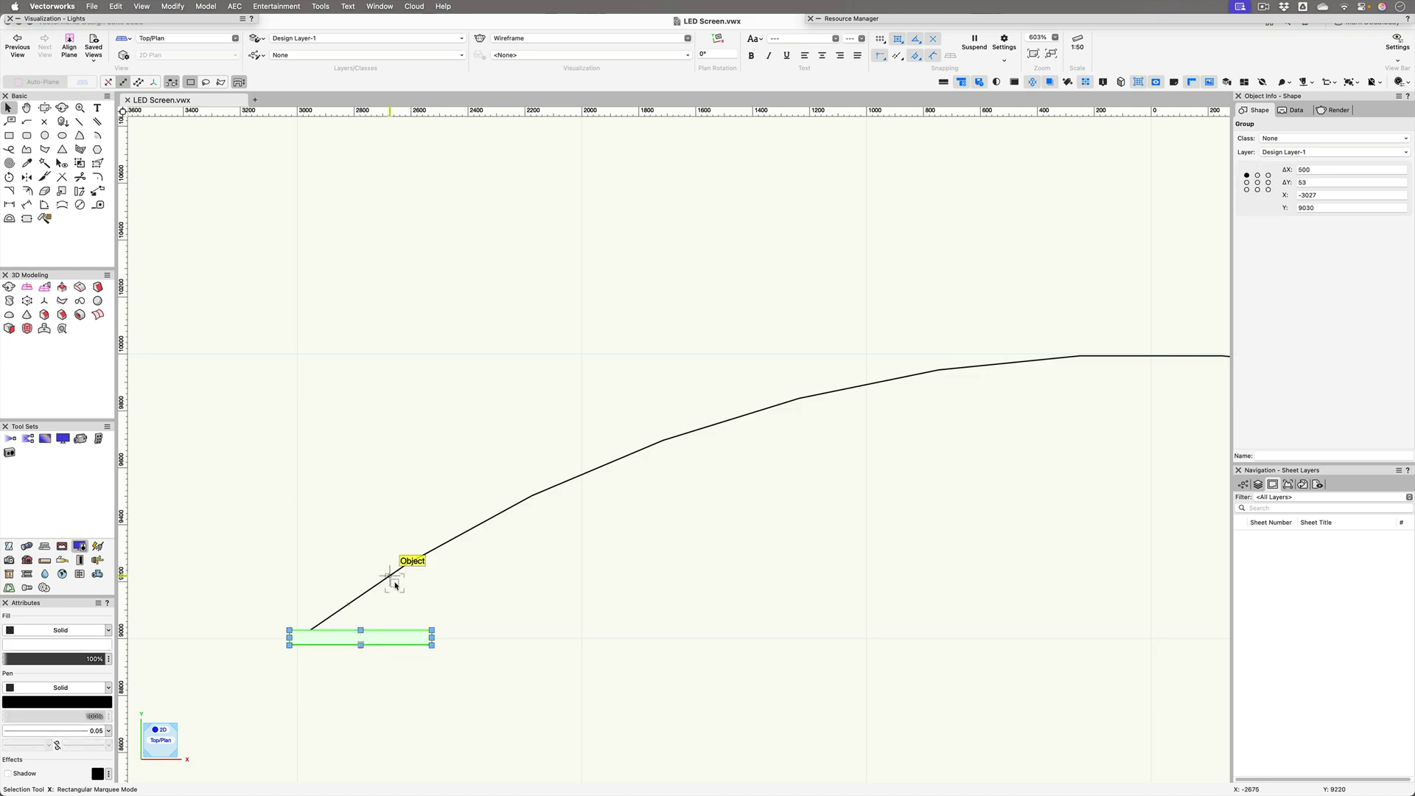
{"action": "left_click", "coordinate": [396, 581], "text": "shift"}
{"action": "right_click", "coordinate": [477, 462]}
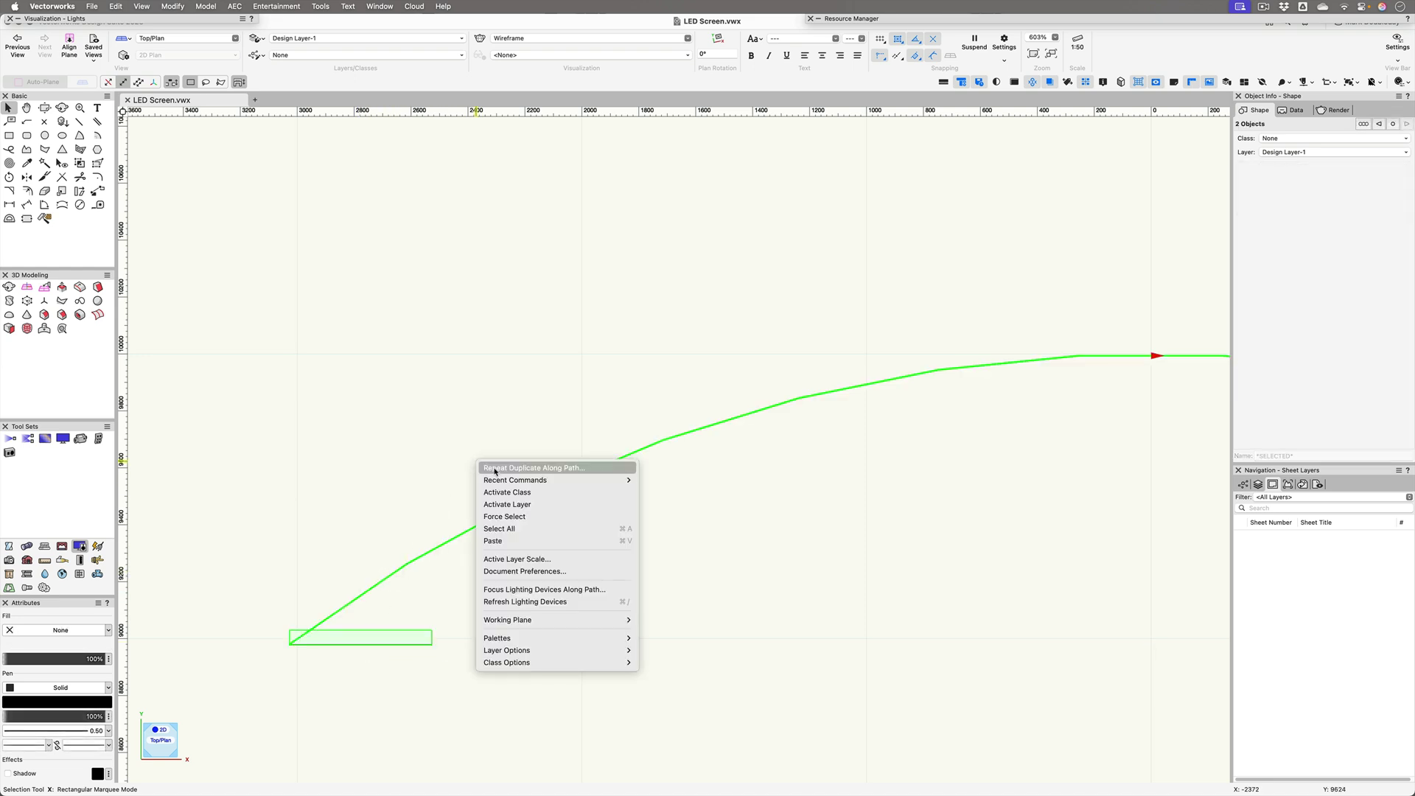
{"action": "left_click", "coordinate": [495, 469]}
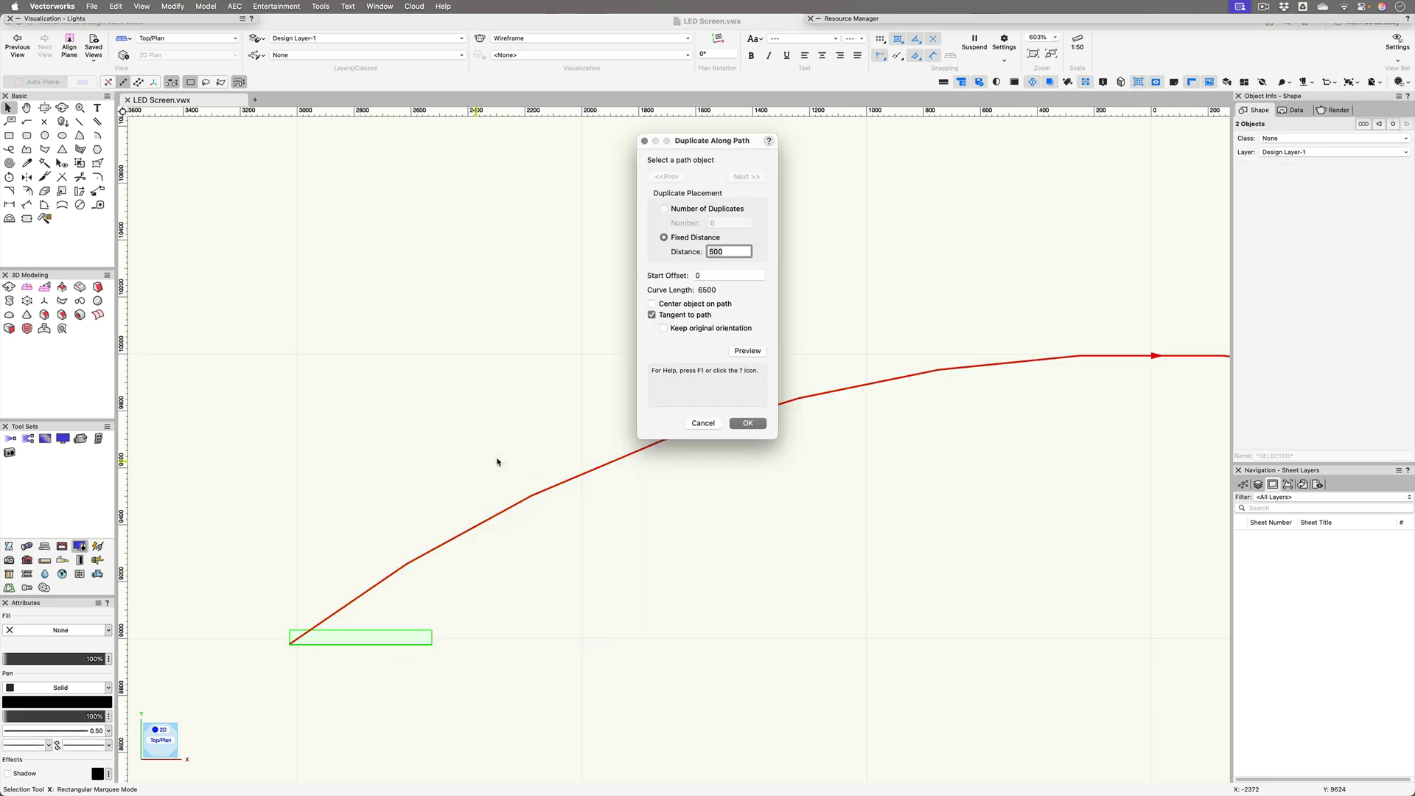
{"action": "left_click", "coordinate": [744, 353]}
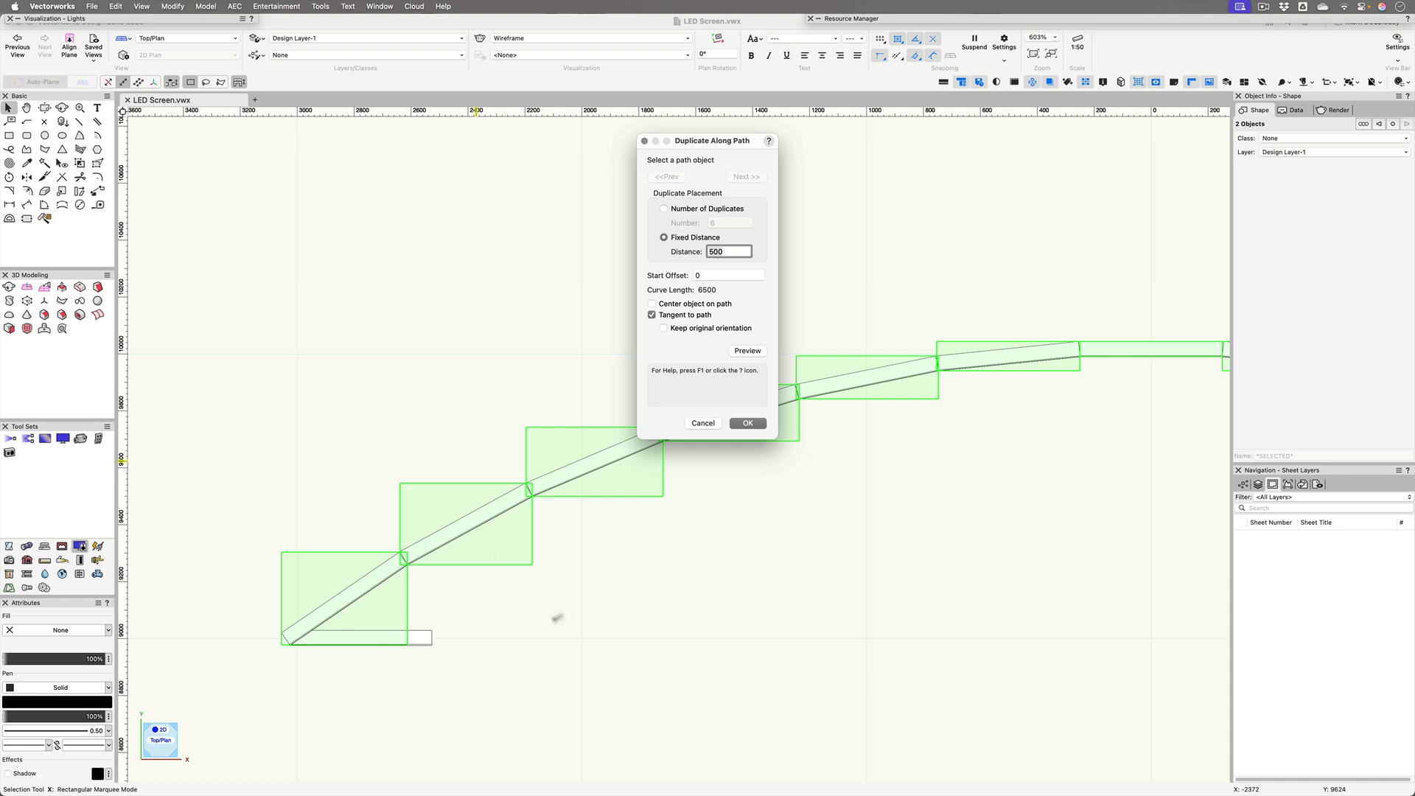
{"action": "left_click", "coordinate": [743, 424]}
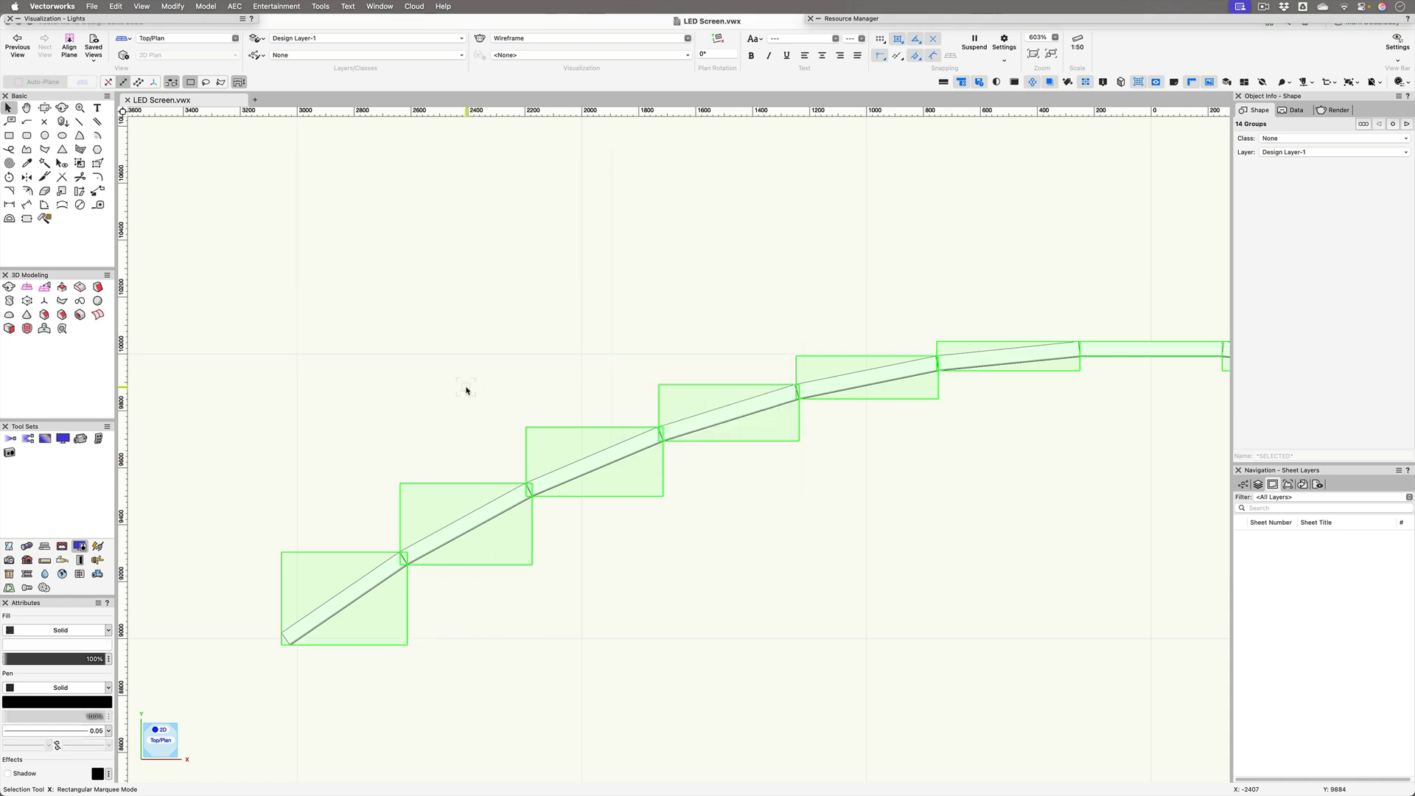
{"action": "scroll", "coordinate": [466, 390], "scroll_direction": "down", "scroll_amount": 5}
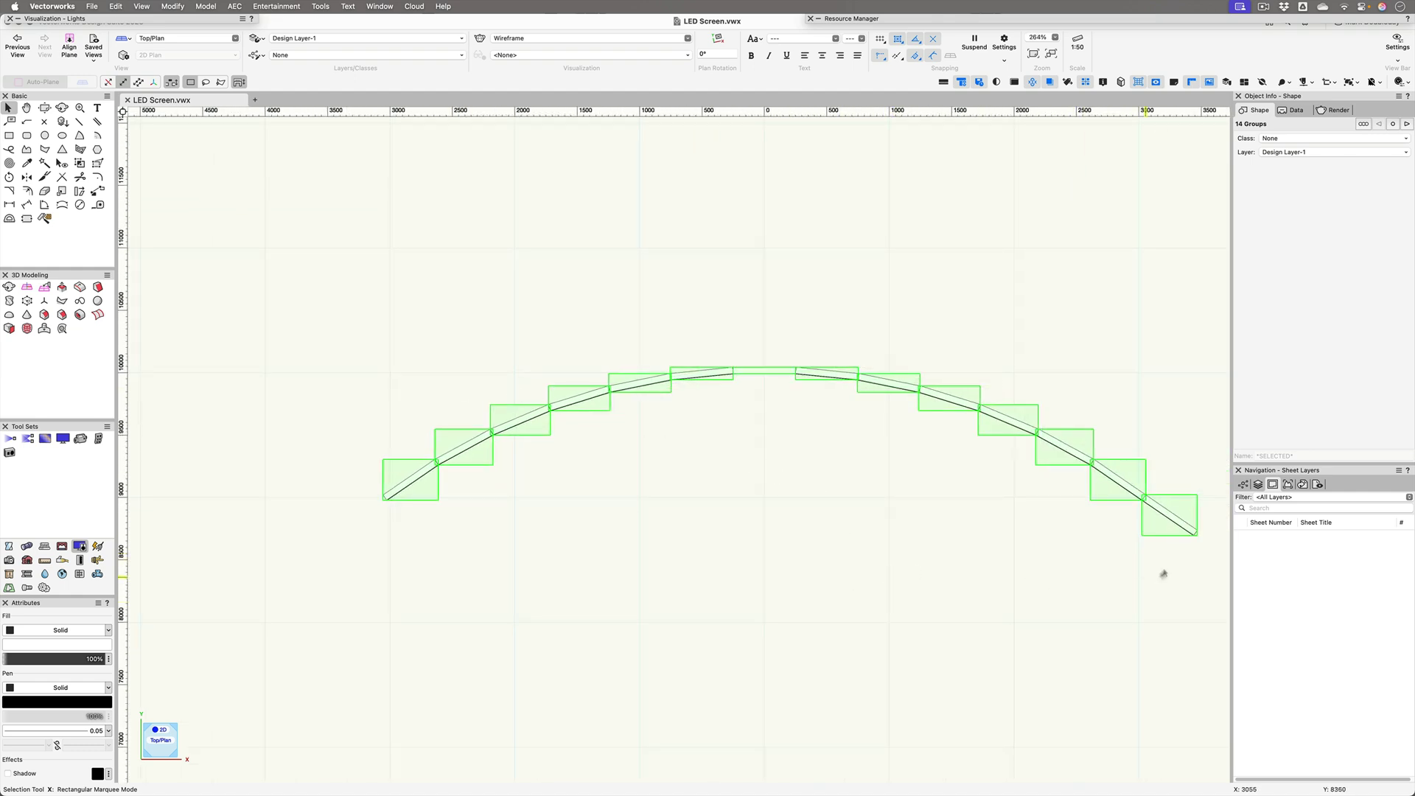
{"action": "left_click", "coordinate": [980, 568]}
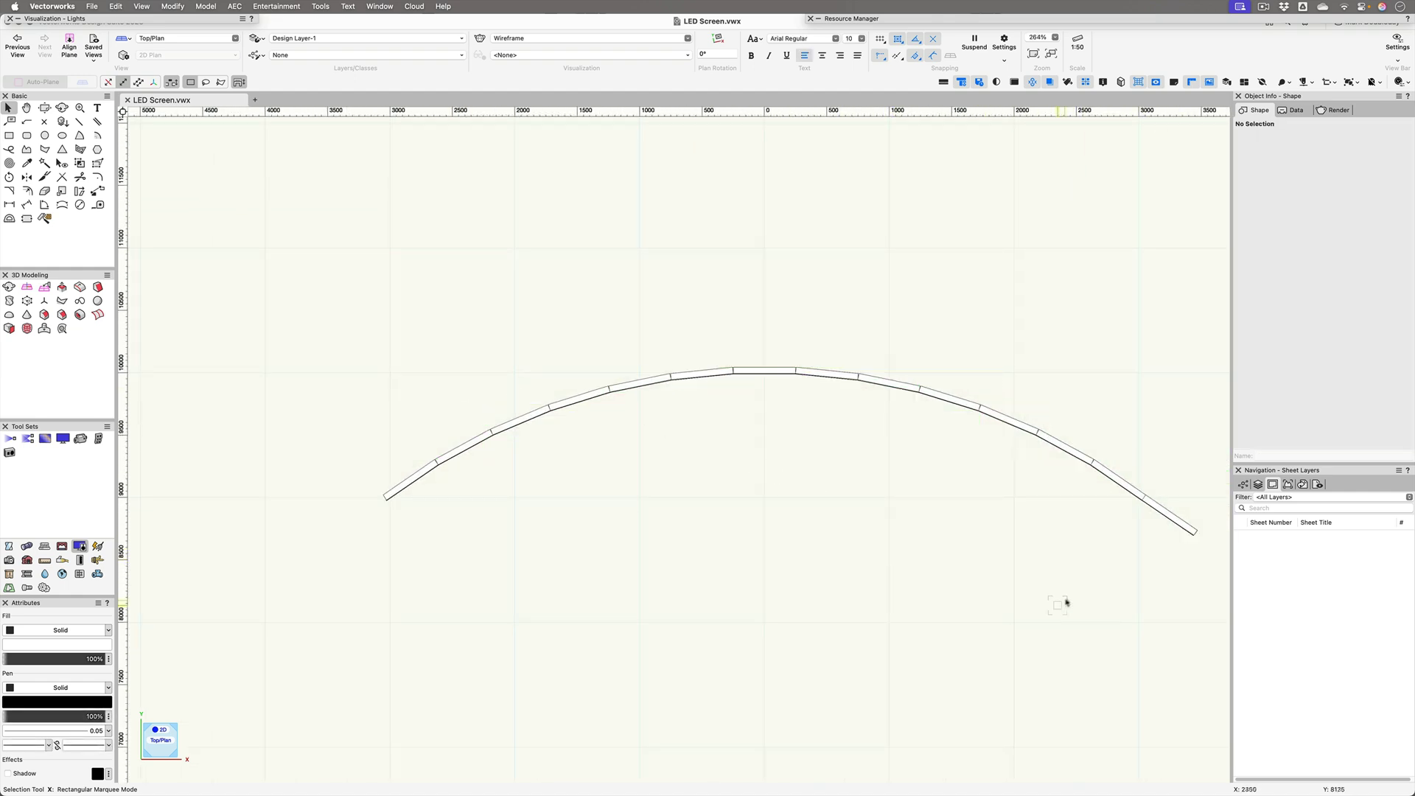
{"action": "left_click", "coordinate": [1176, 518]}
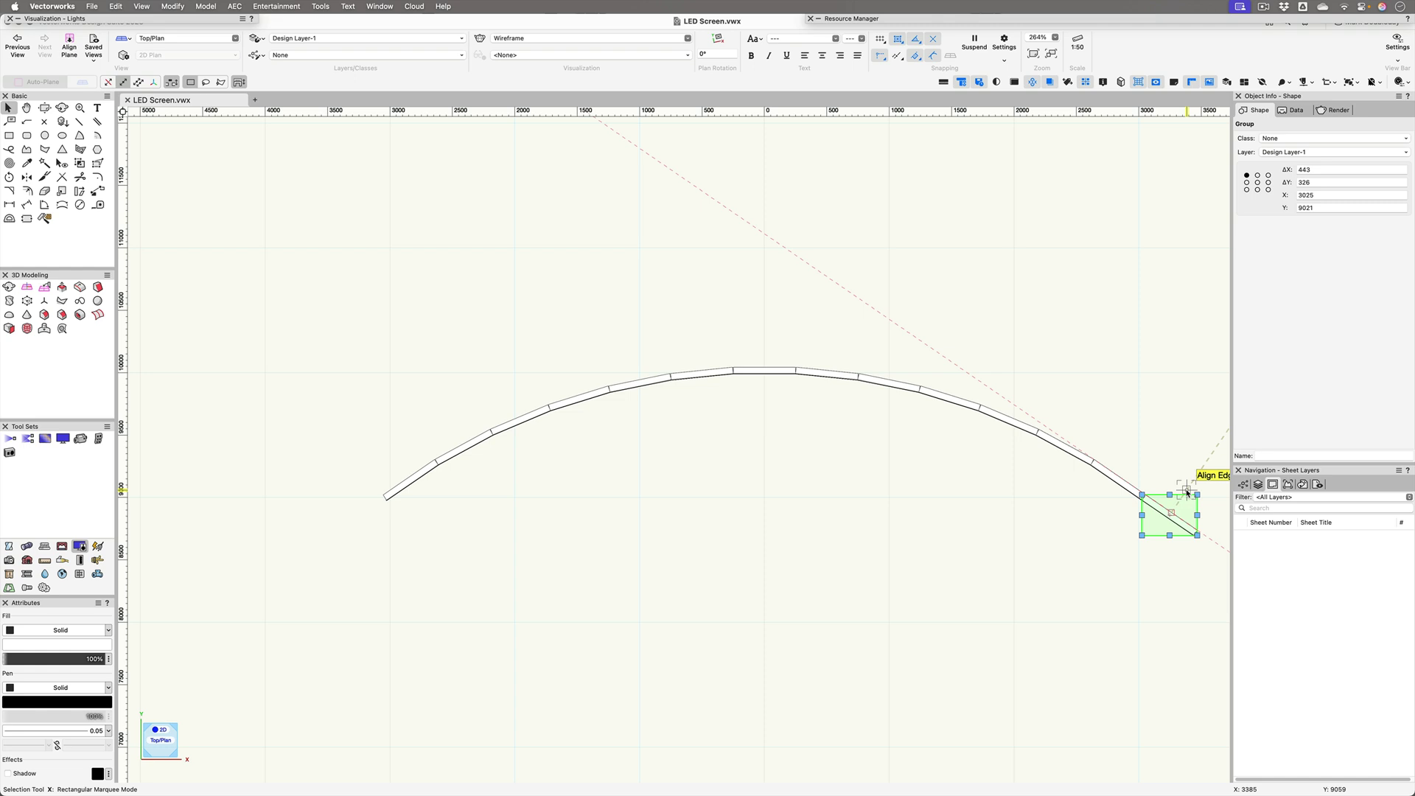
{"action": "left_click", "coordinate": [1186, 492]}
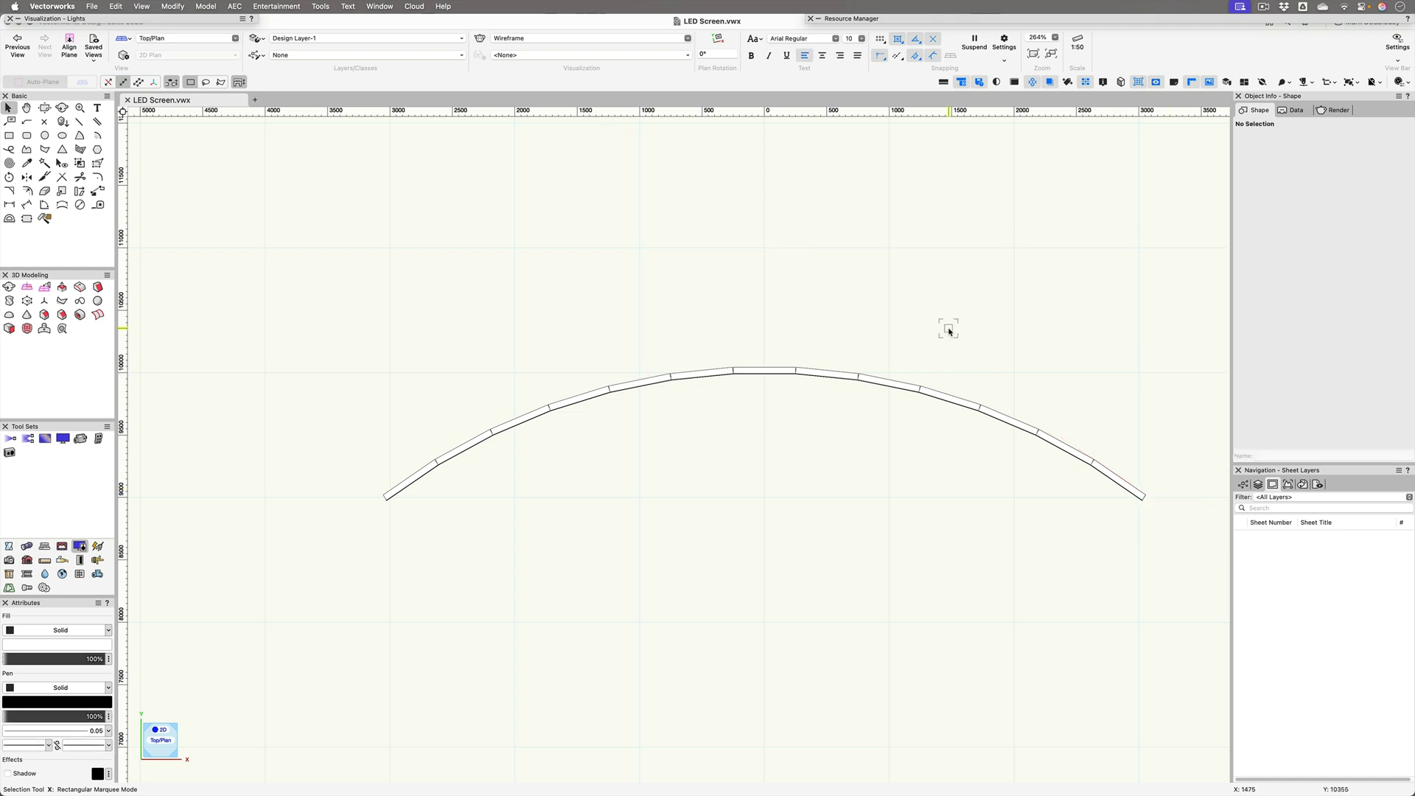
{"action": "scroll", "coordinate": [678, 311], "scroll_direction": "up", "scroll_amount": 1}
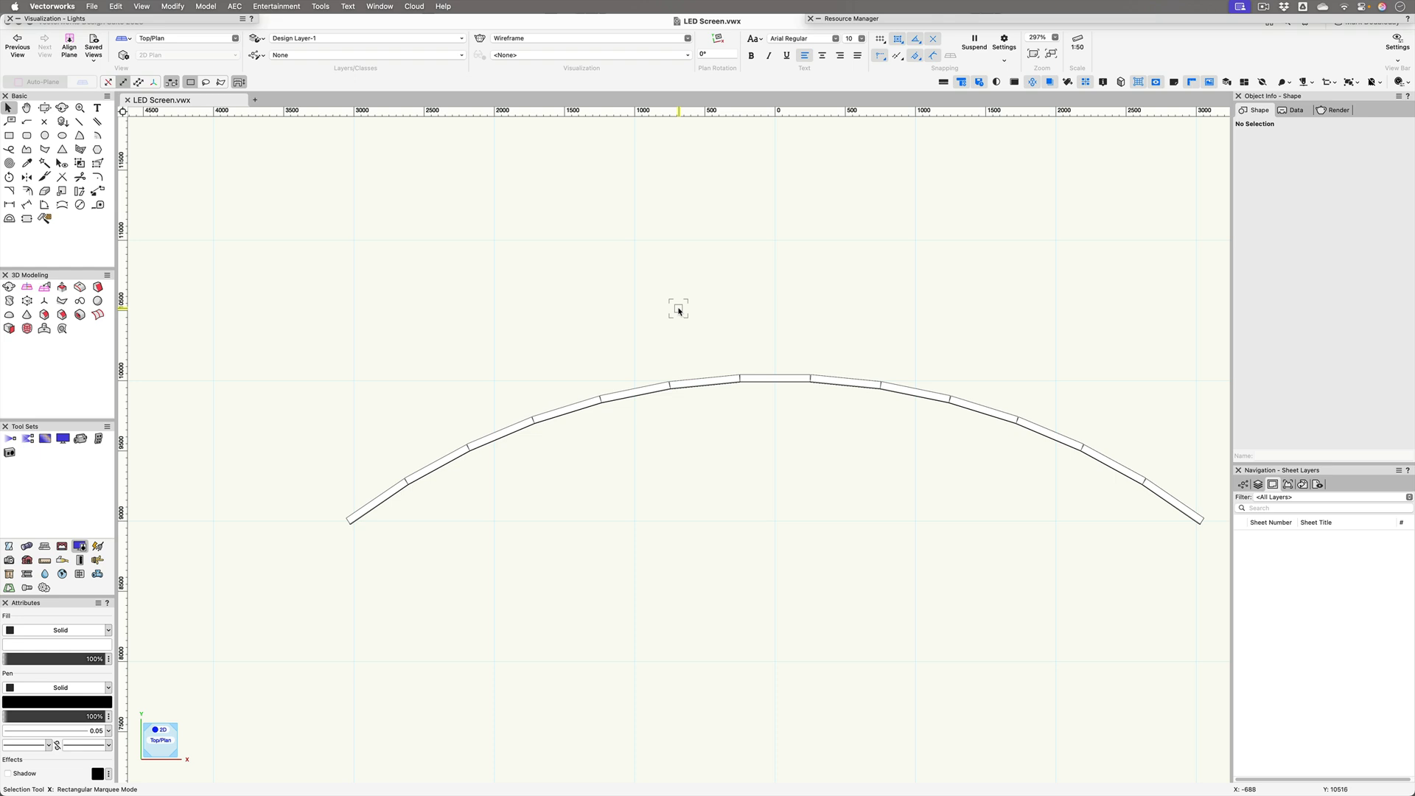
Show the curved wall in a shaded Left Isometric view, orbiting slightly around it.
{"action": "key", "text": "KP_1"}
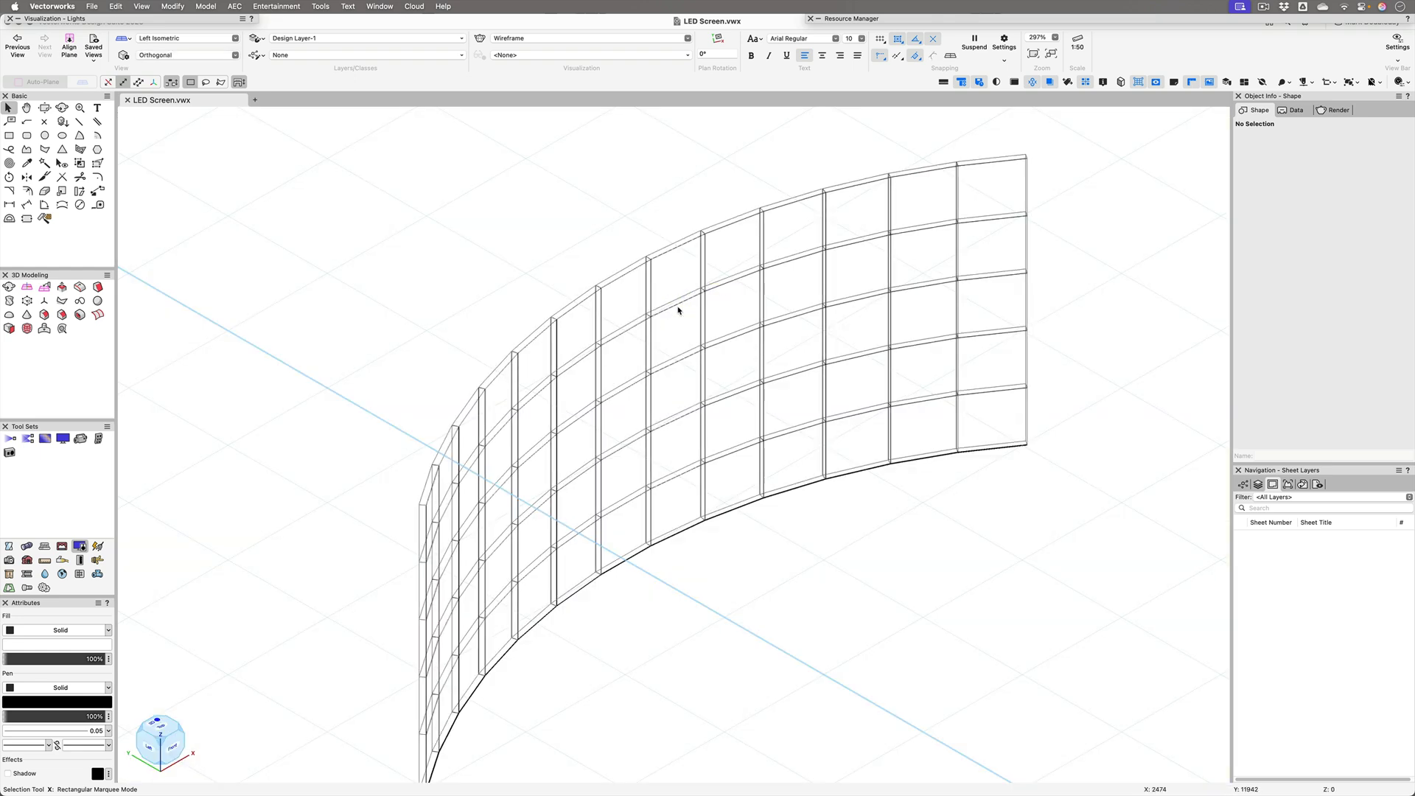
{"action": "key", "text": "h"}
{"action": "scroll", "coordinate": [737, 608], "scroll_direction": "up", "scroll_amount": 1}
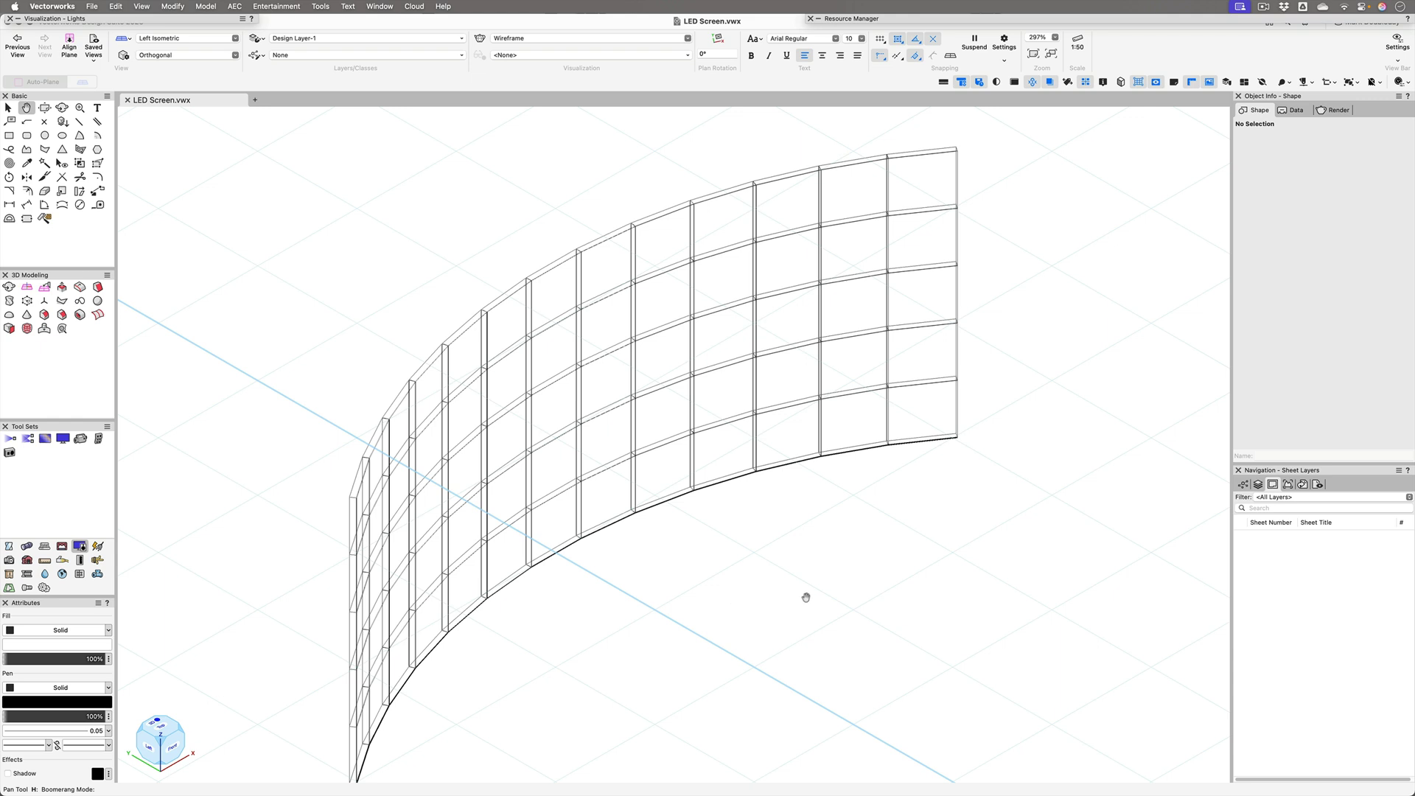
{"action": "key", "text": "x"}
{"action": "key", "text": "super+shift+g"}
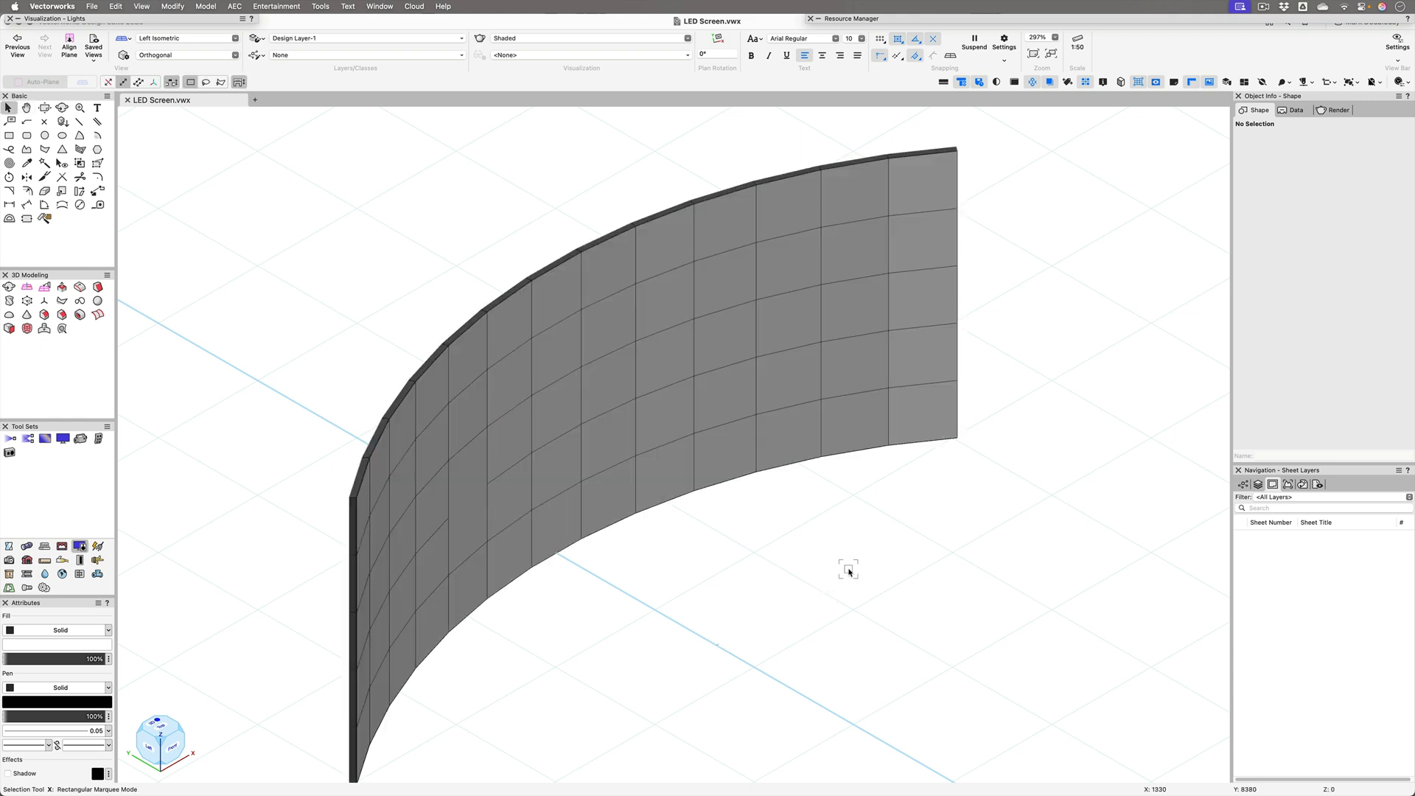
{"action": "key", "text": "c"}
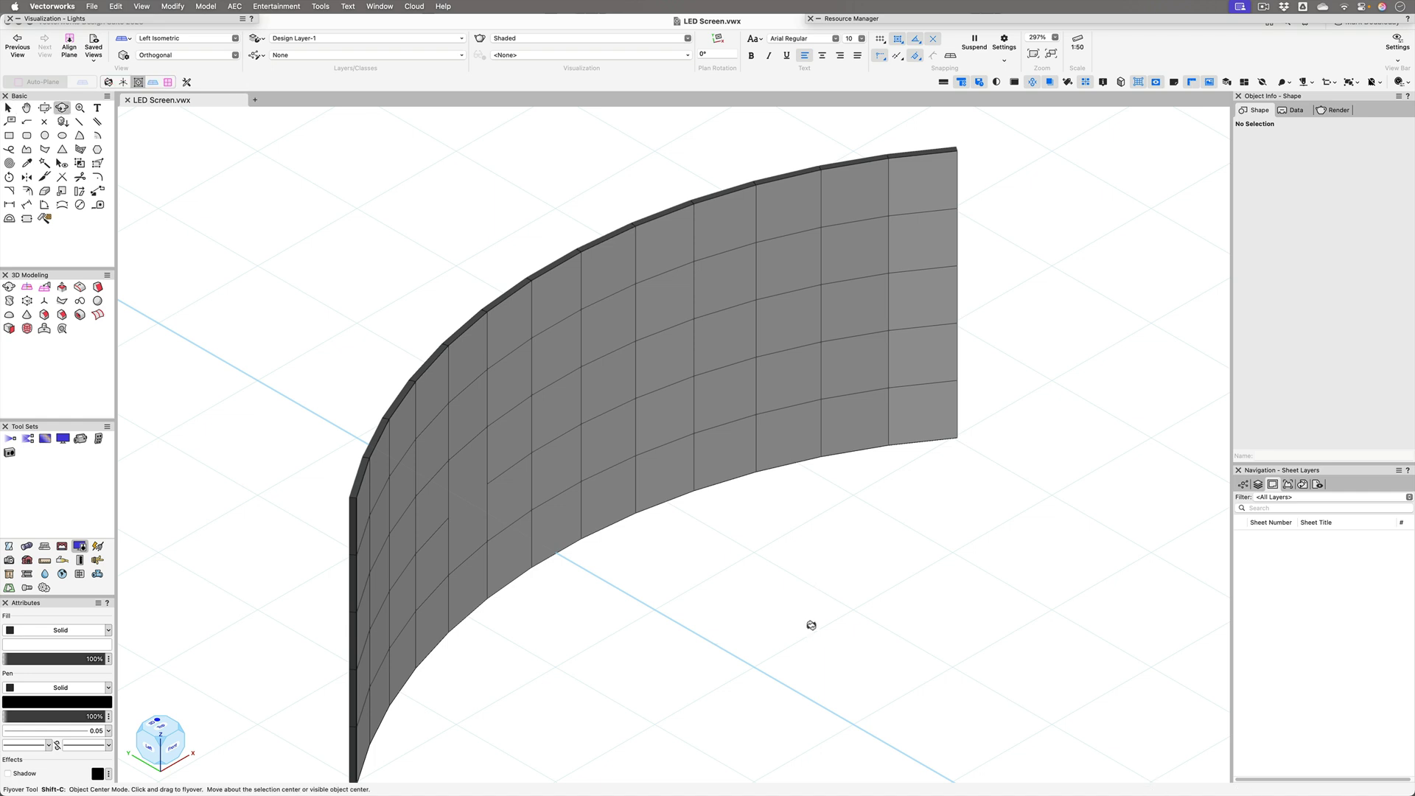
{"action": "left_click_drag", "start_coordinate": [812, 602], "coordinate": [771, 622]}
{"action": "key", "text": "h"}
{"action": "key", "text": "x"}
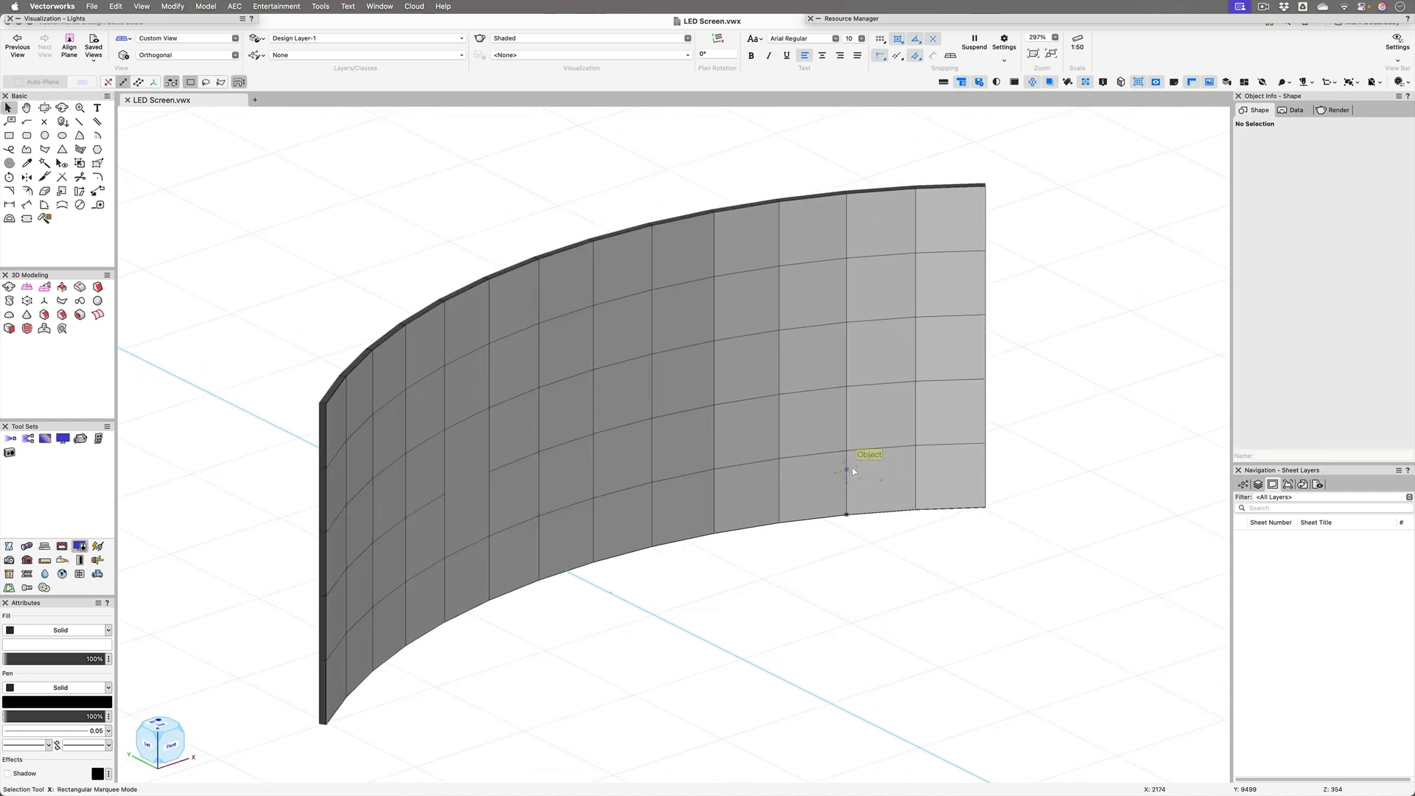
Select all similar panel column groups, ungroup them, then select all 65 NURBS surface tiles.
{"action": "left_click", "coordinate": [858, 473]}
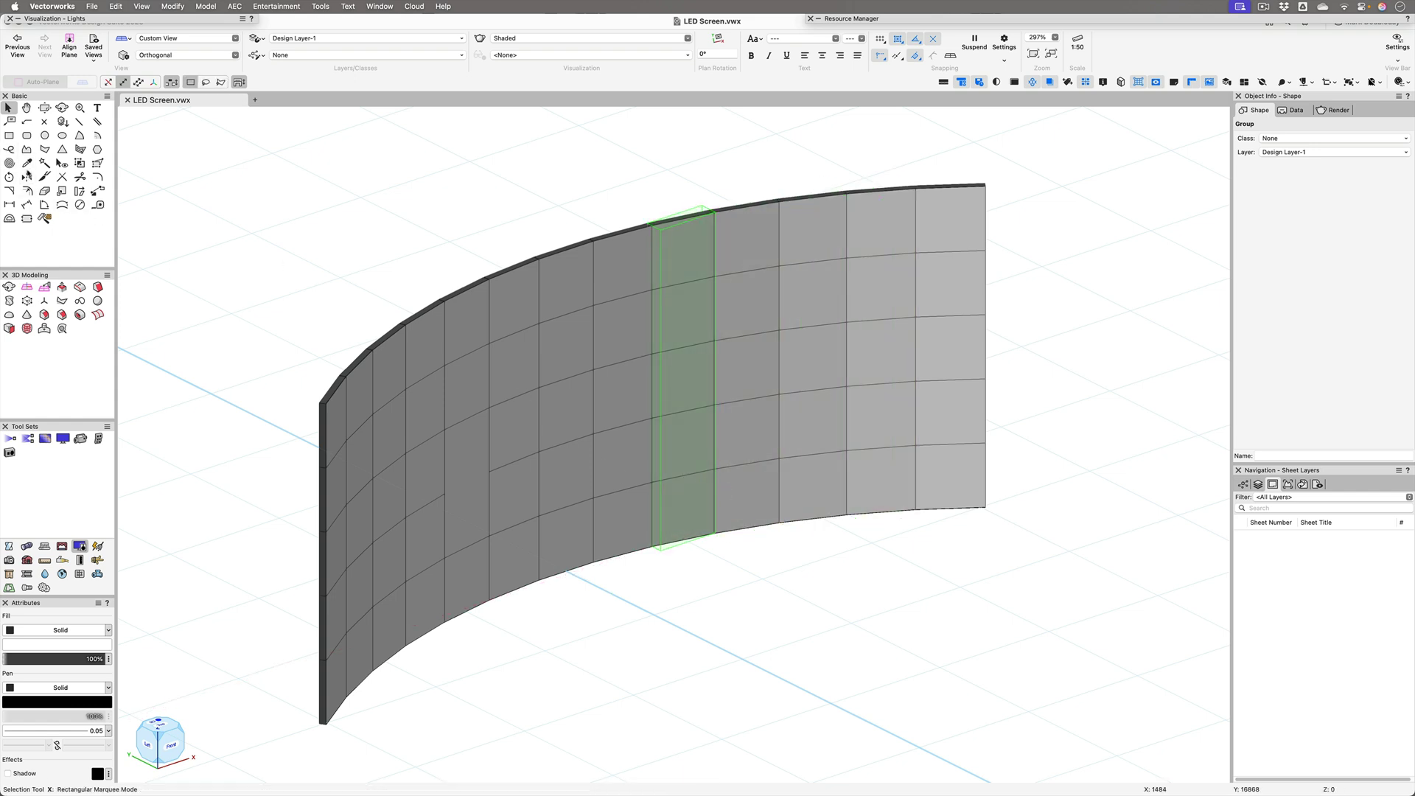
{"action": "left_click", "coordinate": [45, 163]}
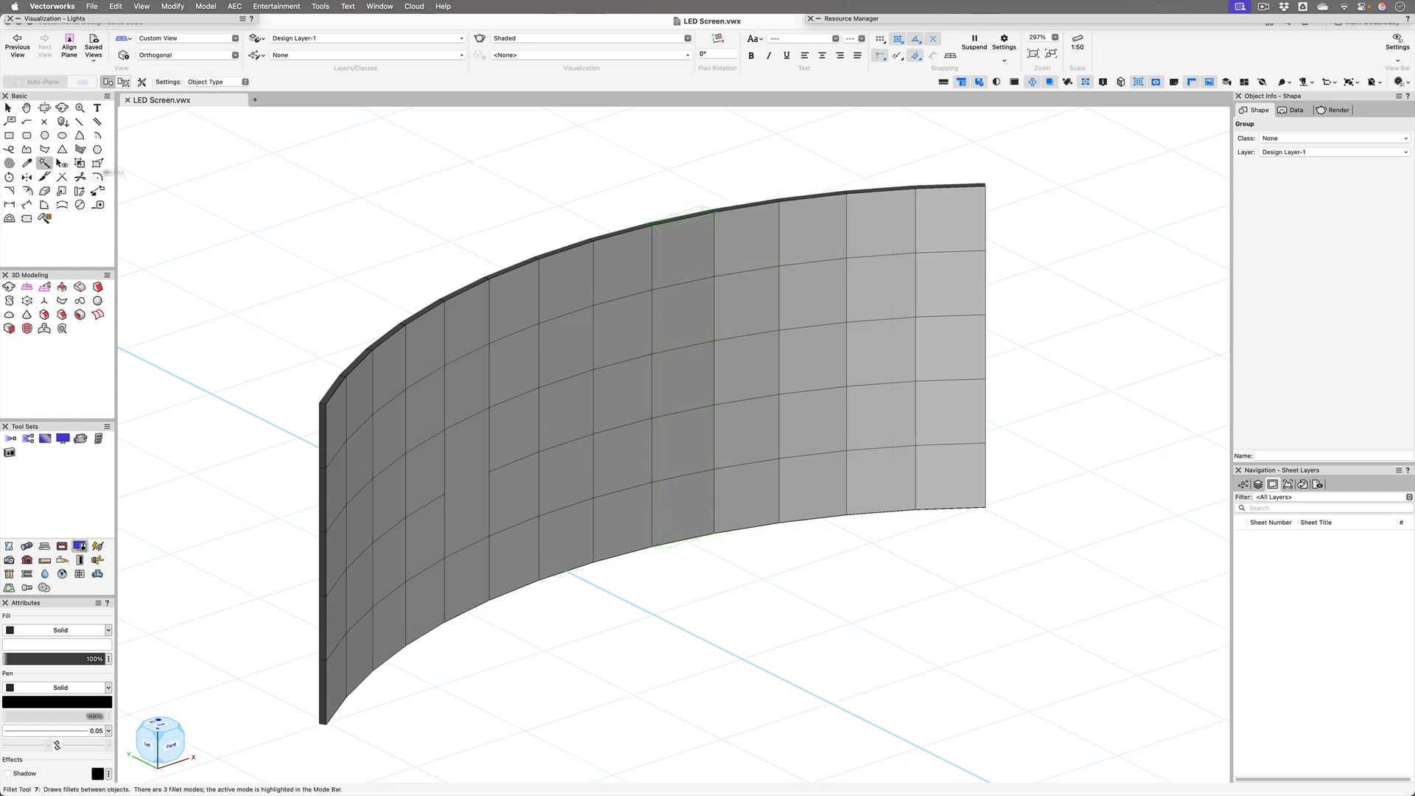
{"action": "left_click", "coordinate": [688, 269]}
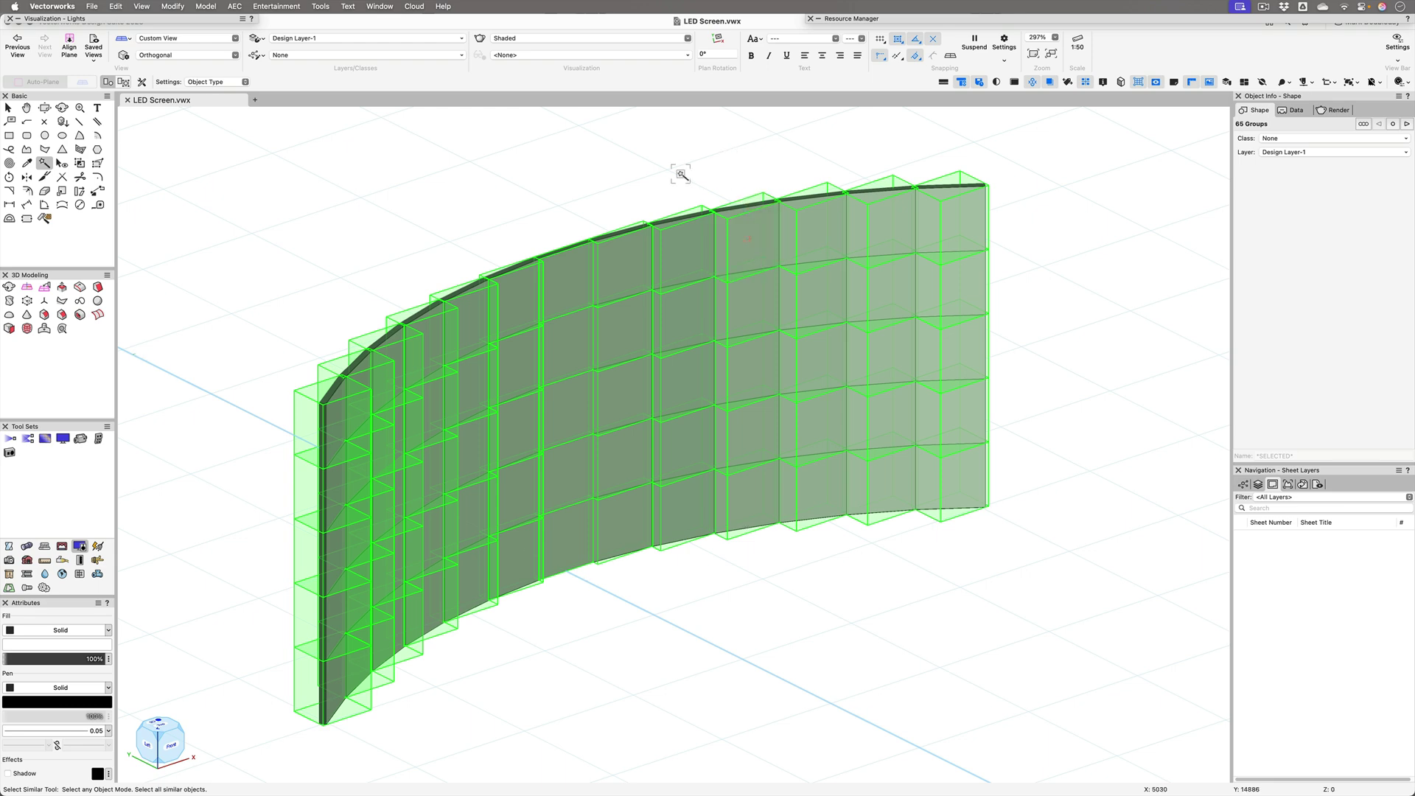
{"action": "key", "text": "super+u"}
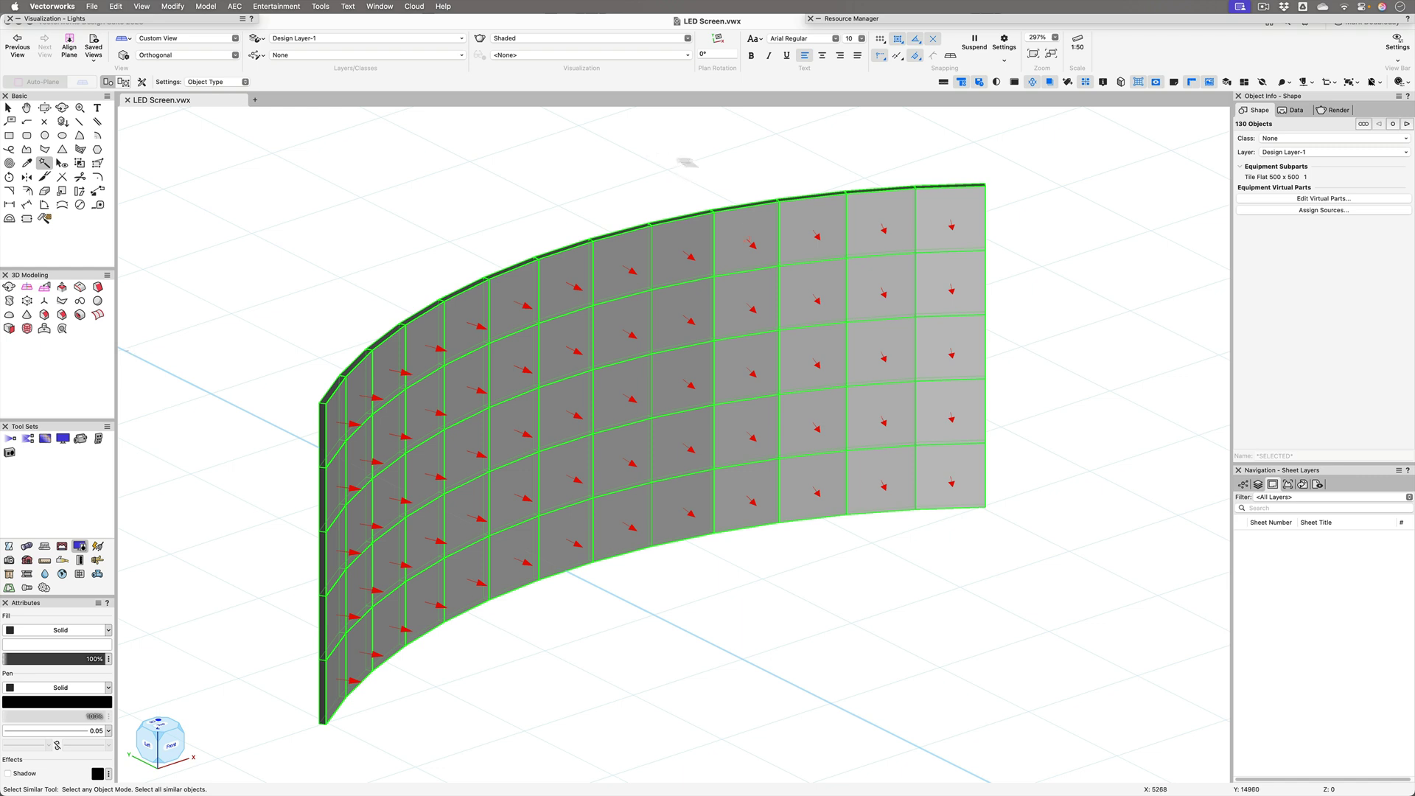
{"action": "left_click", "coordinate": [562, 286]}
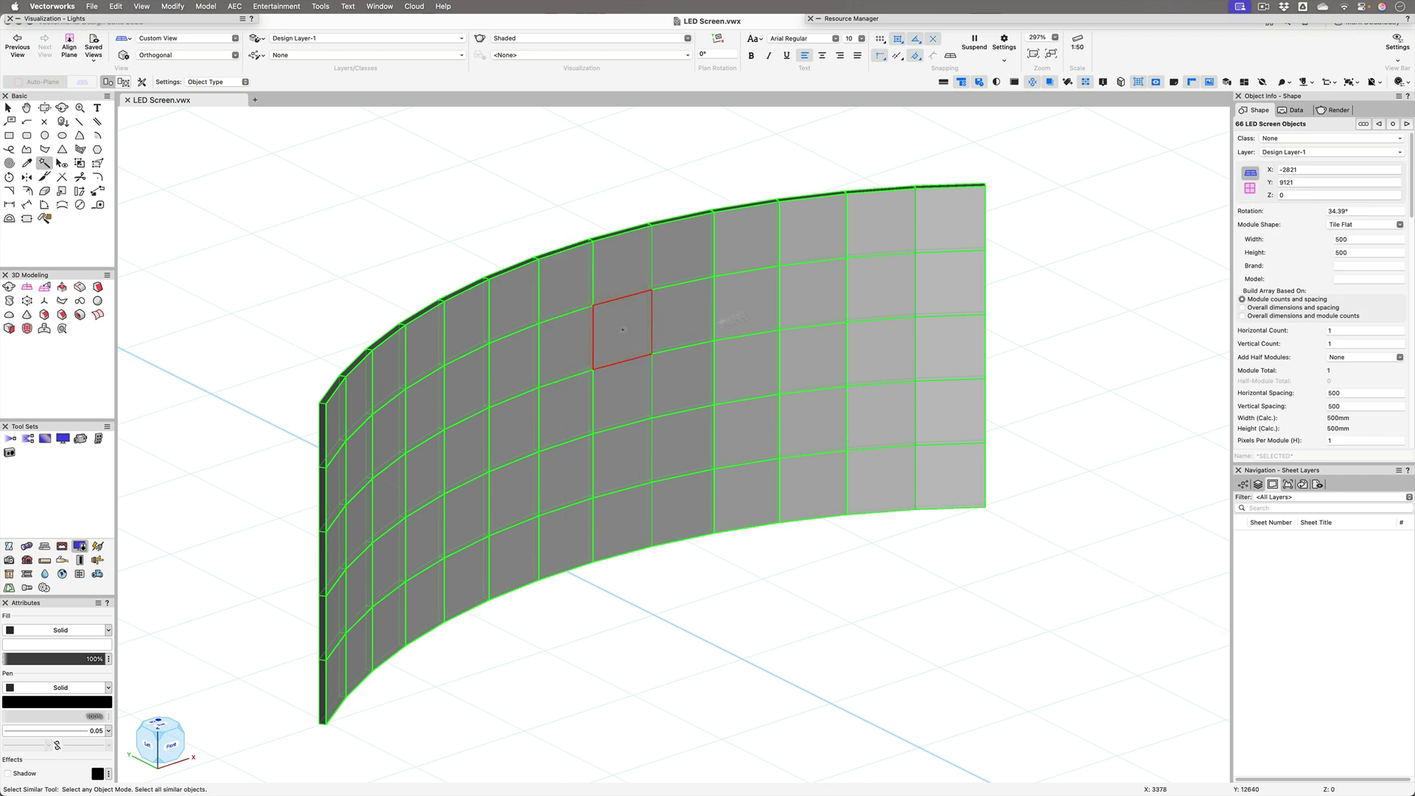
{"action": "left_click", "coordinate": [951, 220]}
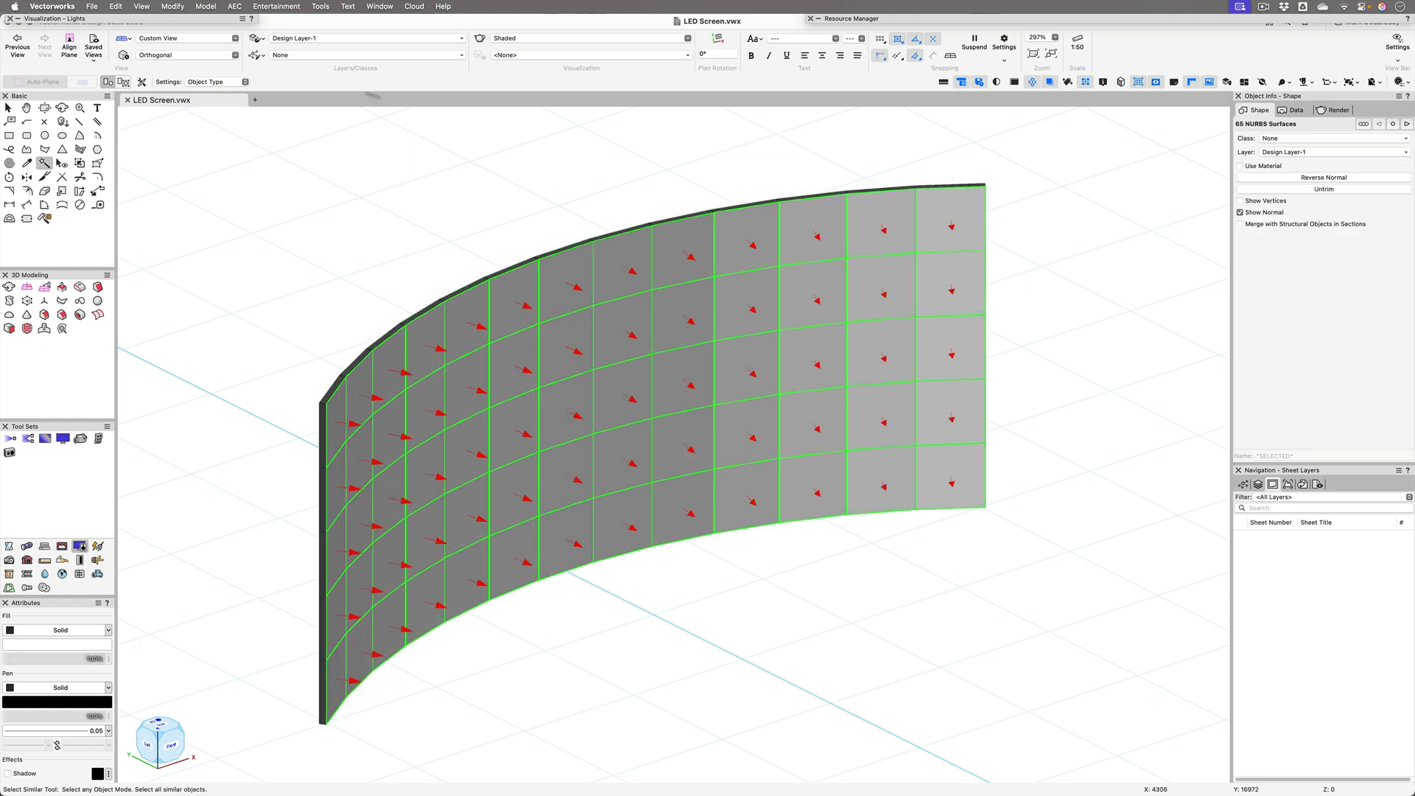
Merge the selected surfaces into one Solid Addition of 6050 × 1014 × 2500, then deselect it.
{"action": "left_click", "coordinate": [212, 7]}
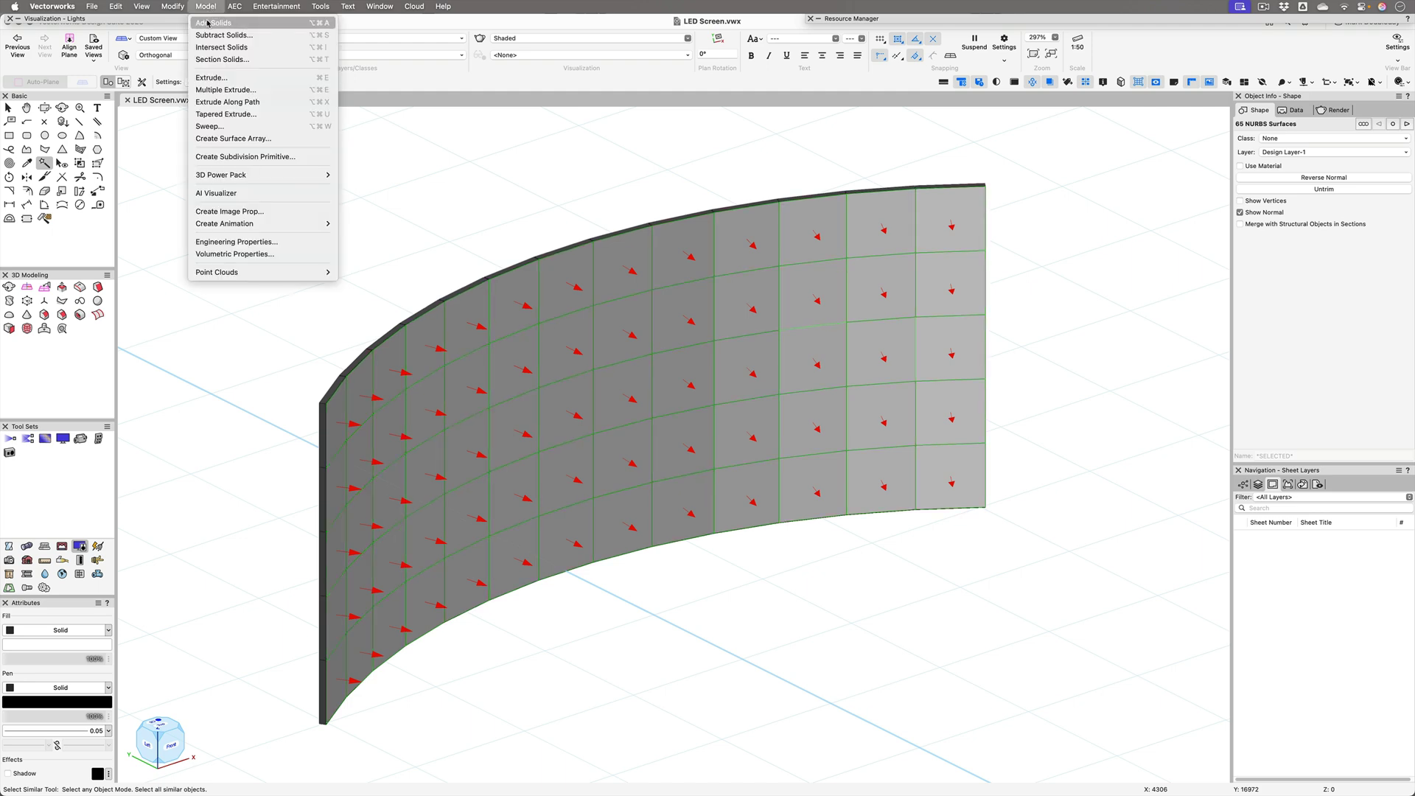
{"action": "left_click", "coordinate": [212, 23]}
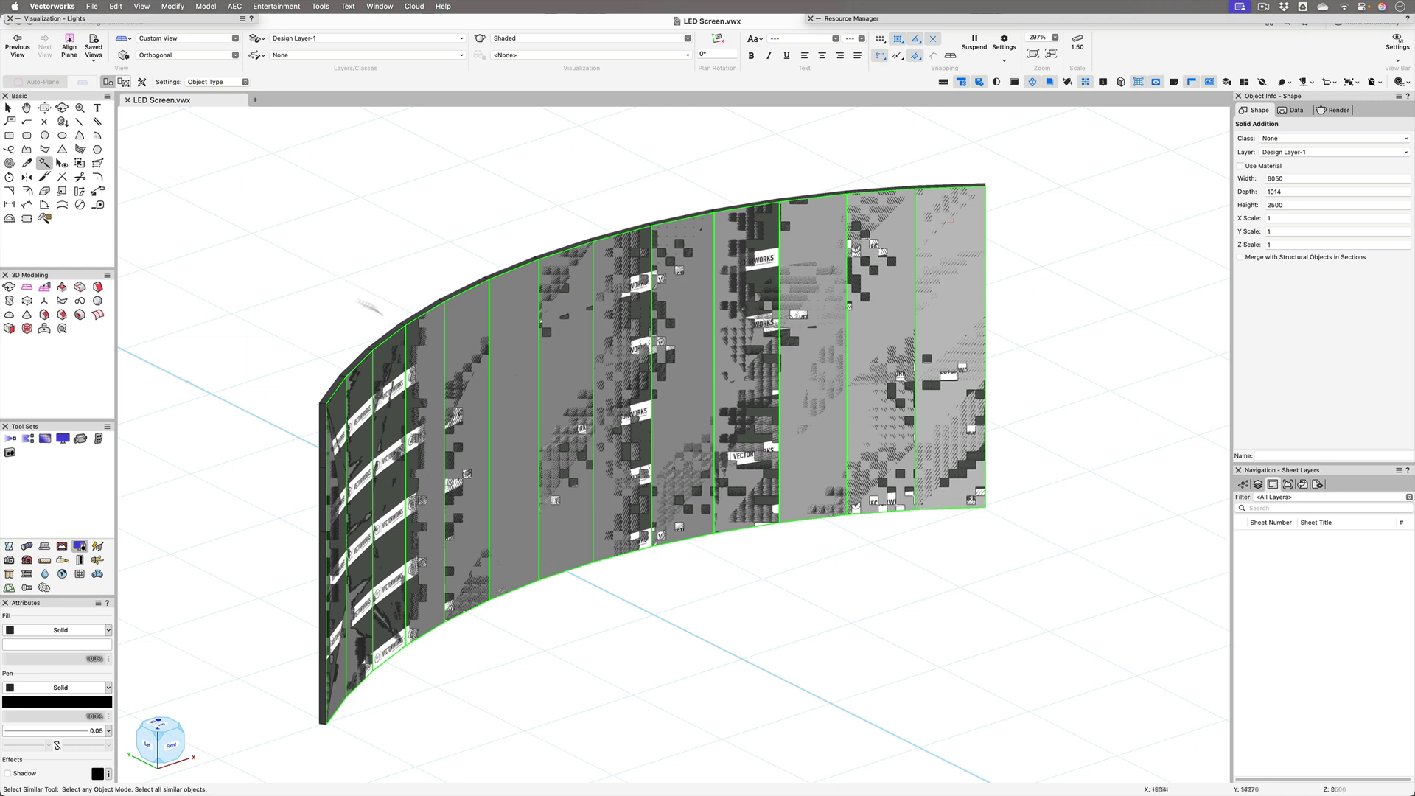
{"action": "key", "text": "x"}
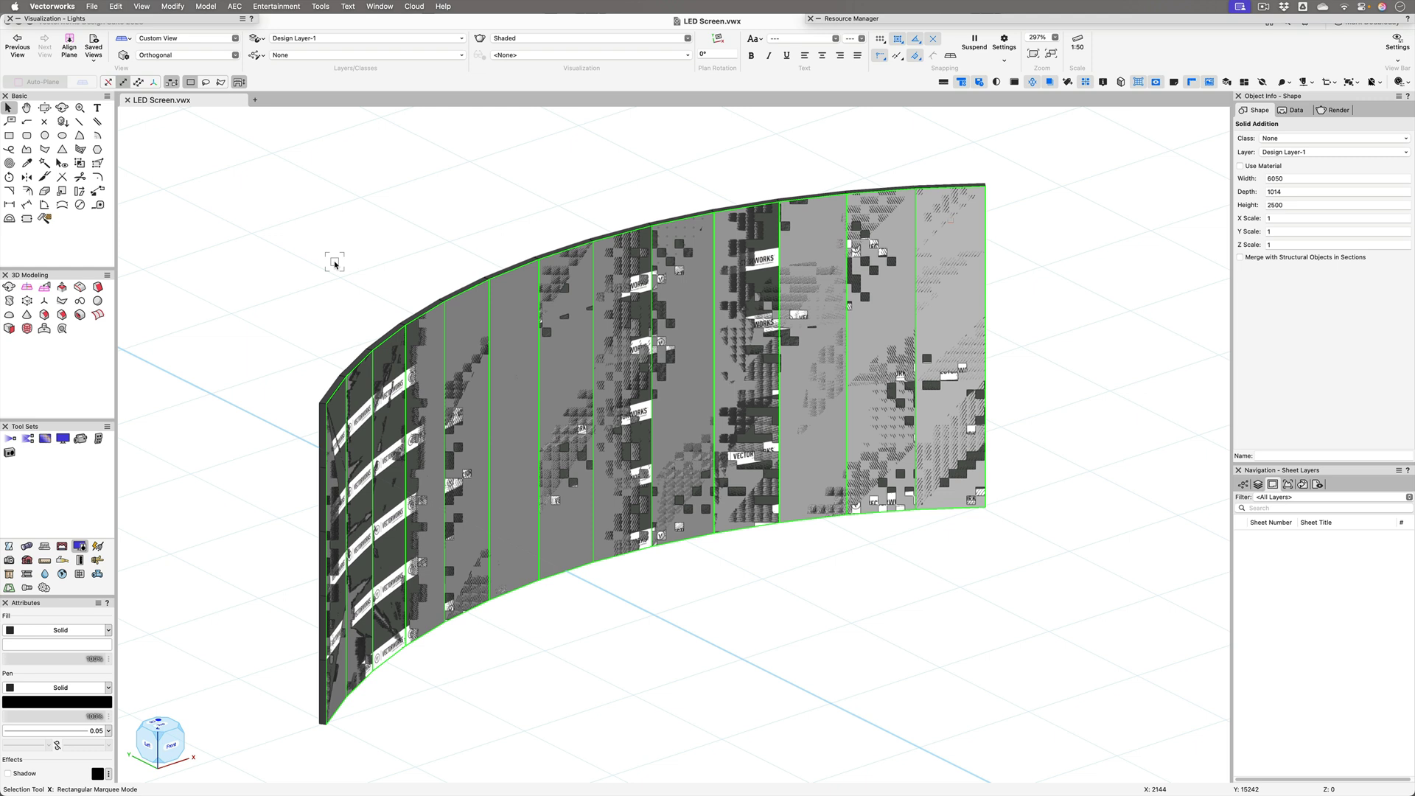
{"action": "left_click", "coordinate": [442, 207]}
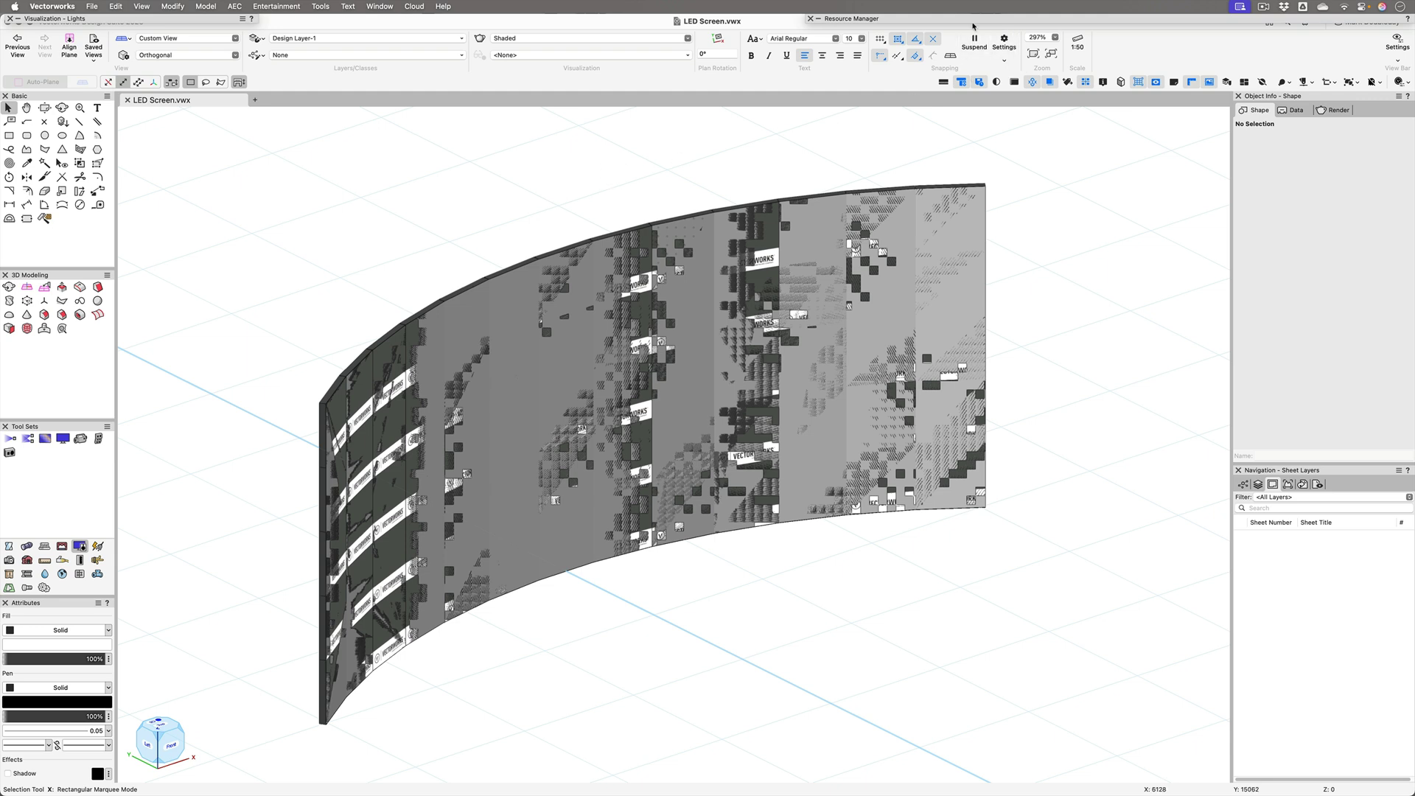
Duplicate the Vectorworks Logo RT texture as Vectorworks Logo RT-2.
{"action": "mouse_move", "coordinate": [974, 18]}
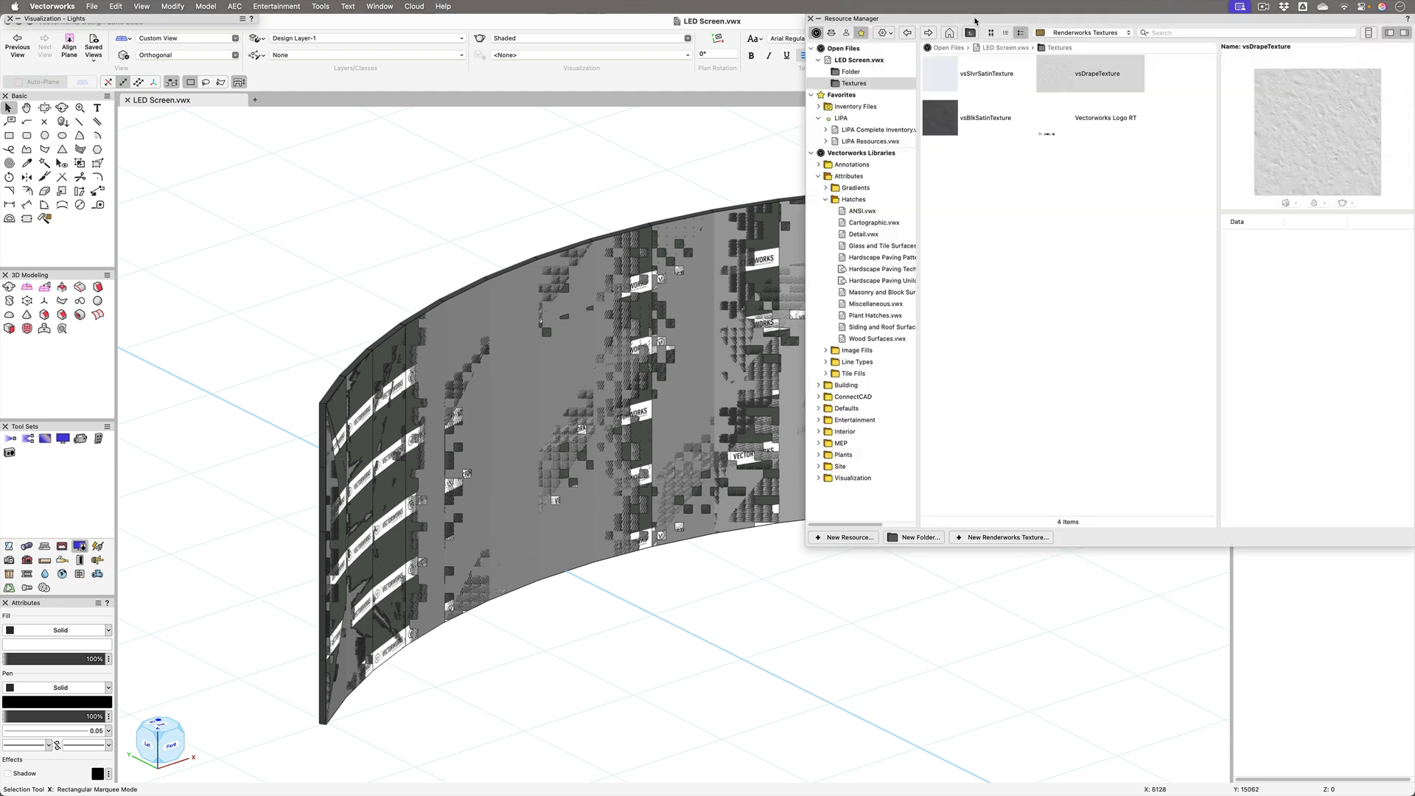
{"action": "right_click", "coordinate": [1052, 116]}
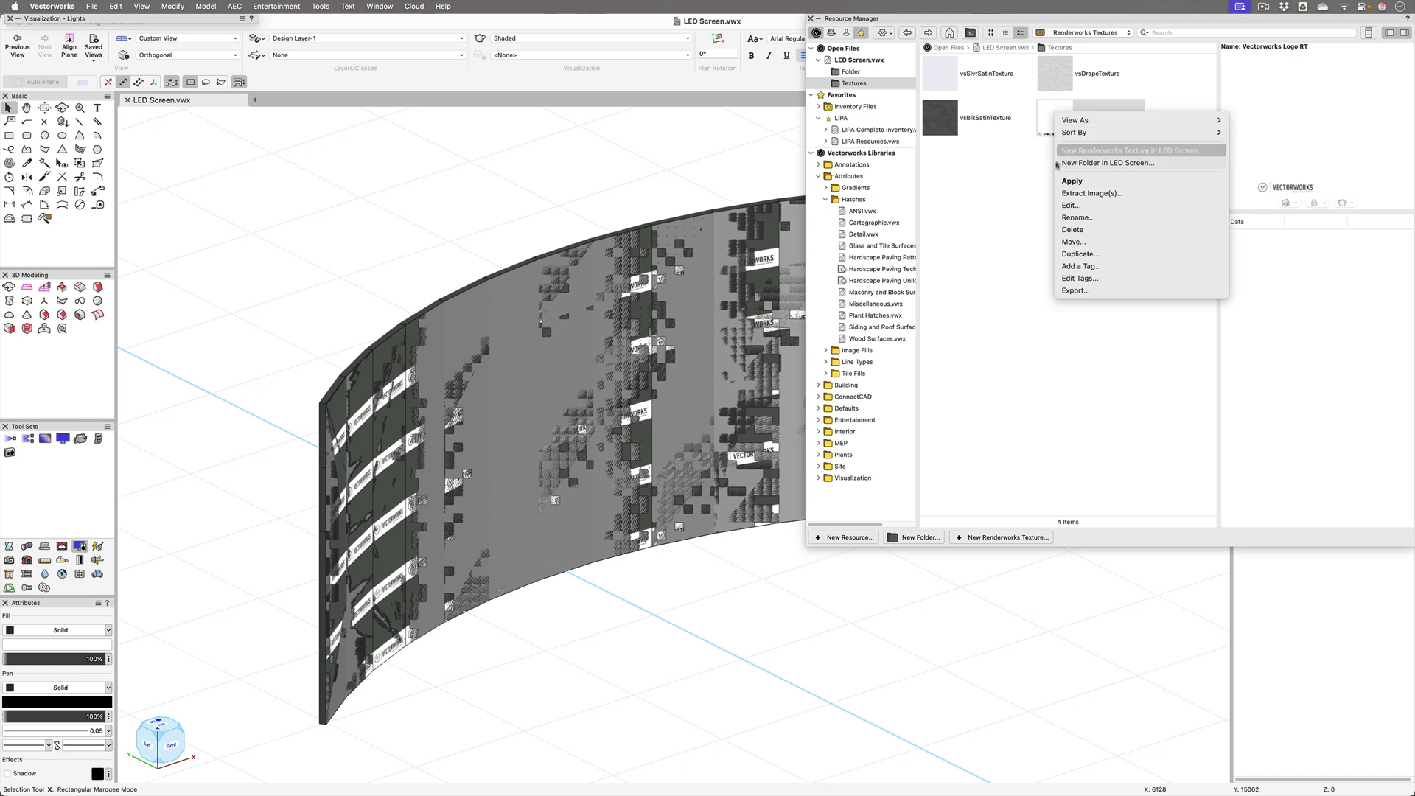
{"action": "left_click", "coordinate": [1076, 254]}
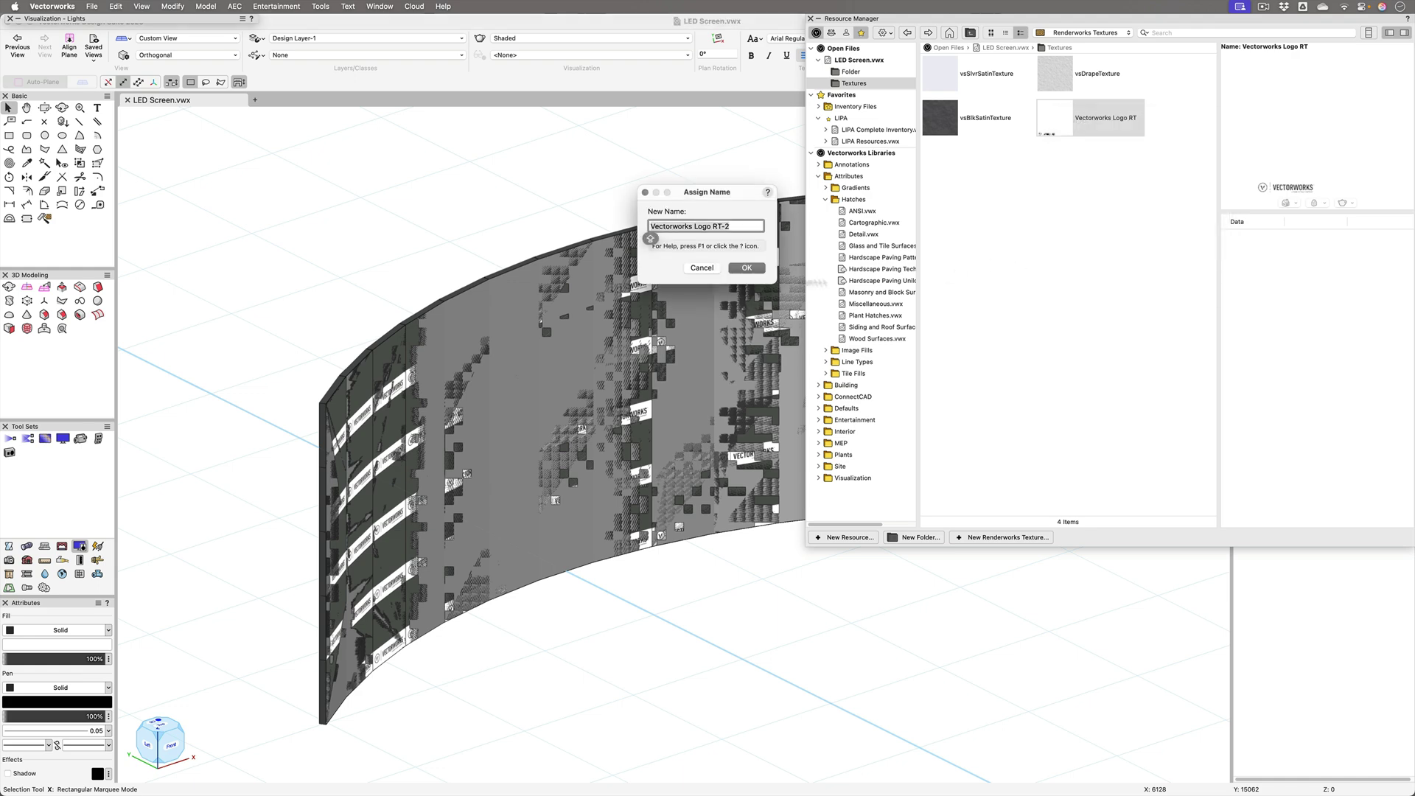
{"action": "left_click", "coordinate": [745, 268]}
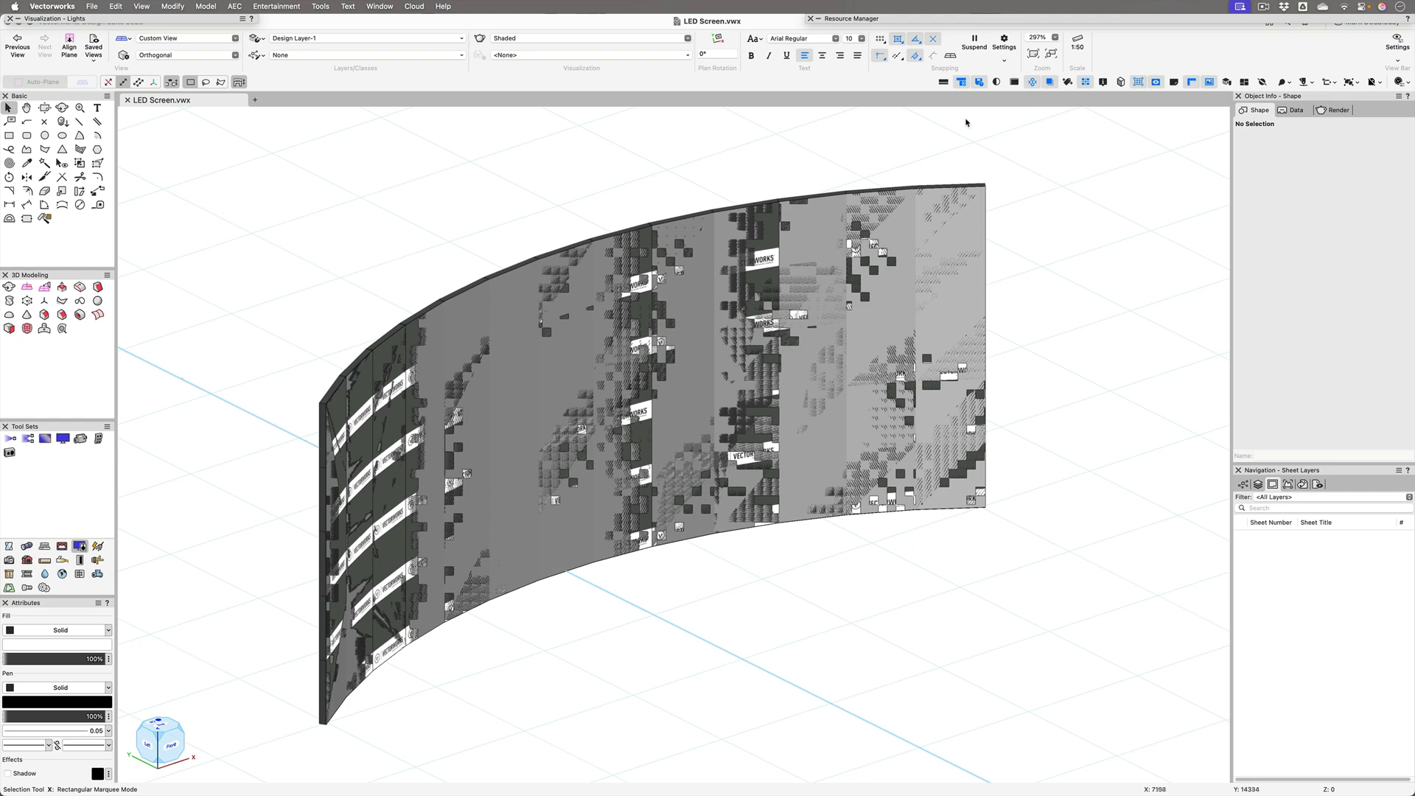
Give Vectorworks Logo RT a Plain transparency shader with opacity 0.
{"action": "mouse_move", "coordinate": [993, 20]}
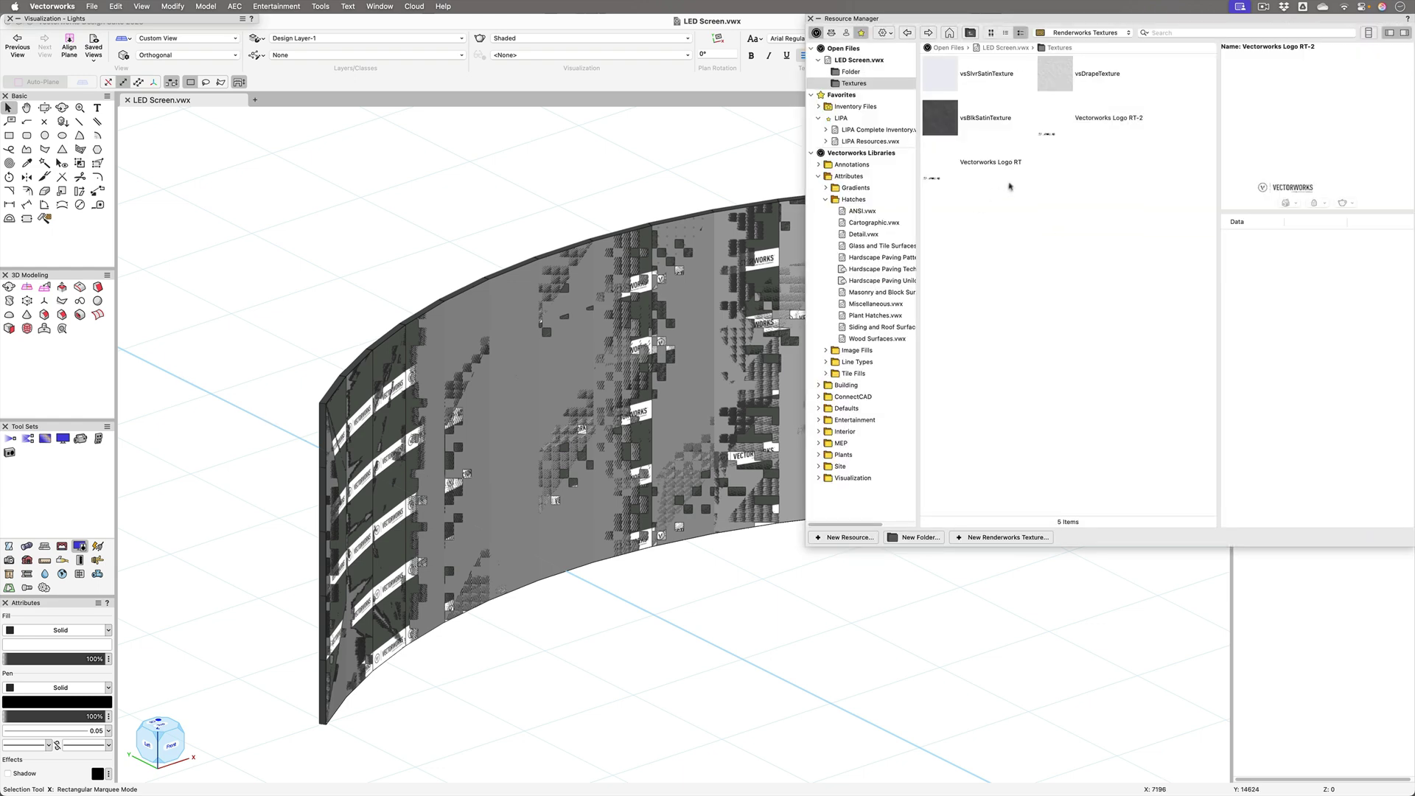
{"action": "right_click", "coordinate": [939, 161]}
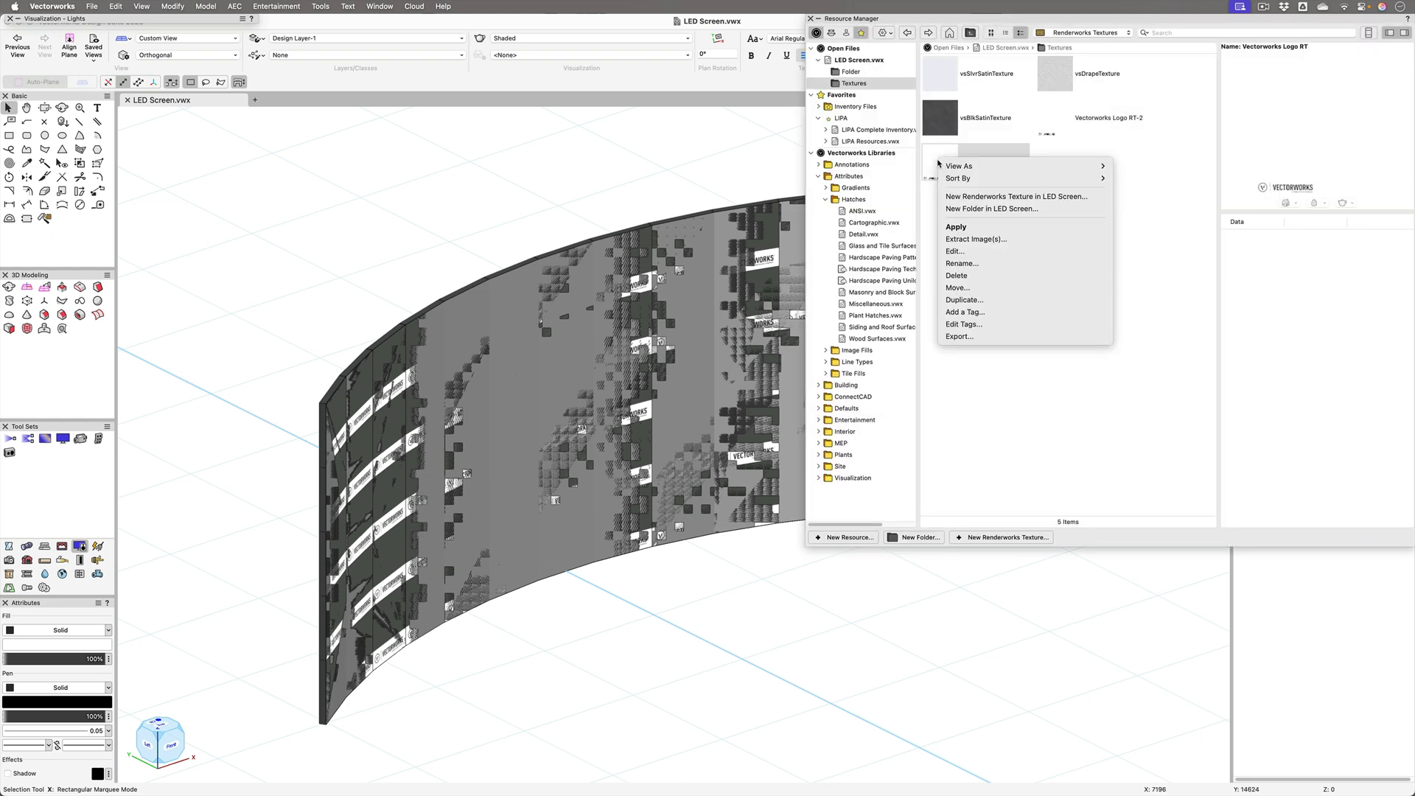
{"action": "left_click", "coordinate": [954, 251]}
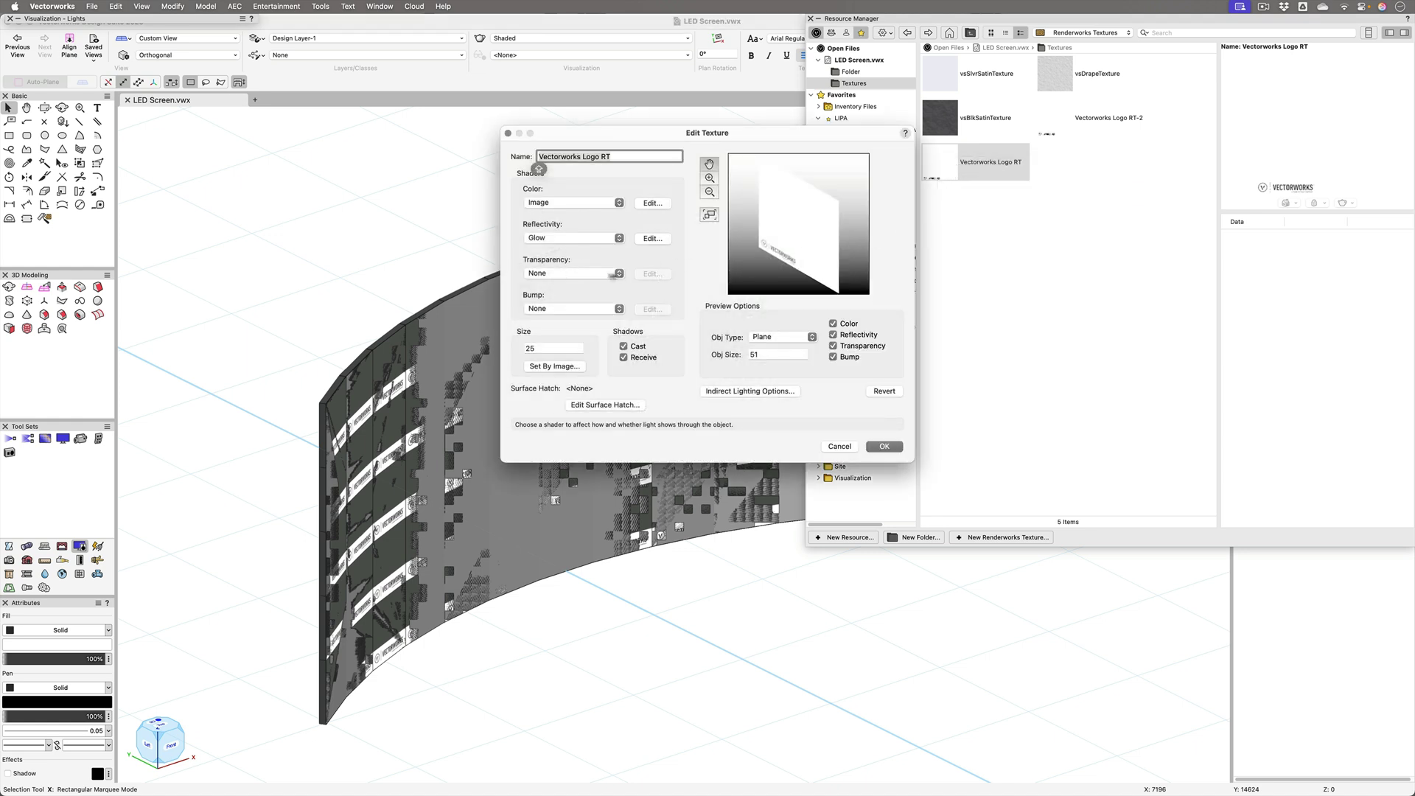
{"action": "left_click", "coordinate": [587, 274]}
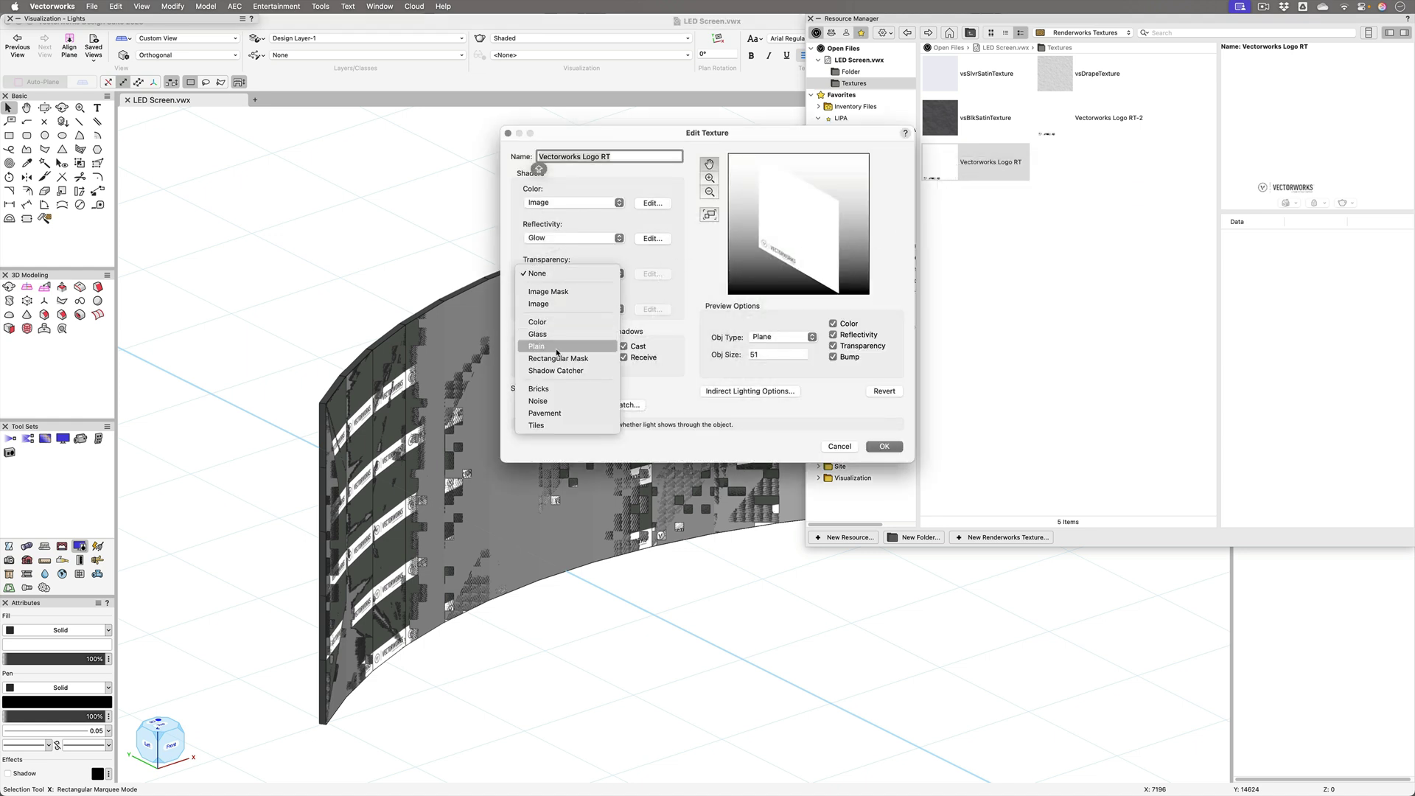
{"action": "left_click", "coordinate": [549, 289]}
{"action": "left_click", "coordinate": [648, 274]}
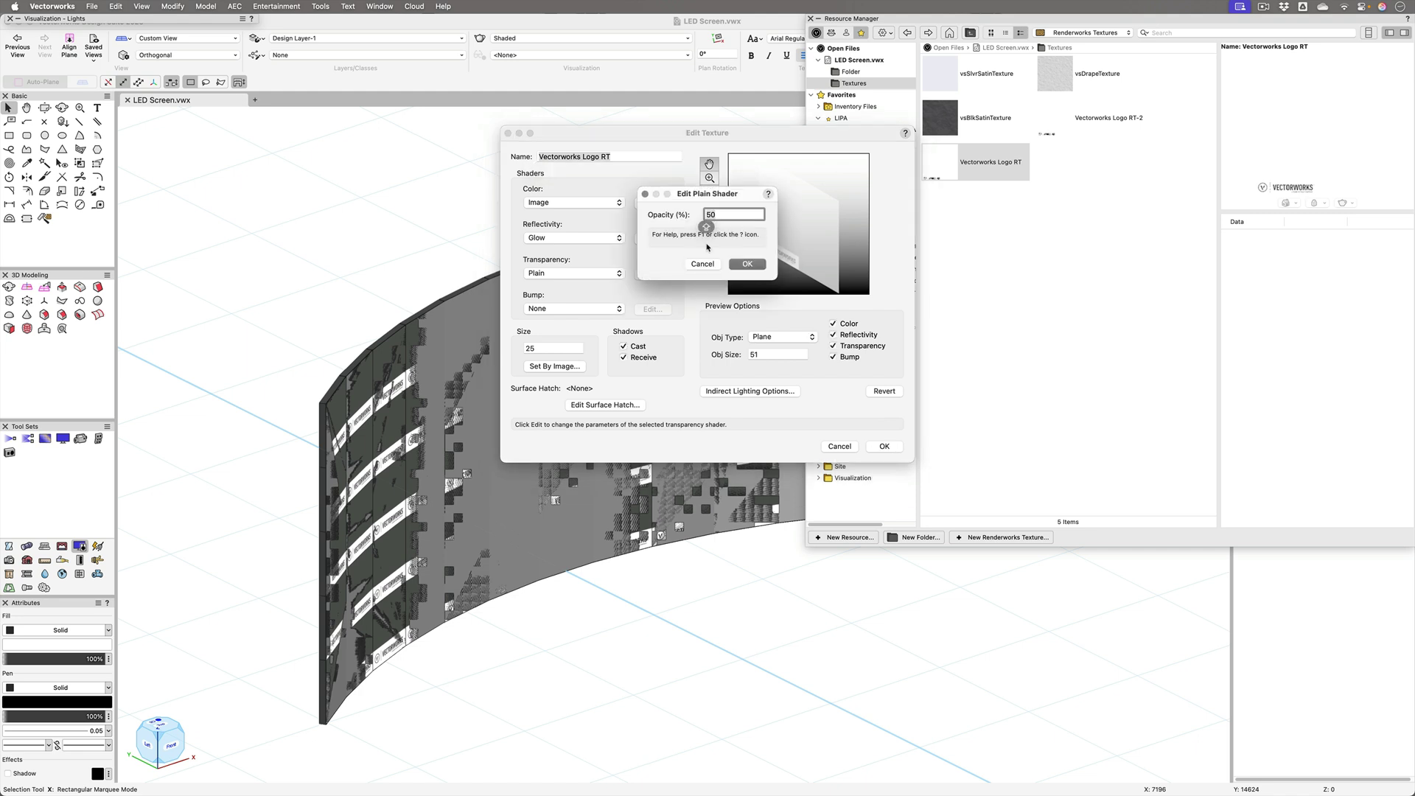
{"action": "type", "text": "0"}
{"action": "key", "text": "Return"}
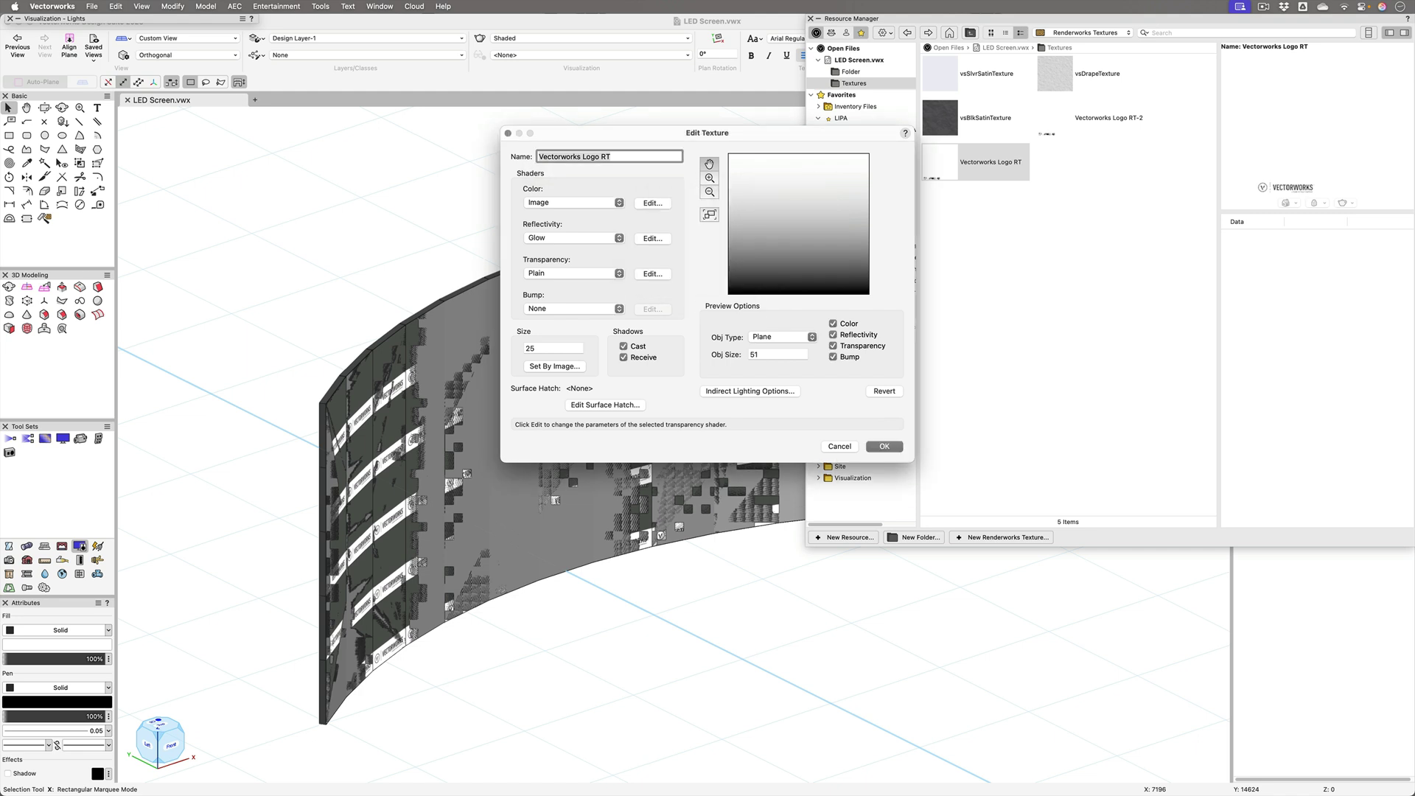
{"action": "left_click", "coordinate": [887, 446]}
{"action": "left_click", "coordinate": [543, 214]}
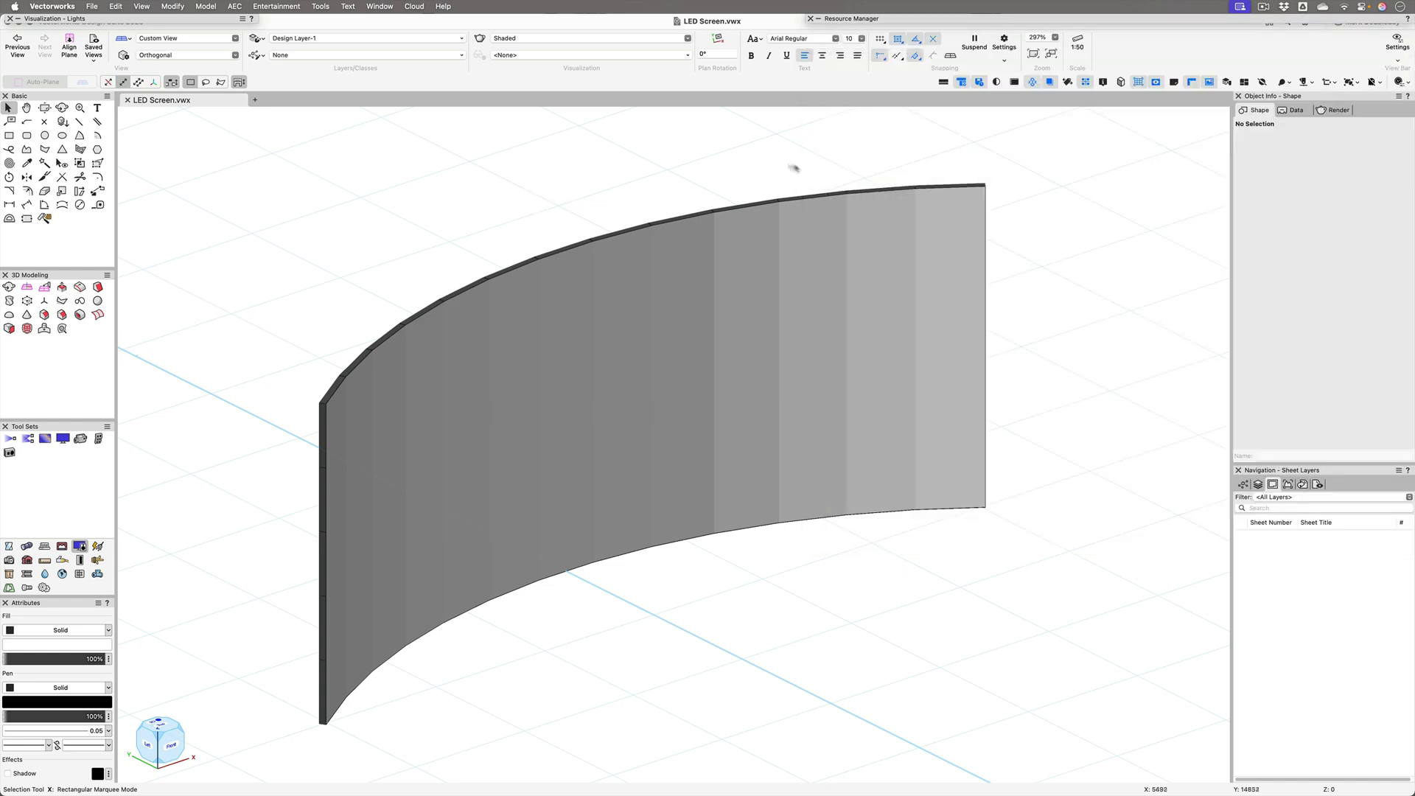
In Top/Plan wireframe, select the 6500 mm arc Polygon lying under the wall's edge.
{"action": "key", "text": "F5"}
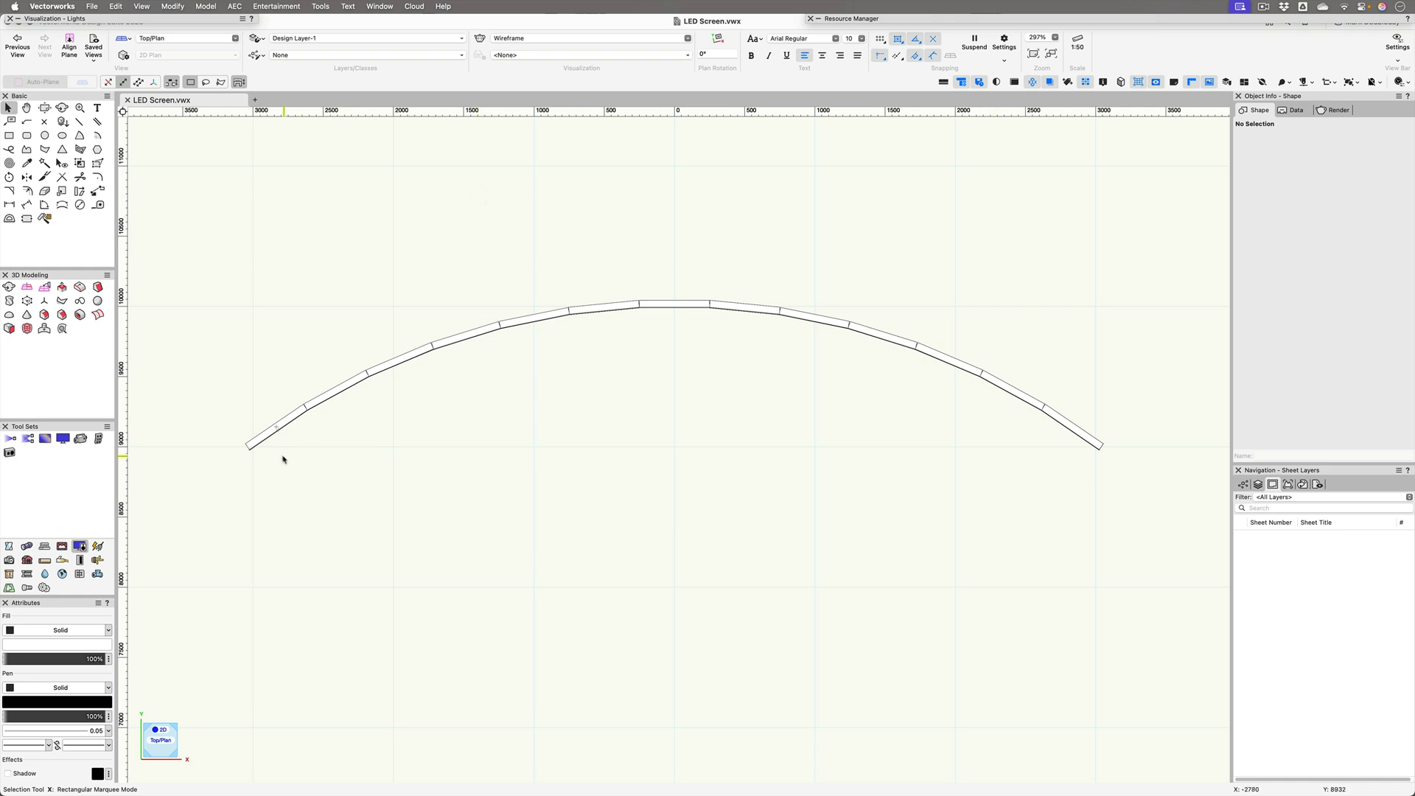
{"action": "scroll", "coordinate": [266, 438], "scroll_direction": "up", "scroll_amount": 3}
{"action": "scroll", "coordinate": [266, 438], "scroll_direction": "up", "scroll_amount": 7}
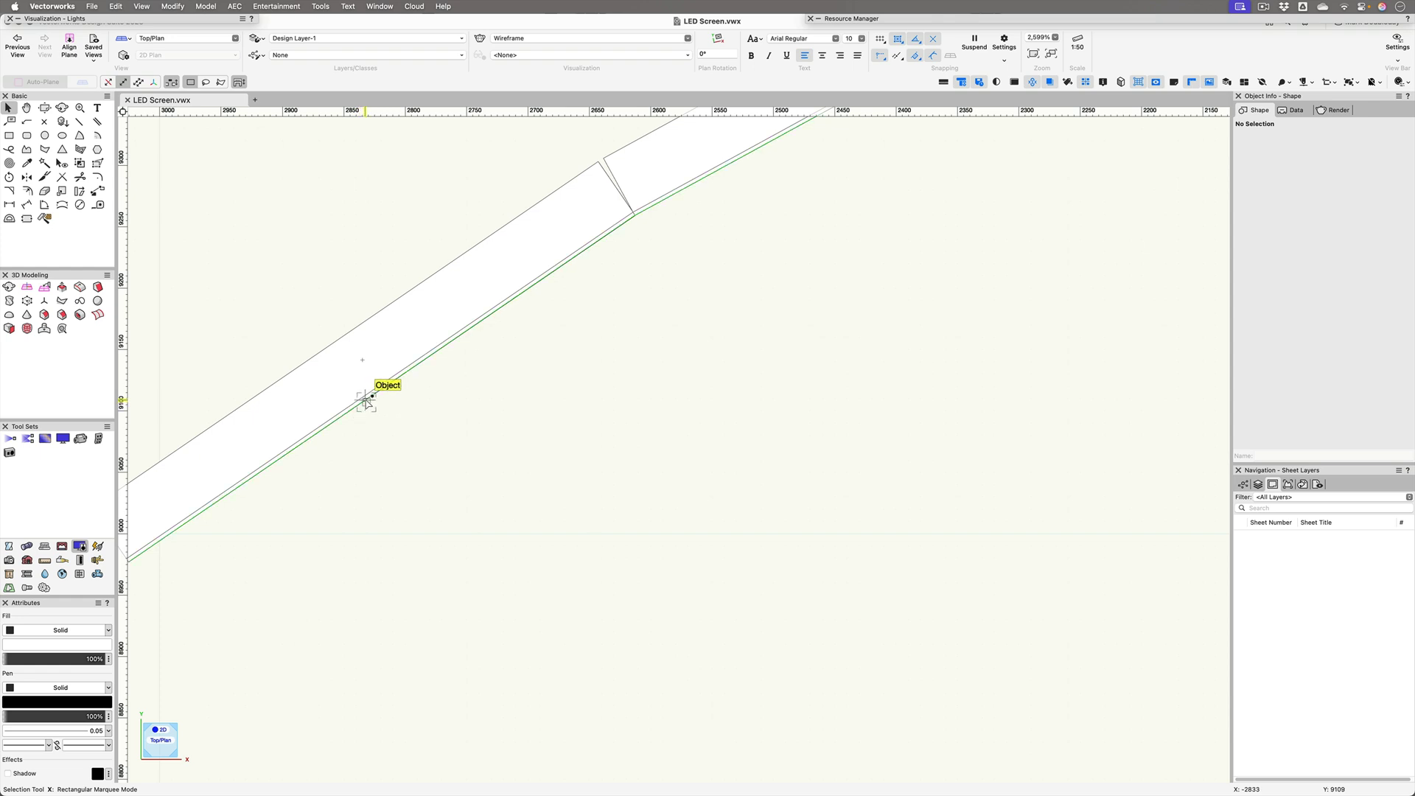
{"action": "left_click", "coordinate": [364, 400]}
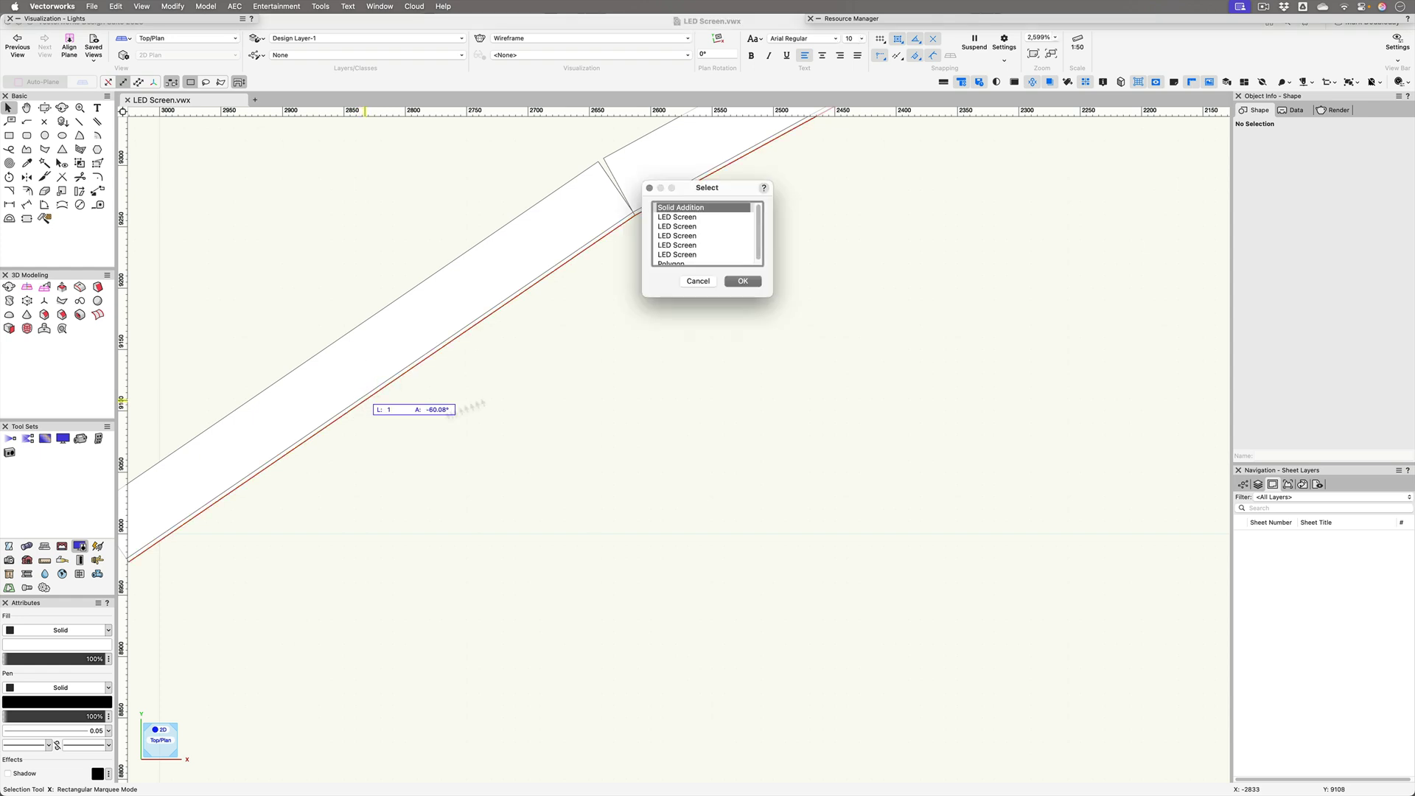
{"action": "left_click", "coordinate": [669, 263]}
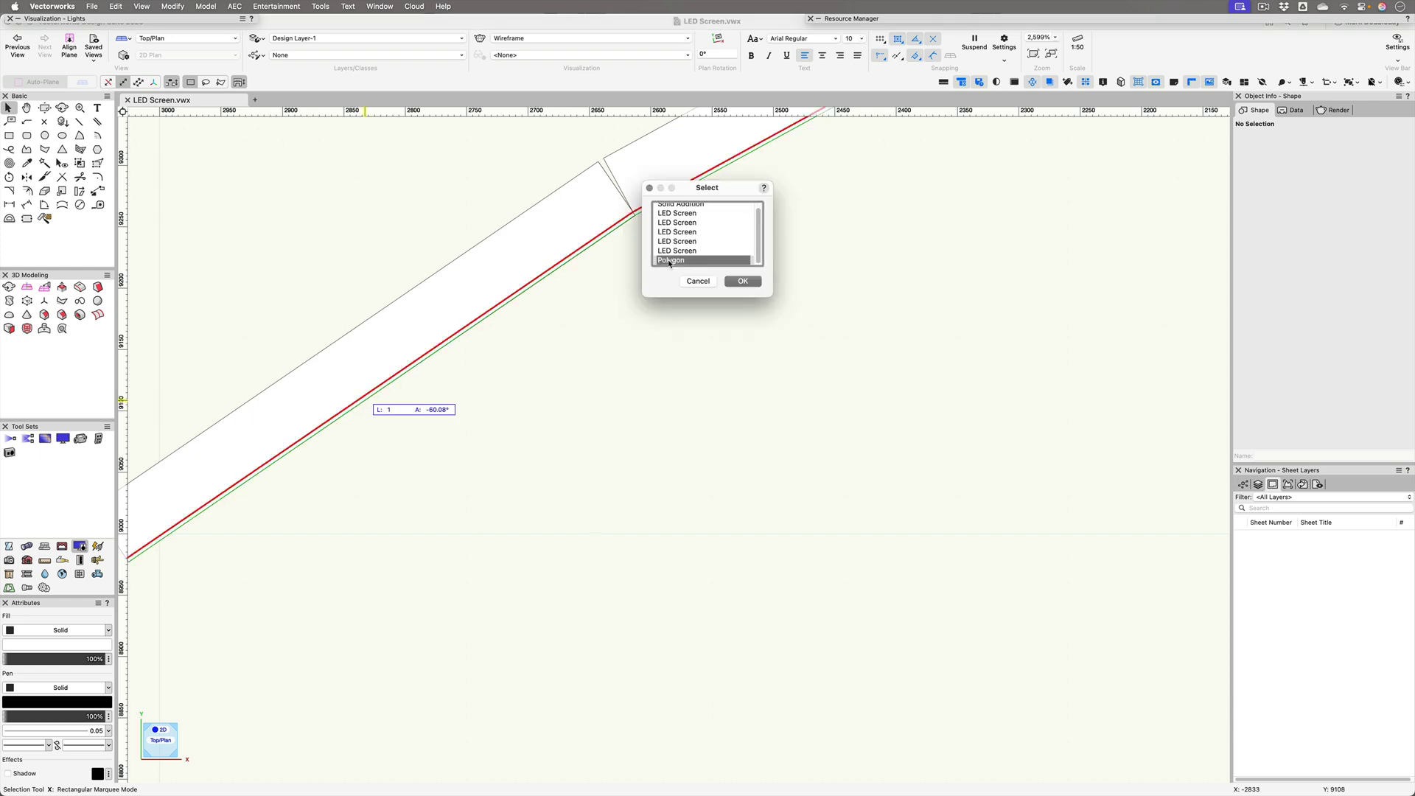
{"action": "left_click", "coordinate": [743, 281]}
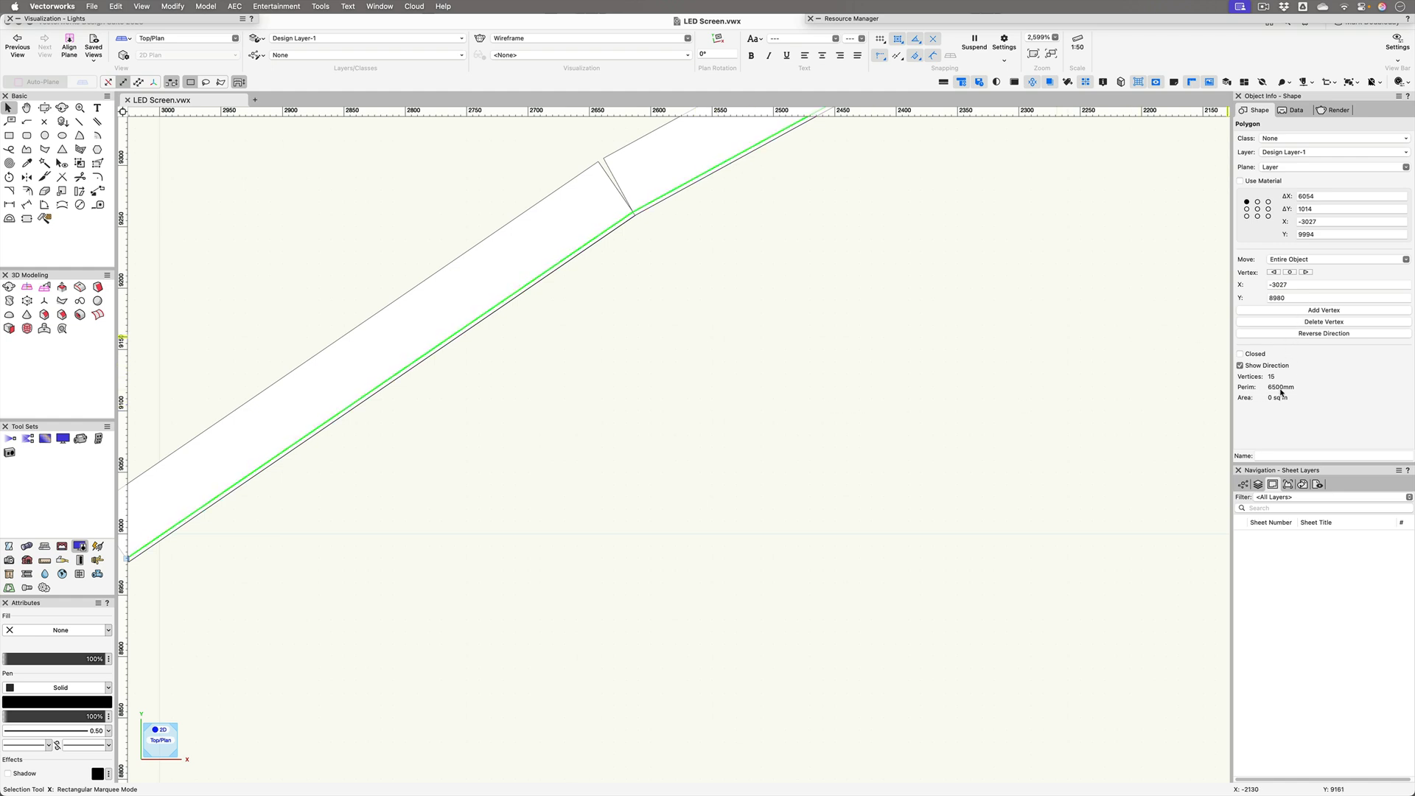
{"action": "scroll", "coordinate": [562, 396], "scroll_direction": "down", "scroll_amount": 4}
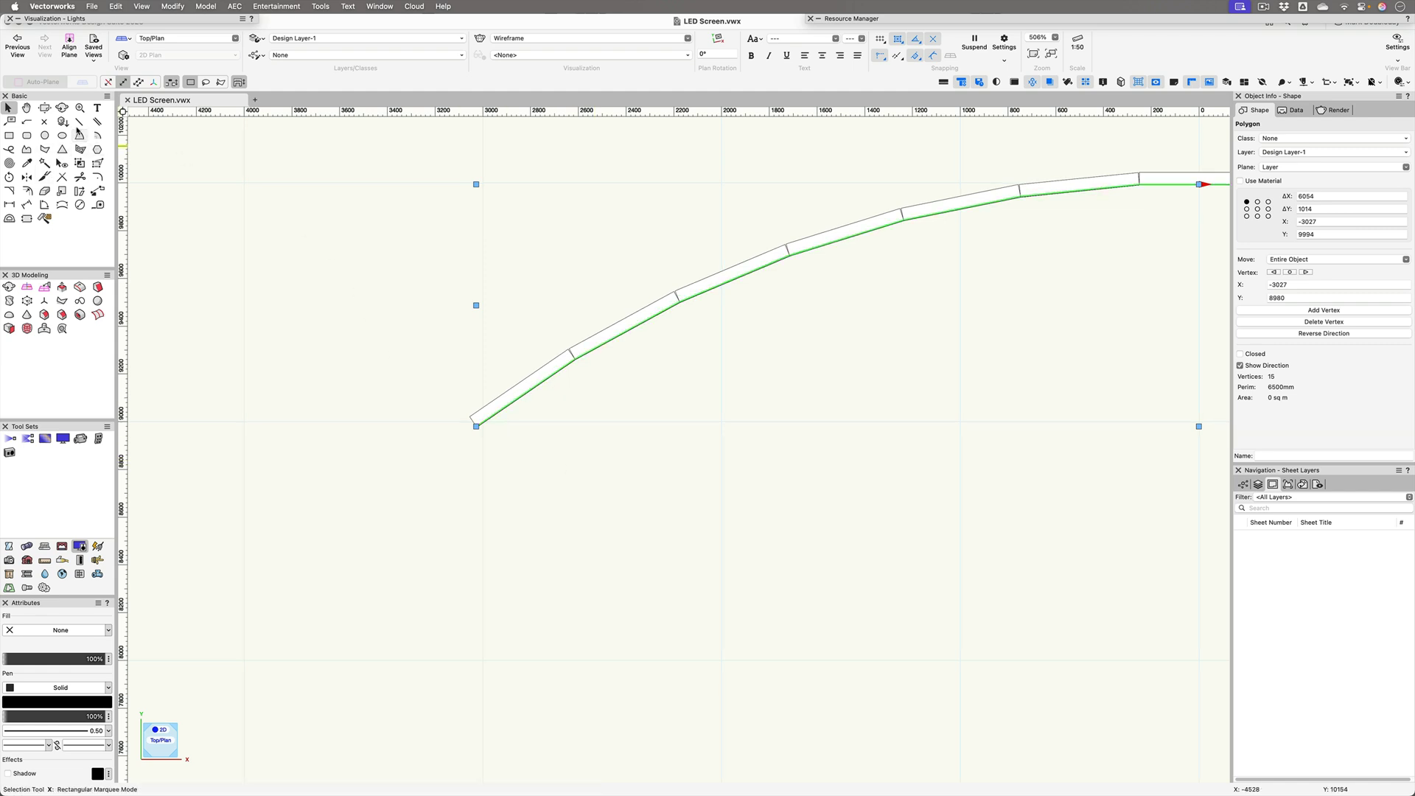
Draw a line snapped from the arc's left endpoint to its right endpoint.
{"action": "left_click", "coordinate": [79, 122]}
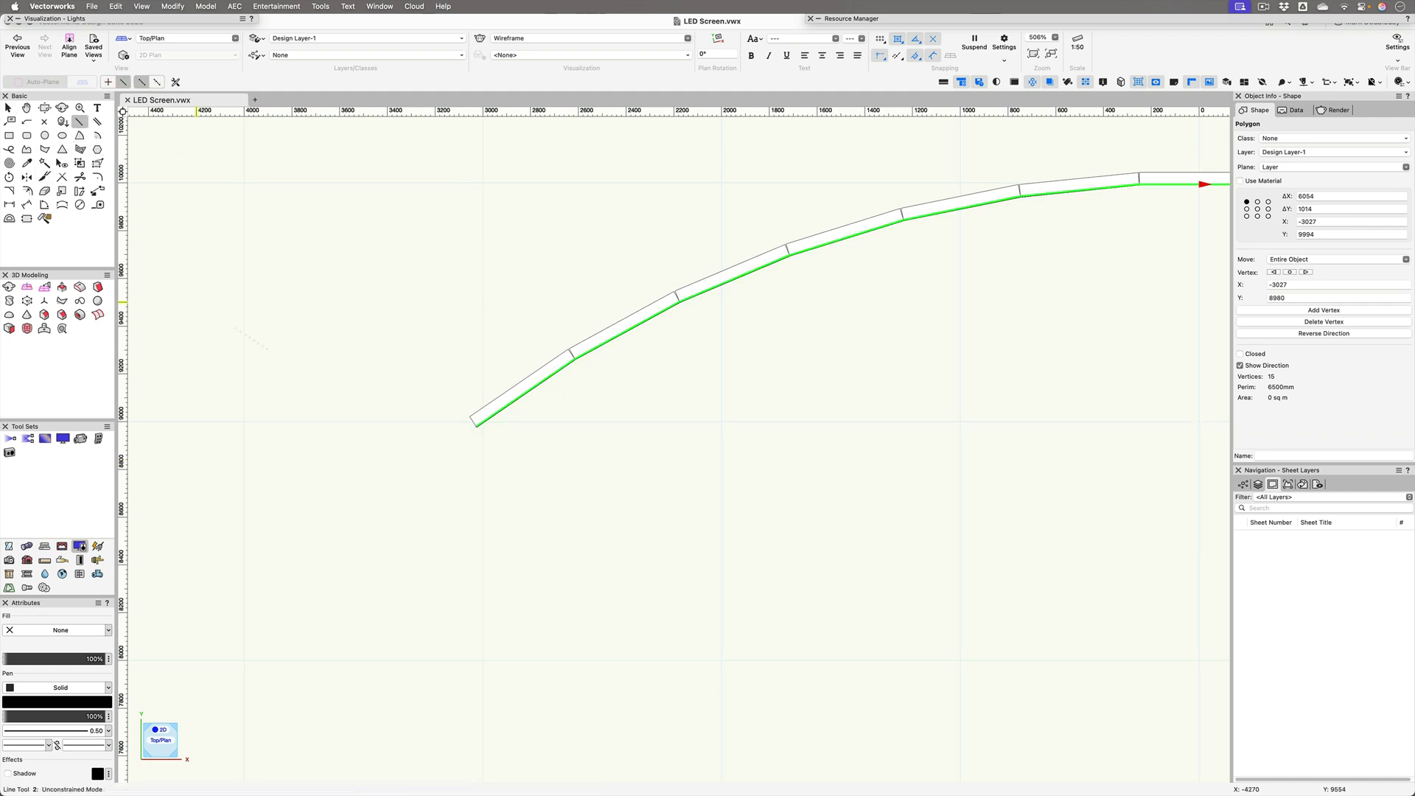
{"action": "left_click", "coordinate": [473, 425]}
{"action": "scroll", "coordinate": [619, 487], "scroll_direction": "down", "scroll_amount": 1}
{"action": "scroll", "coordinate": [614, 482], "scroll_direction": "right", "scroll_amount": 5}
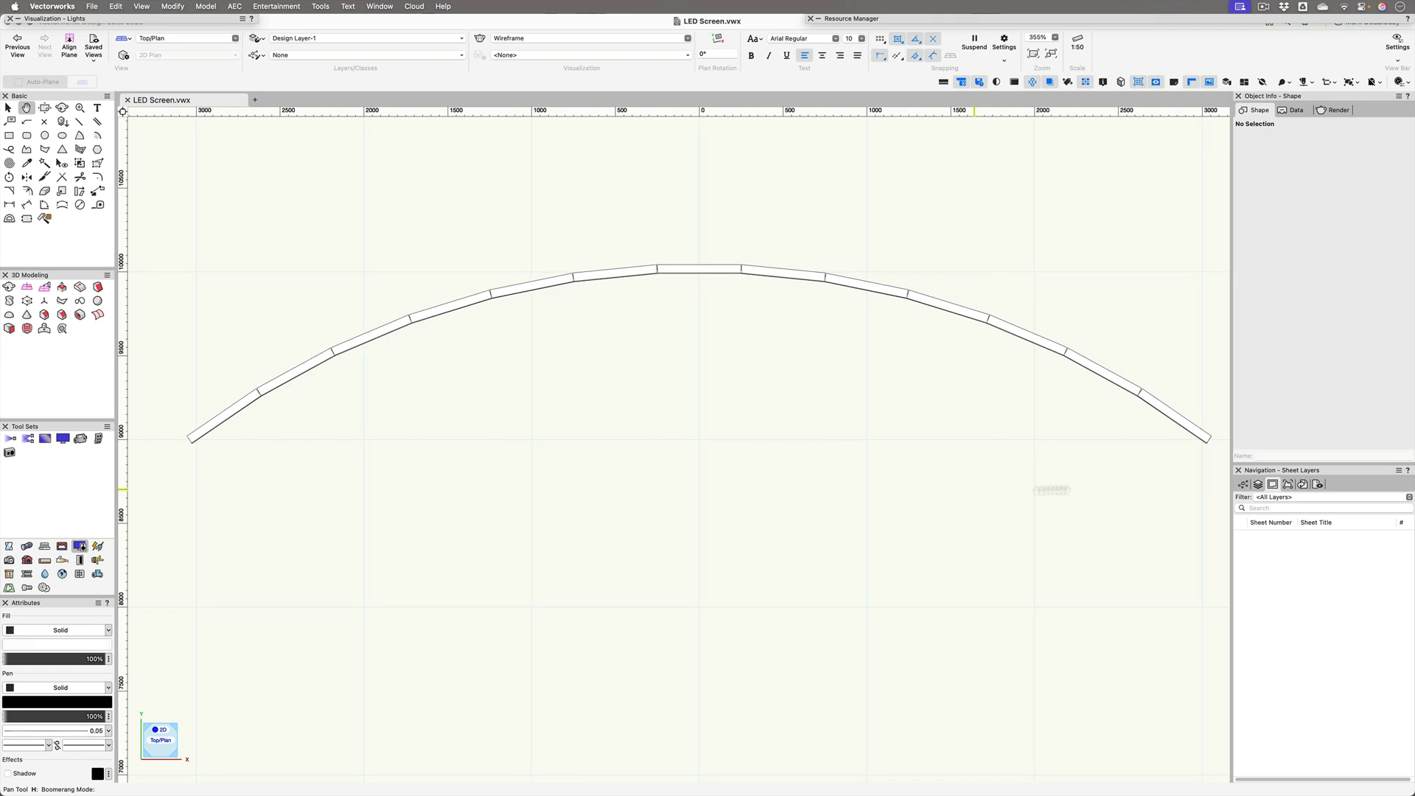
{"action": "scroll", "coordinate": [1199, 470], "scroll_direction": "up", "scroll_amount": 1}
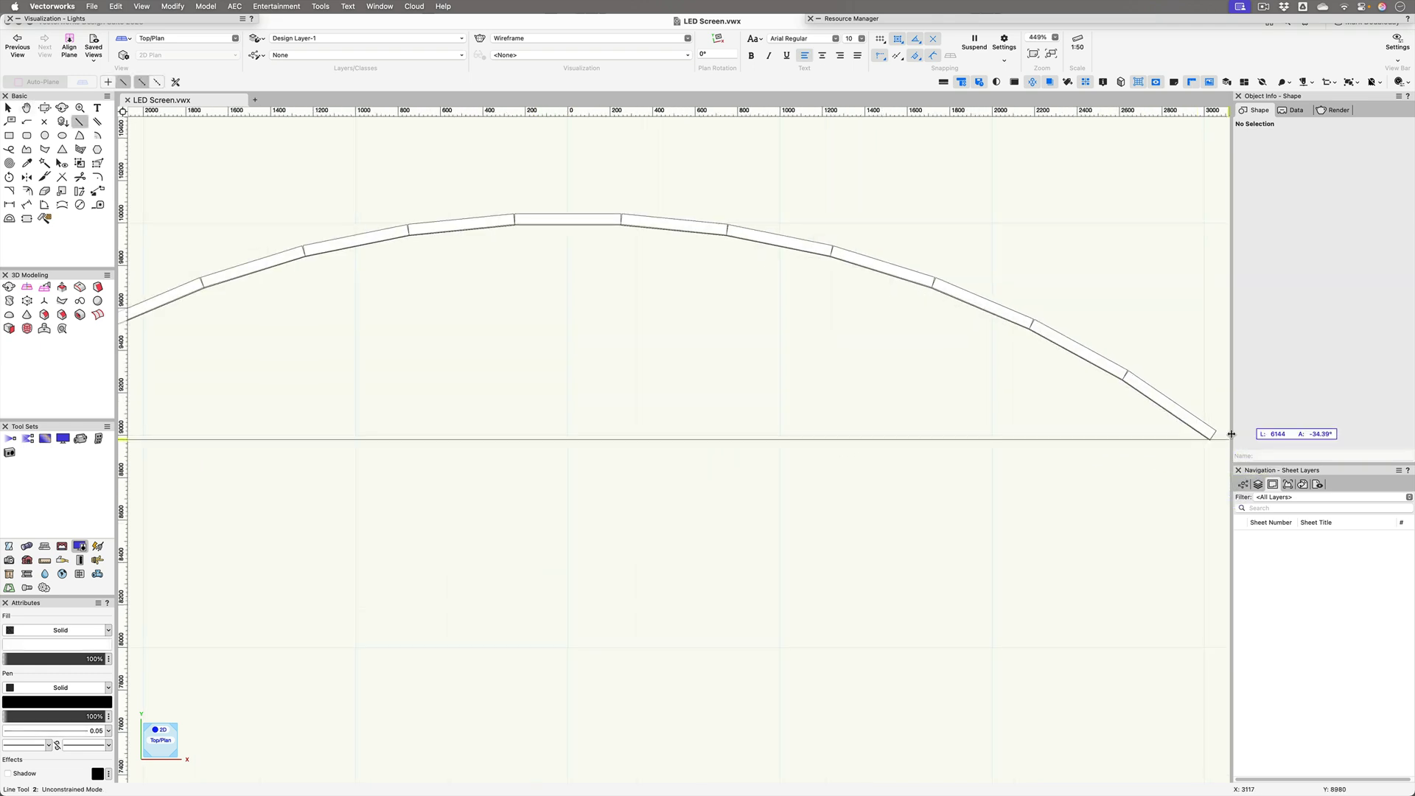
{"action": "scroll", "coordinate": [1179, 435], "scroll_direction": "right", "scroll_amount": 5}
{"action": "left_click", "coordinate": [792, 439]}
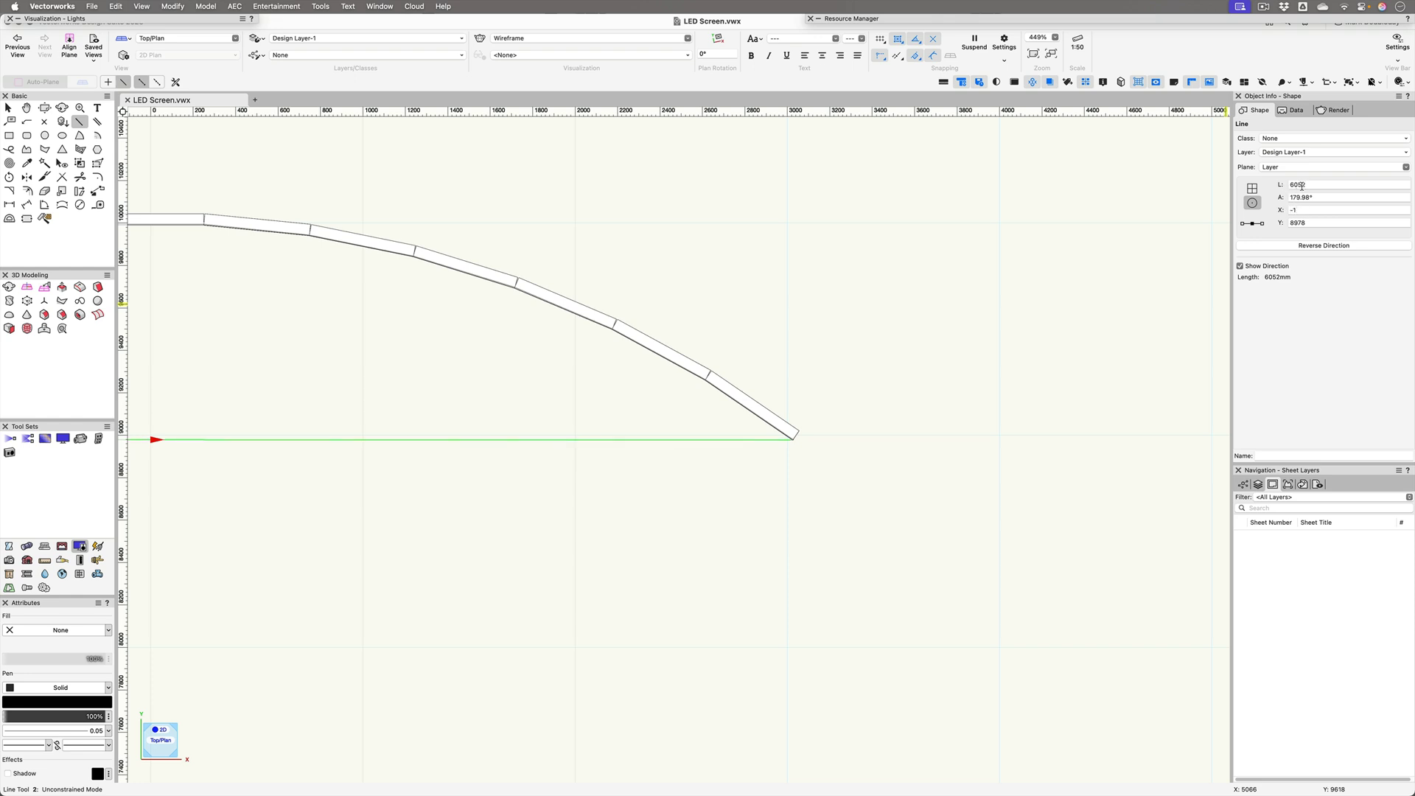
Set the line's angle to 180° in the Object Info palette.
{"action": "left_click", "coordinate": [1319, 197]}
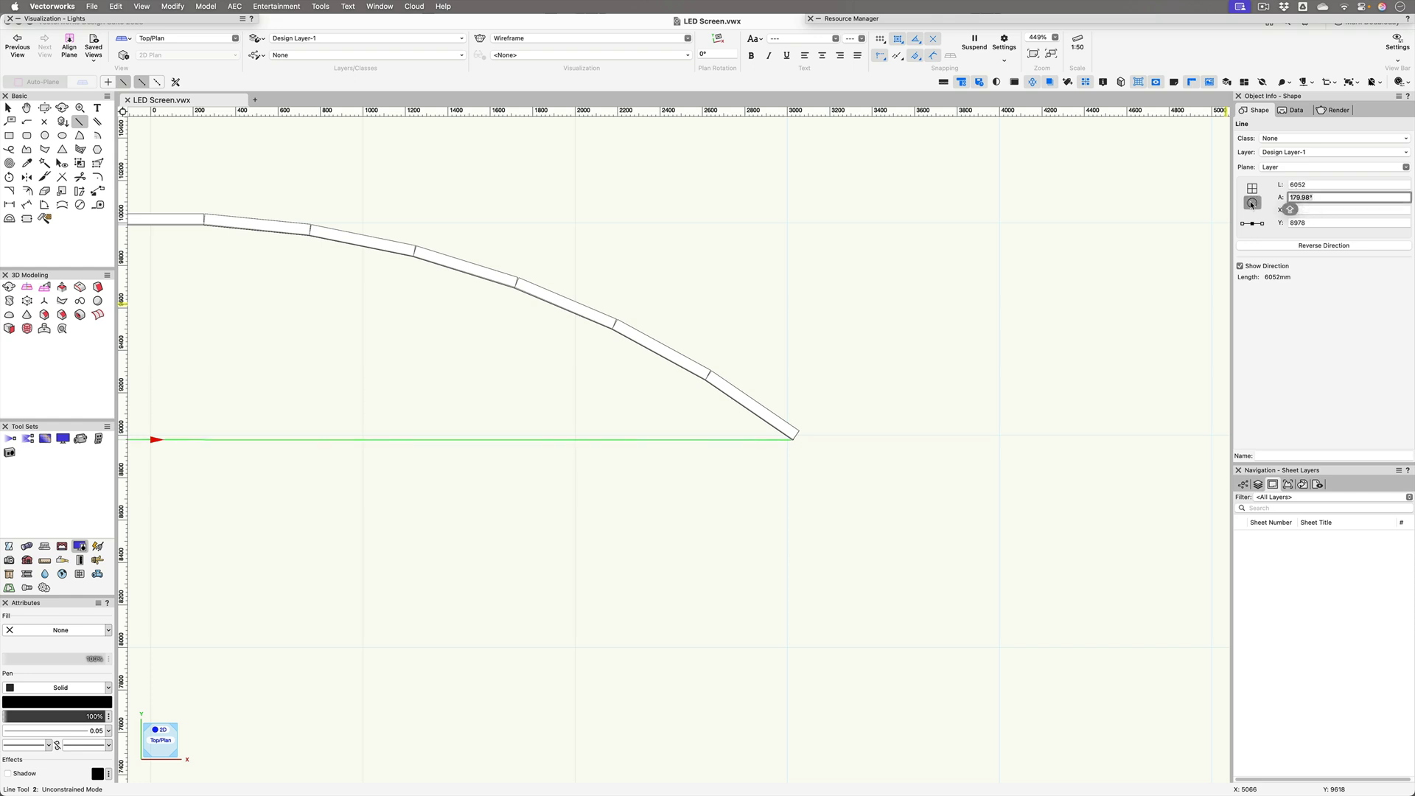
{"action": "type", "text": "0"}
{"action": "key", "text": "BackSpace"}
{"action": "type", "text": "180"}
{"action": "key", "text": "Return"}
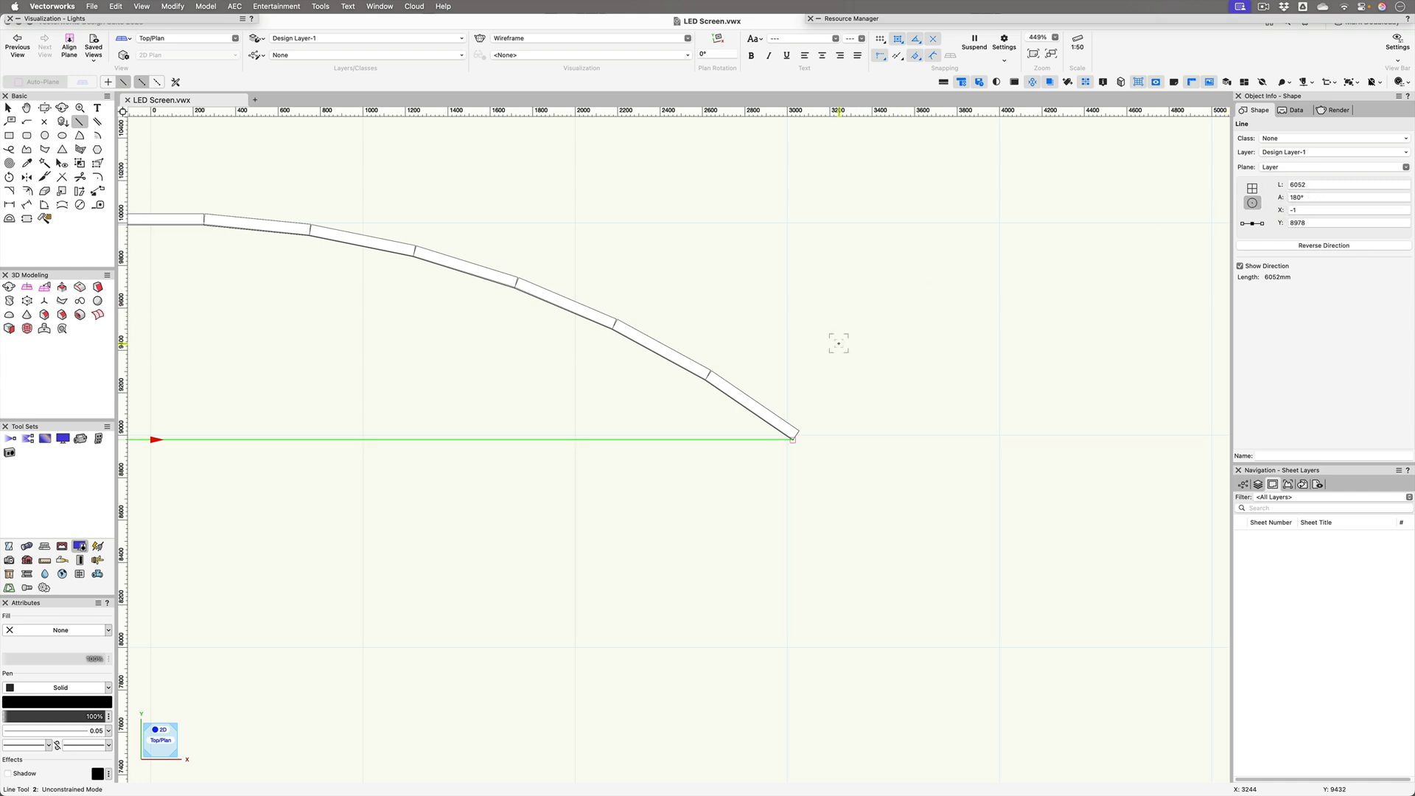
Check the 6052 mm chord line, deselect it, and bring up the Resource Manager textures.
{"action": "key", "text": "x"}
{"action": "key", "text": "x"}
{"action": "scroll", "coordinate": [820, 347], "scroll_direction": "down", "scroll_amount": 3}
{"action": "middle_click_drag", "start_coordinate": [820, 347], "coordinate": [688, 495]}
{"action": "left_click", "coordinate": [702, 457]}
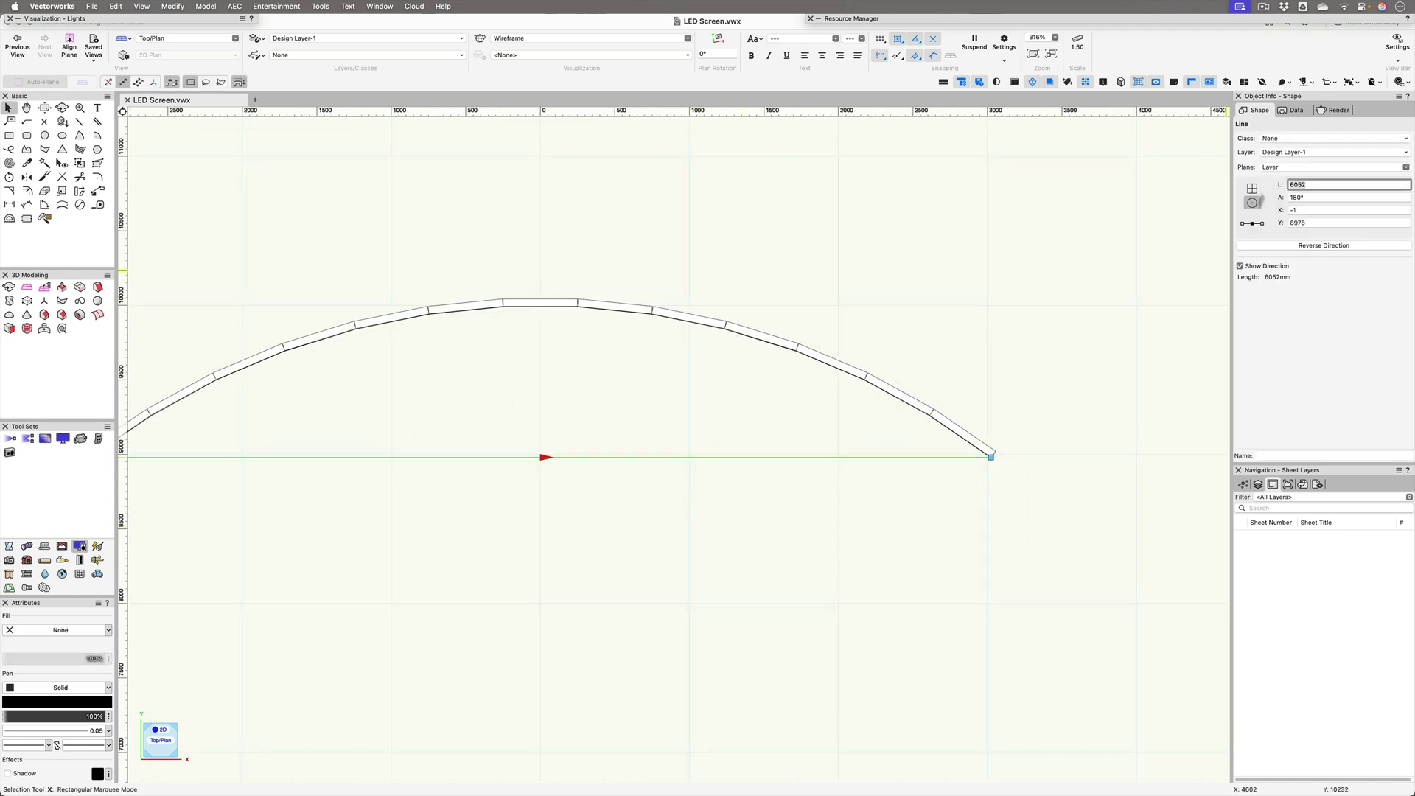
{"action": "left_click", "coordinate": [836, 242]}
{"action": "key", "text": "super+r"}
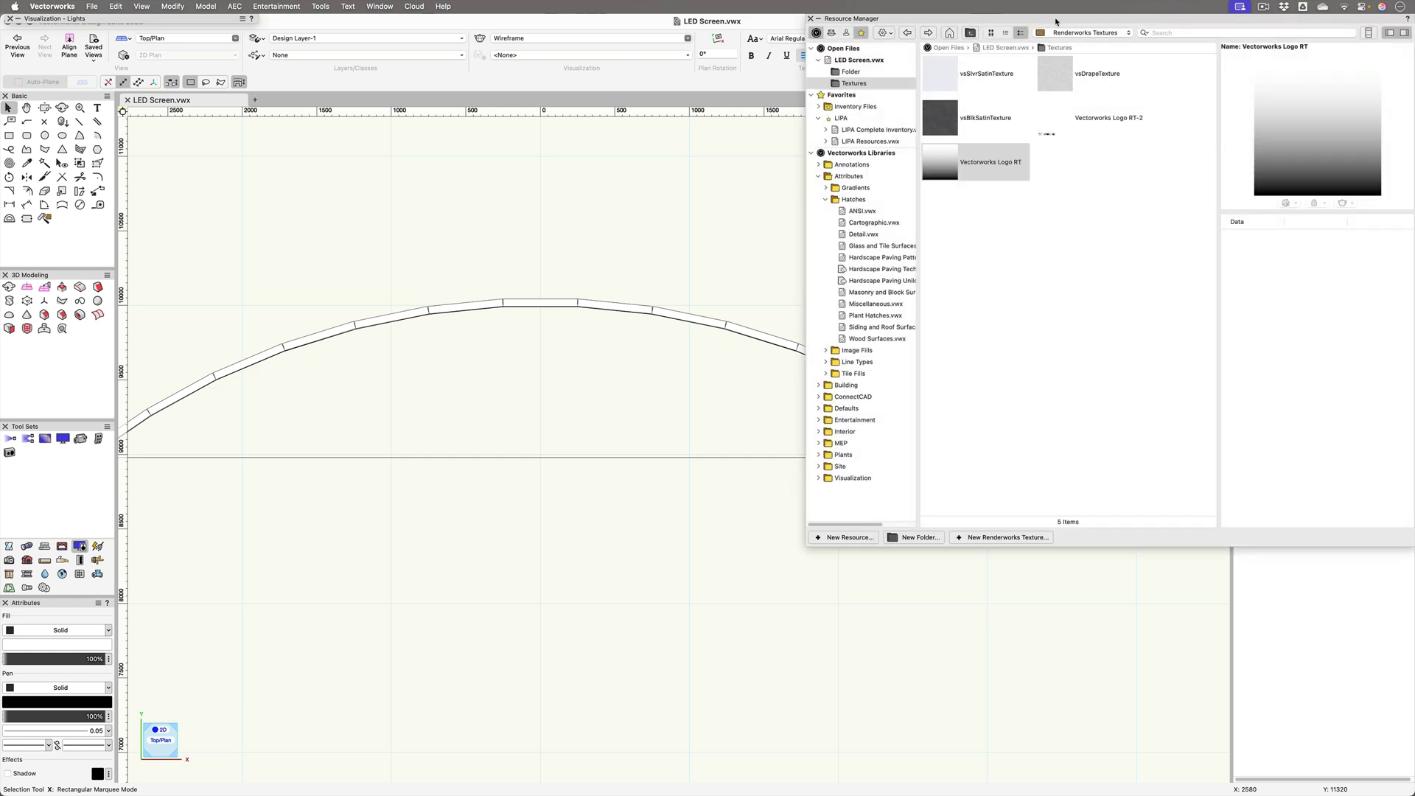
Set Vectorworks Logo RT-2's texture size and preview object size both to 6052.
{"action": "left_click", "coordinate": [1050, 119]}
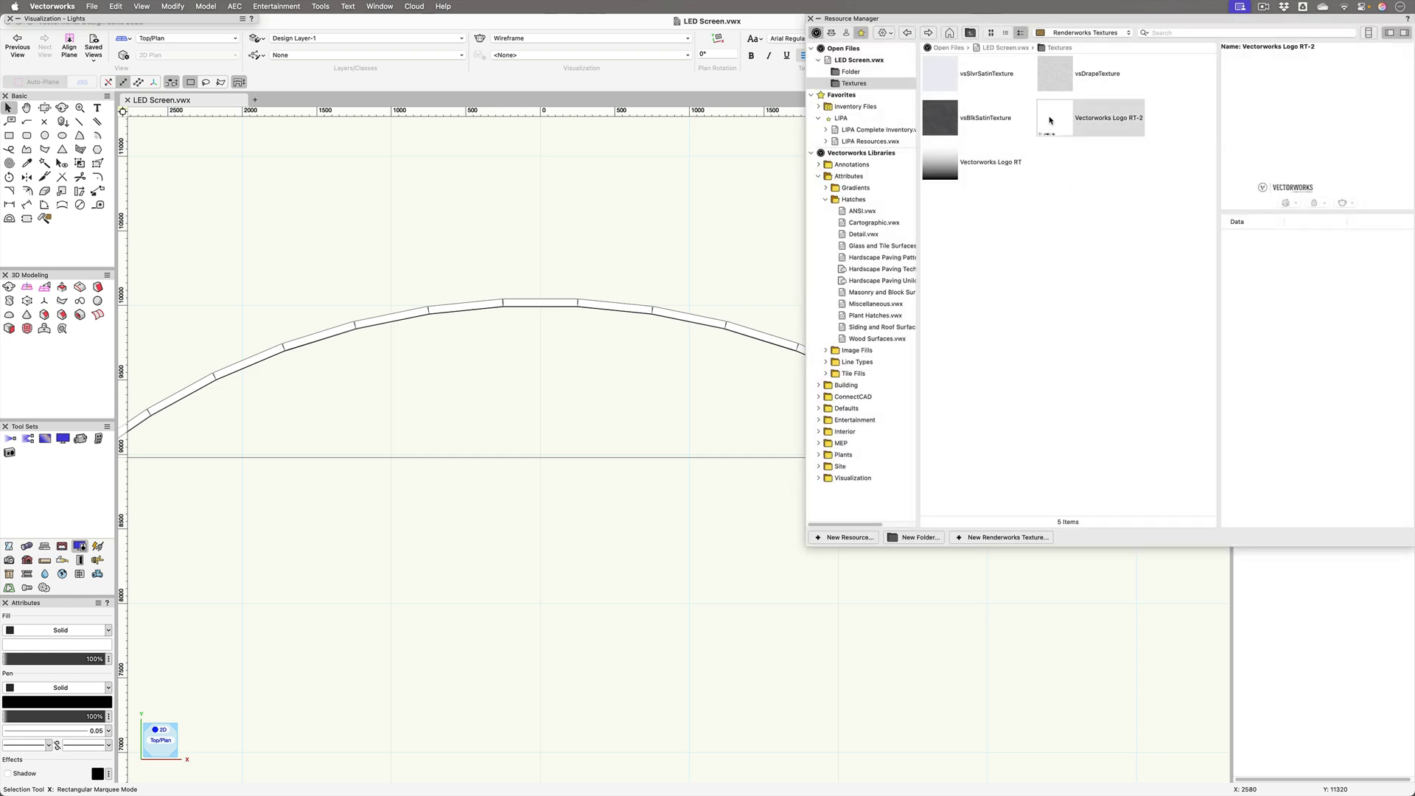
{"action": "right_click", "coordinate": [1049, 117]}
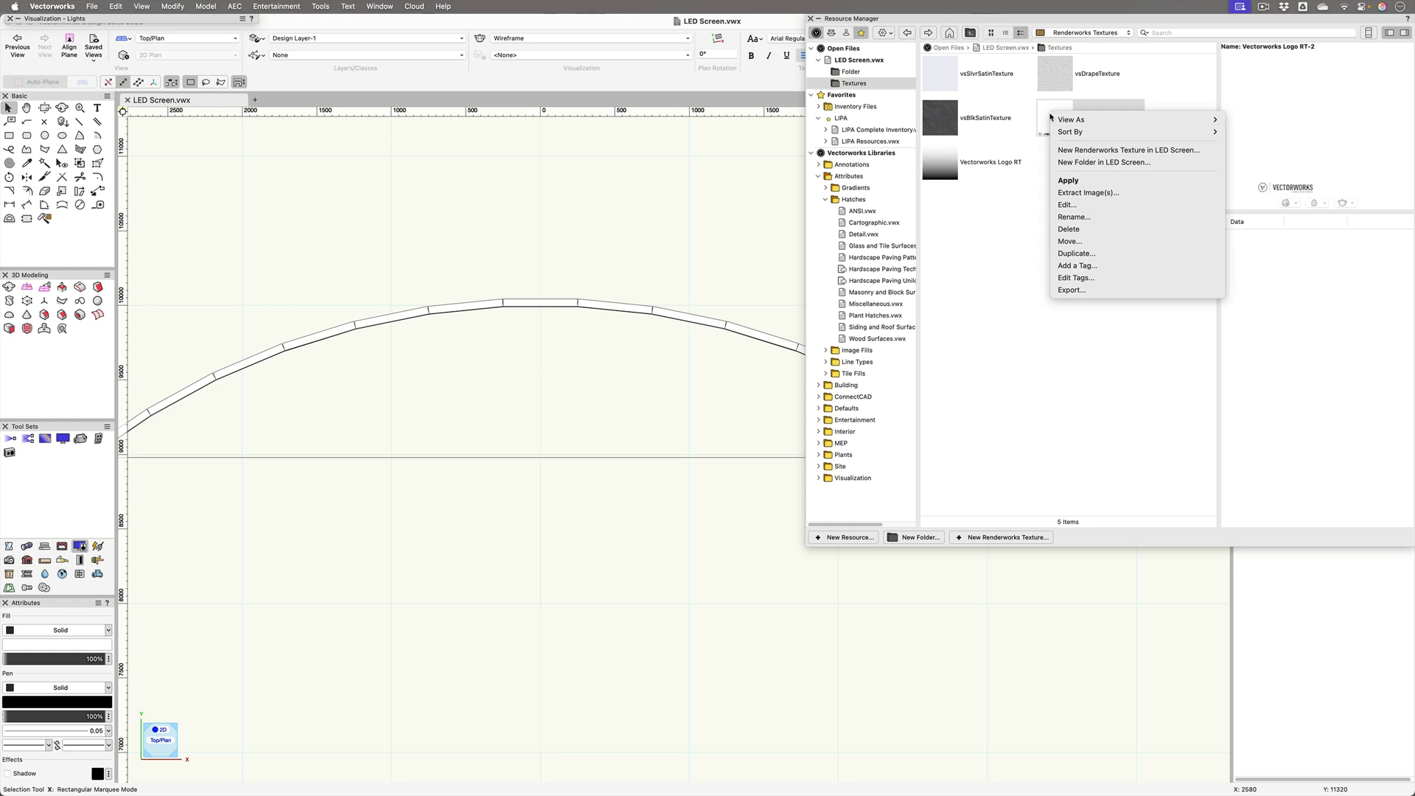
{"action": "left_click", "coordinate": [1067, 207]}
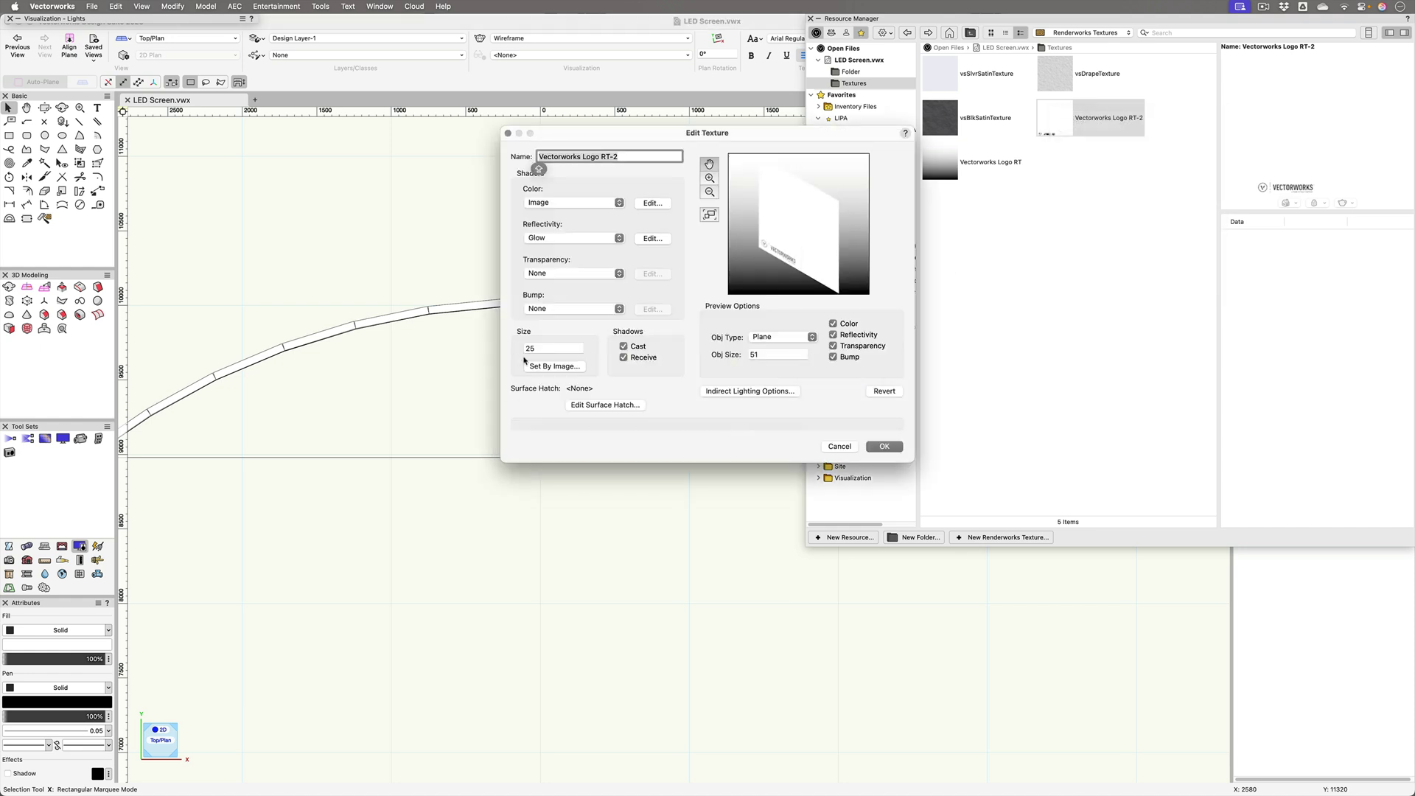
{"action": "left_click", "coordinate": [524, 347]}
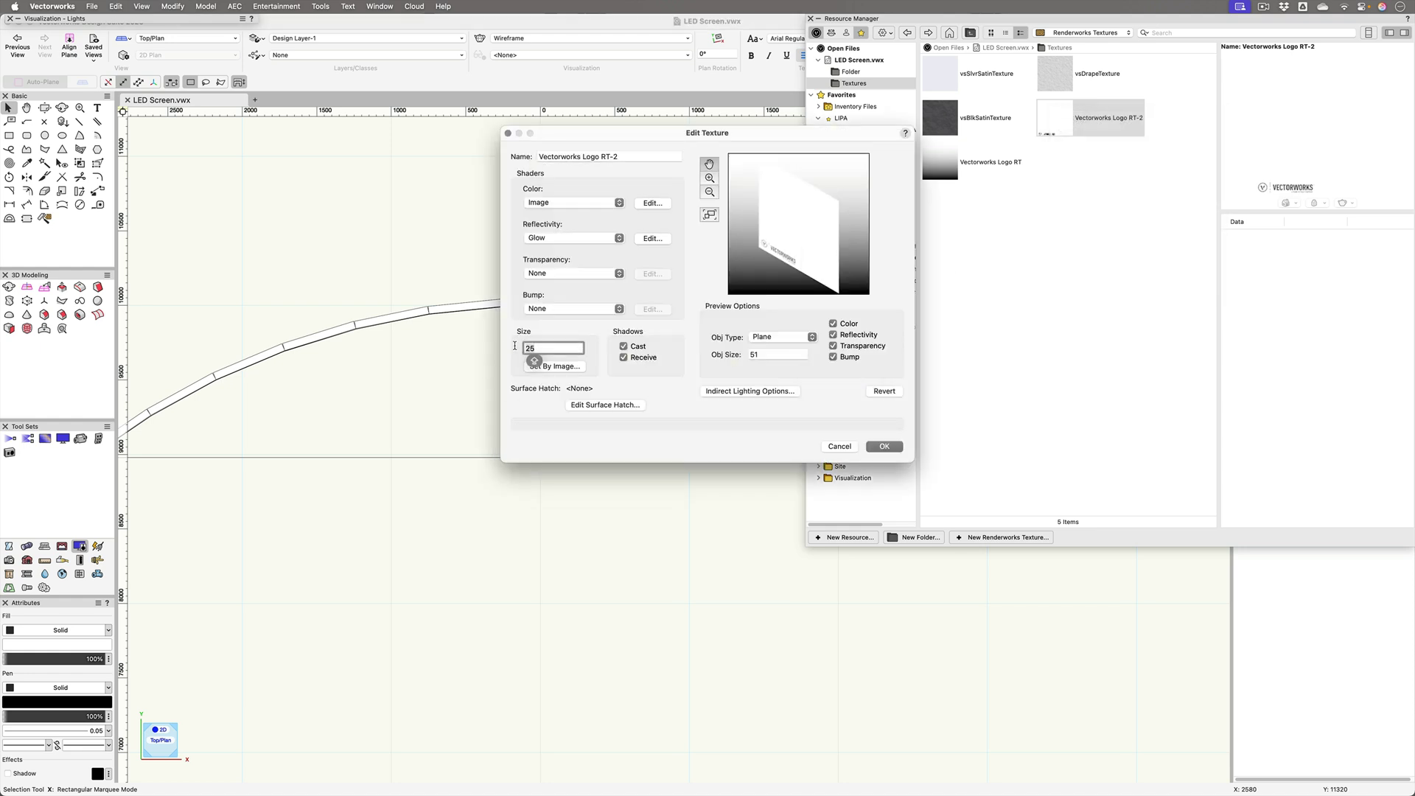
{"action": "type", "text": "6052"}
{"action": "left_click", "coordinate": [751, 355]}
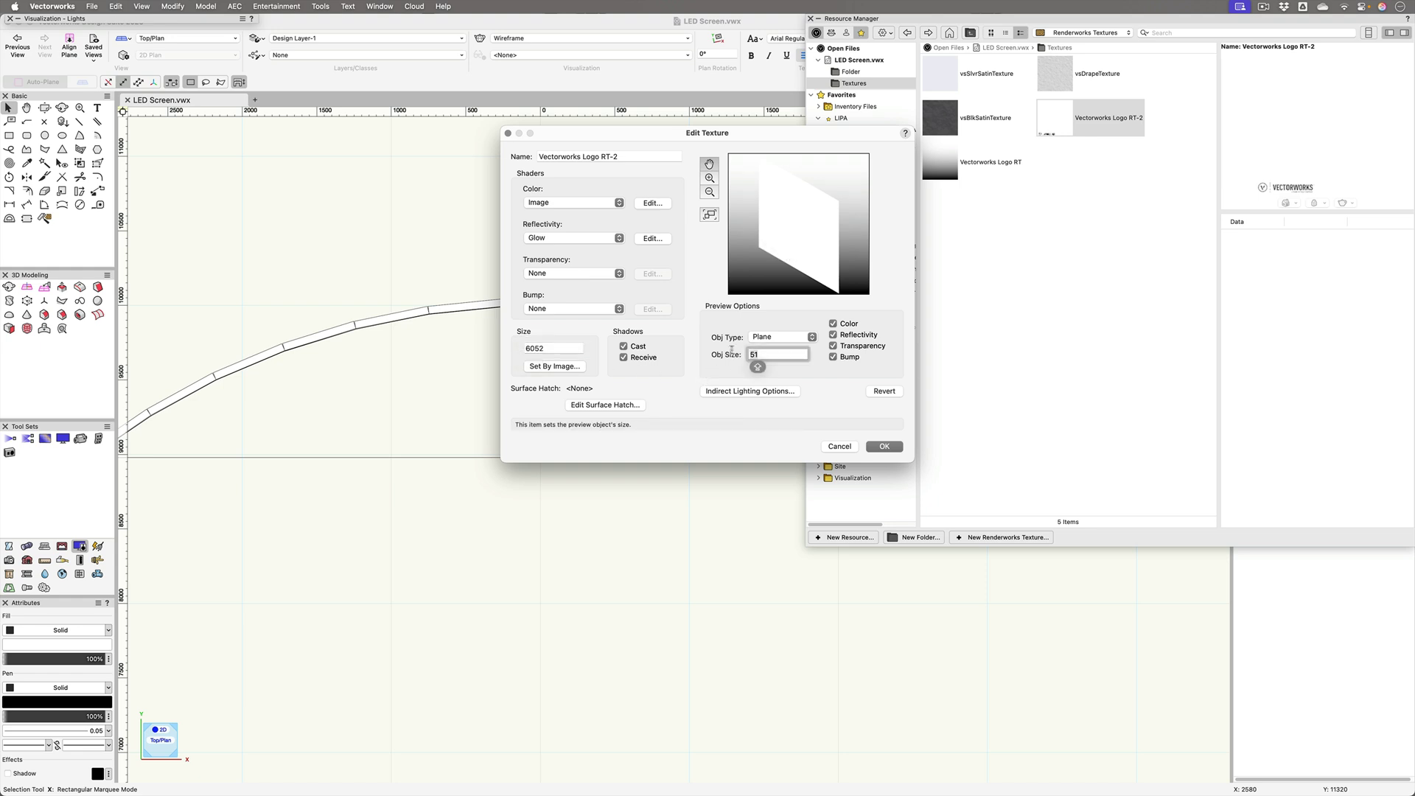
{"action": "type", "text": "6052"}
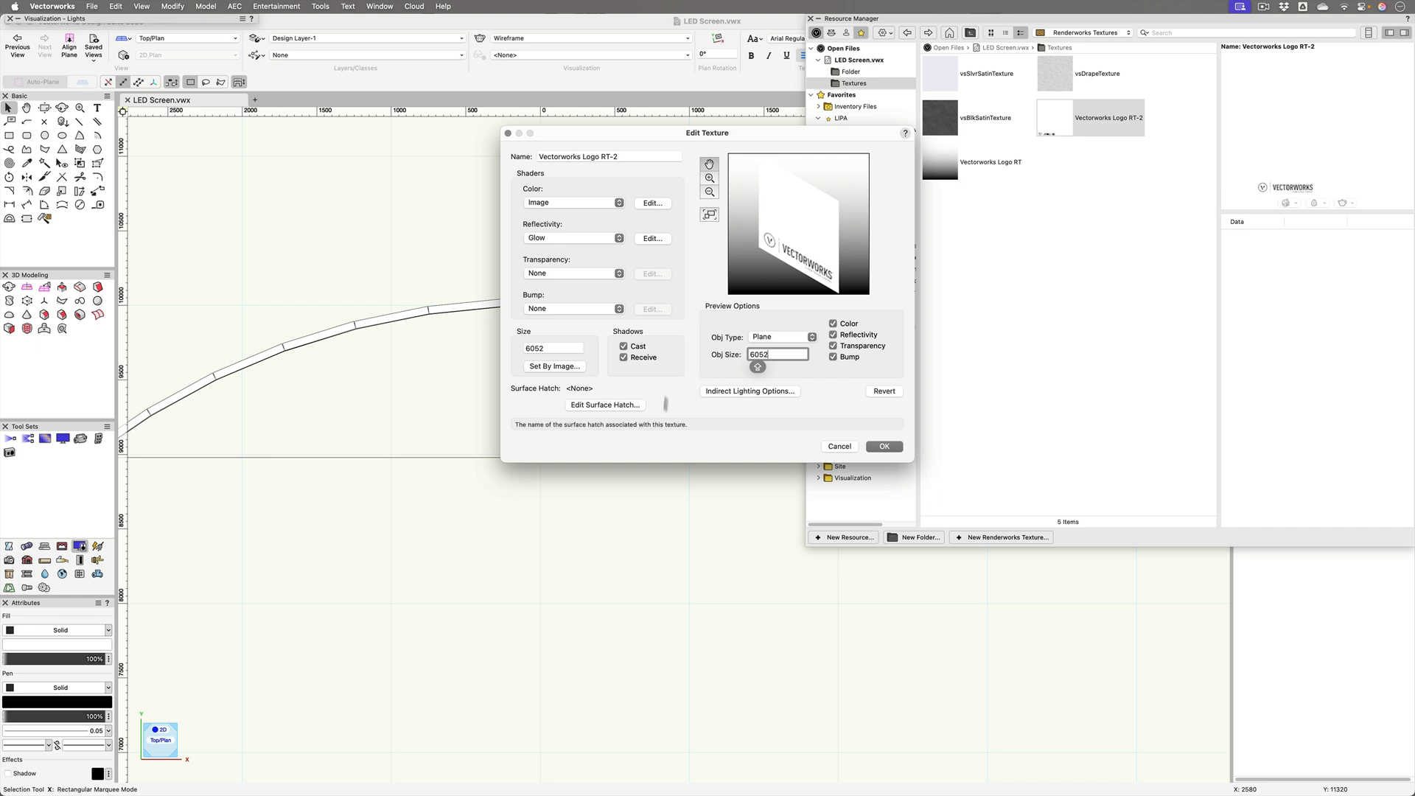
{"action": "left_click", "coordinate": [884, 445]}
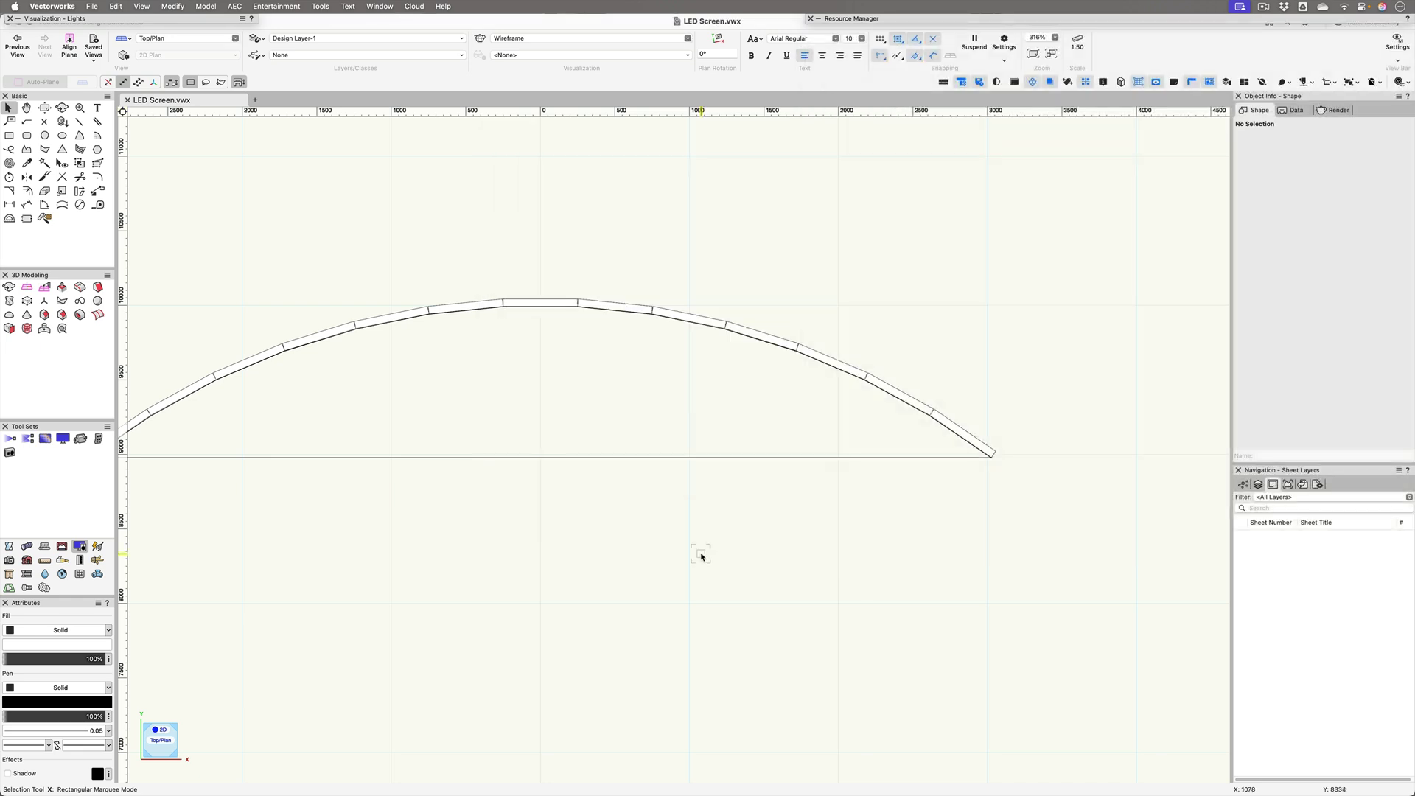
Apply the Vectorworks Logo RT-2 texture to the screen wall solid.
{"action": "key", "text": "super+2"}
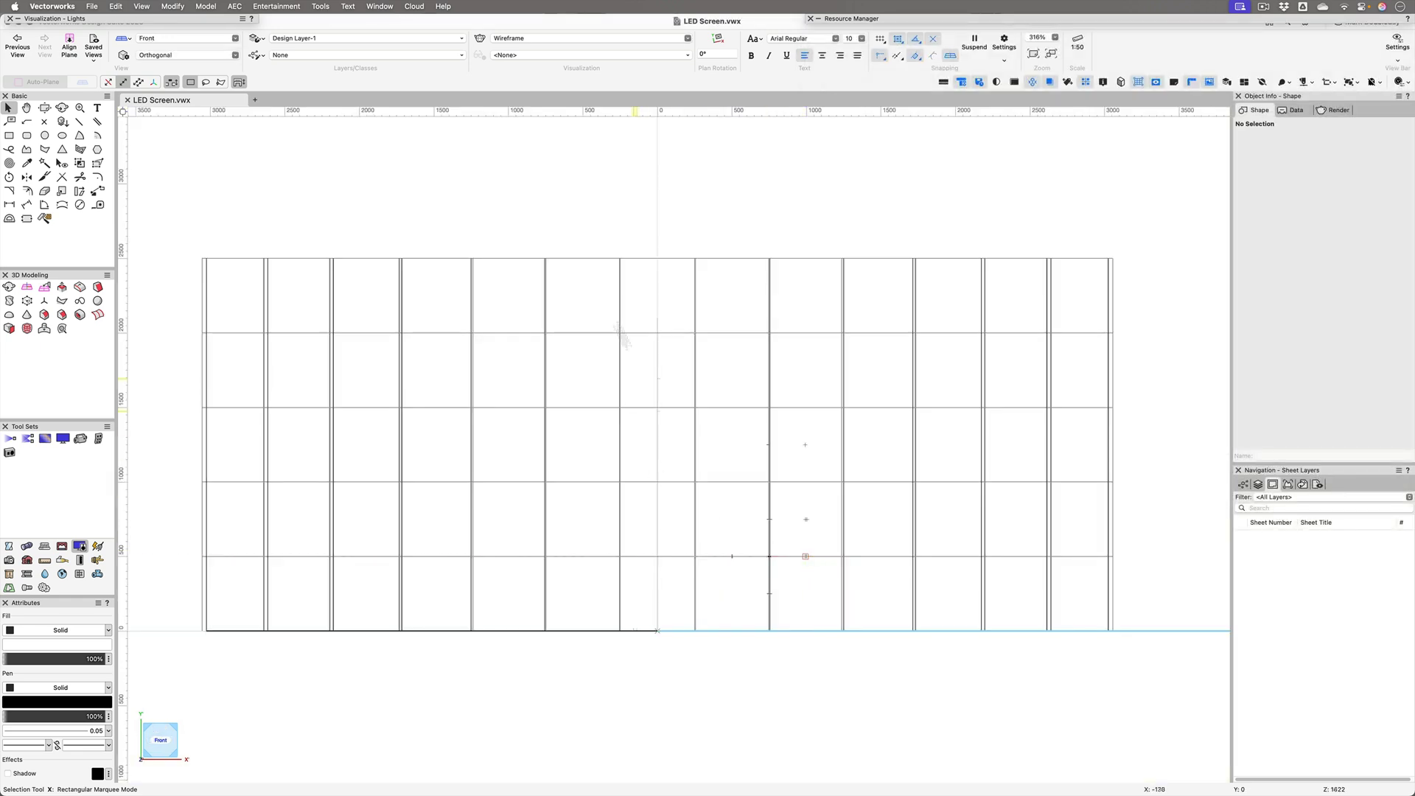
{"action": "left_click", "coordinate": [655, 295]}
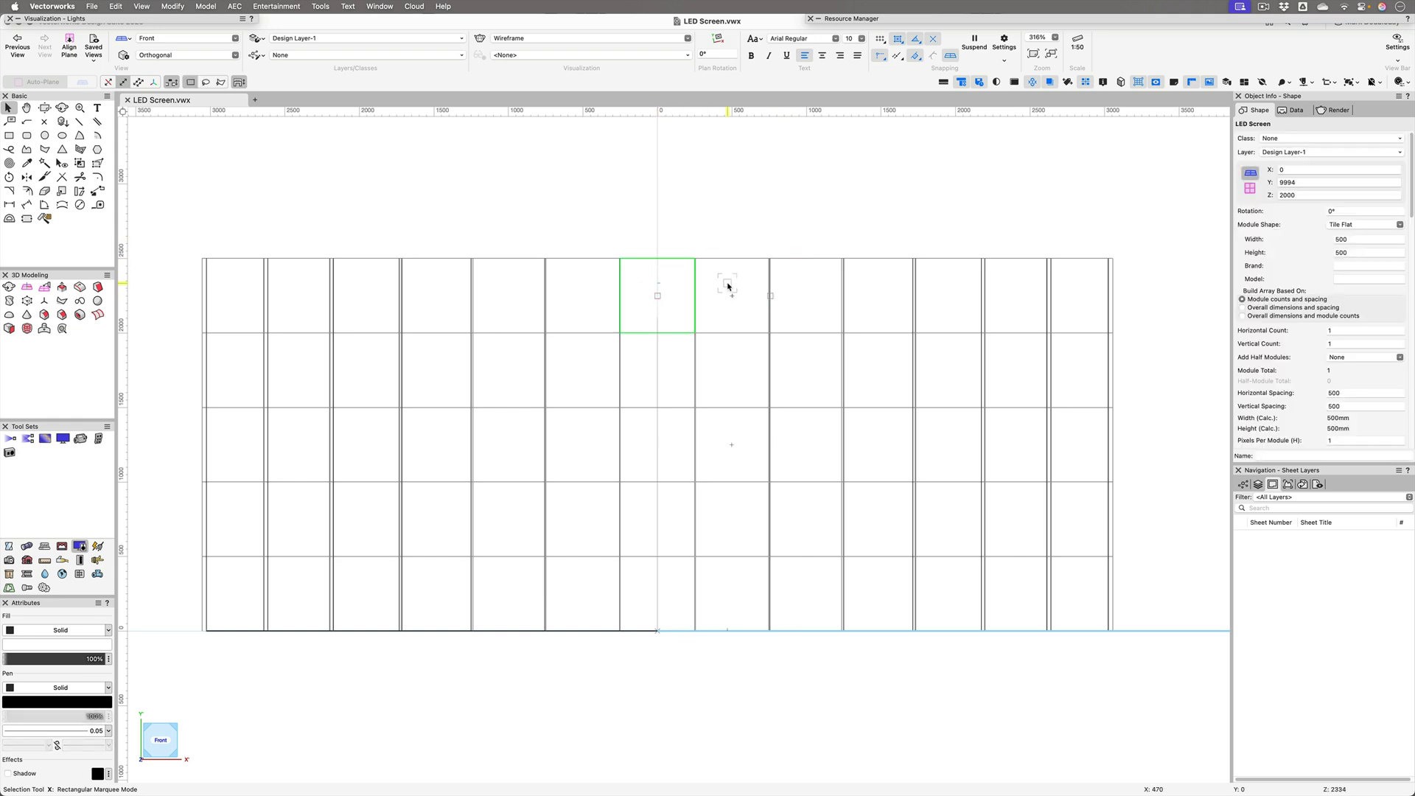
{"action": "left_click", "coordinate": [731, 255]}
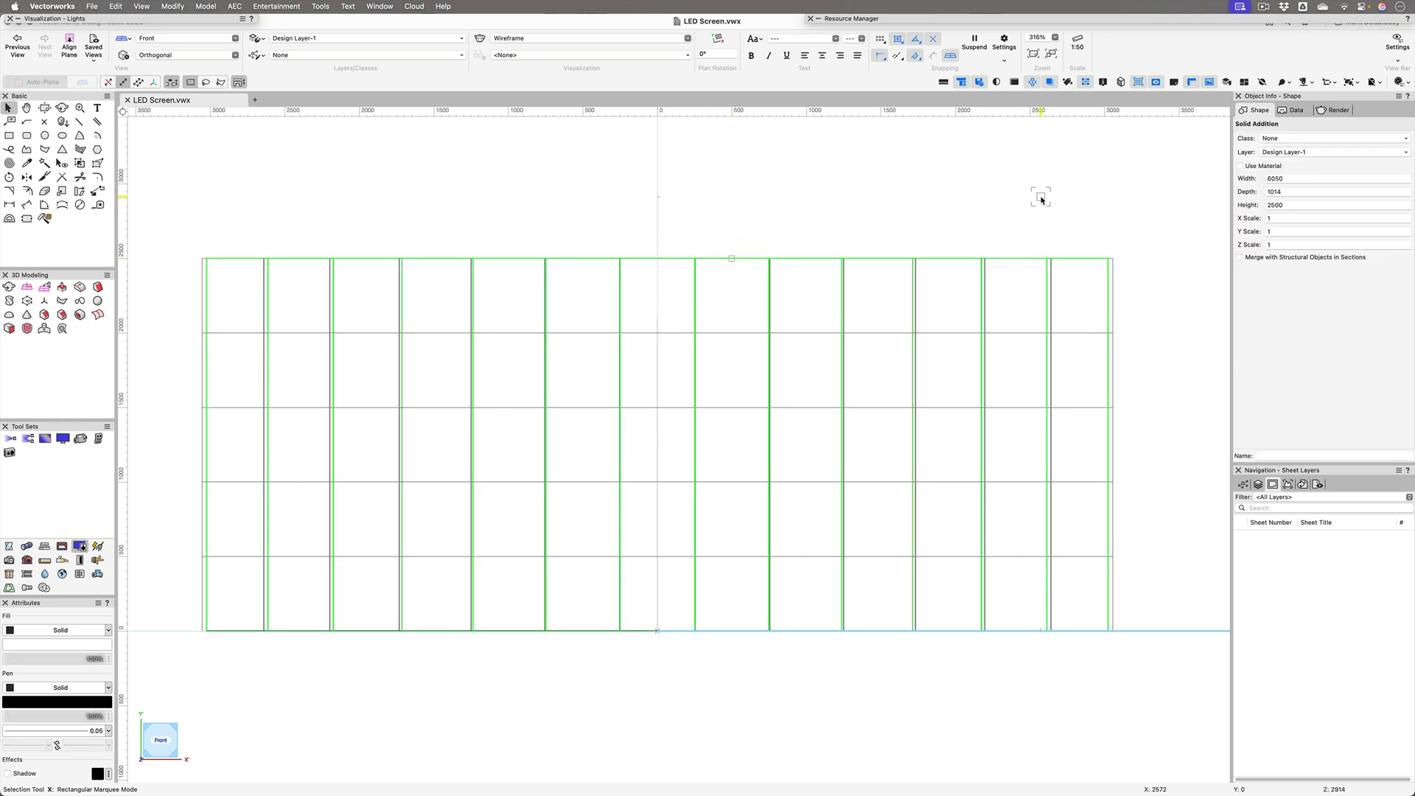
{"action": "left_click", "coordinate": [1332, 110]}
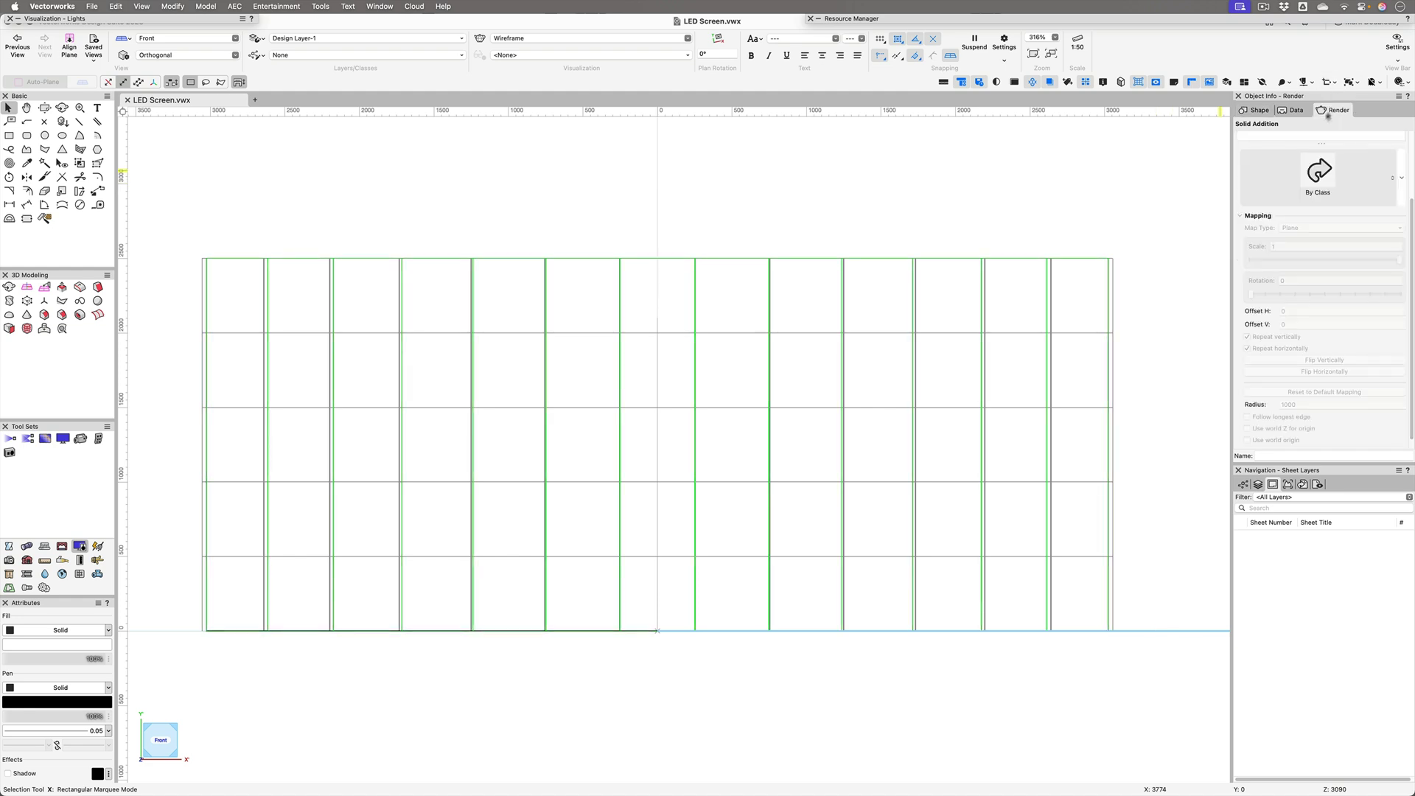
{"action": "left_click", "coordinate": [1316, 177]}
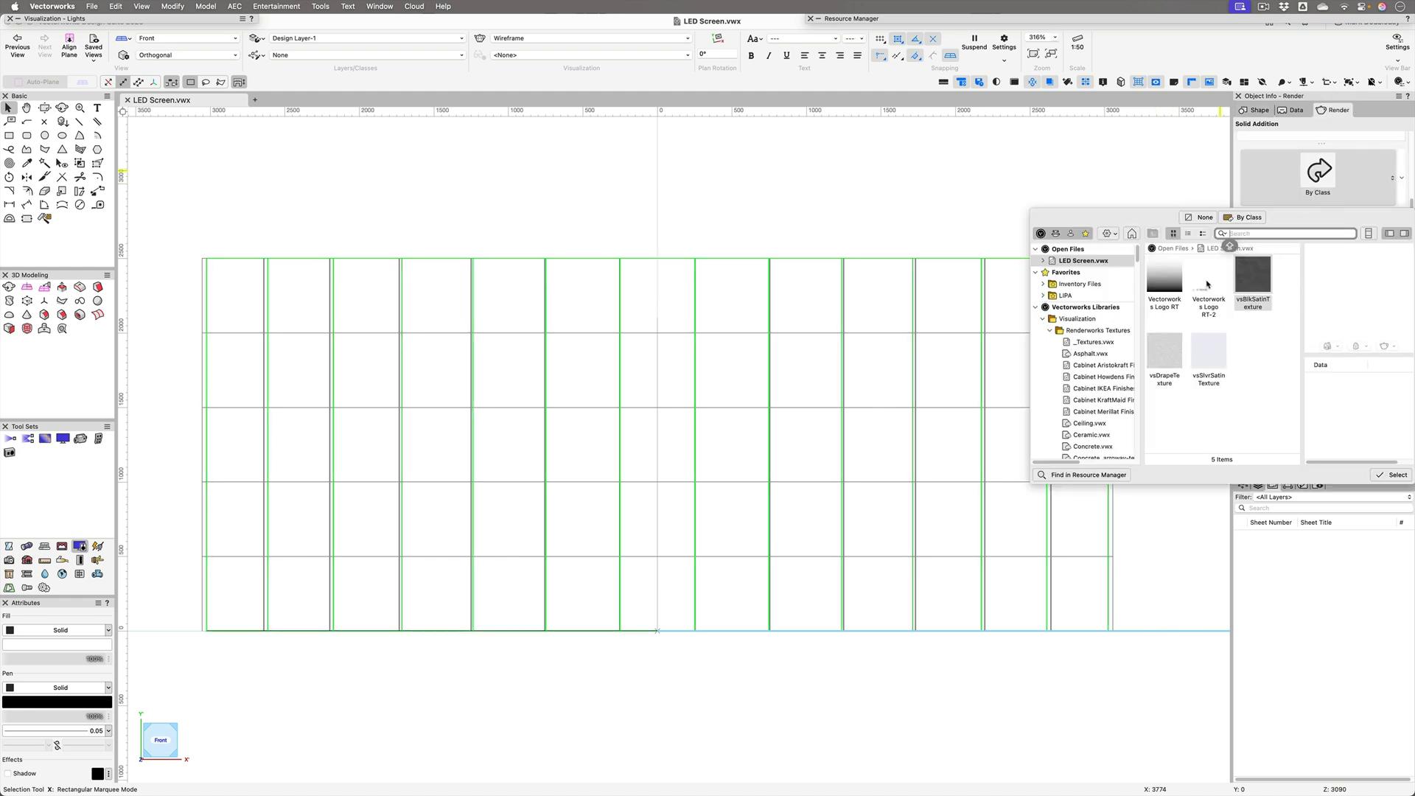
{"action": "double_click", "coordinate": [1206, 278]}
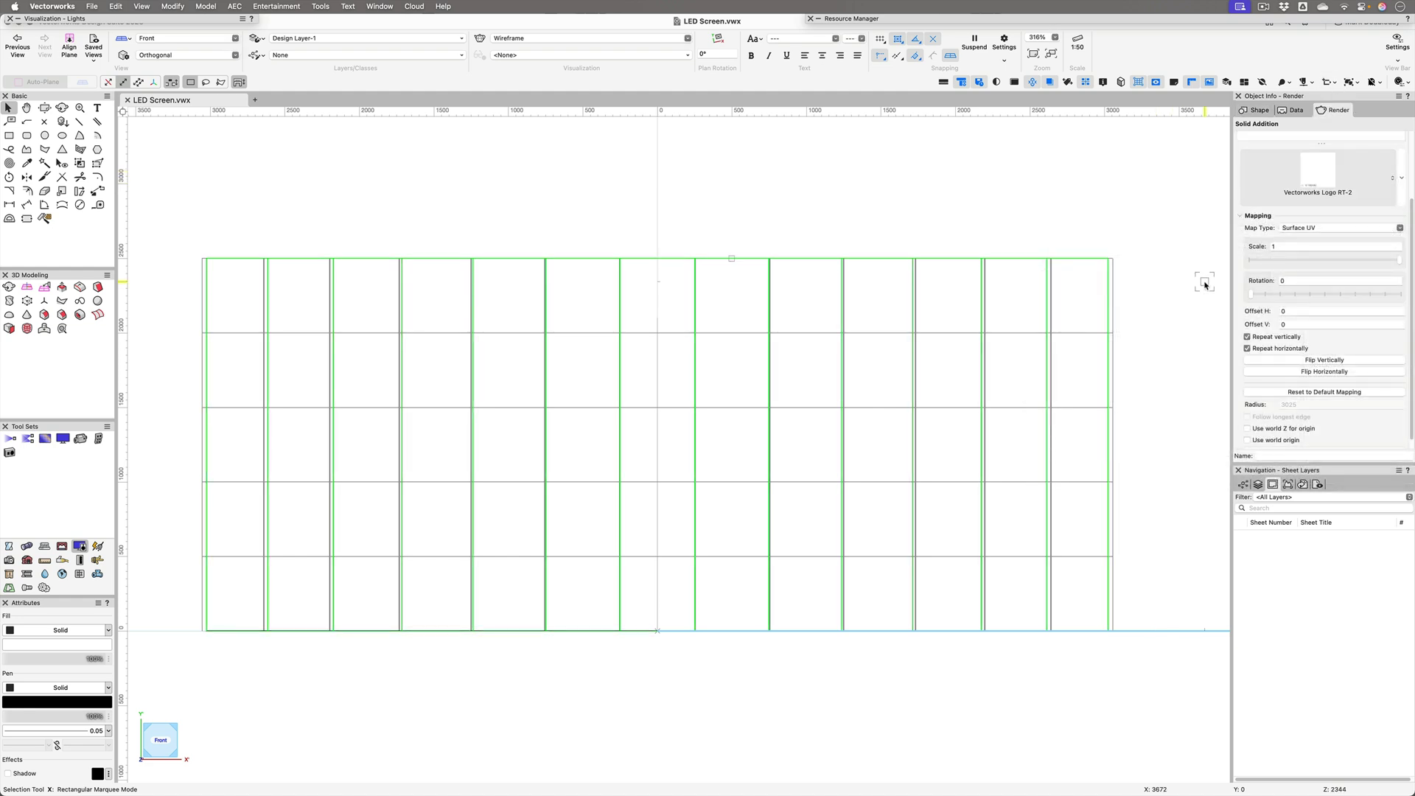
Set the wall's texture mapping to Plane and render the isometric view Shaded.
{"action": "scroll", "coordinate": [805, 226], "scroll_direction": "down", "scroll_amount": 3}
{"action": "key", "text": "1"}
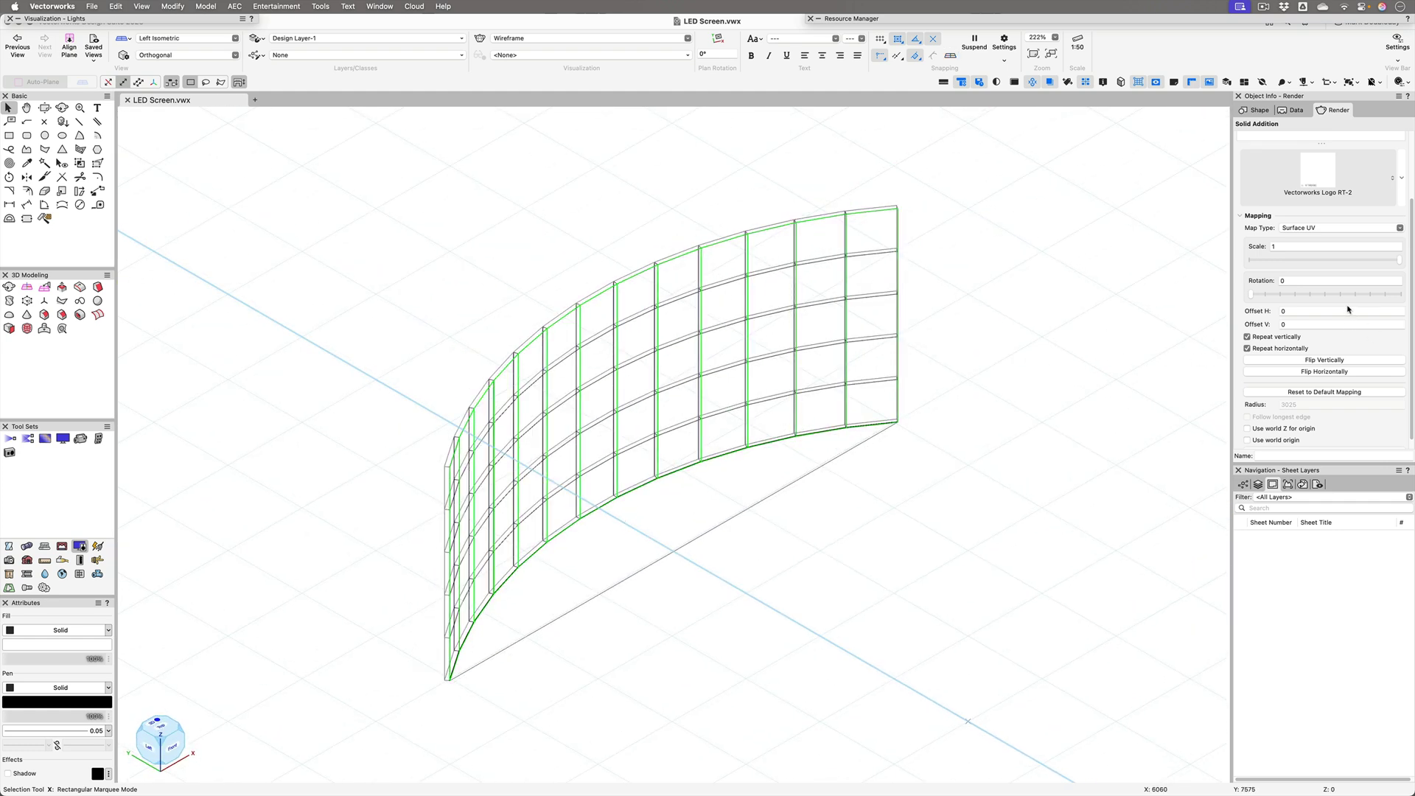
{"action": "scroll", "coordinate": [1305, 295], "scroll_direction": "up", "scroll_amount": 1}
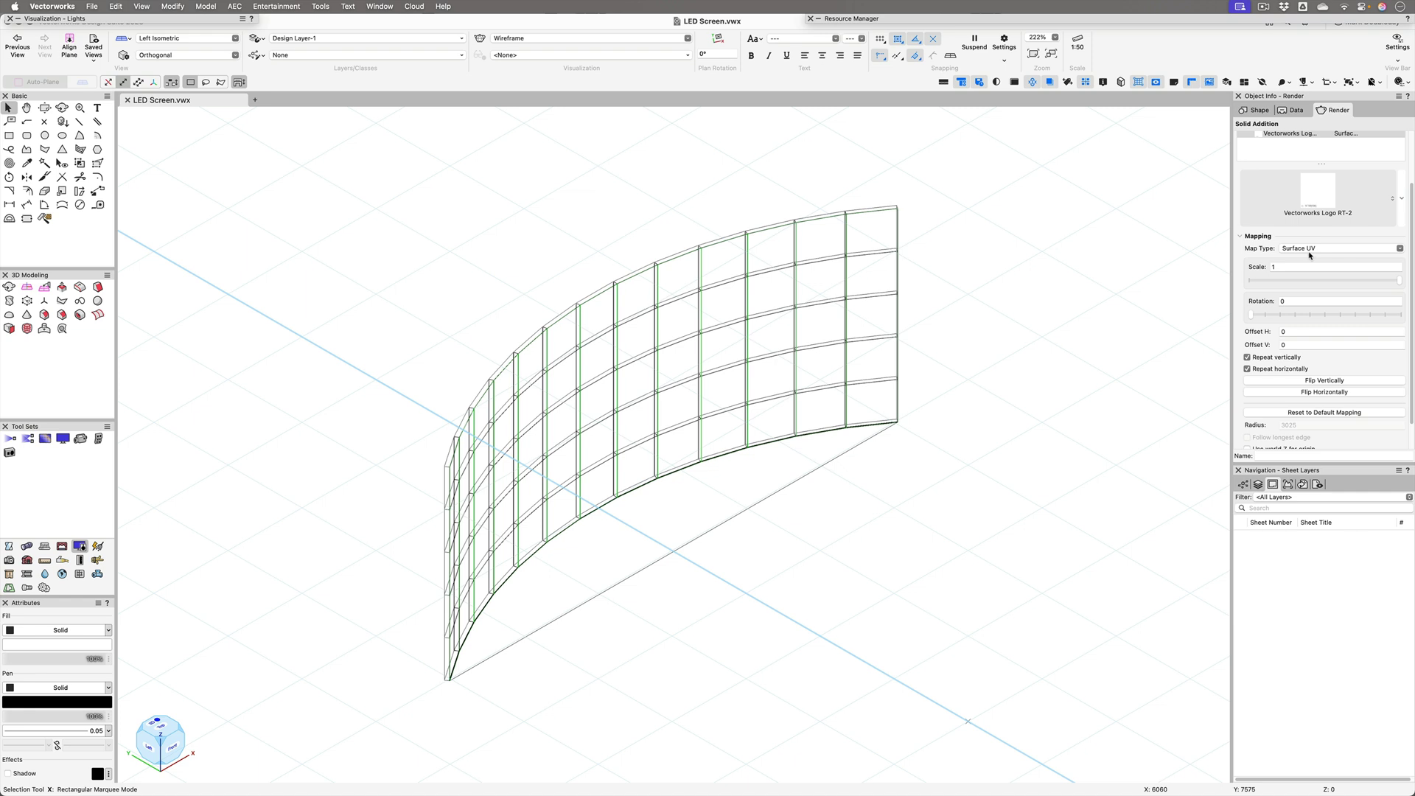
{"action": "left_click", "coordinate": [1309, 252]}
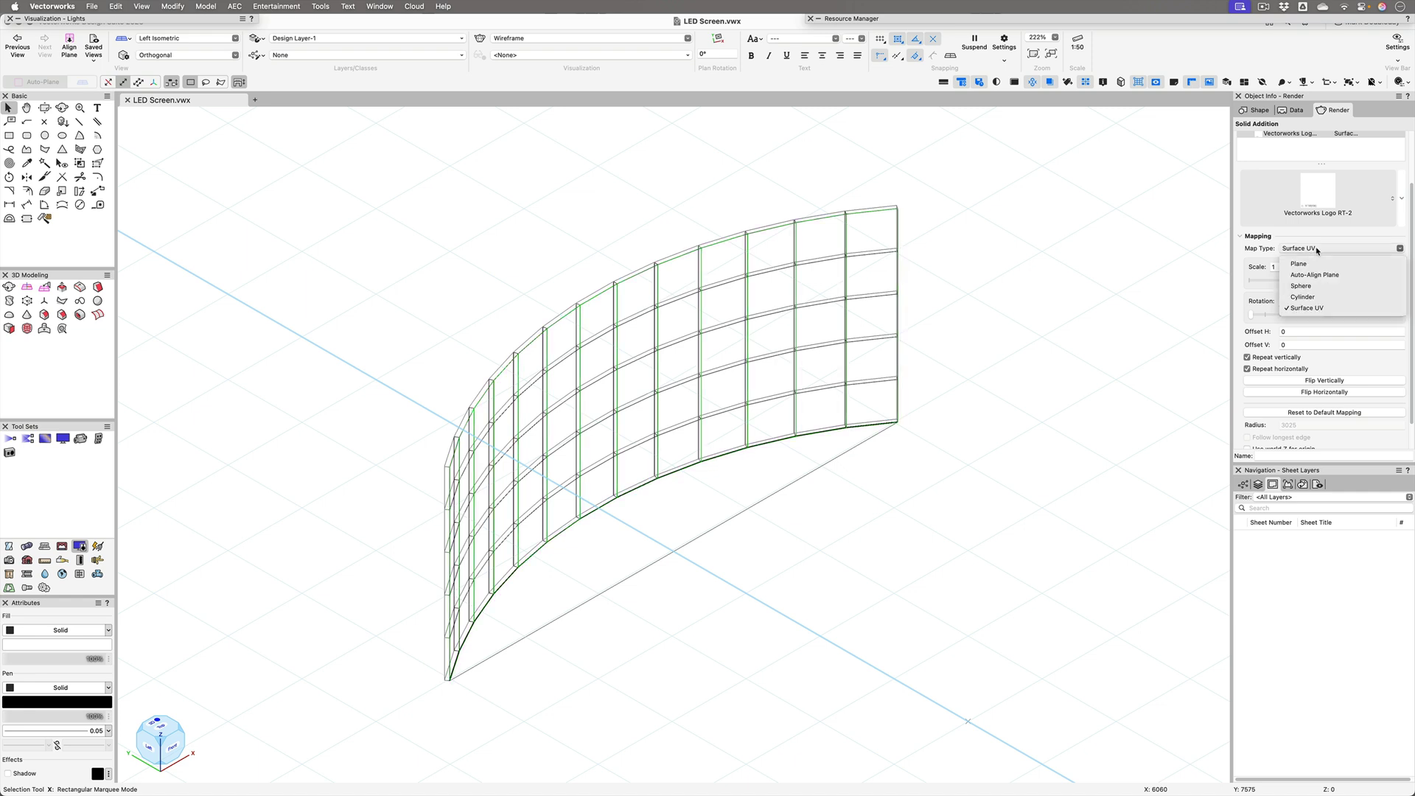
{"action": "left_click", "coordinate": [1300, 263]}
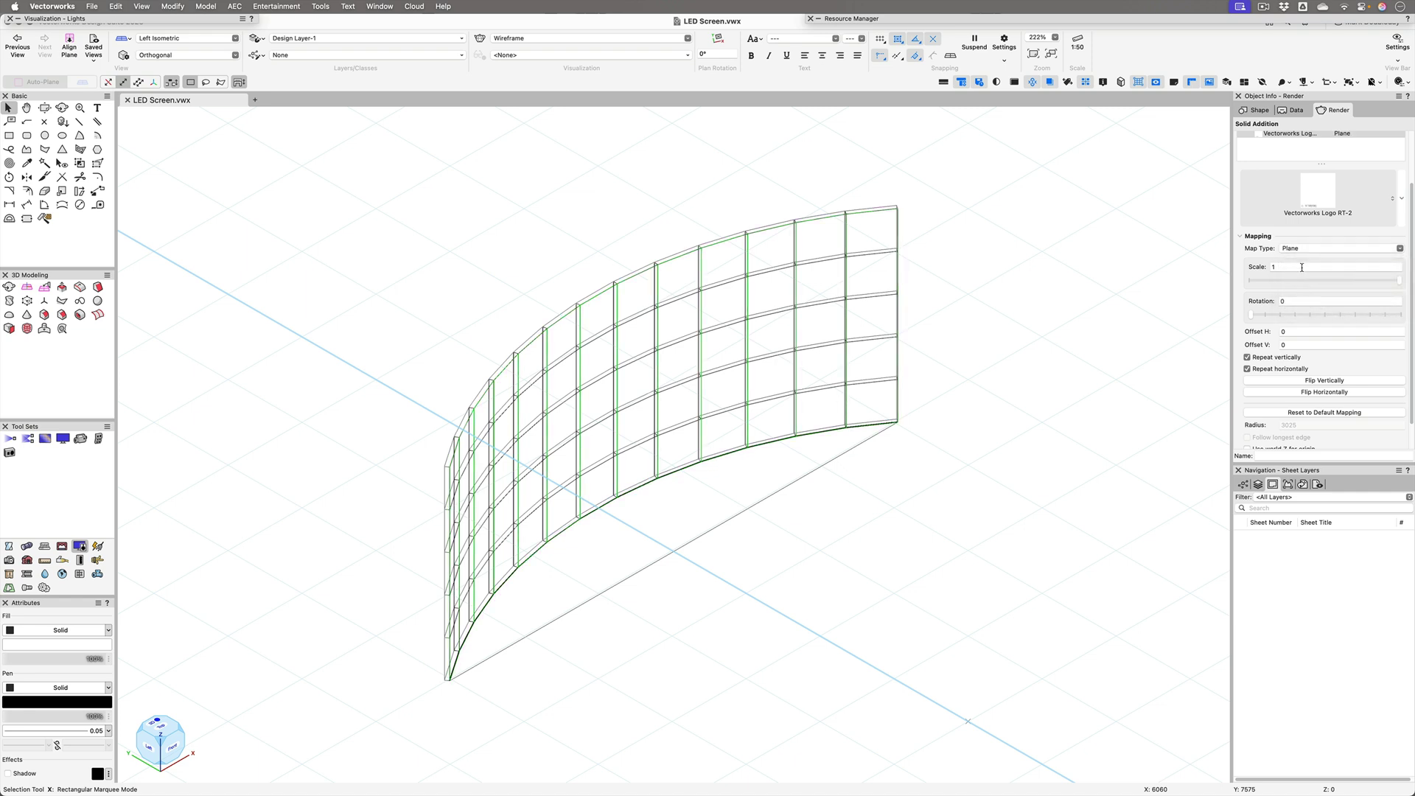
{"action": "left_click", "coordinate": [552, 40]}
{"action": "left_click", "coordinate": [868, 140]}
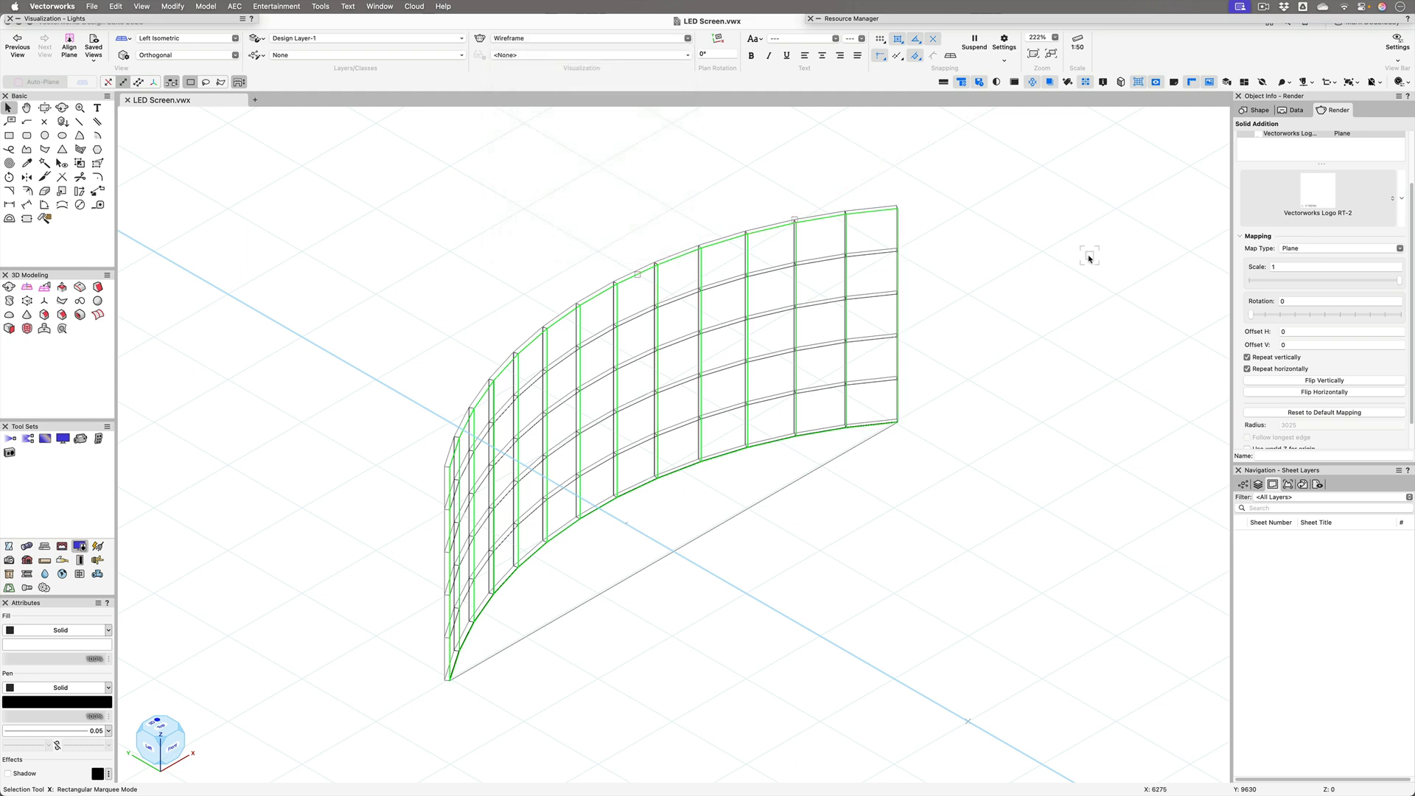
{"action": "left_click", "coordinate": [570, 41]}
{"action": "left_click", "coordinate": [549, 73]}
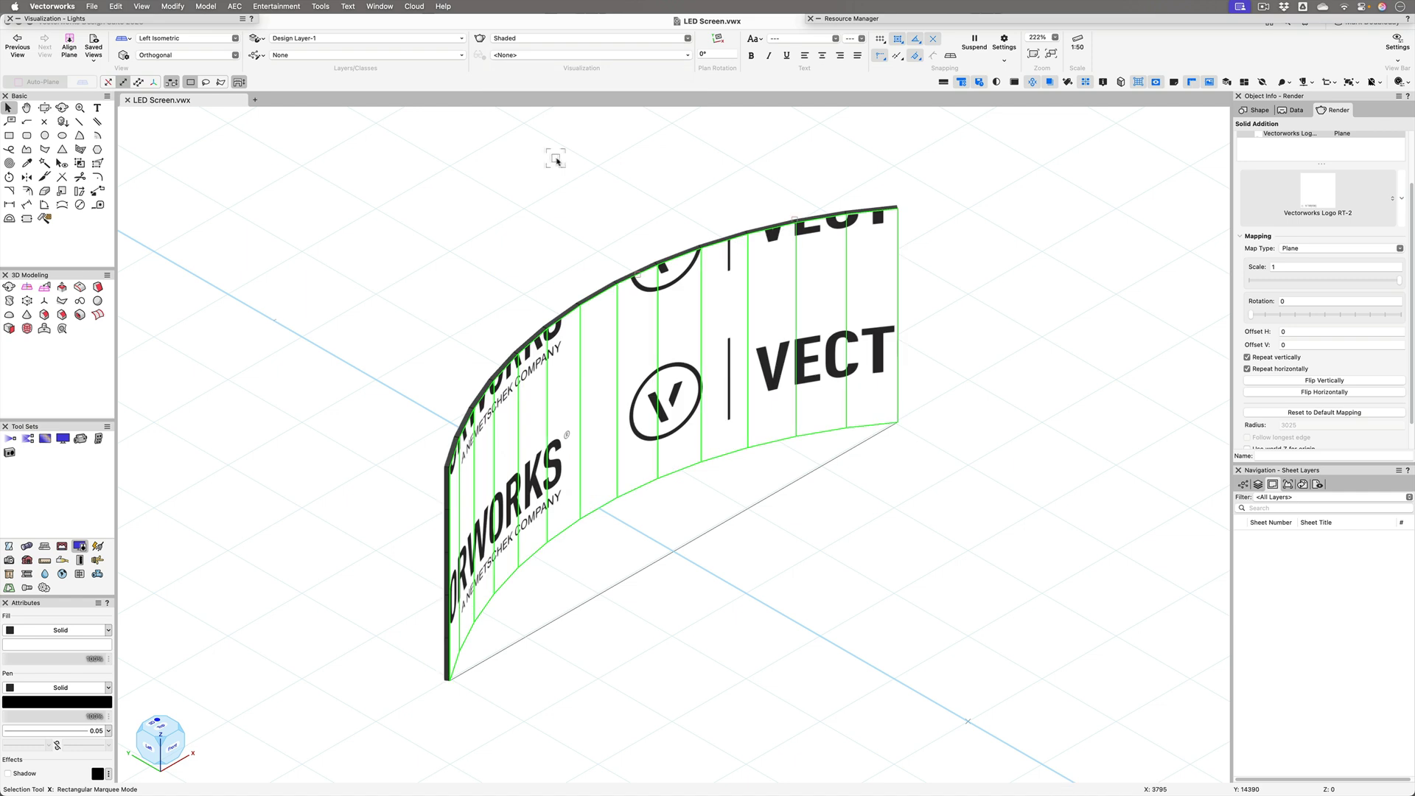
Try Surface UV mapping on the wall, then revert to Plane mapping.
{"action": "left_click", "coordinate": [1305, 249]}
{"action": "left_click", "coordinate": [1303, 309]}
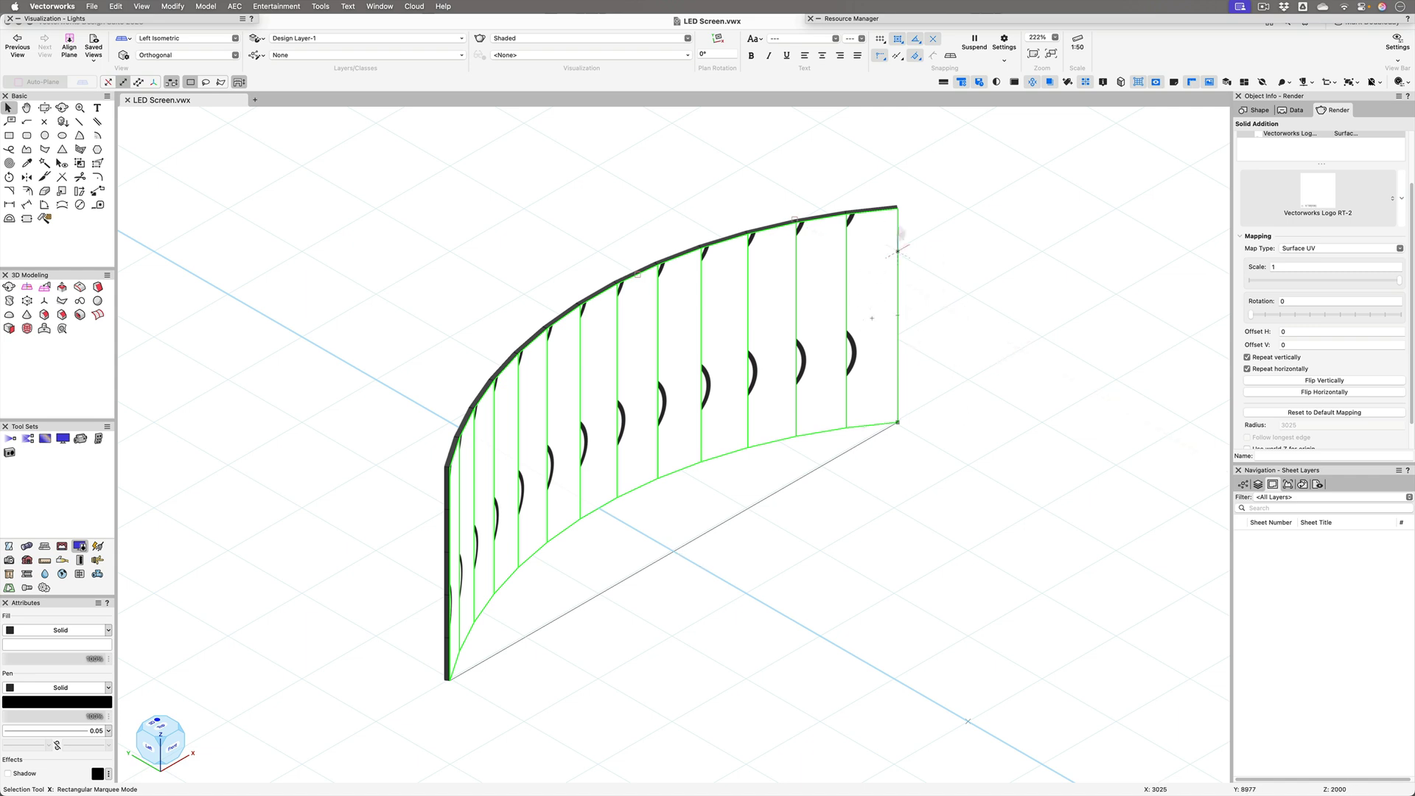
{"action": "left_click", "coordinate": [1319, 249]}
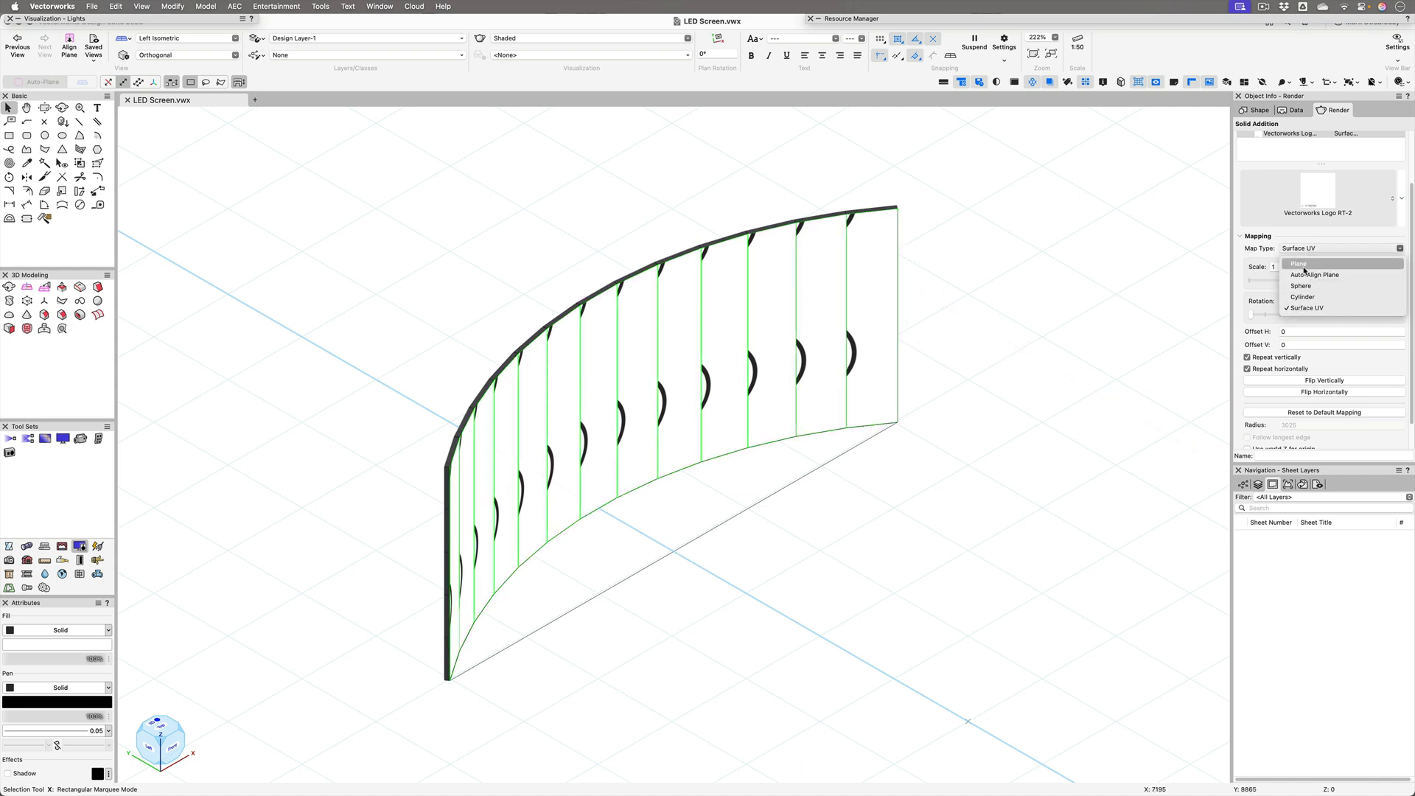
{"action": "left_click", "coordinate": [1298, 263]}
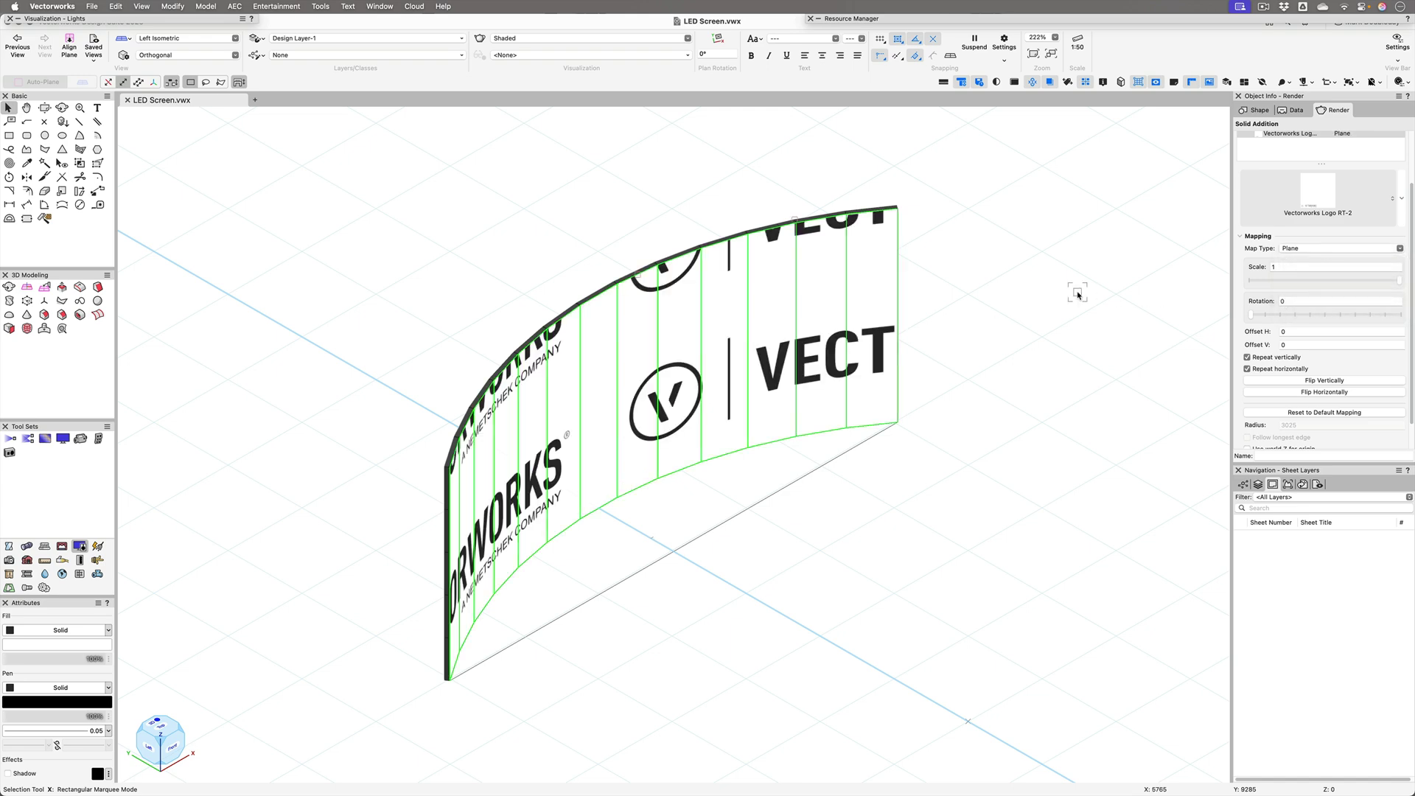
Delete the small stray LED screen box and return to the Front view.
{"action": "key", "text": "KP_2"}
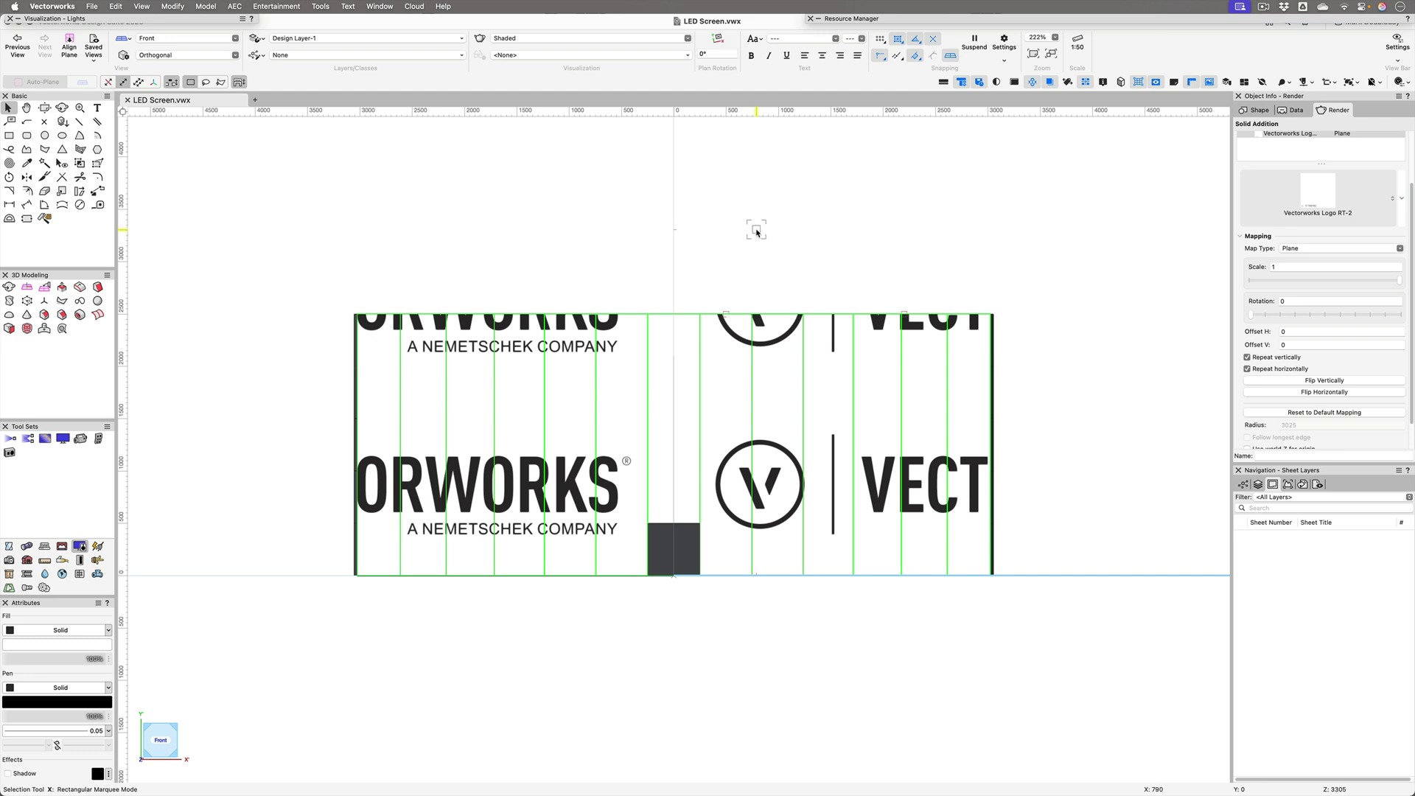
{"action": "left_click", "coordinate": [677, 228]}
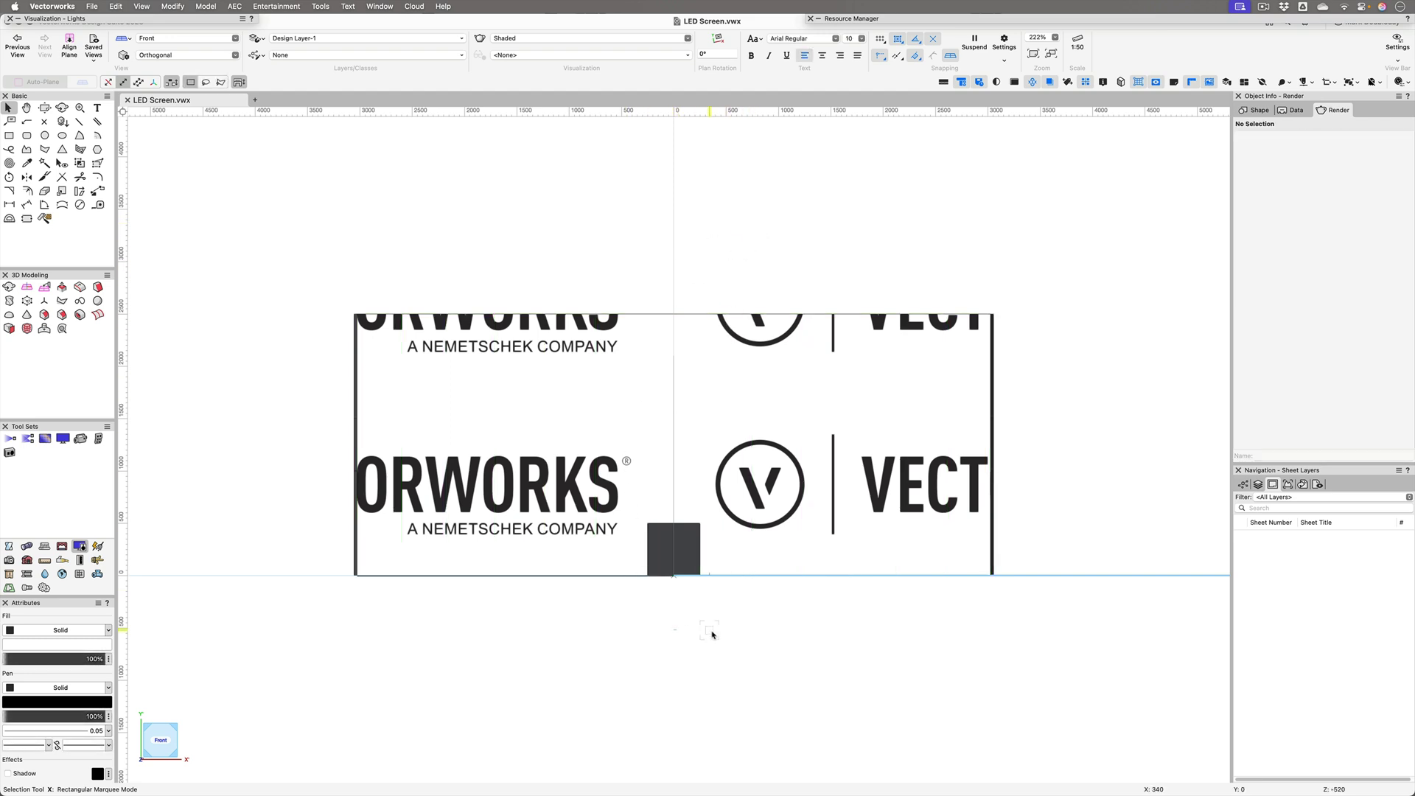
{"action": "key", "text": "KP_1"}
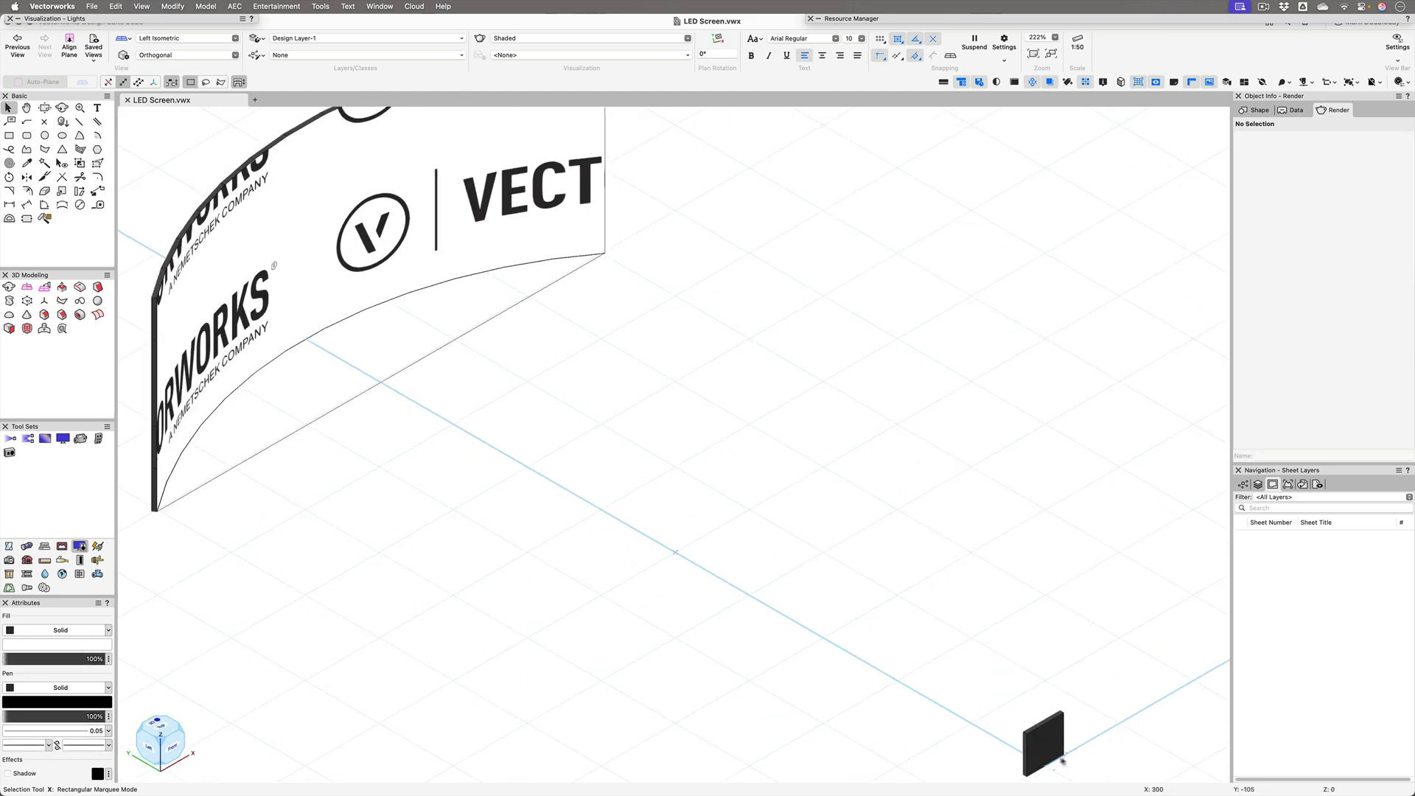
{"action": "left_click", "coordinate": [1044, 741]}
{"action": "key", "text": "Delete"}
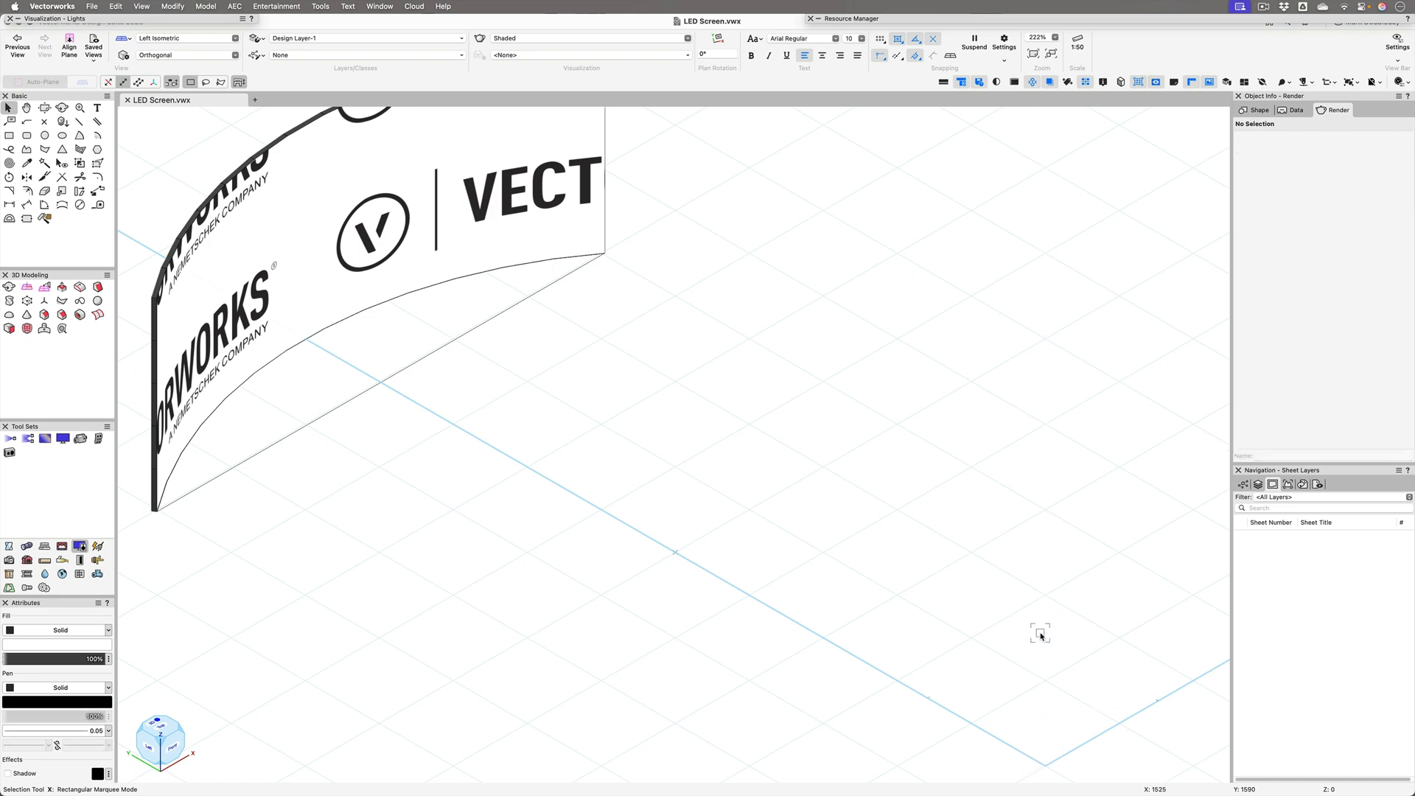
{"action": "key", "text": "KP_2"}
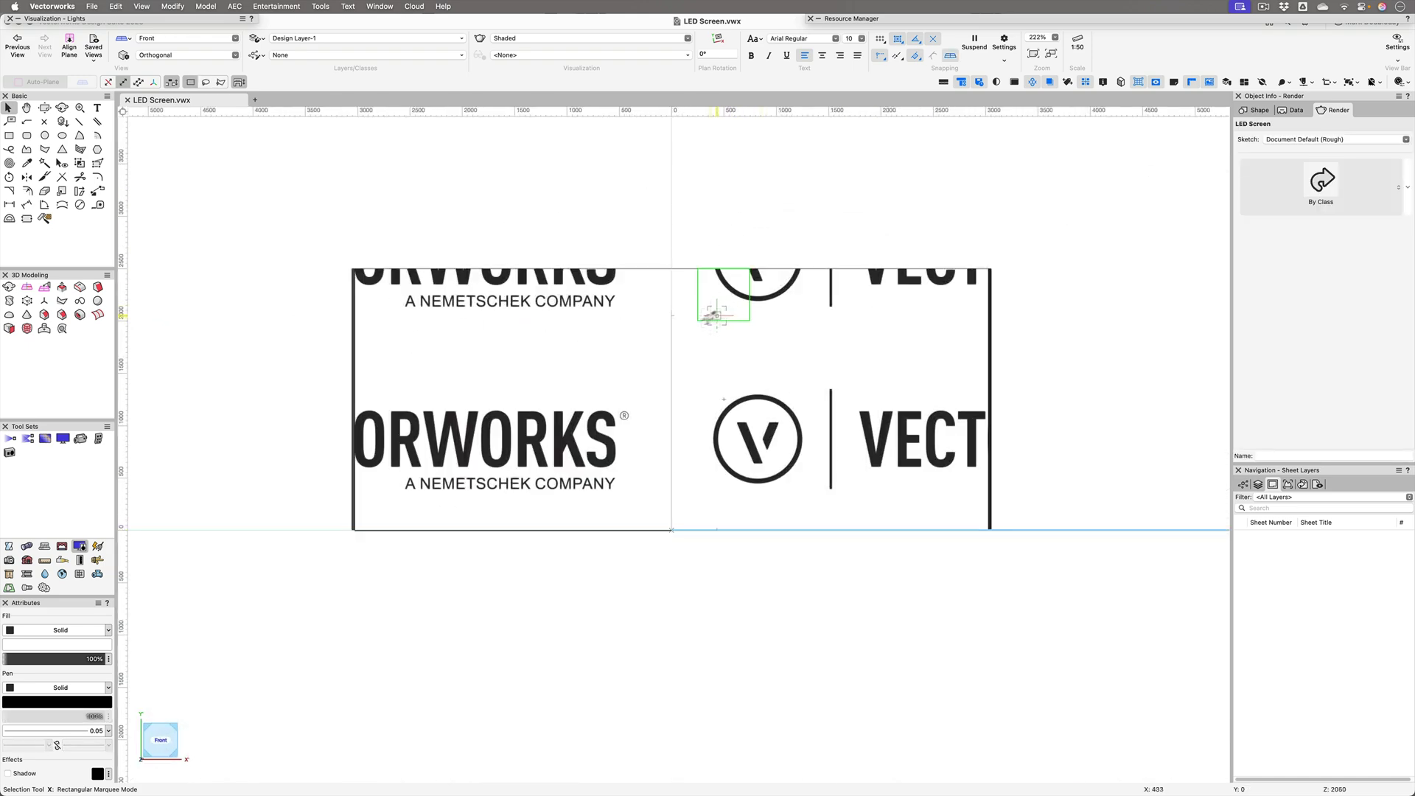
Shift the logo texture to offsets H -3040, V 399 so it centres on the wall.
{"action": "left_click", "coordinate": [571, 267]}
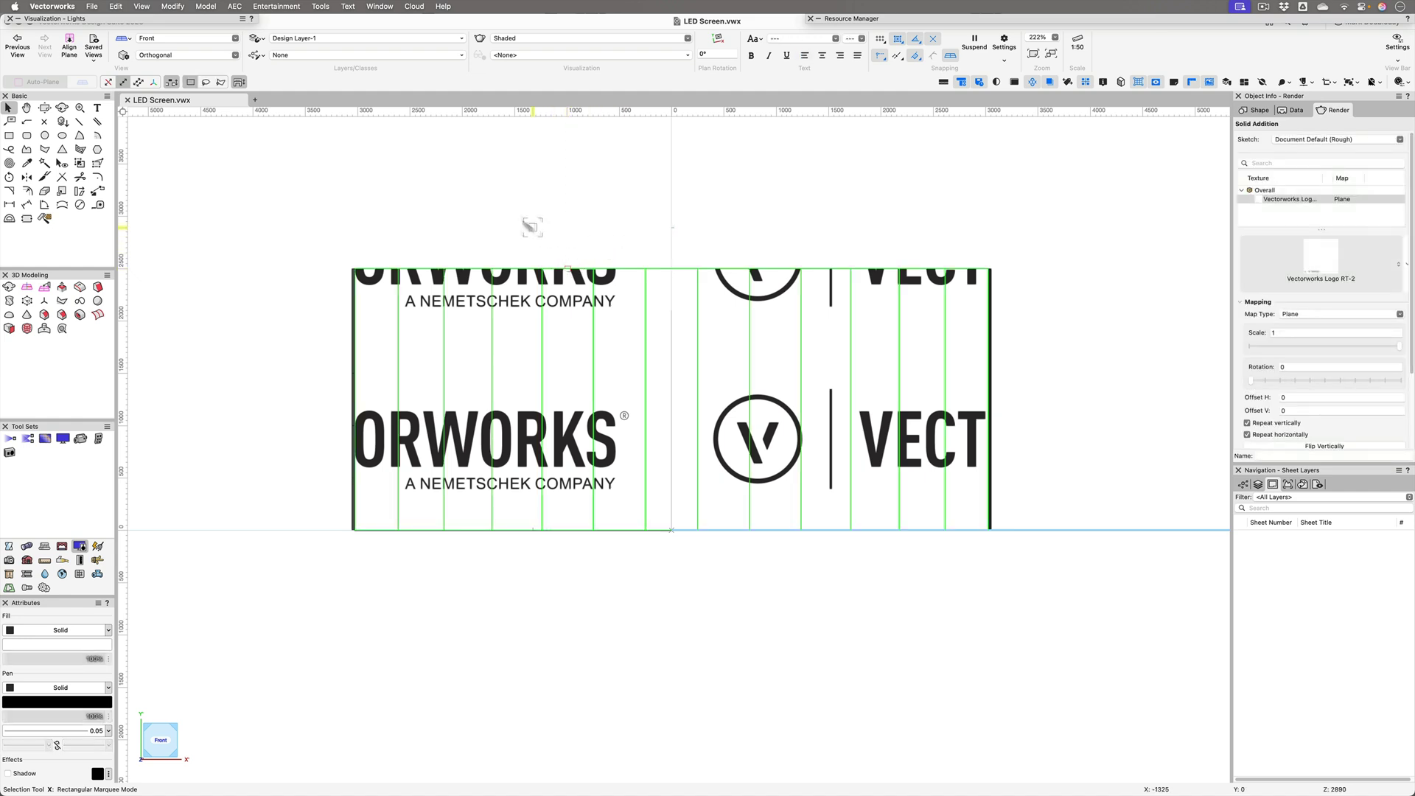
{"action": "left_click", "coordinate": [80, 164]}
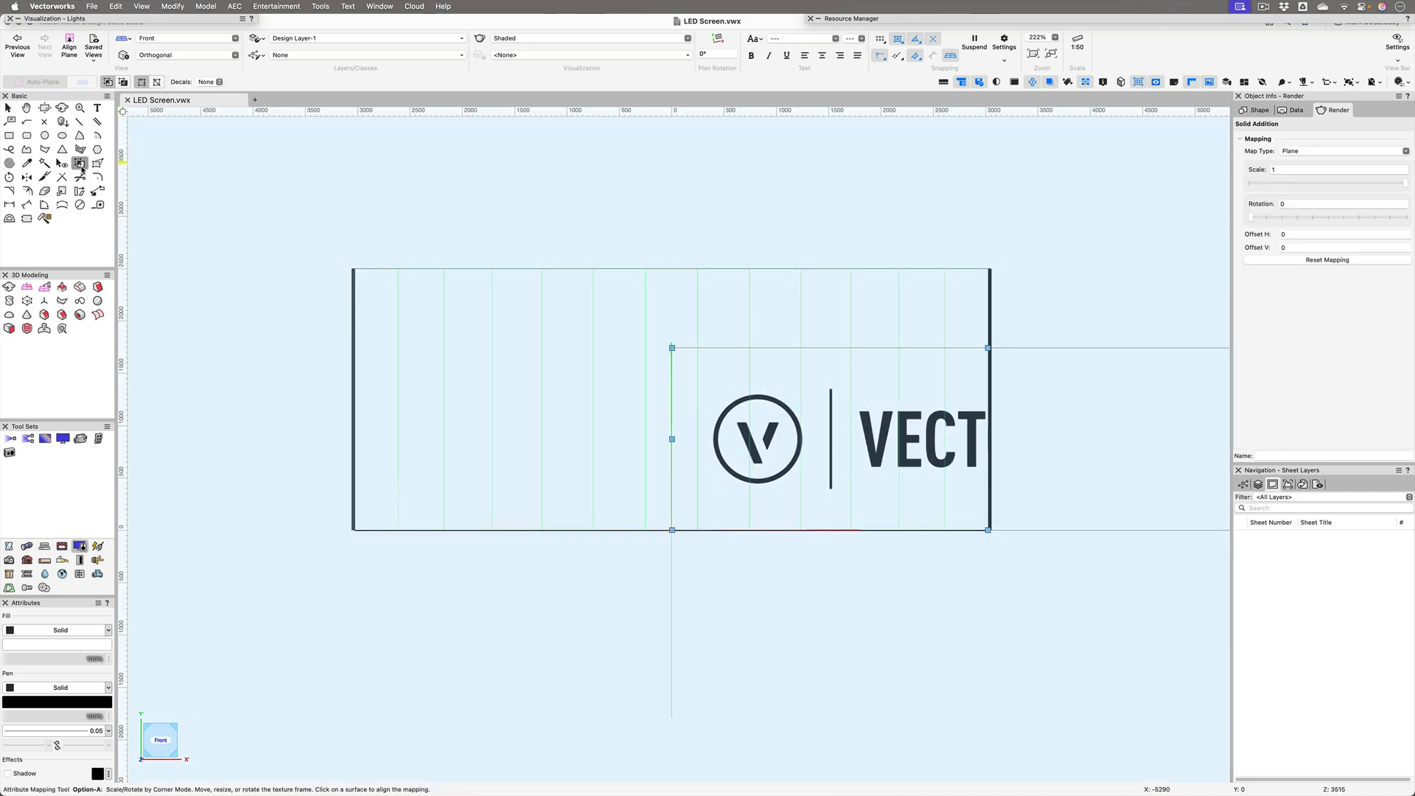
{"action": "left_click_drag", "start_coordinate": [774, 414], "coordinate": [457, 359]}
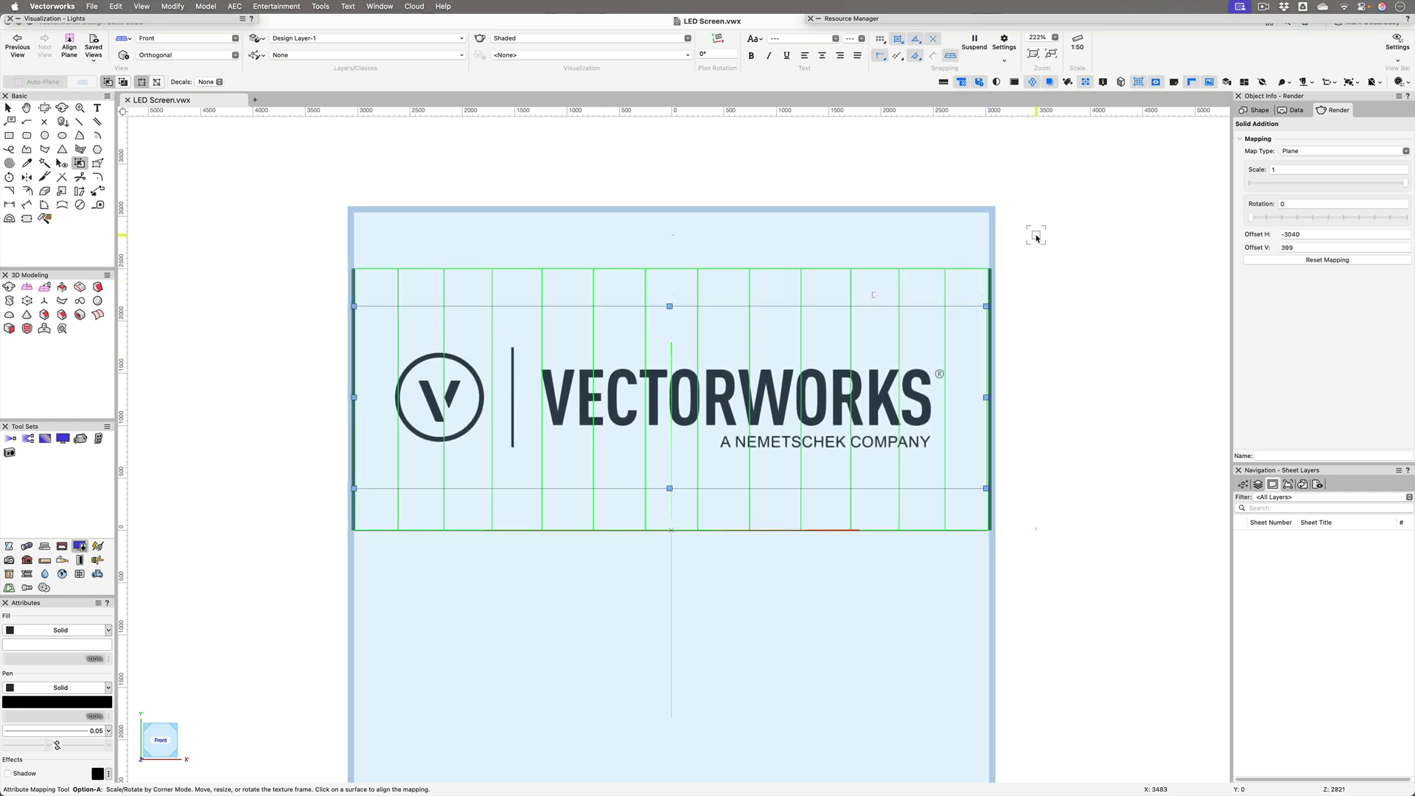
{"action": "key", "text": "x"}
{"action": "left_click", "coordinate": [1042, 228]}
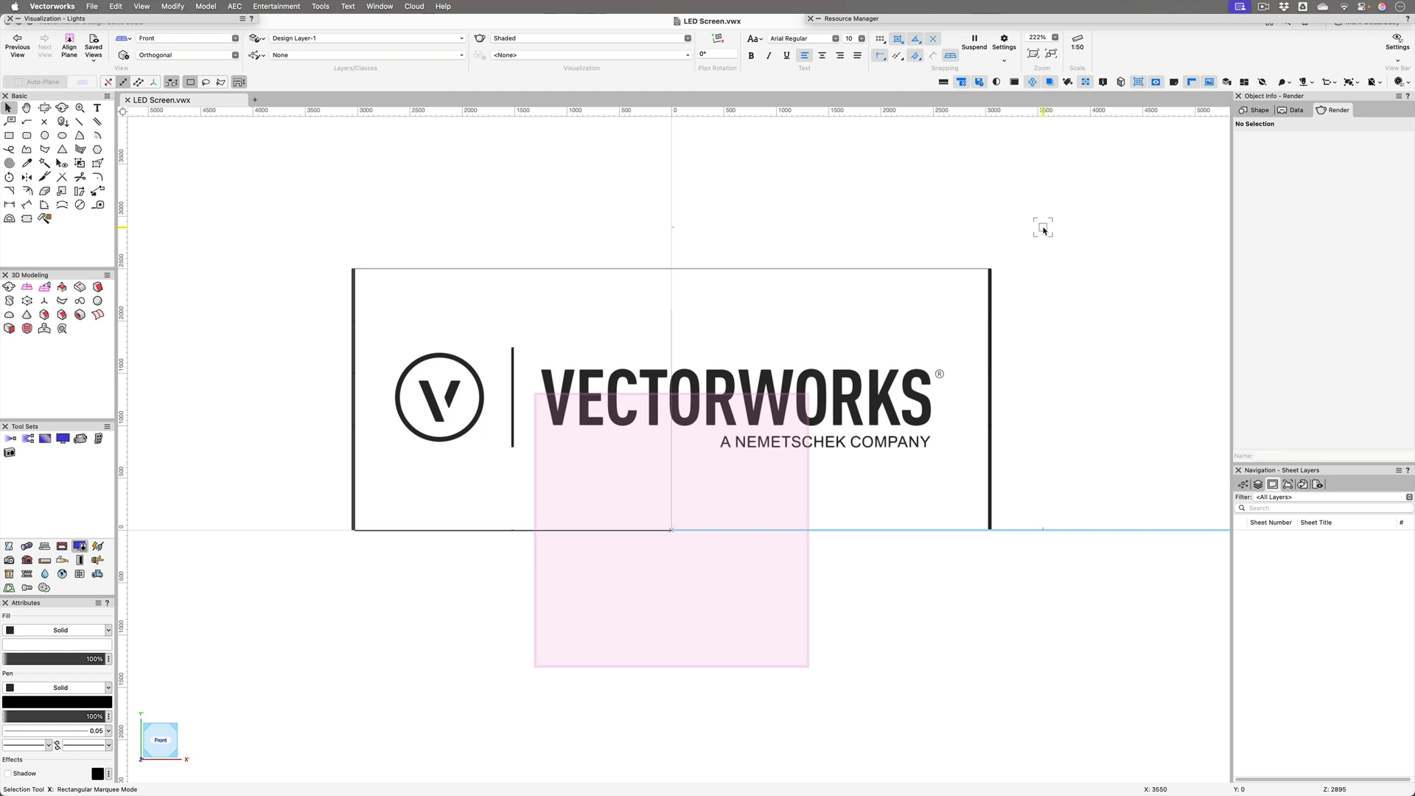
In Left Isometric, change the wall's texture mapping to Cylinder with radius 3025.
{"action": "key", "text": "KP_1"}
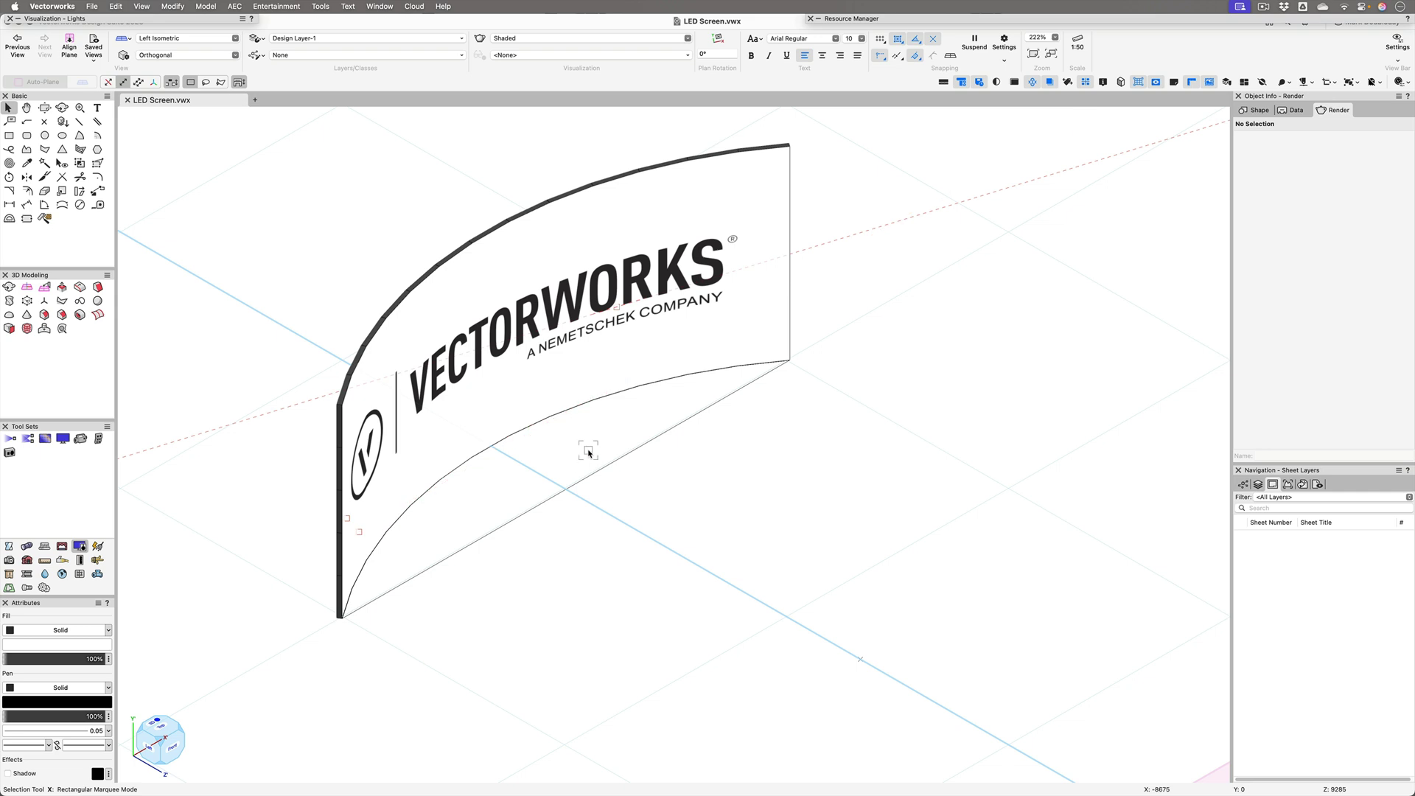
{"action": "left_click", "coordinate": [779, 175]}
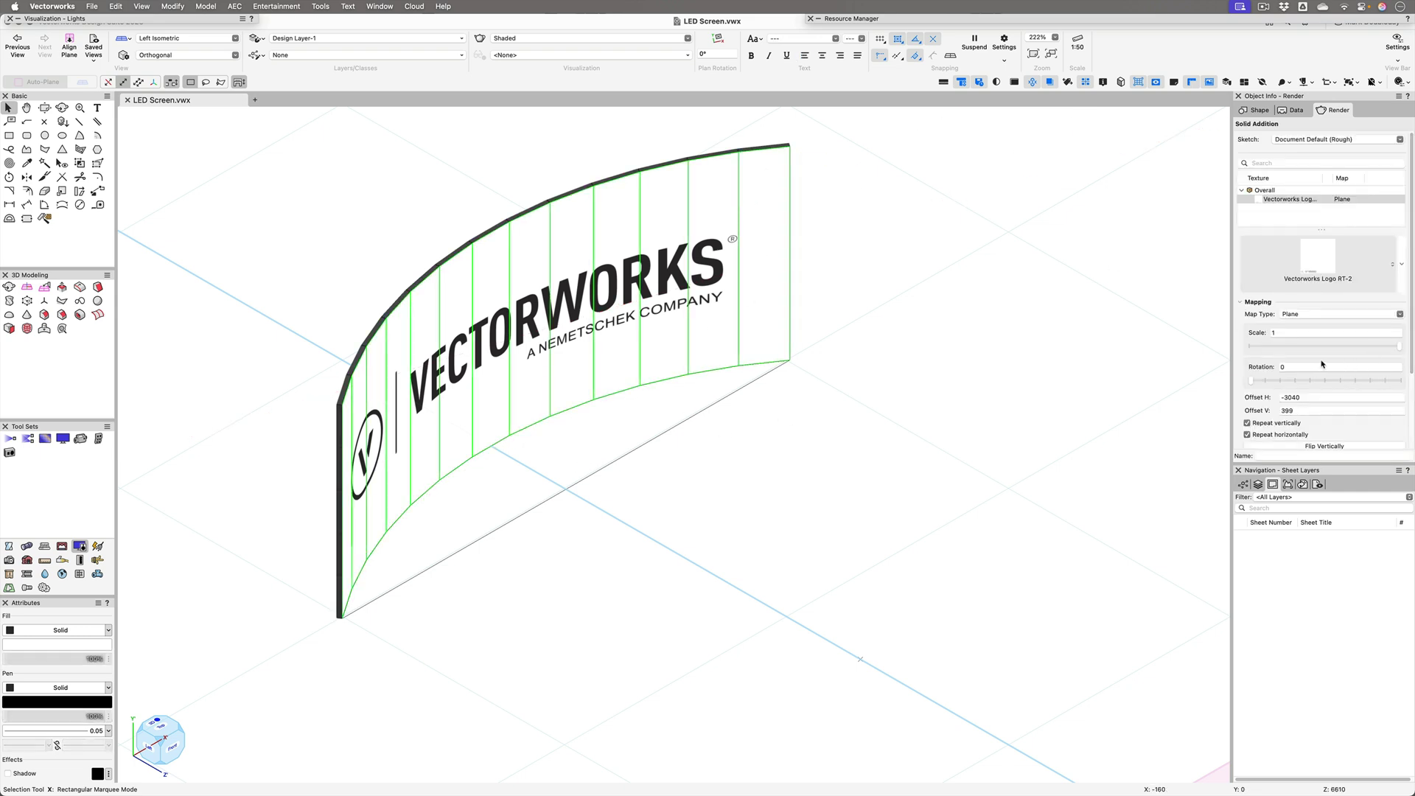
{"action": "scroll", "coordinate": [1324, 367], "scroll_direction": "down", "scroll_amount": 3}
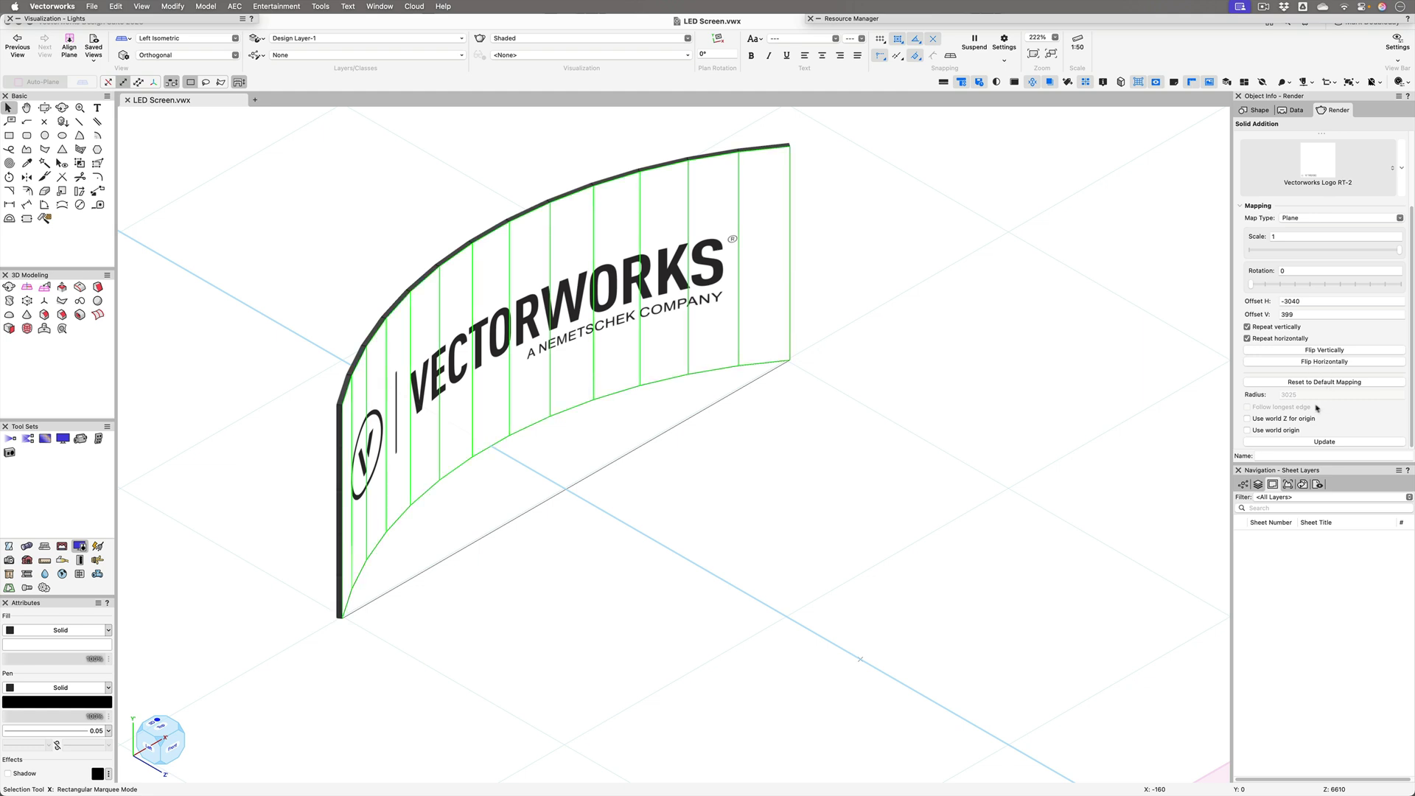
{"action": "left_click", "coordinate": [1306, 218]}
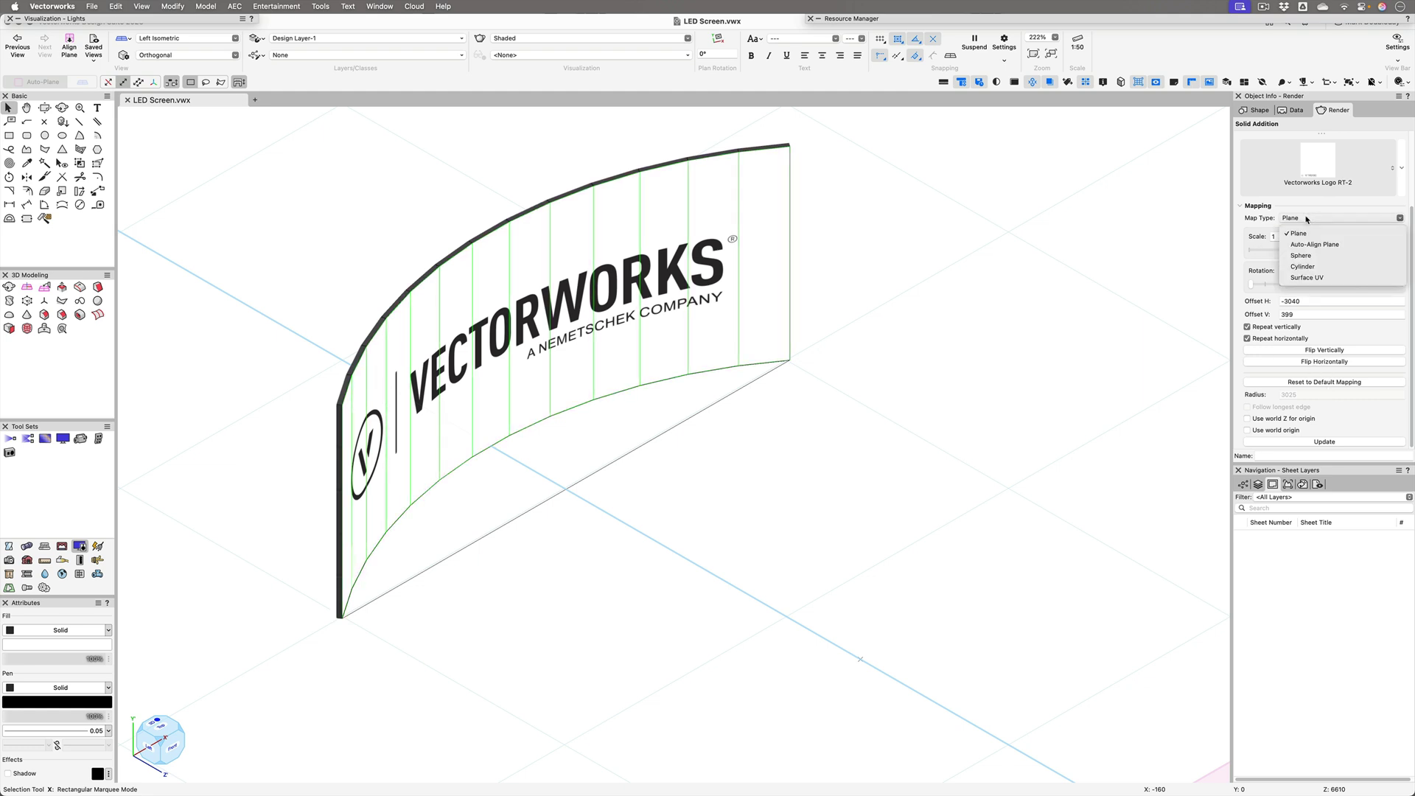
{"action": "left_click", "coordinate": [1304, 267]}
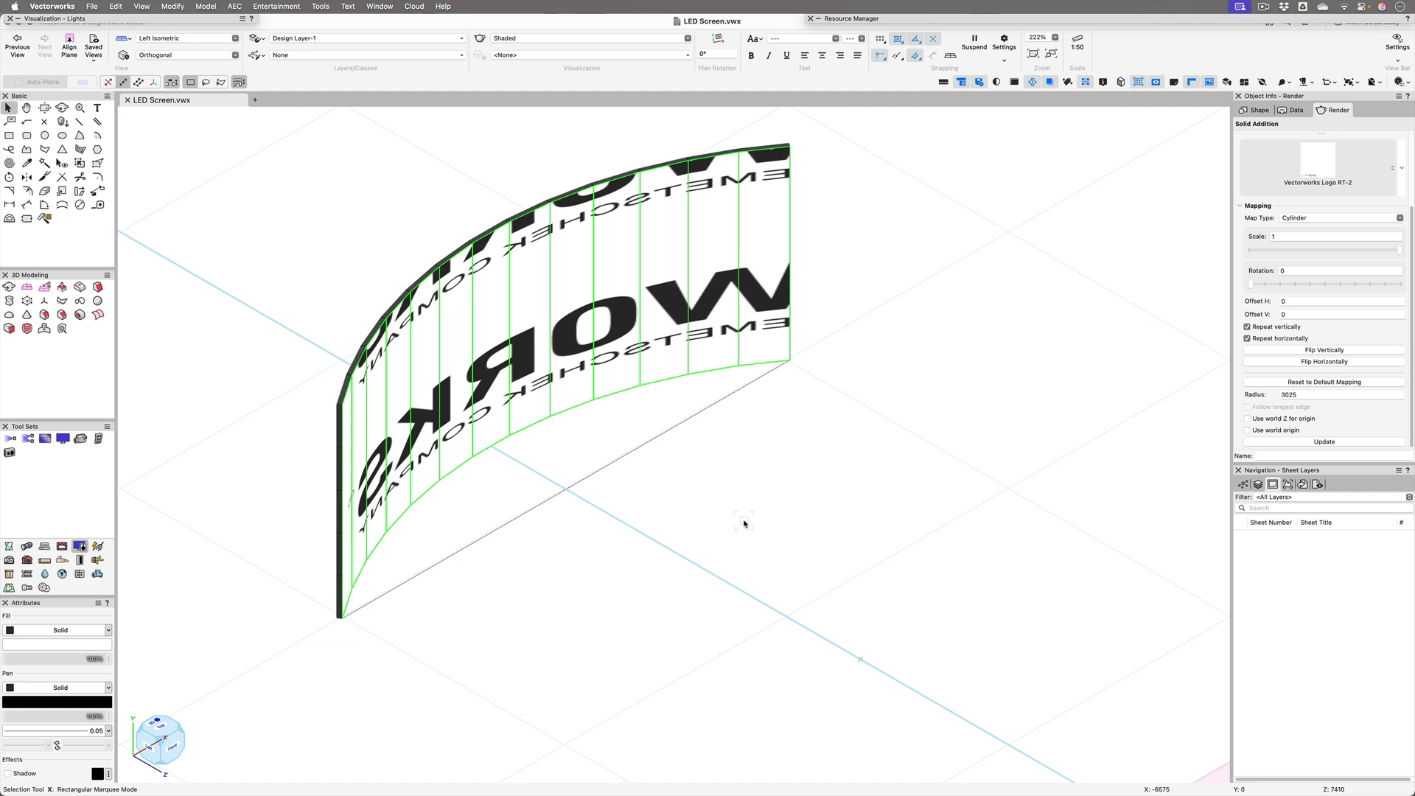
{"action": "left_click", "coordinate": [79, 163]}
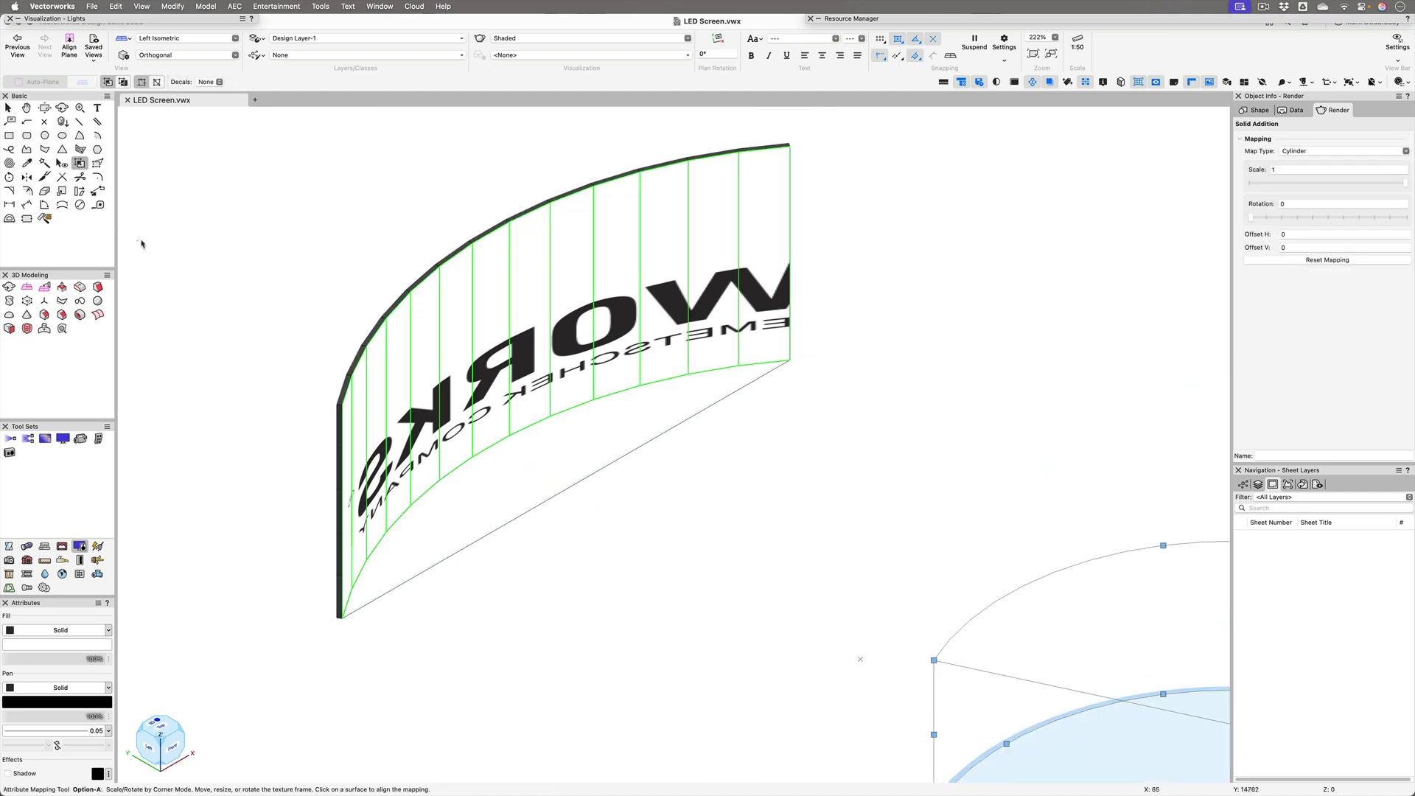
Move the cylinder mapping centre up and to the left.
{"action": "scroll", "coordinate": [184, 309], "scroll_direction": "down", "scroll_amount": 2}
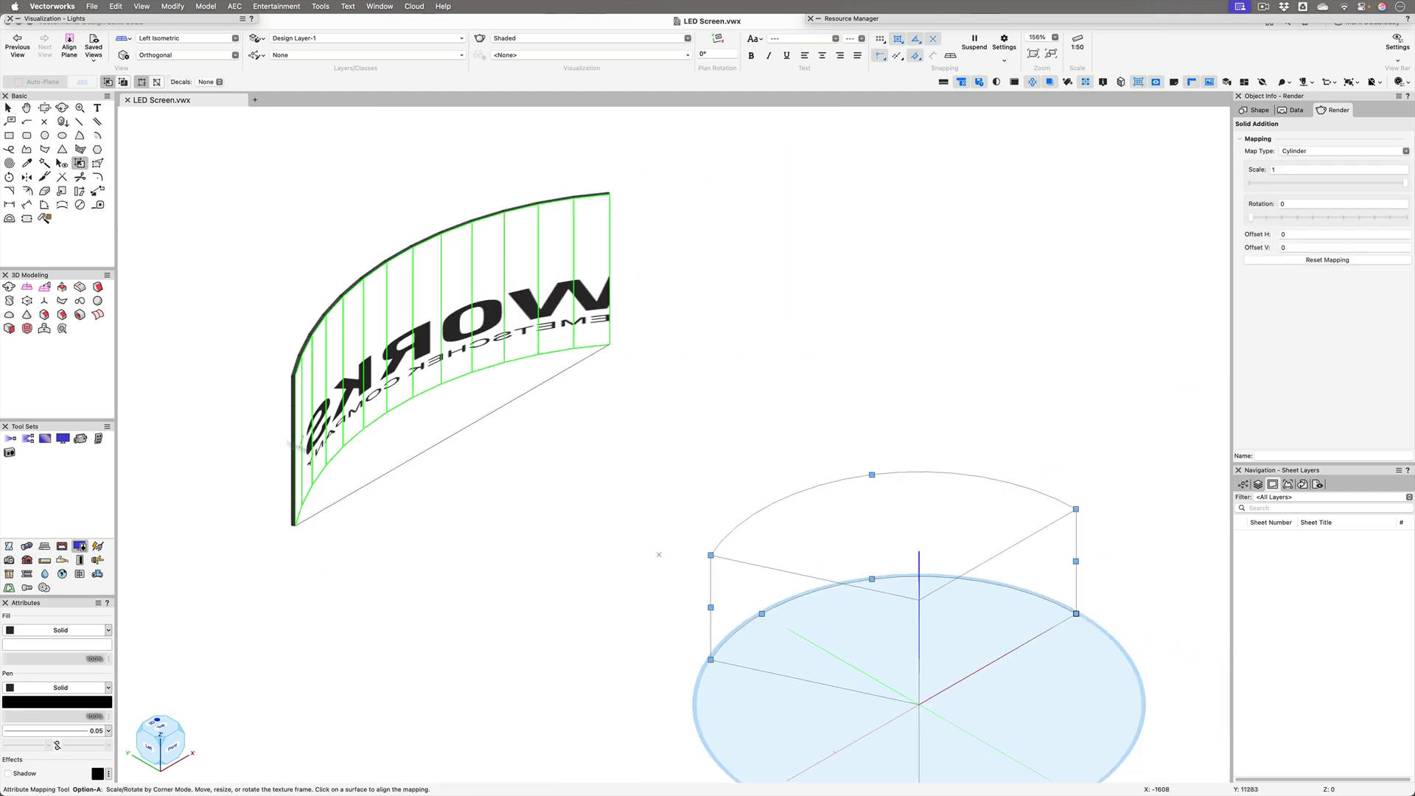
{"action": "scroll", "coordinate": [494, 462], "scroll_direction": "down", "scroll_amount": 1}
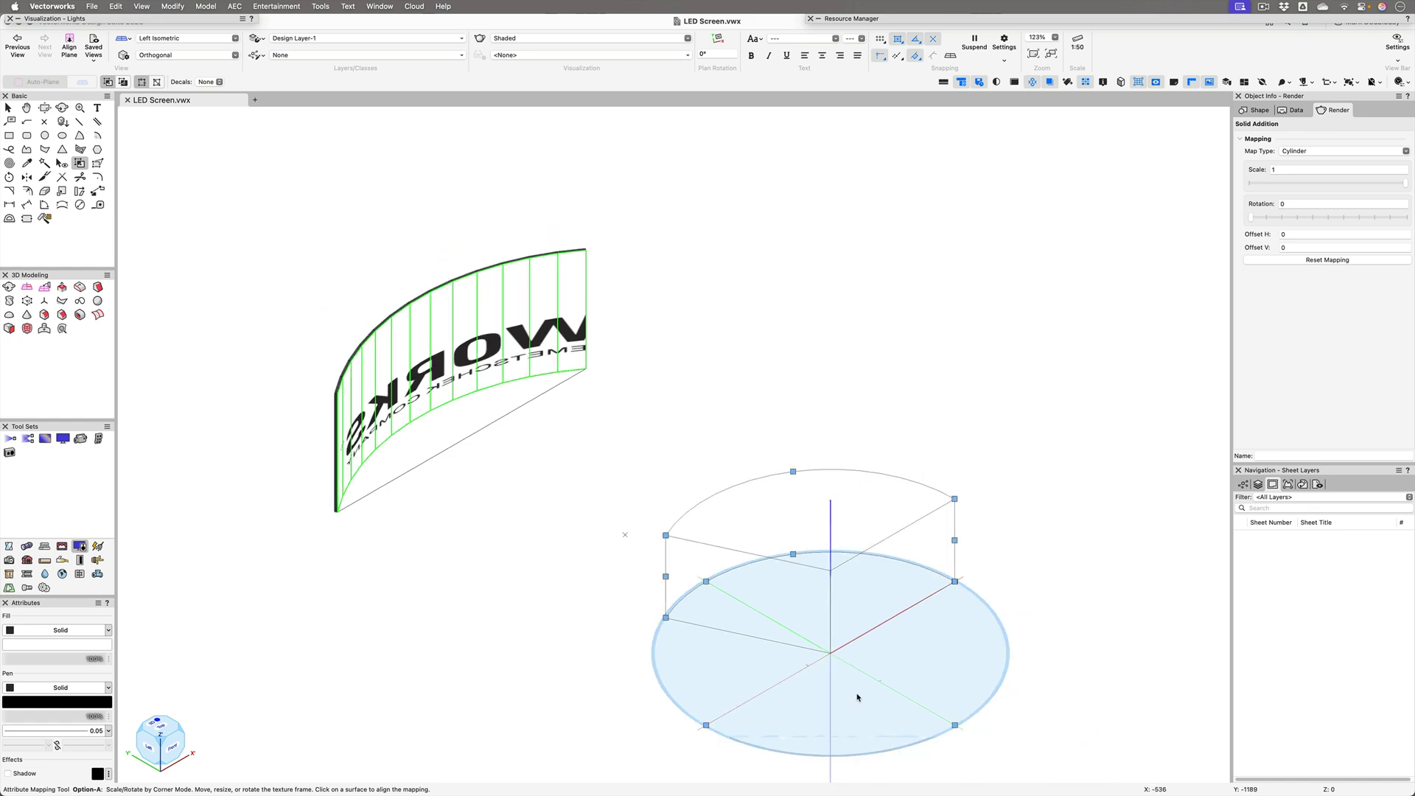
{"action": "left_click", "coordinate": [853, 644]}
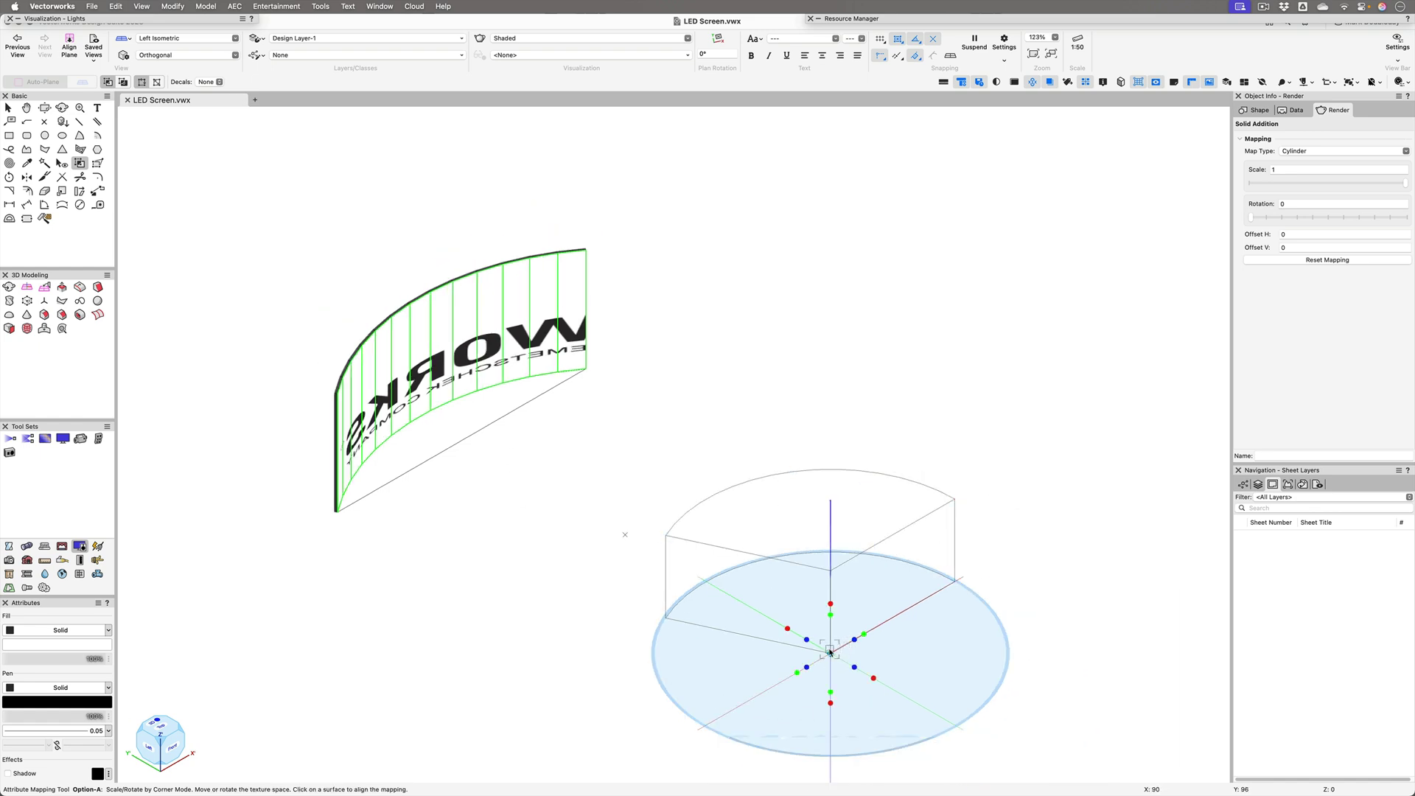
{"action": "left_click_drag", "start_coordinate": [829, 650], "coordinate": [626, 532]}
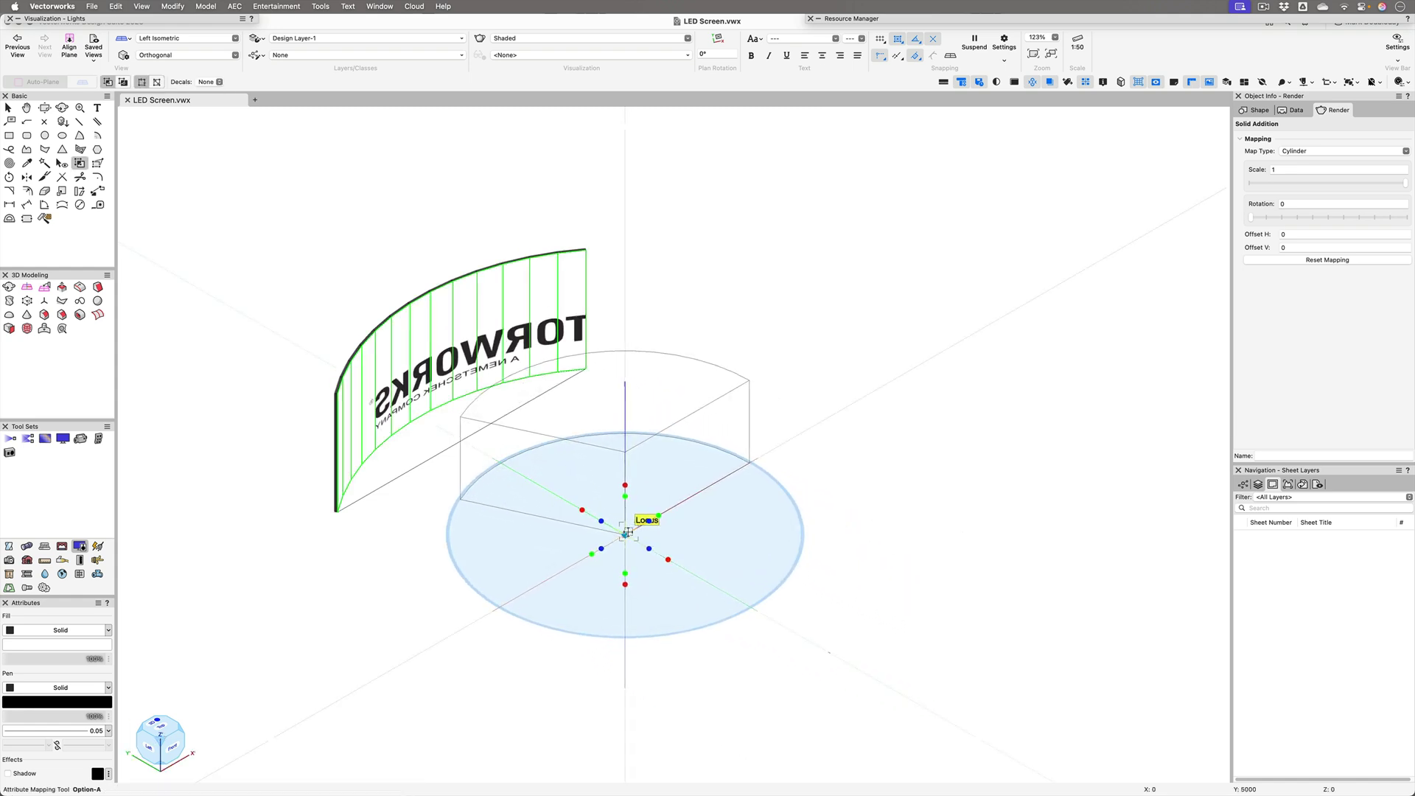
Enlarge the cylinder mapping radius to about 4813 and rotate the texture plane.
{"action": "left_click", "coordinate": [487, 492]}
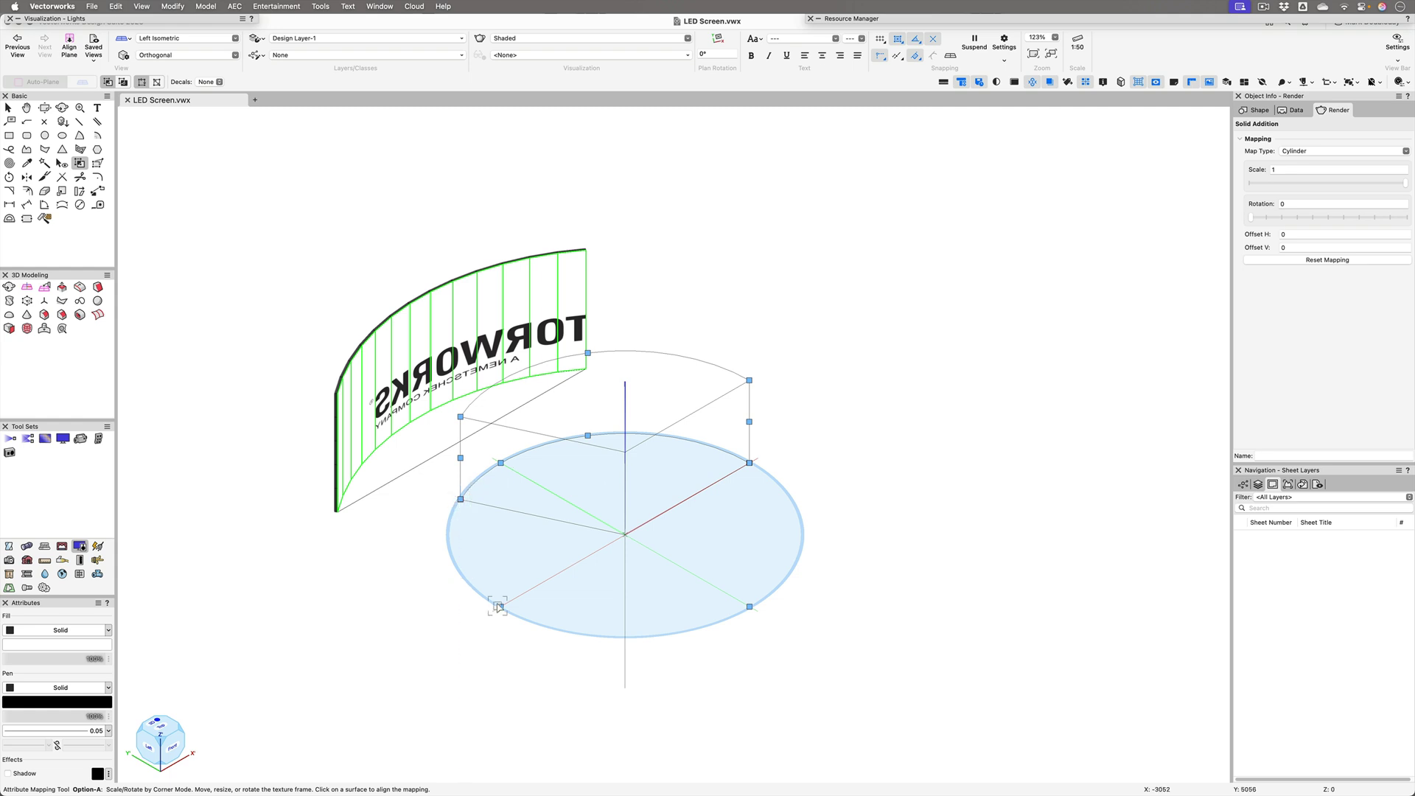
{"action": "left_click_drag", "start_coordinate": [498, 605], "coordinate": [338, 512]}
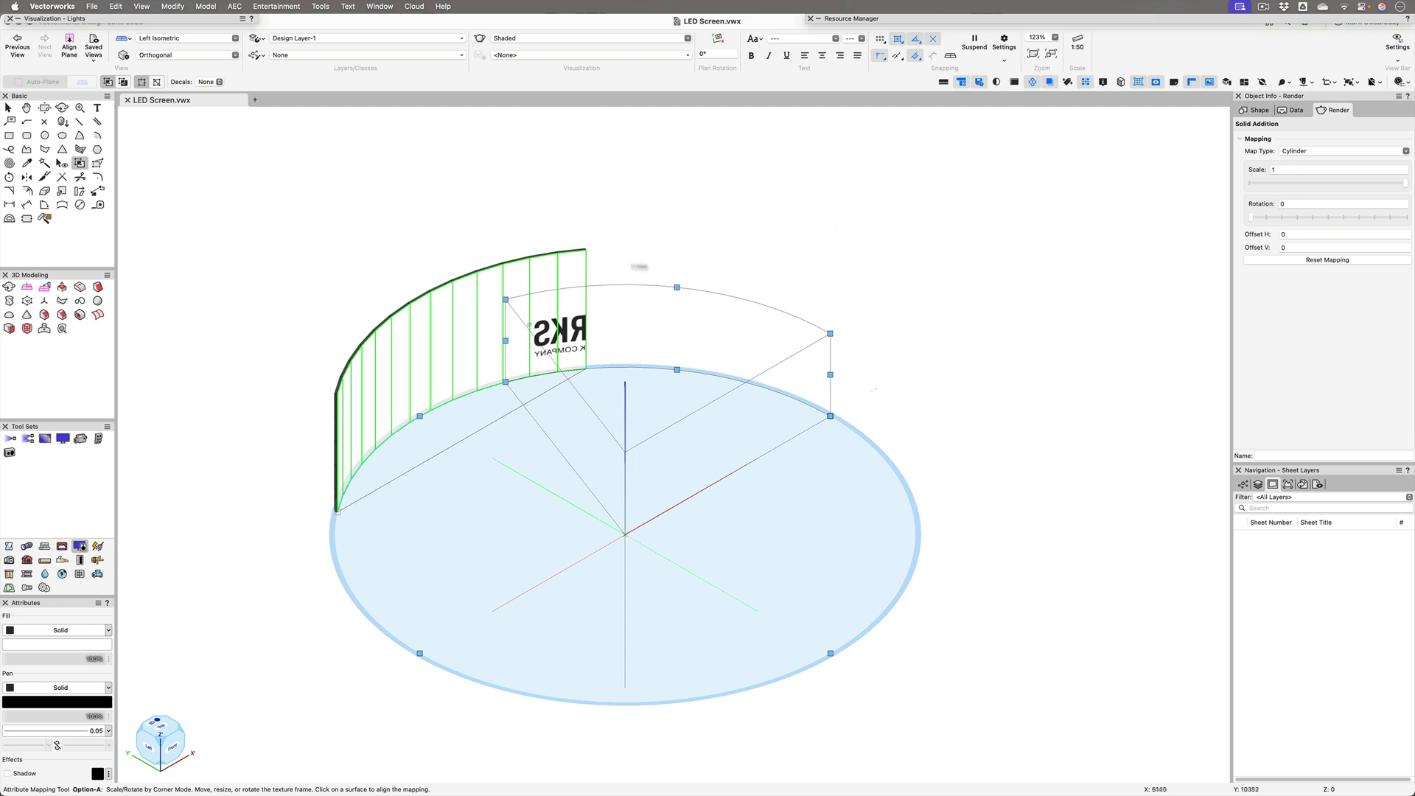
{"action": "left_click", "coordinate": [714, 481]}
{"action": "left_click", "coordinate": [649, 518]}
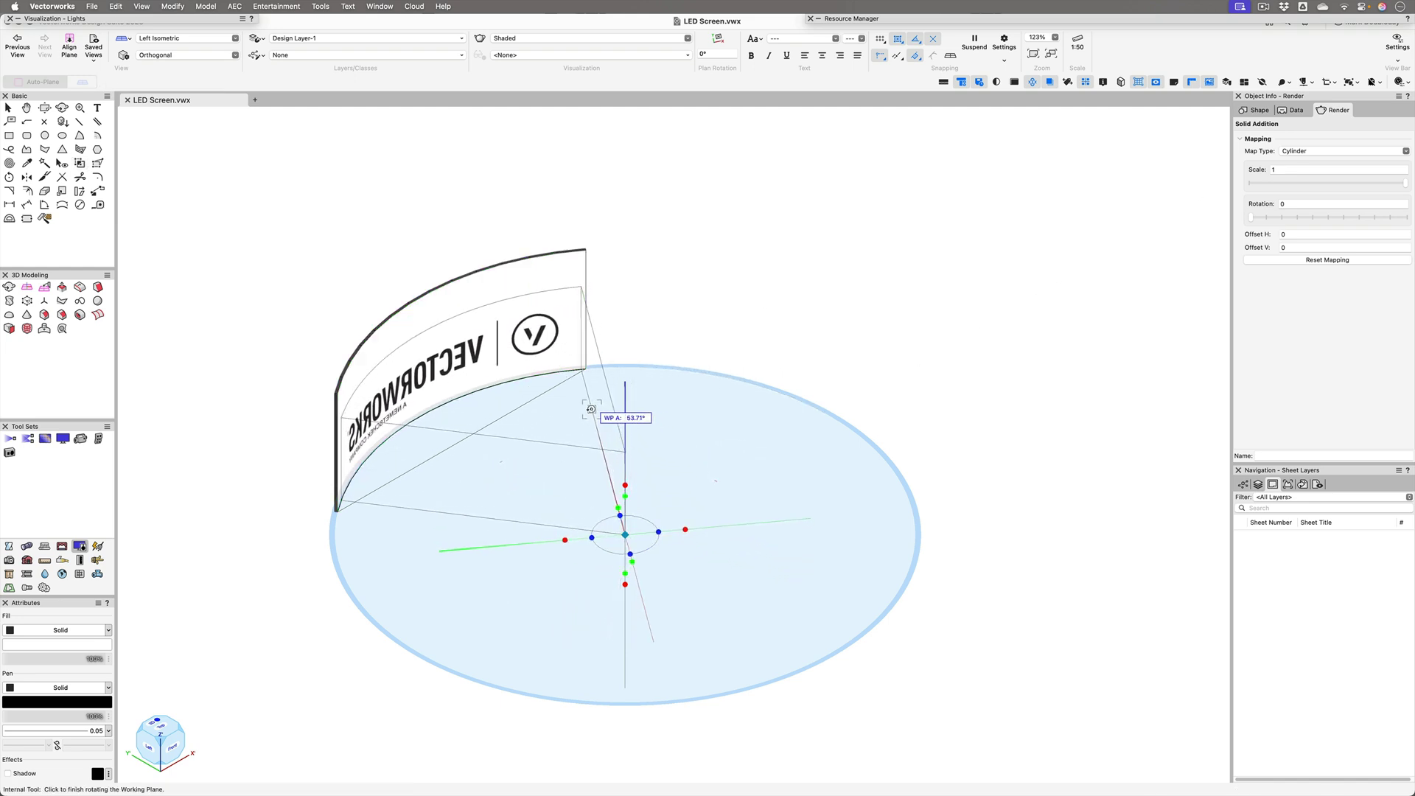
{"action": "left_click", "coordinate": [590, 408]}
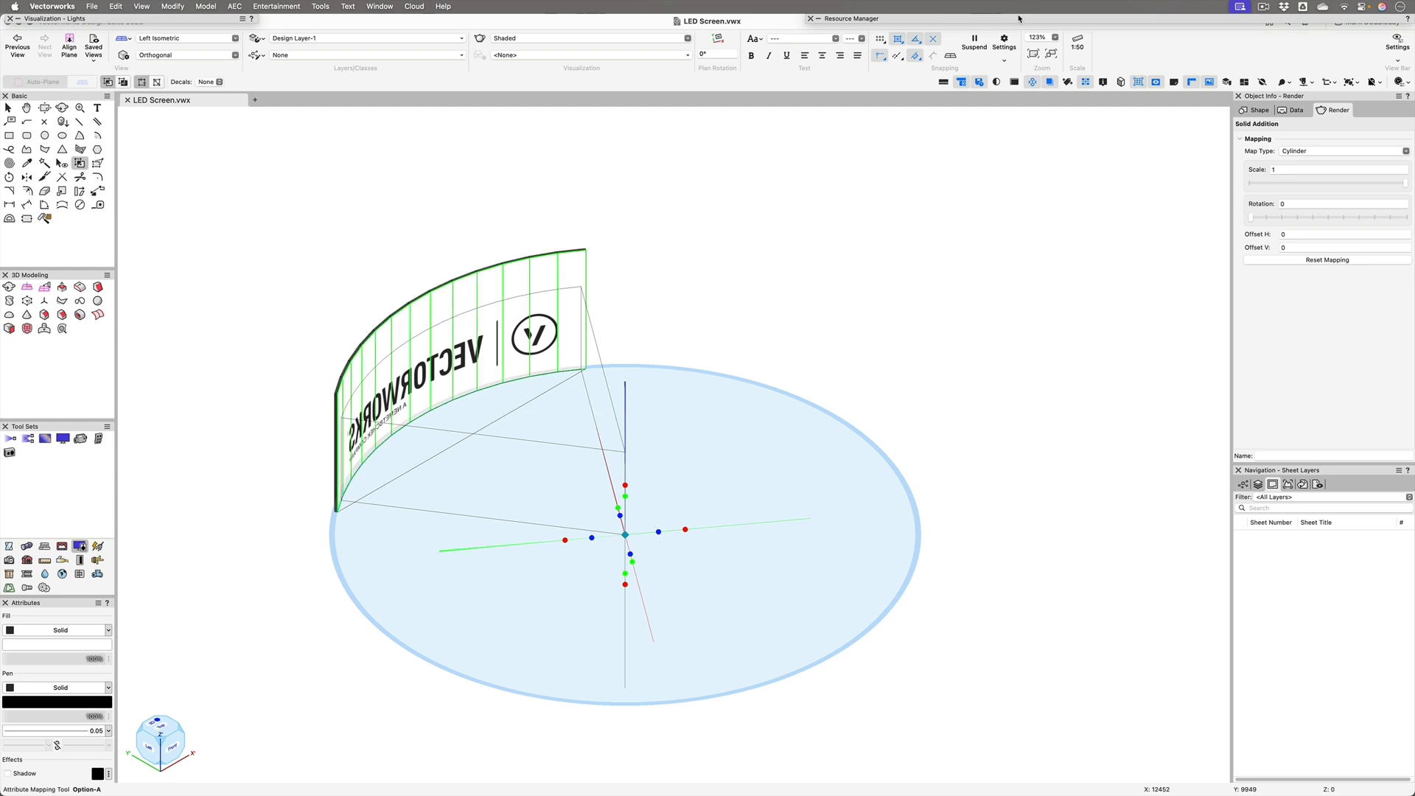
Change the Vectorworks Logo RT-2 texture size from 6052 to 6500.
{"action": "mouse_move", "coordinate": [1018, 18]}
{"action": "right_click", "coordinate": [1058, 114]}
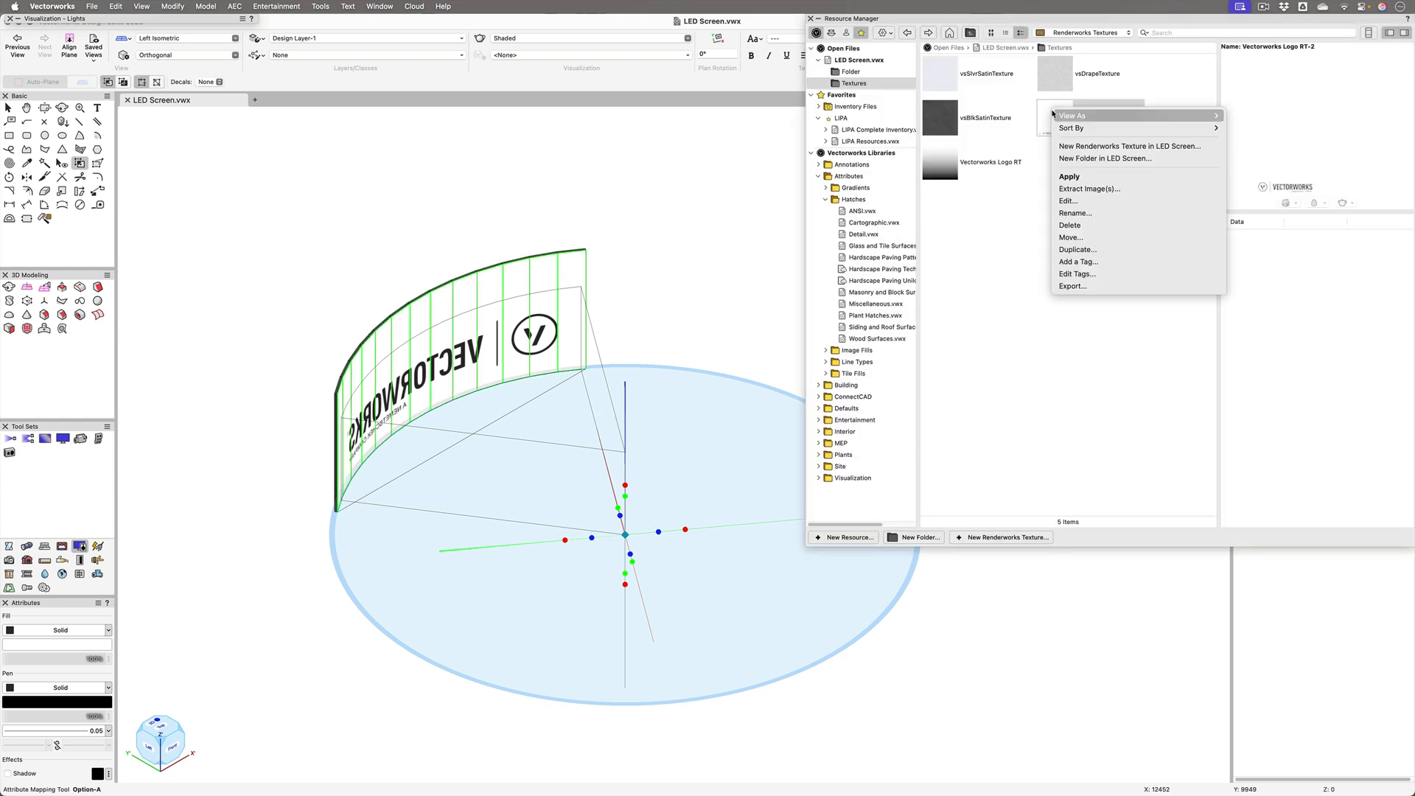
{"action": "left_click", "coordinate": [1062, 207]}
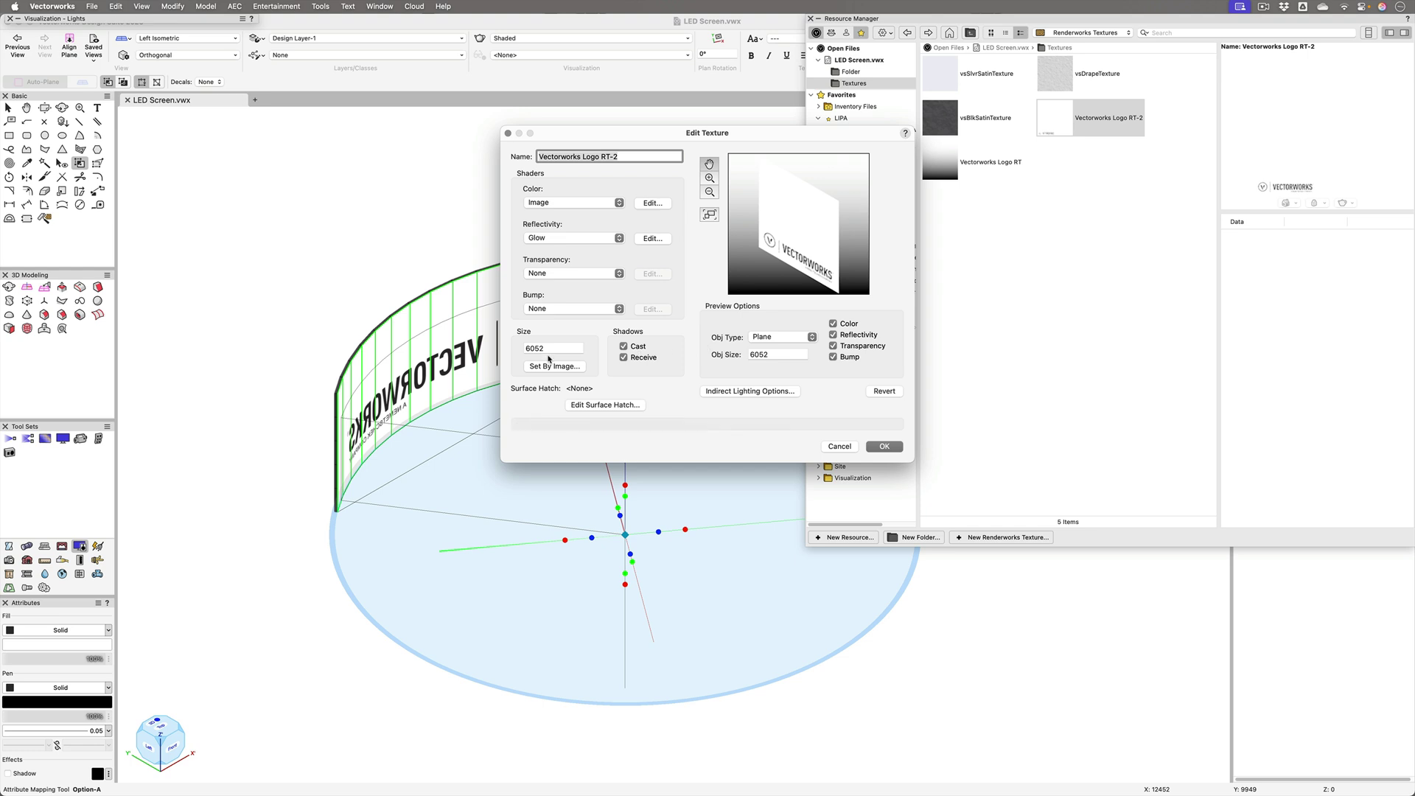
{"action": "left_click", "coordinate": [551, 350]}
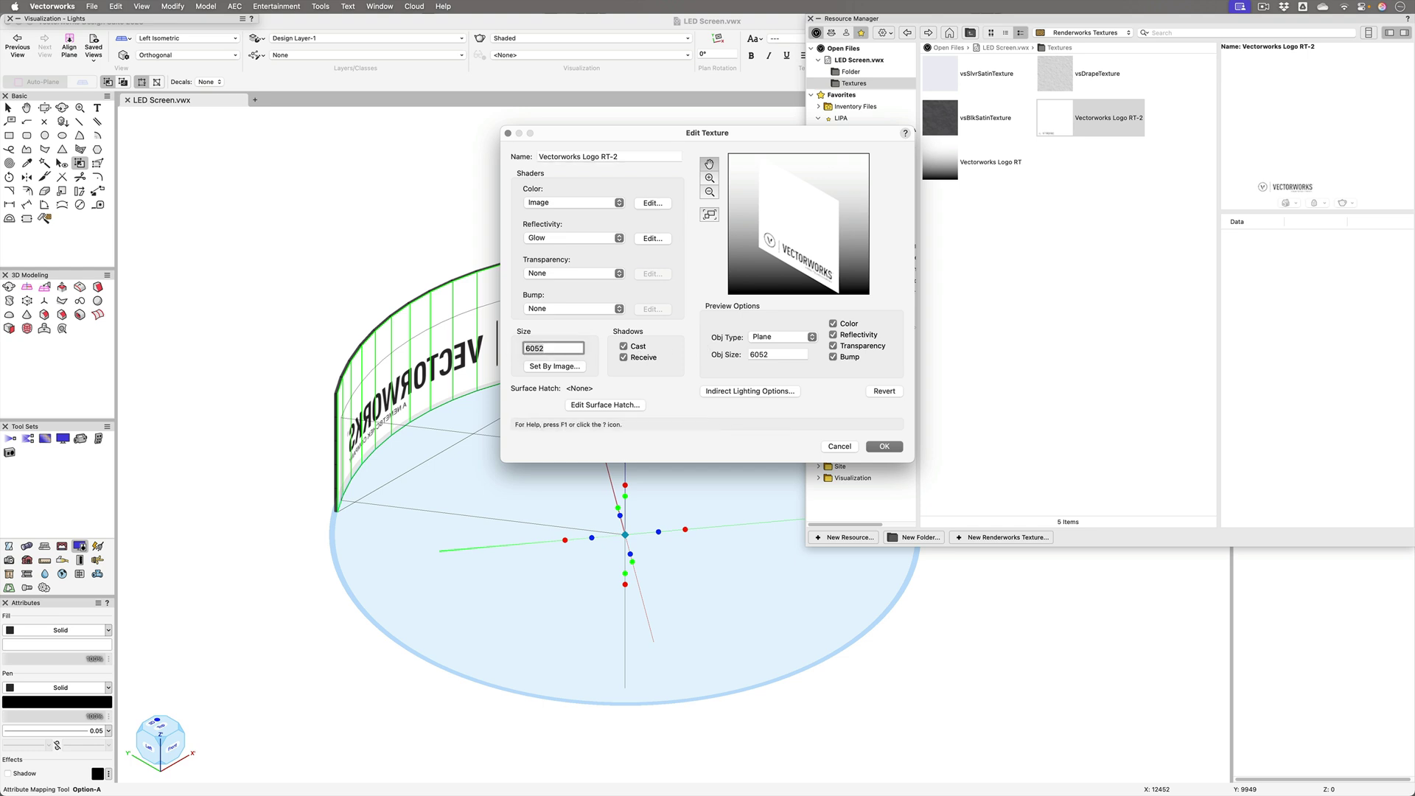
{"action": "type", "text": "6500"}
{"action": "left_click", "coordinate": [885, 447]}
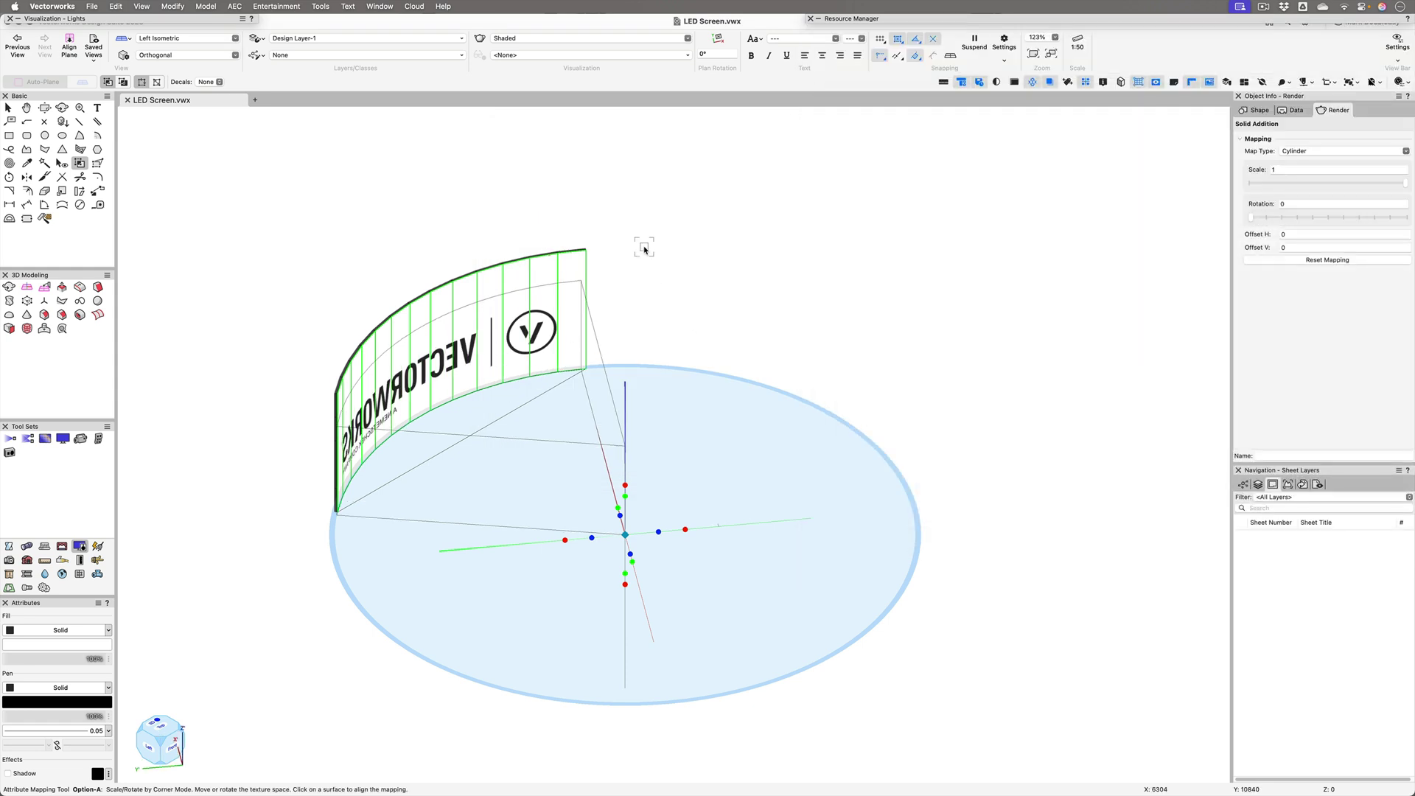
Rotate the working plane to 90° and place it at the logo mapping's centre locus.
{"action": "left_click", "coordinate": [600, 358]}
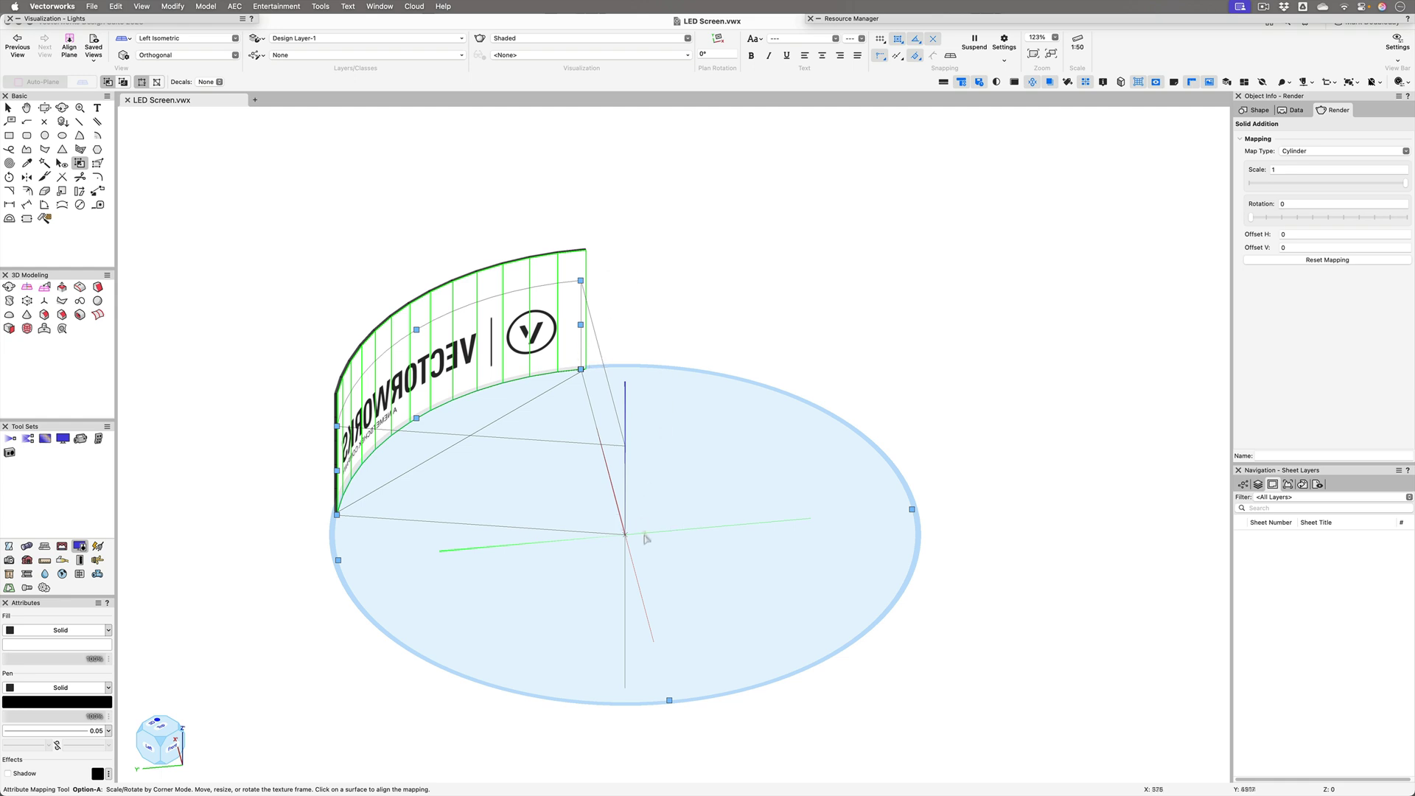
{"action": "left_click", "coordinate": [611, 490]}
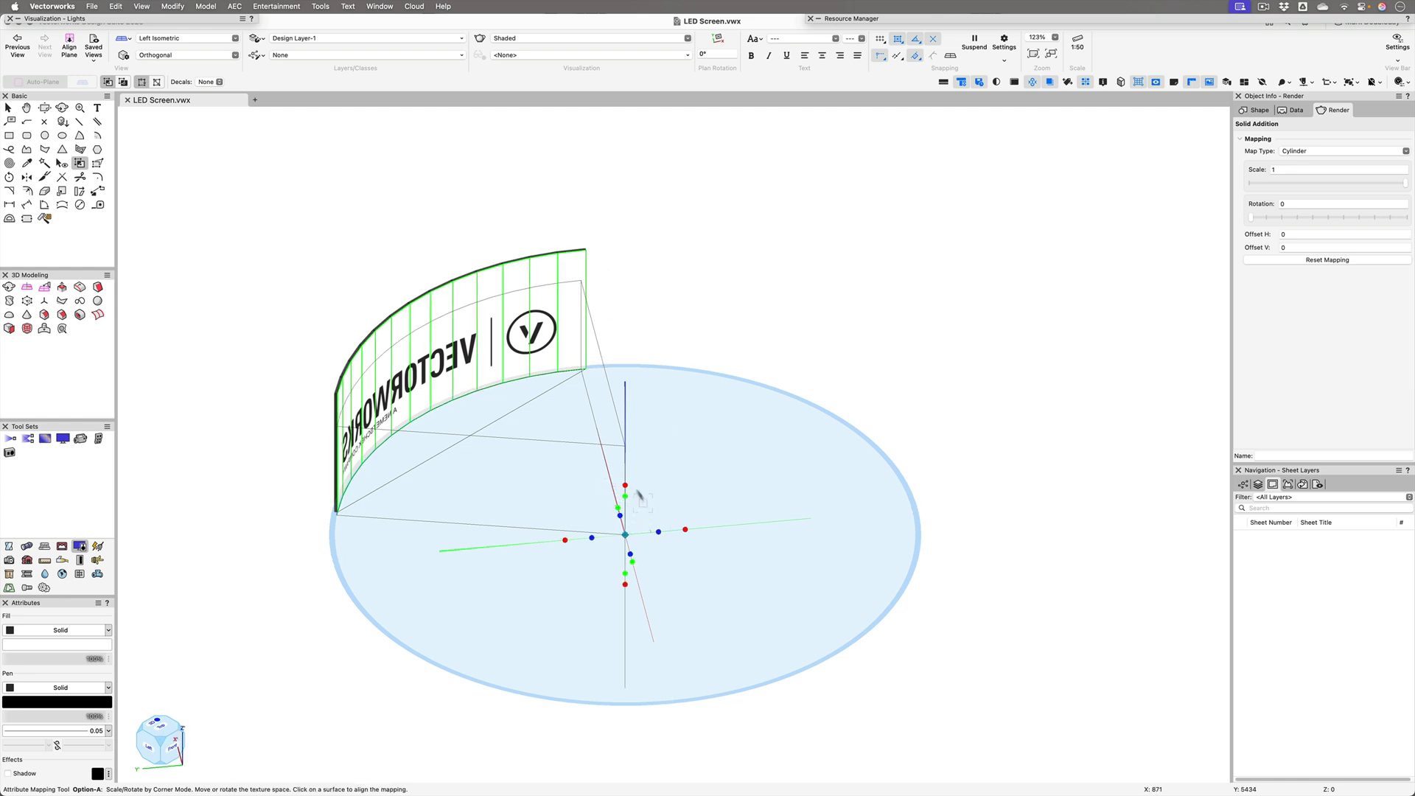
{"action": "left_click", "coordinate": [619, 512]}
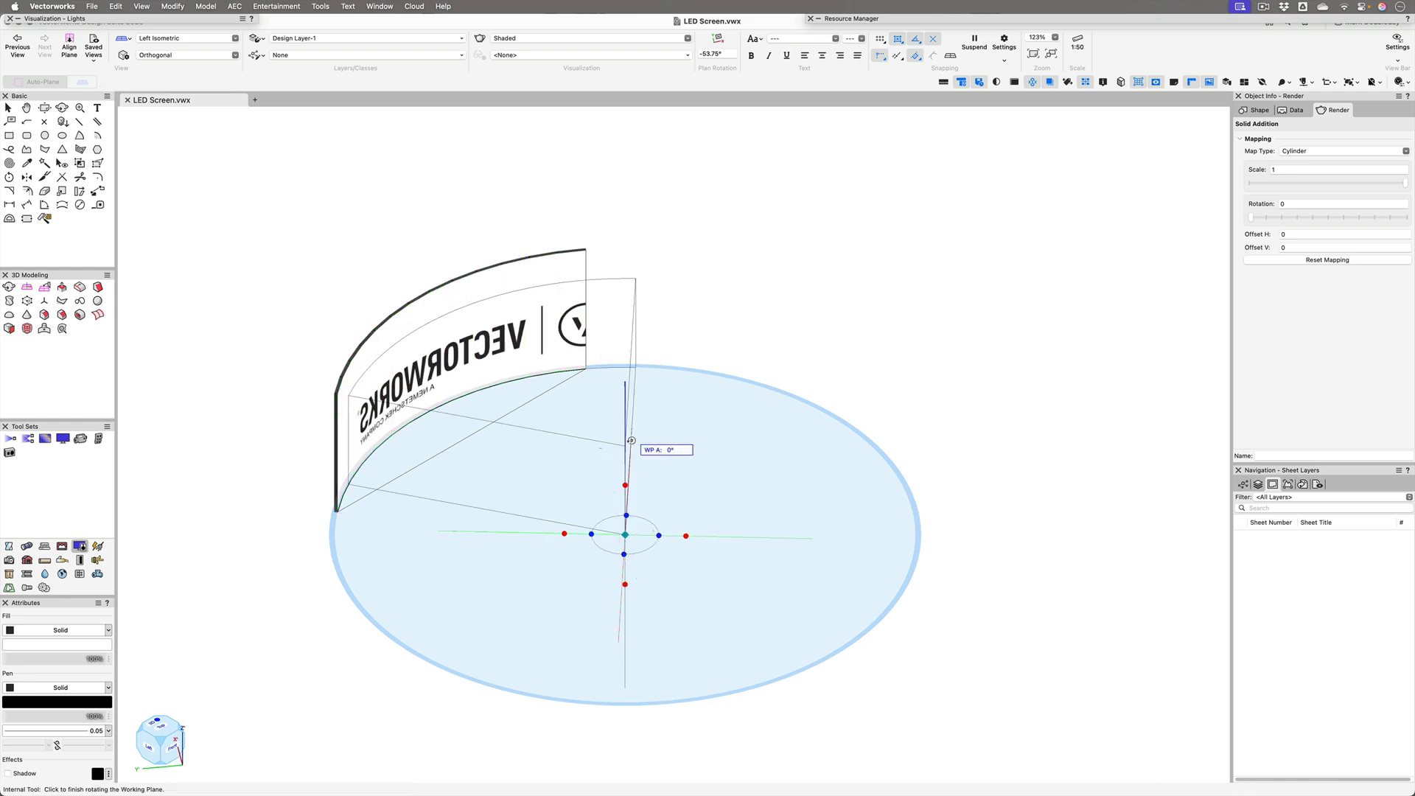
{"action": "left_click", "coordinate": [590, 272]}
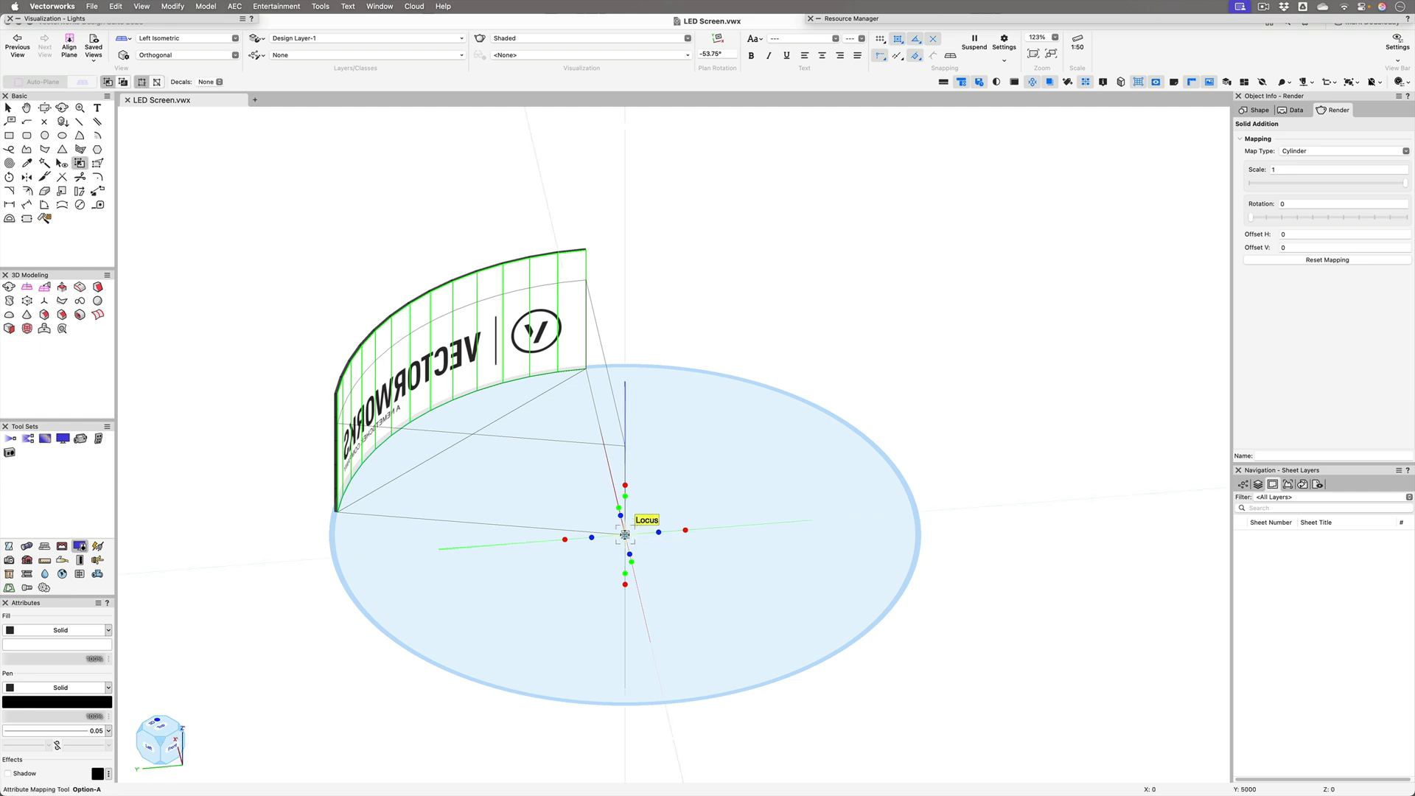
{"action": "left_click", "coordinate": [625, 530]}
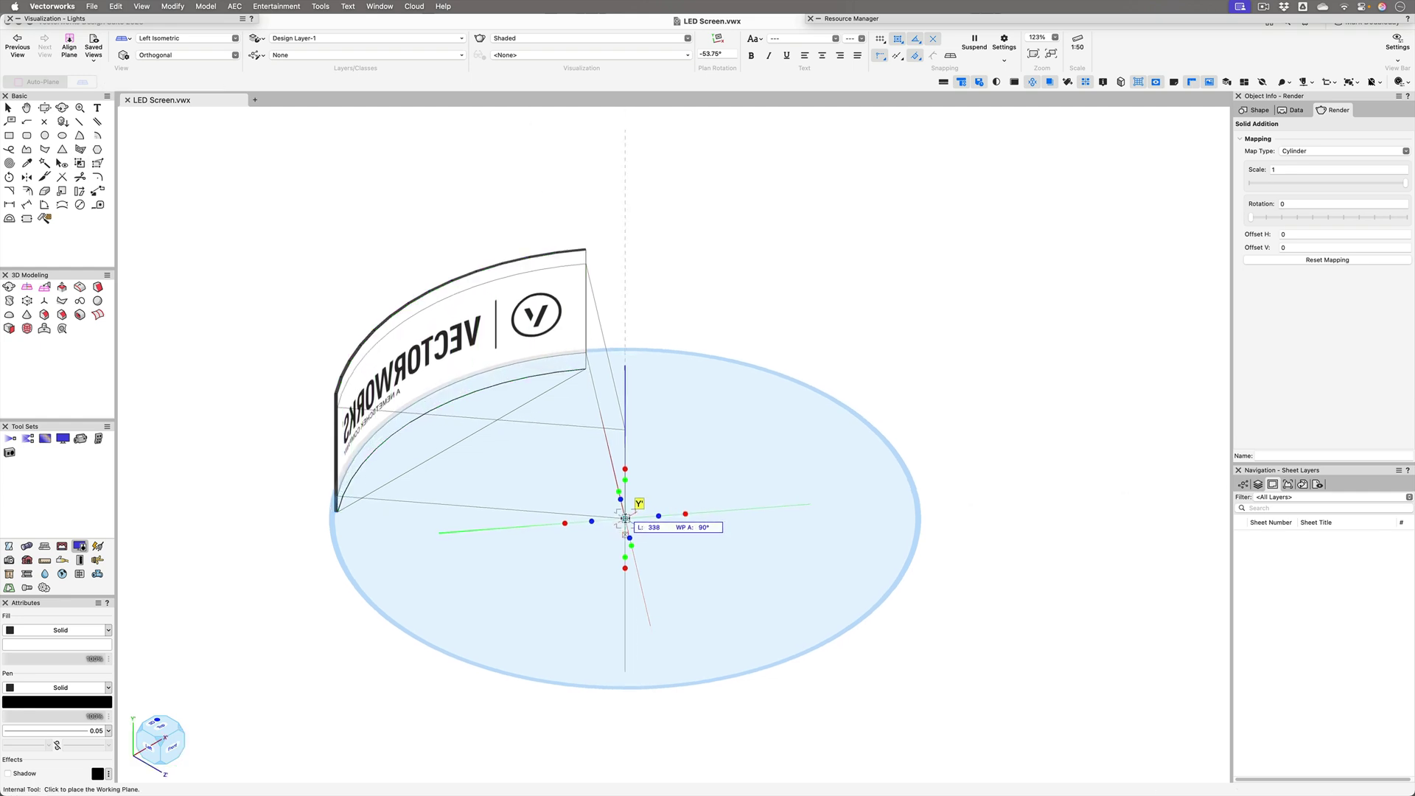
{"action": "left_click", "coordinate": [625, 521]}
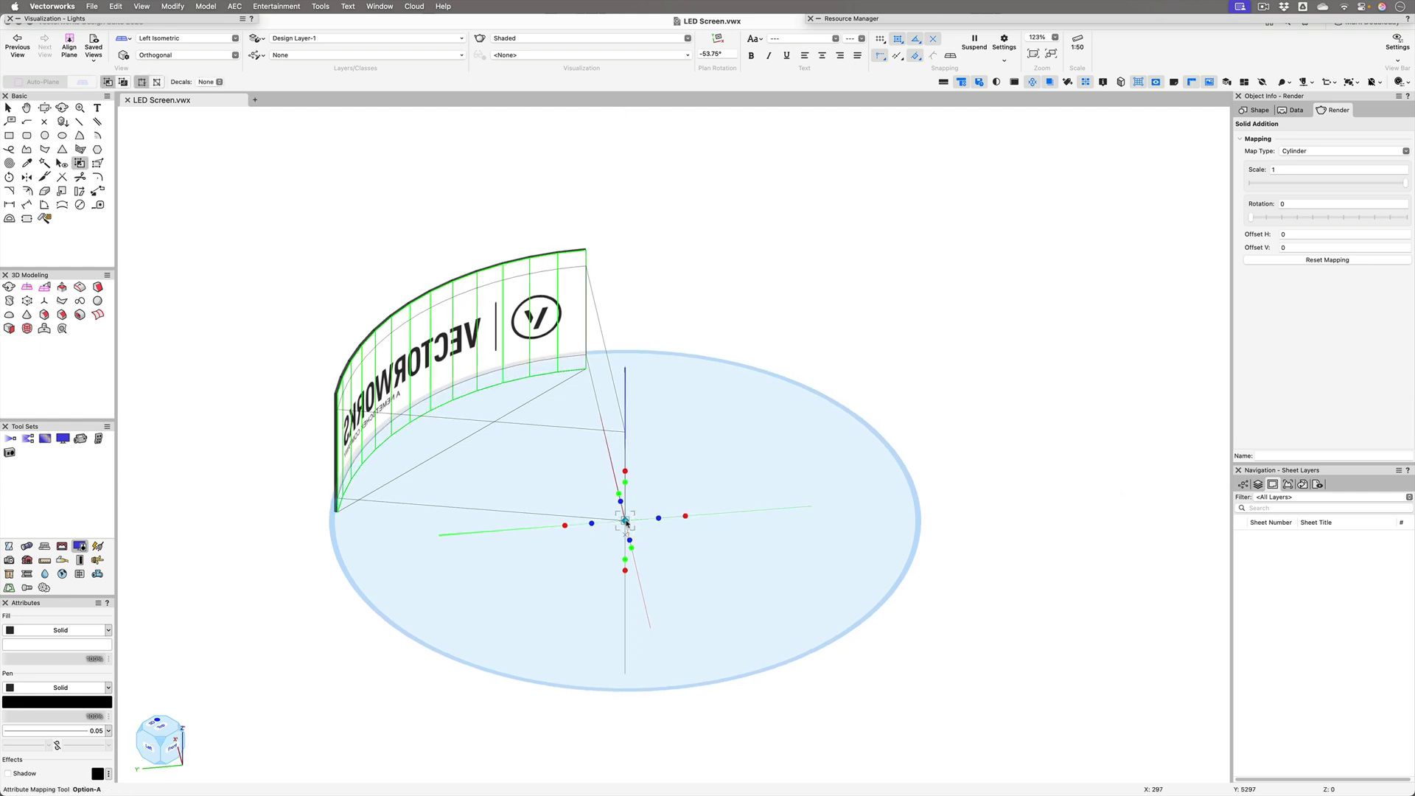
Flip the Logo RT-2 texture's colour image horizontally so VECTORWORKS reads correctly on the wall.
{"action": "left_click", "coordinate": [988, 20]}
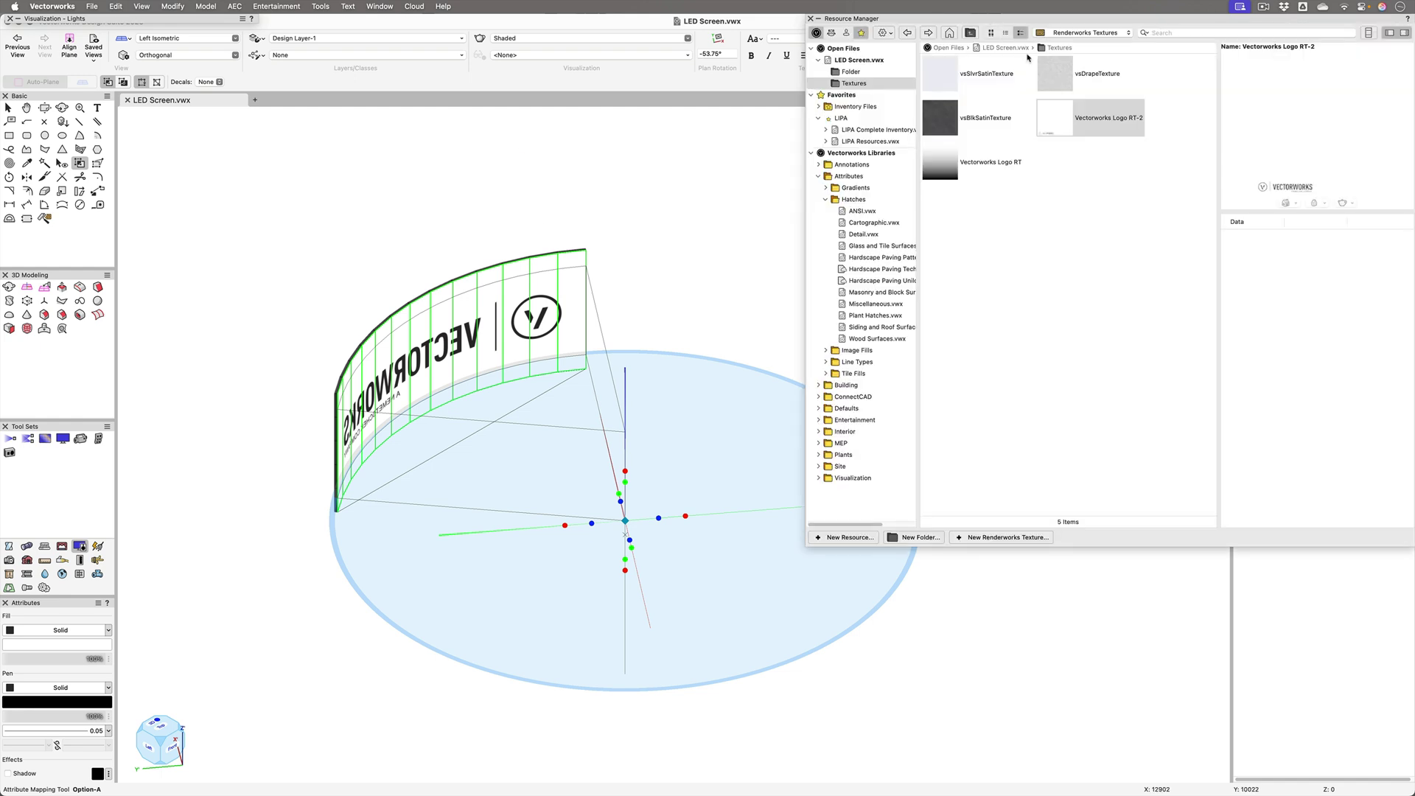
{"action": "right_click", "coordinate": [1056, 101]}
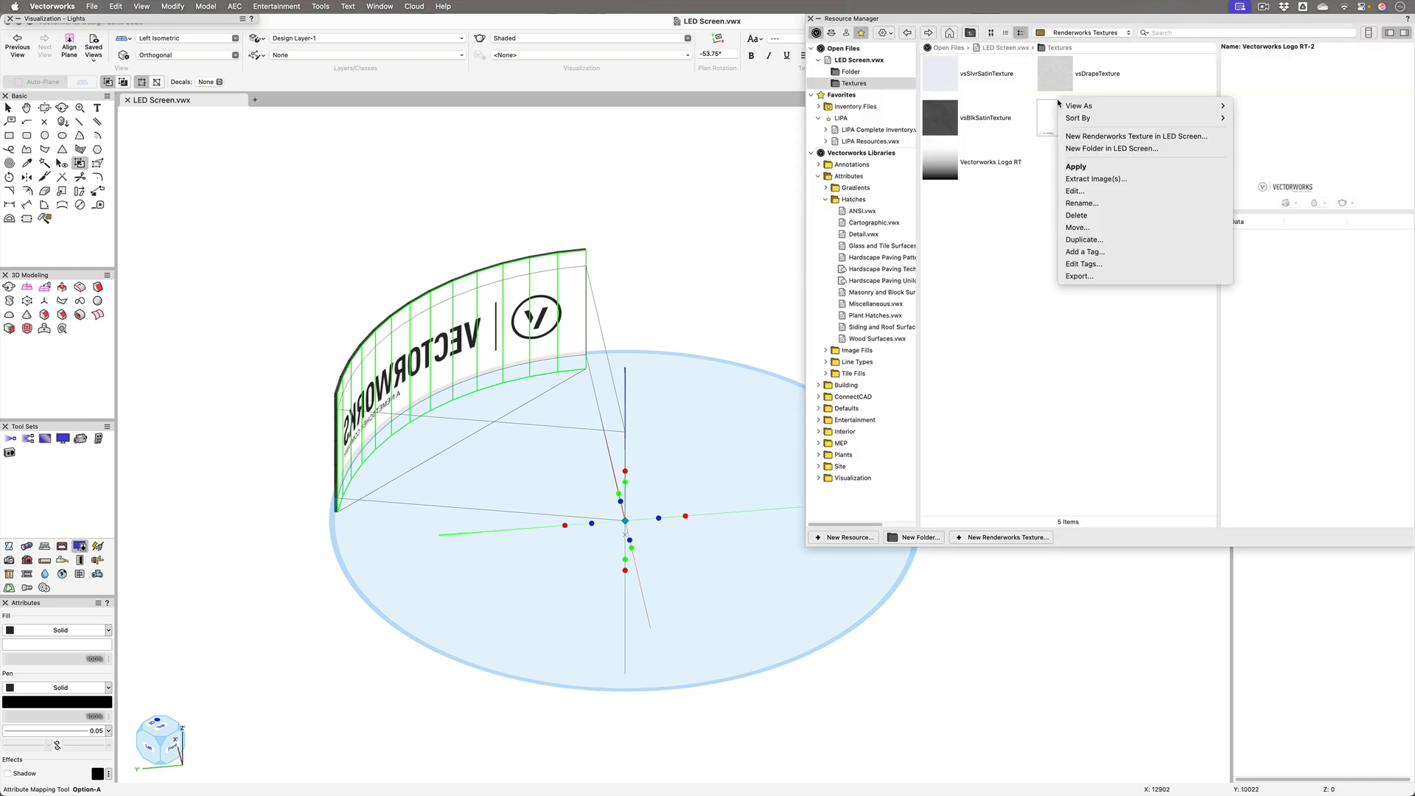
{"action": "left_click", "coordinate": [1074, 191]}
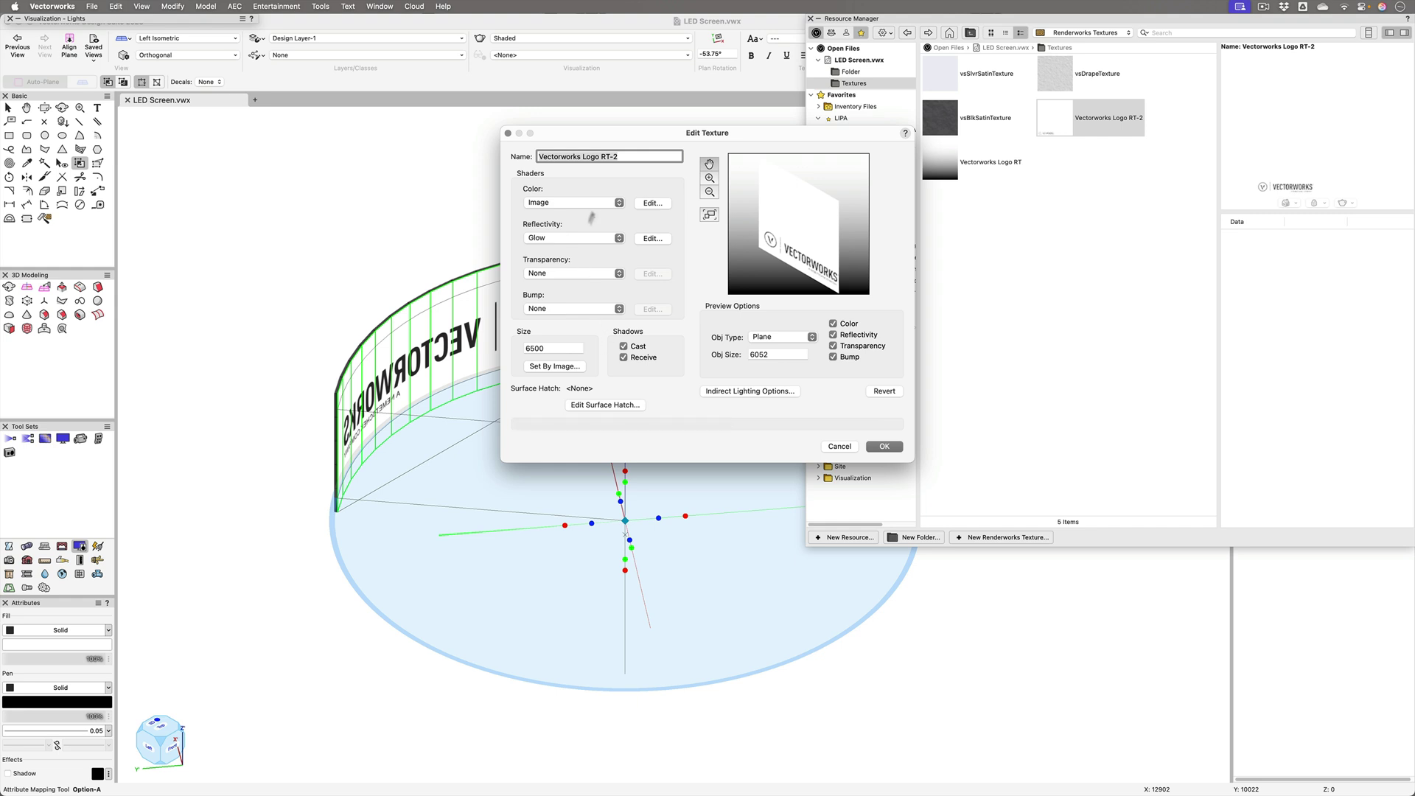
{"action": "left_click", "coordinate": [652, 202]}
{"action": "left_click", "coordinate": [626, 293]}
{"action": "left_click", "coordinate": [777, 375]}
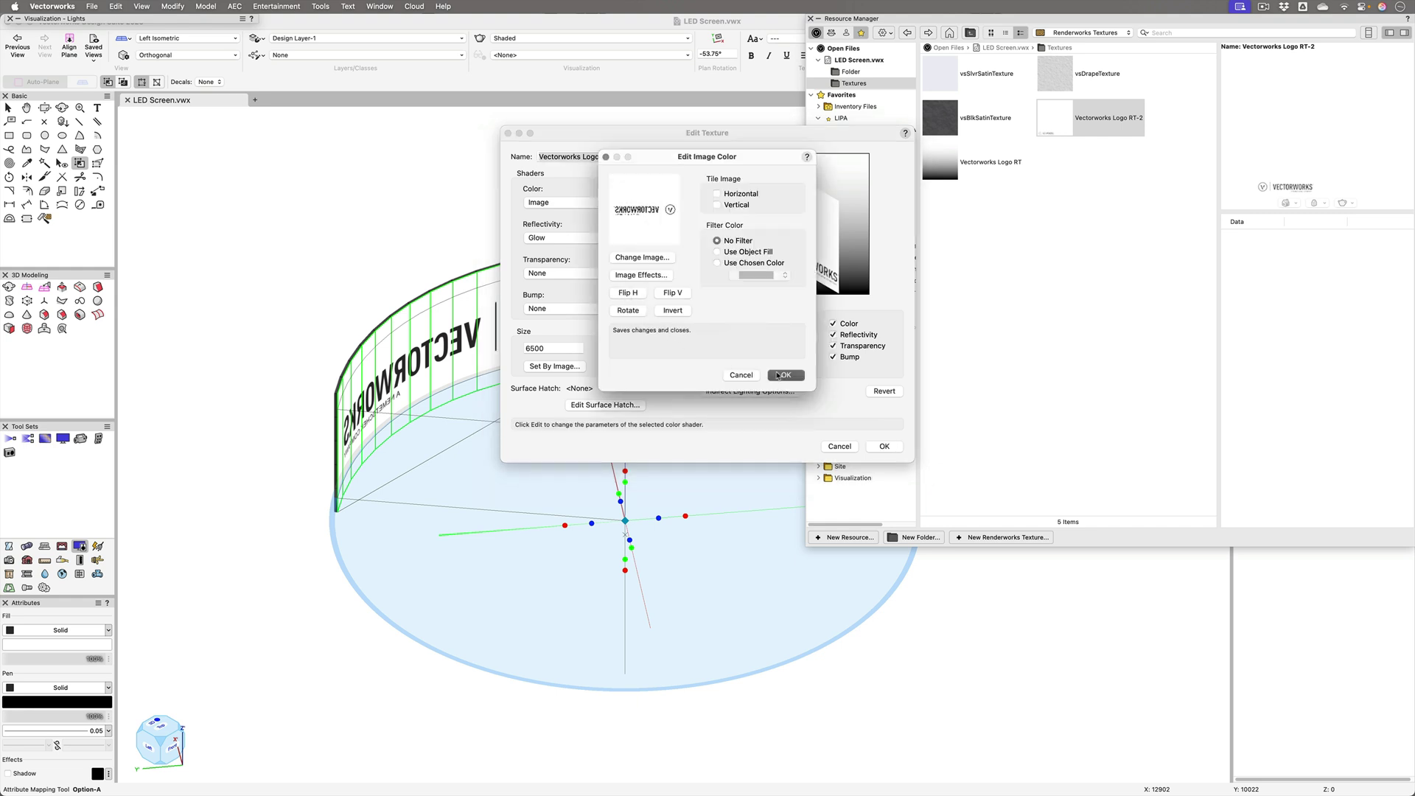
{"action": "left_click", "coordinate": [884, 446]}
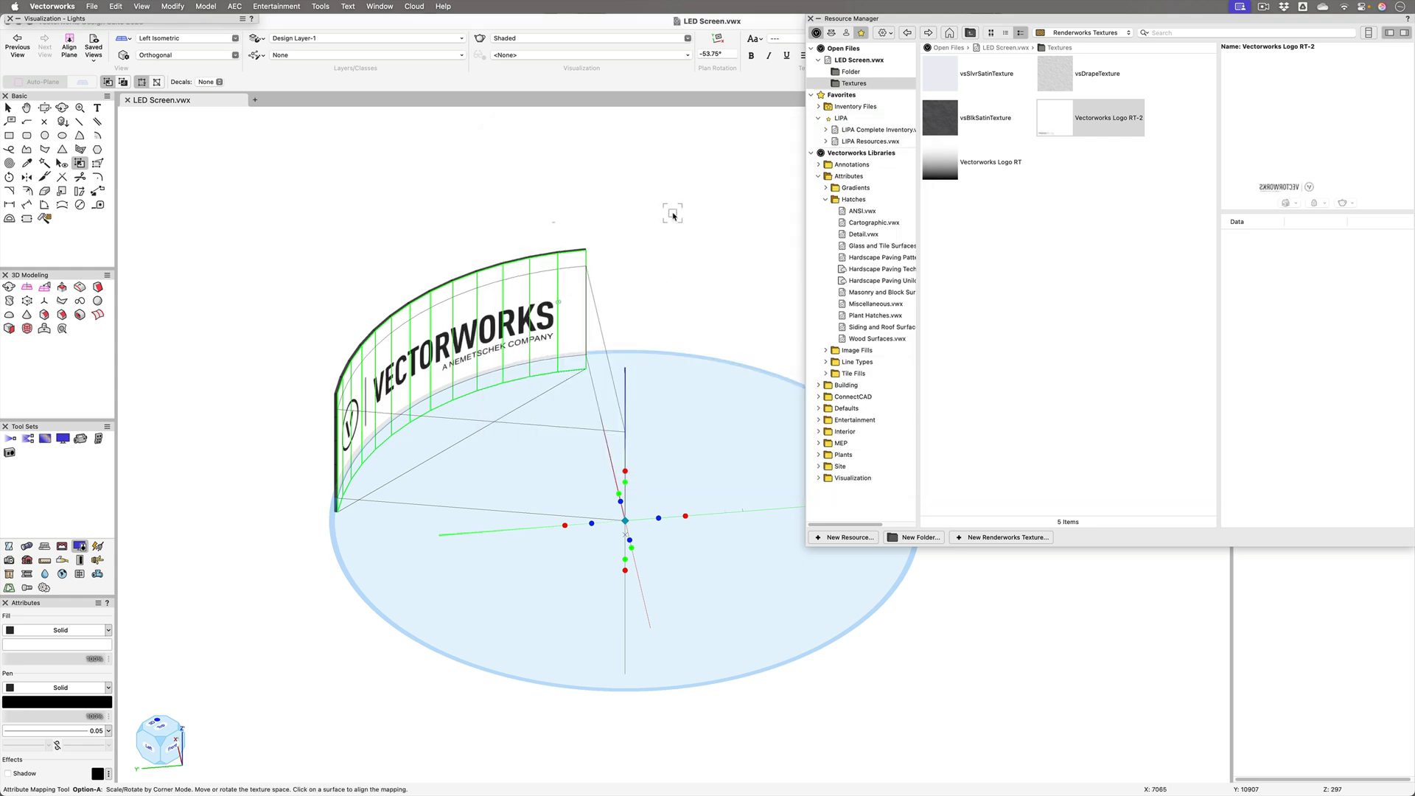
{"action": "left_click", "coordinate": [672, 216]}
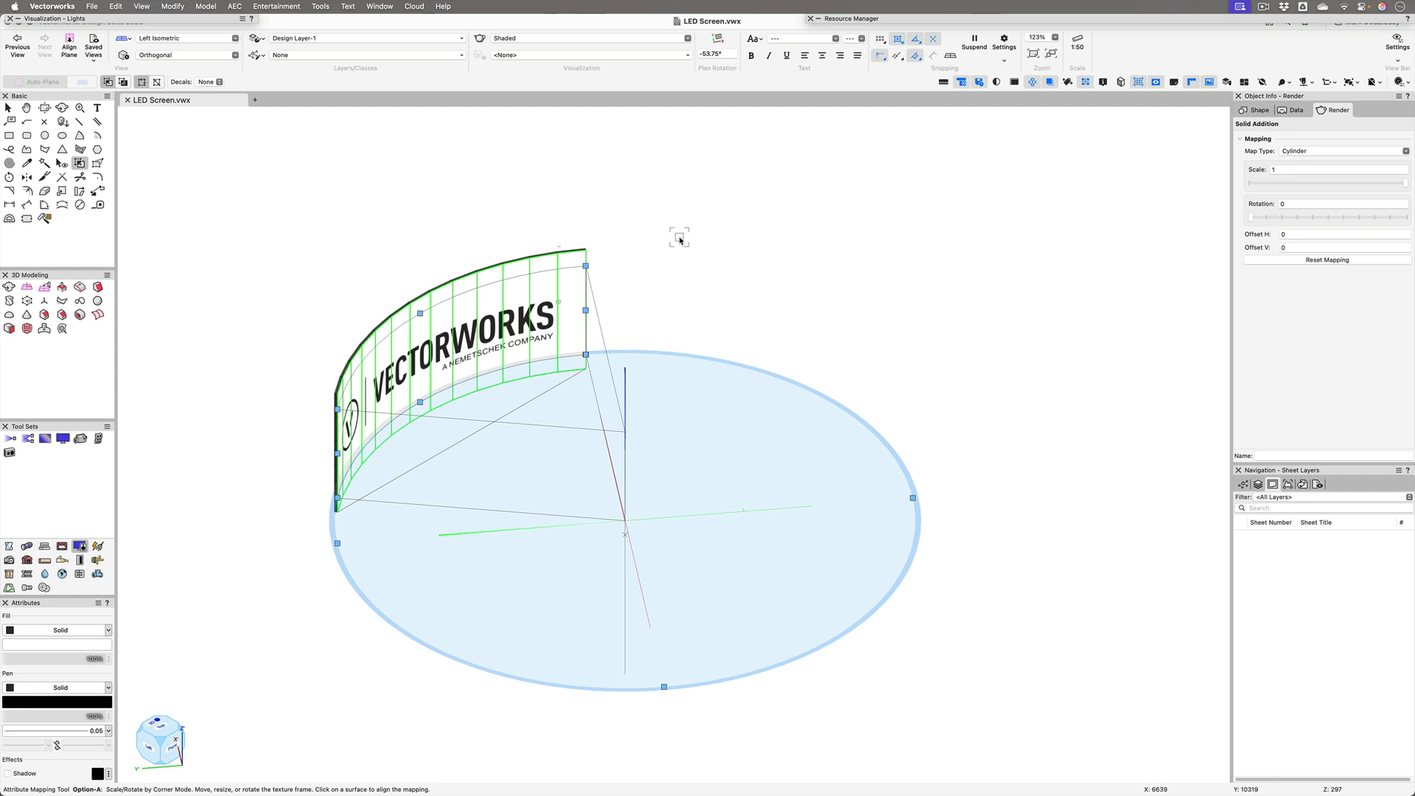
Deselect everything and zoom in on the wall in Front view.
{"action": "key", "text": "x"}
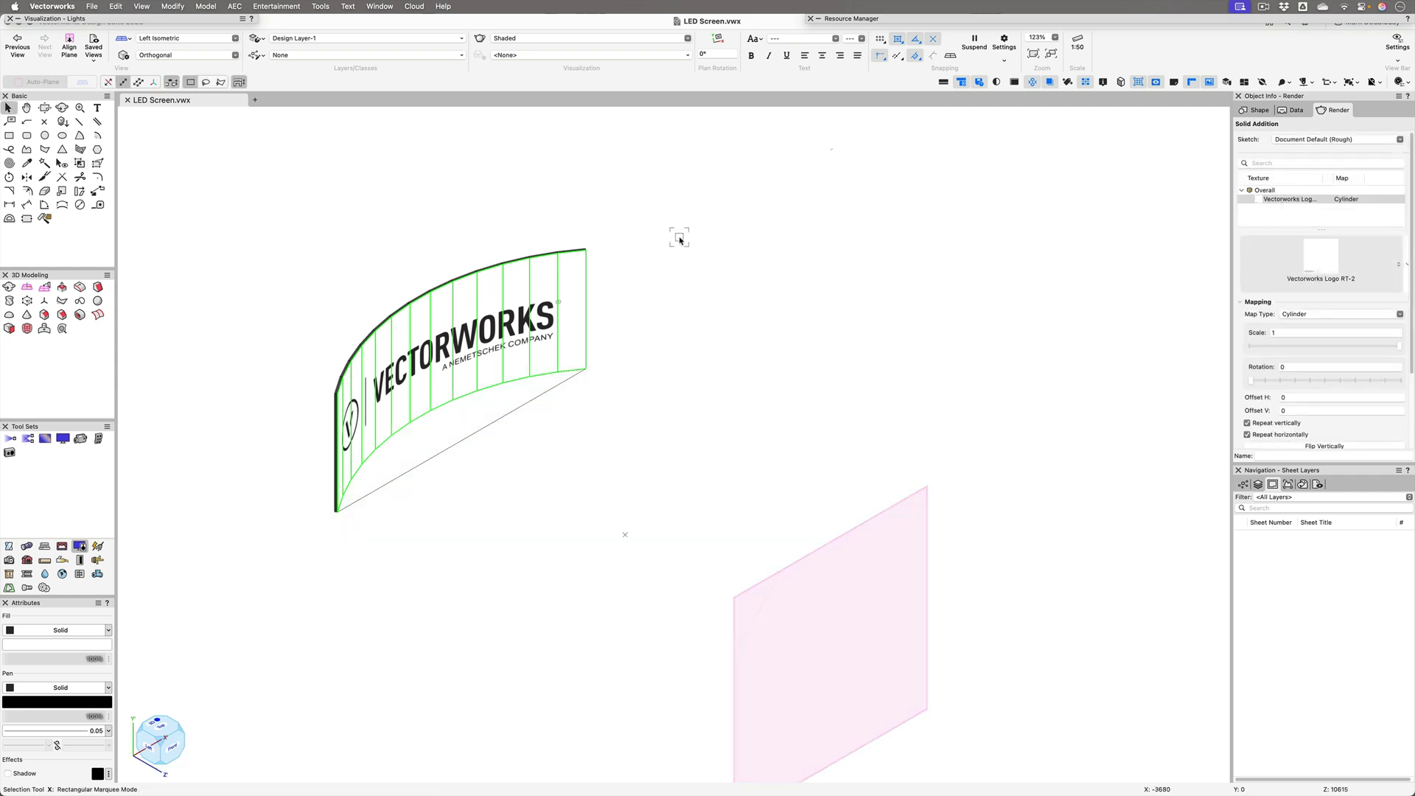
{"action": "key", "text": "x"}
{"action": "key", "text": "2"}
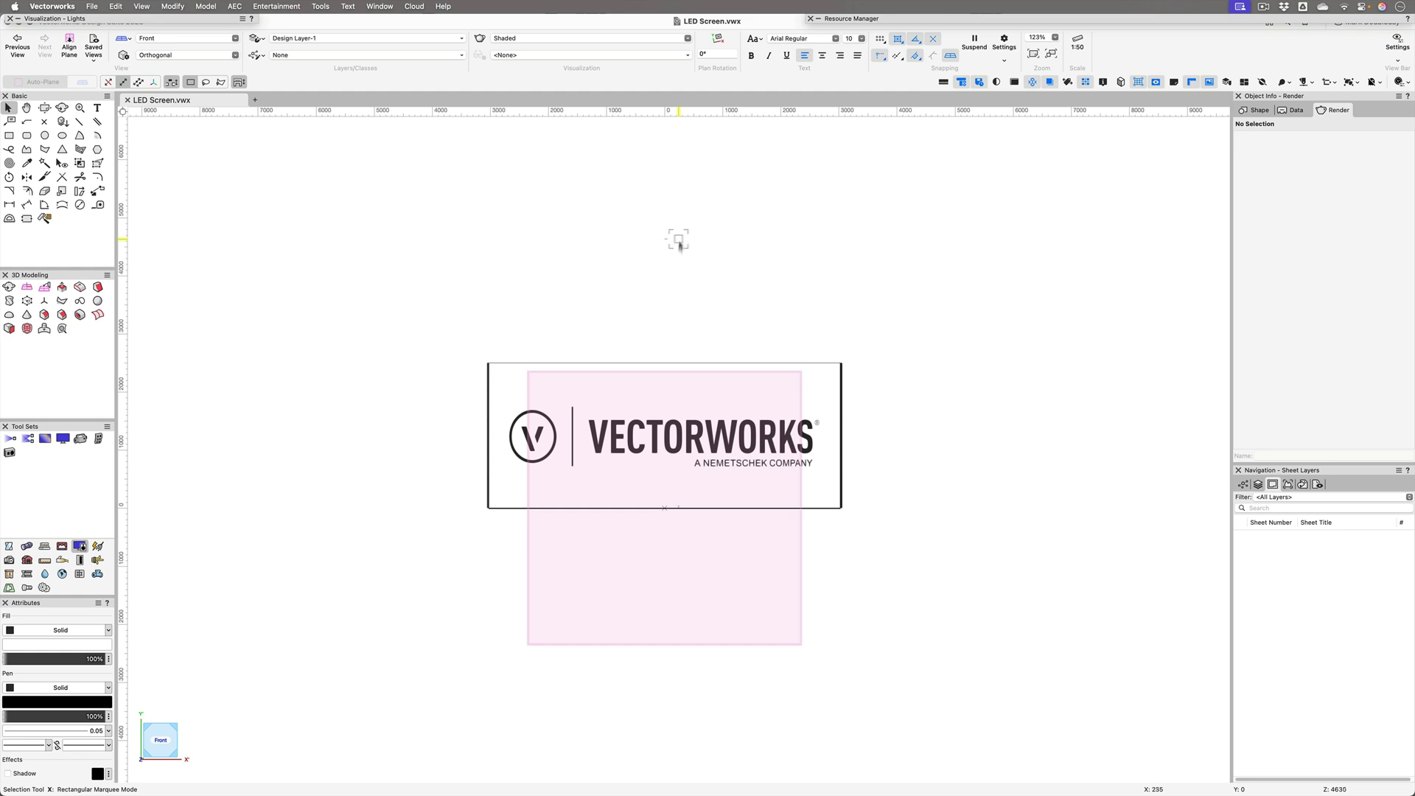
{"action": "scroll", "coordinate": [683, 413], "scroll_direction": "up", "scroll_amount": 3}
{"action": "scroll", "coordinate": [682, 412], "scroll_direction": "up", "scroll_amount": 1}
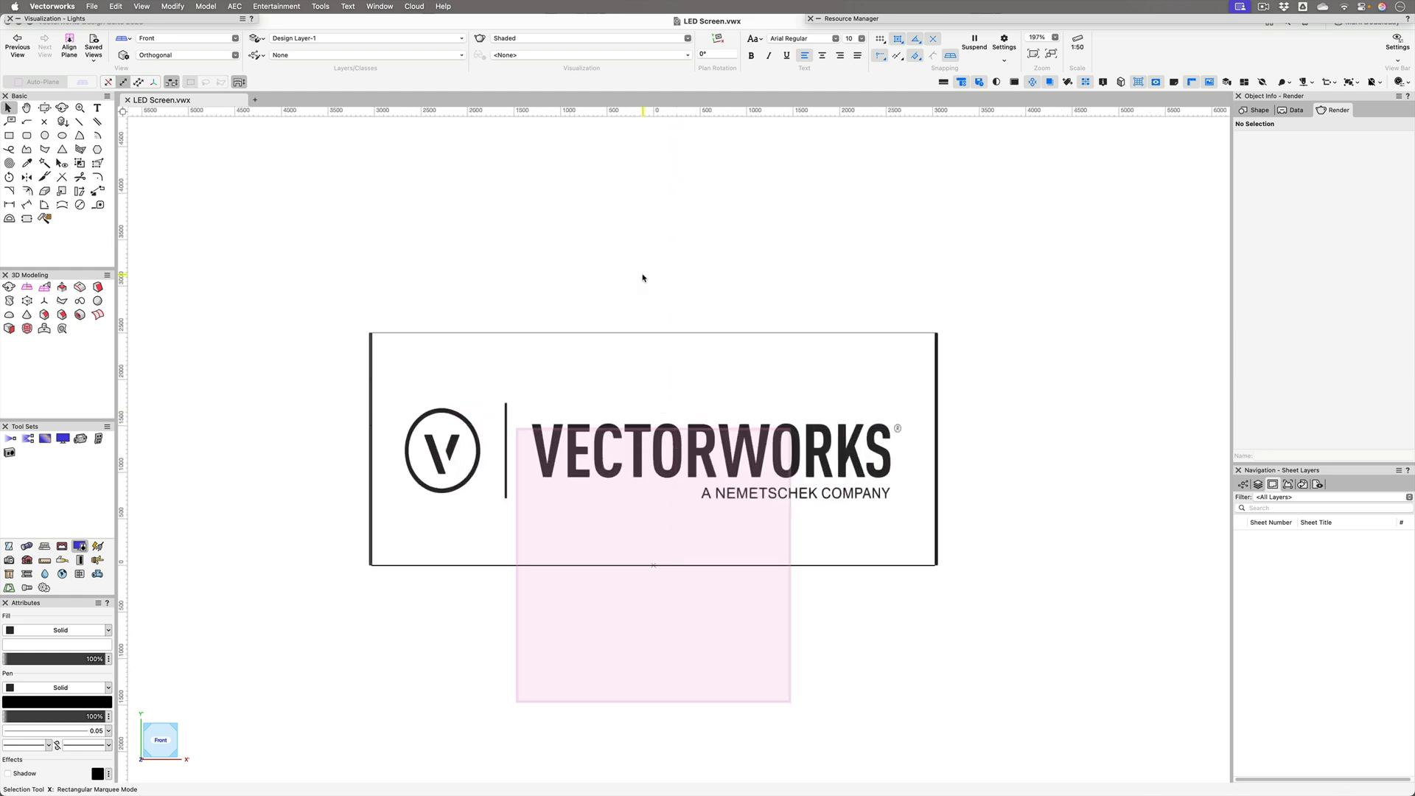
Orbit with Flyover to an angled view of the logo-covered wall, then resume selecting.
{"action": "key", "text": "shift+c"}
{"action": "left_click_drag", "start_coordinate": [621, 442], "coordinate": [685, 519]}
{"action": "key", "text": "x"}
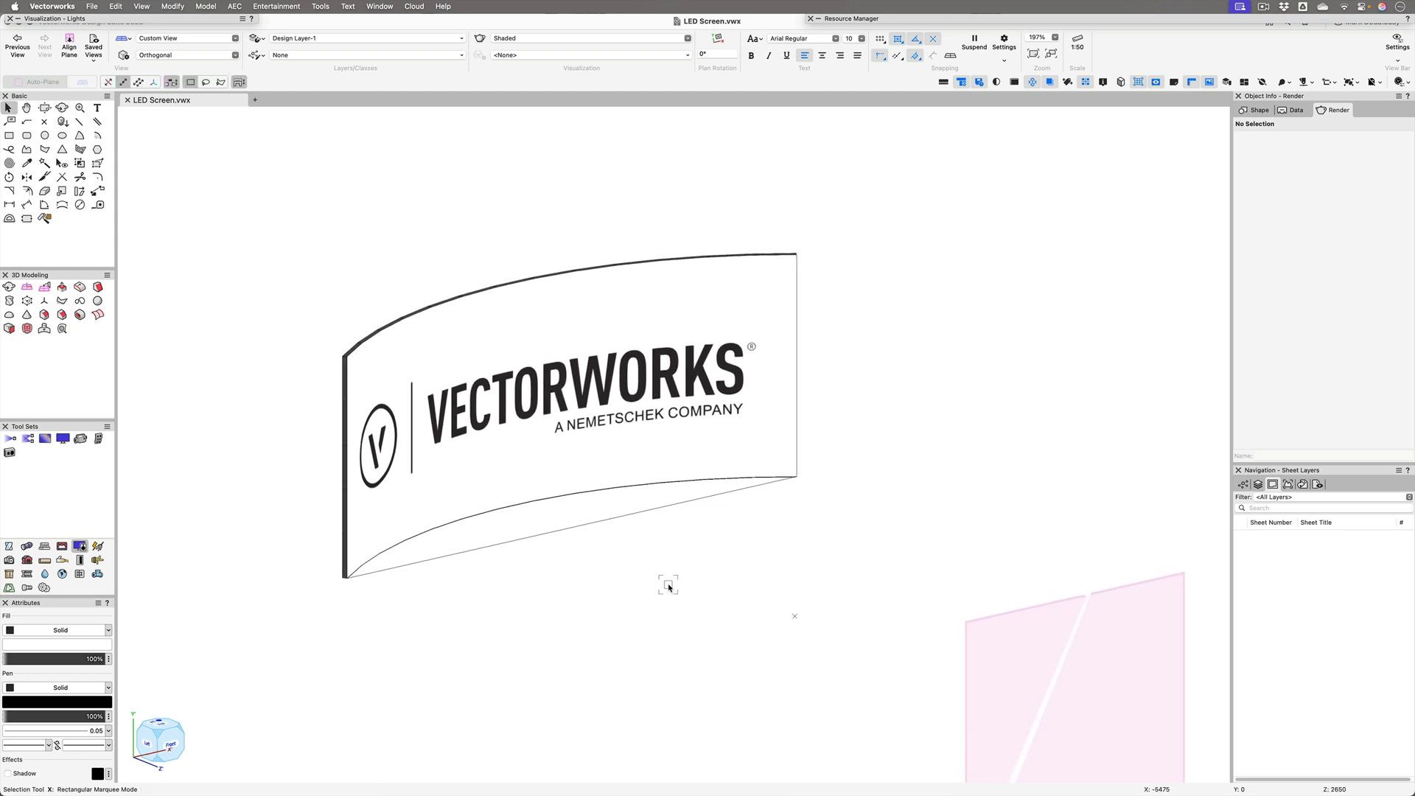